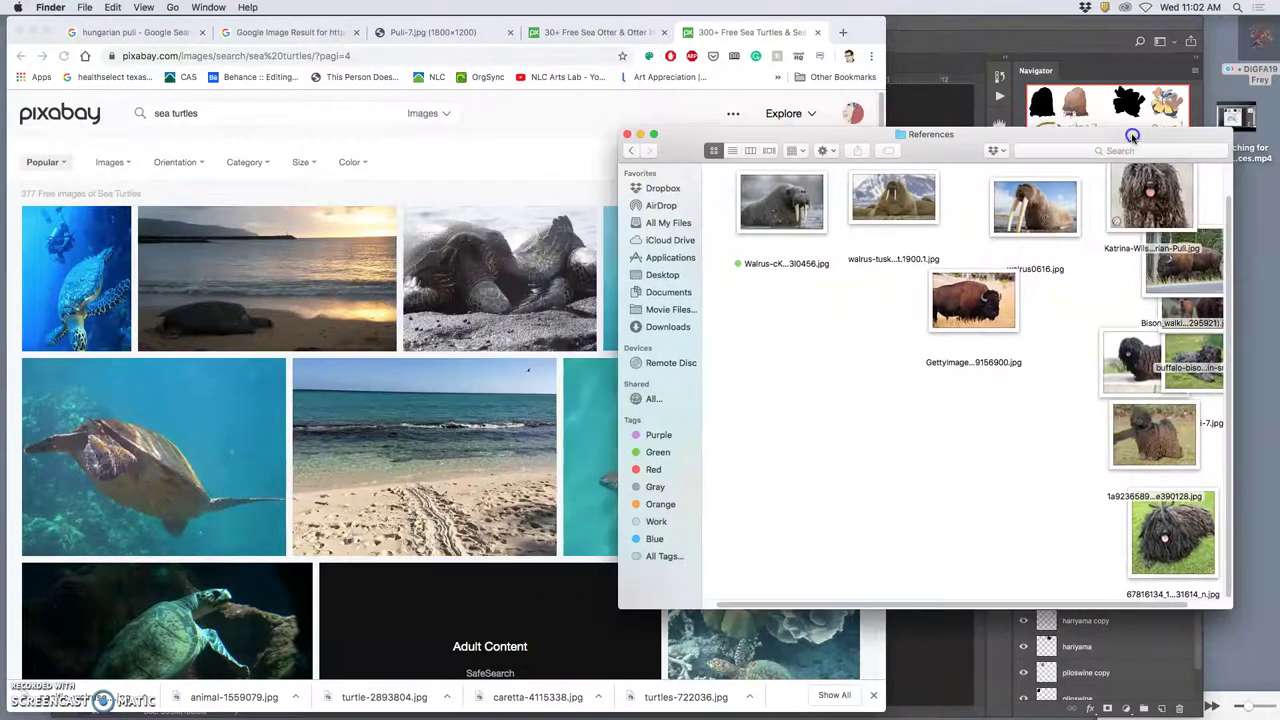
- Paint a short brown brush arc across the creature's head in the Photoshop sketch
{"action": "left_click", "coordinate": [986, 43]}
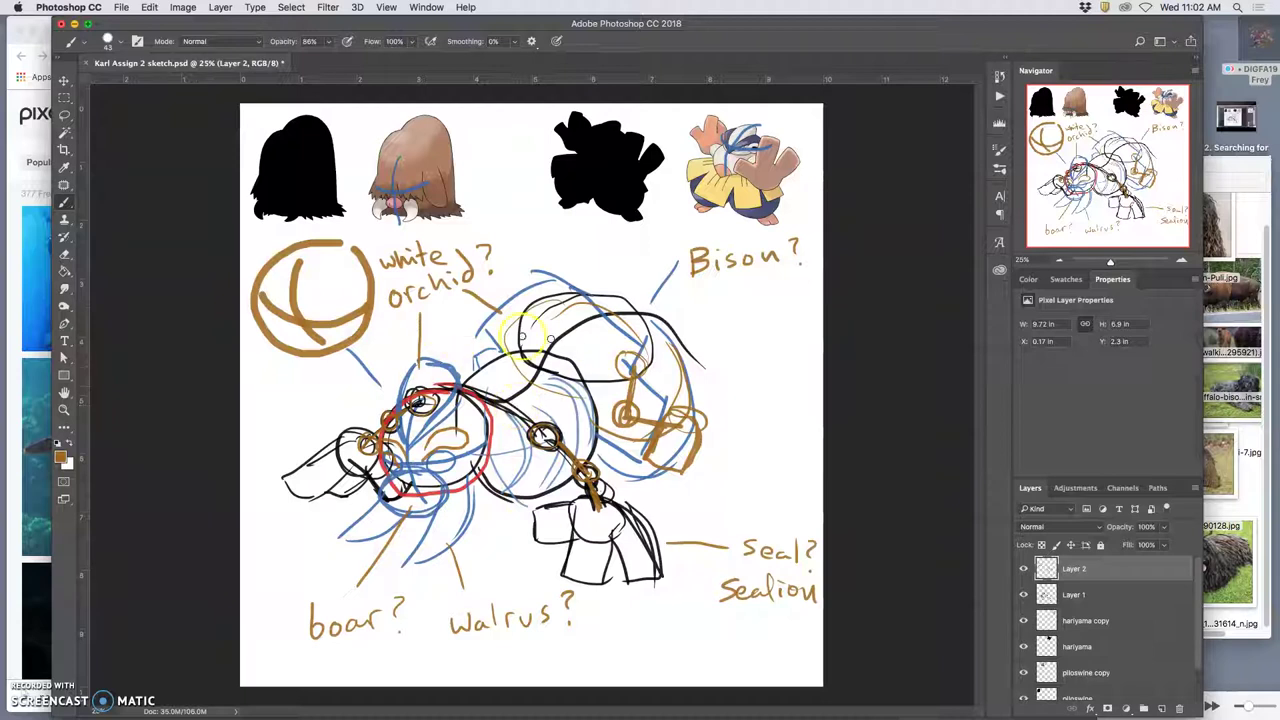
{"action": "mouse_move", "coordinate": [522, 338]}
{"action": "left_mouse_down"}
{"action": "mouse_move", "coordinate": [529, 369]}
{"action": "mouse_move", "coordinate": [566, 360]}
{"action": "left_mouse_up"}
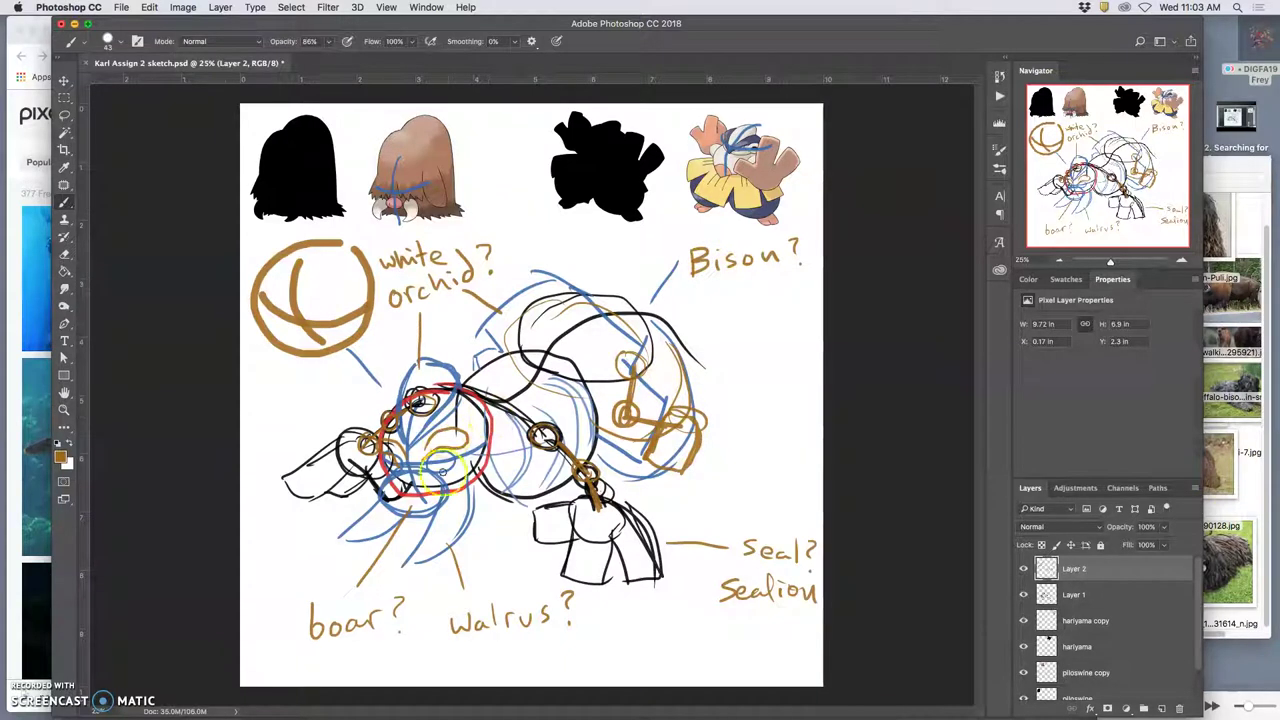
- In References, create a folder named walrus and move the three walrus photos into it
{"action": "left_click", "coordinate": [1248, 443]}
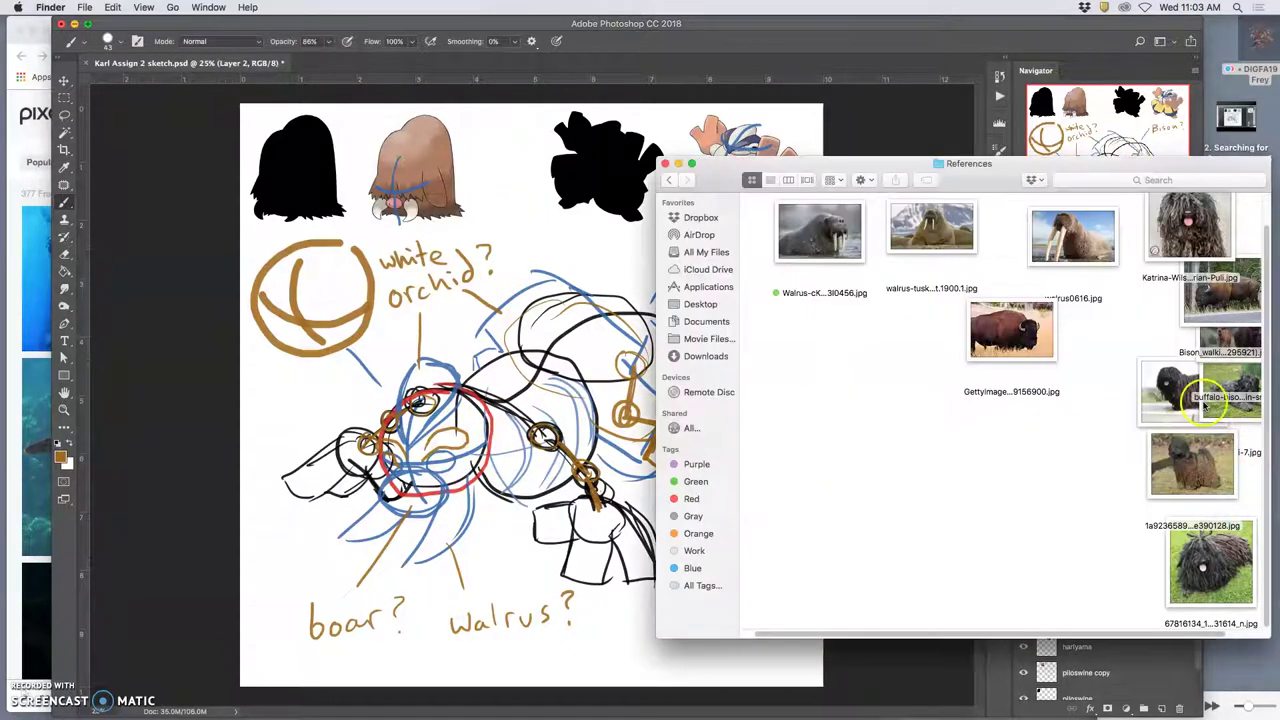
{"action": "right_click", "coordinate": [820, 392]}
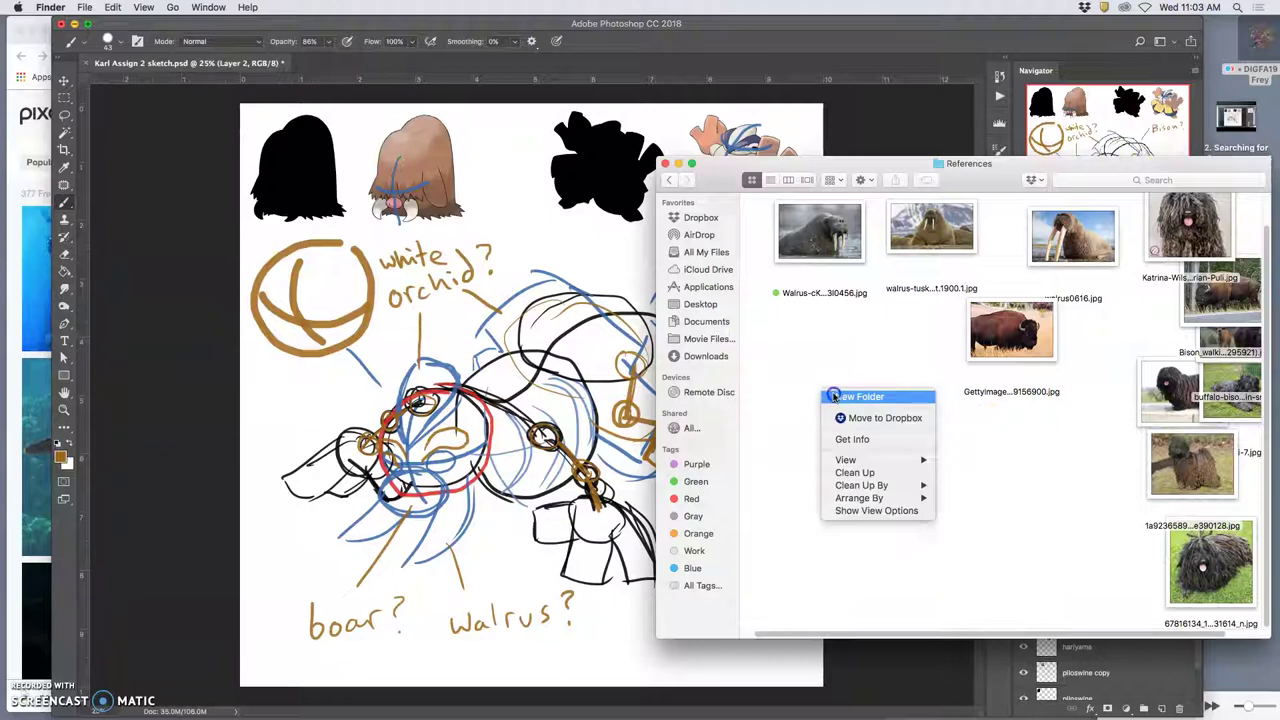
{"action": "left_click", "coordinate": [830, 397]}
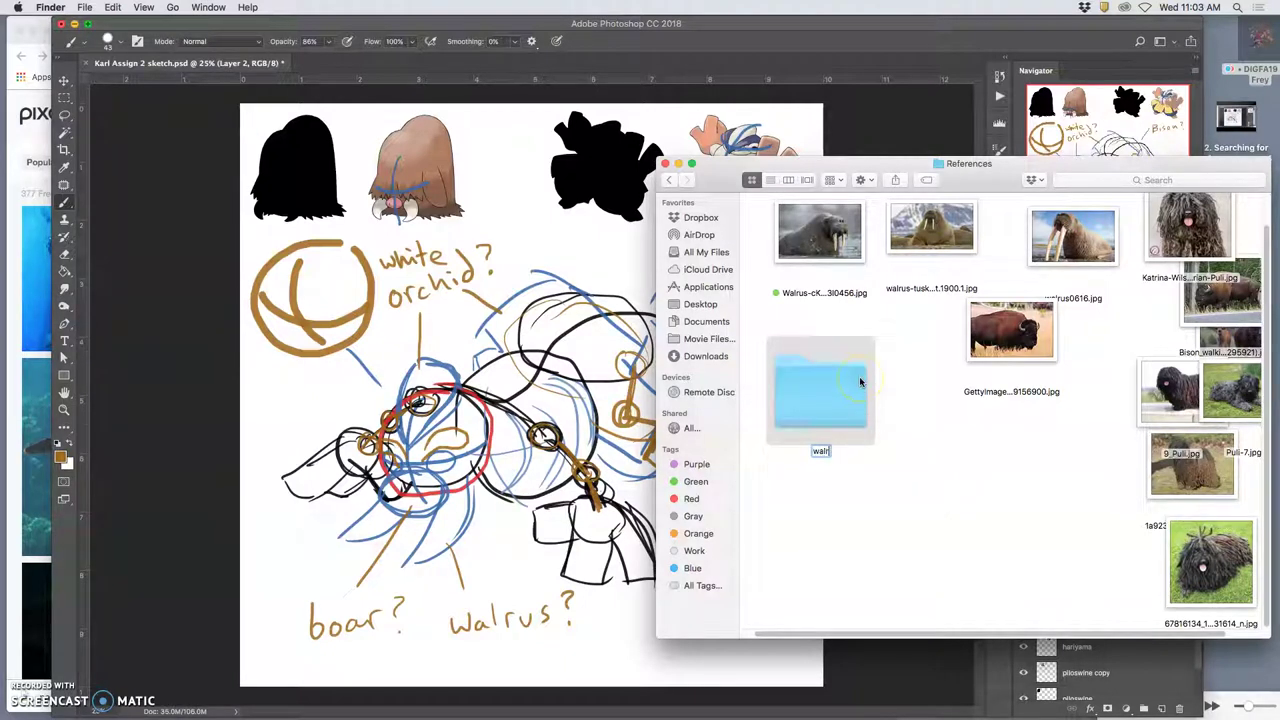
{"action": "key", "text": "Return"}
{"action": "left_click_drag", "start_coordinate": [1133, 258], "coordinate": [818, 240]}
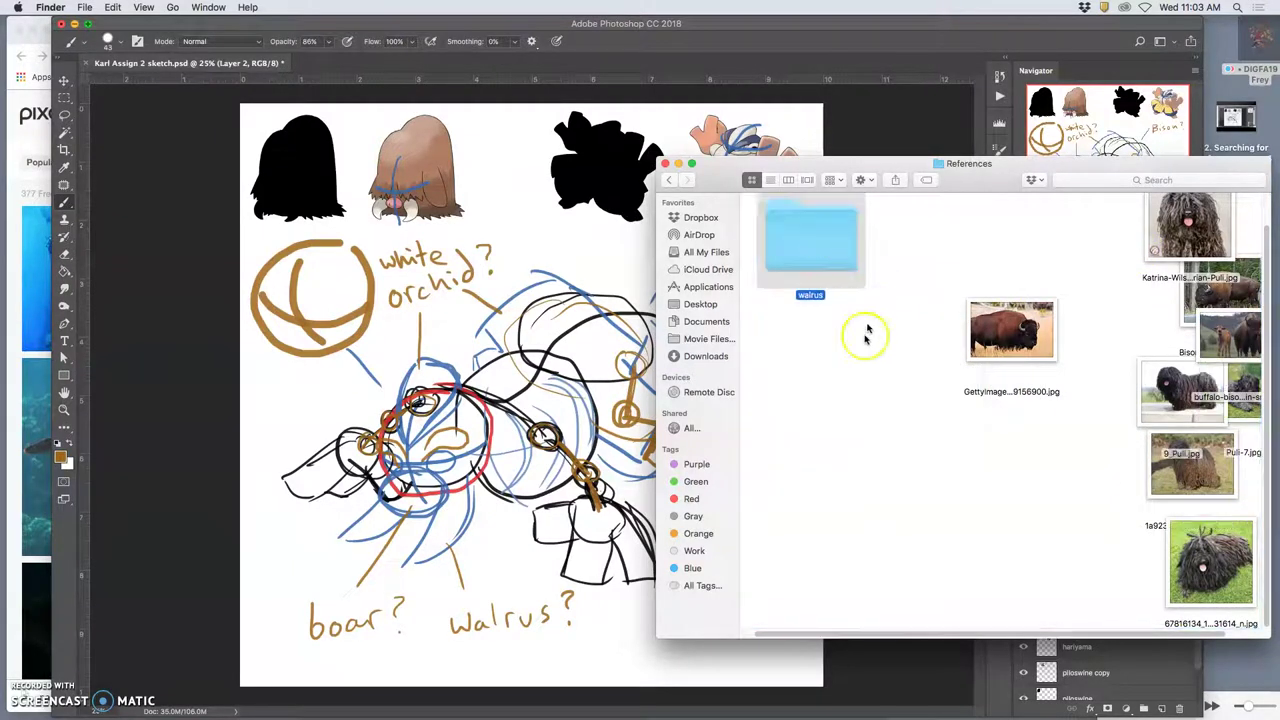
- Create a coat folder and move the eight bison and puli photos into it
{"action": "right_click", "coordinate": [845, 391]}
{"action": "left_click", "coordinate": [858, 396]}
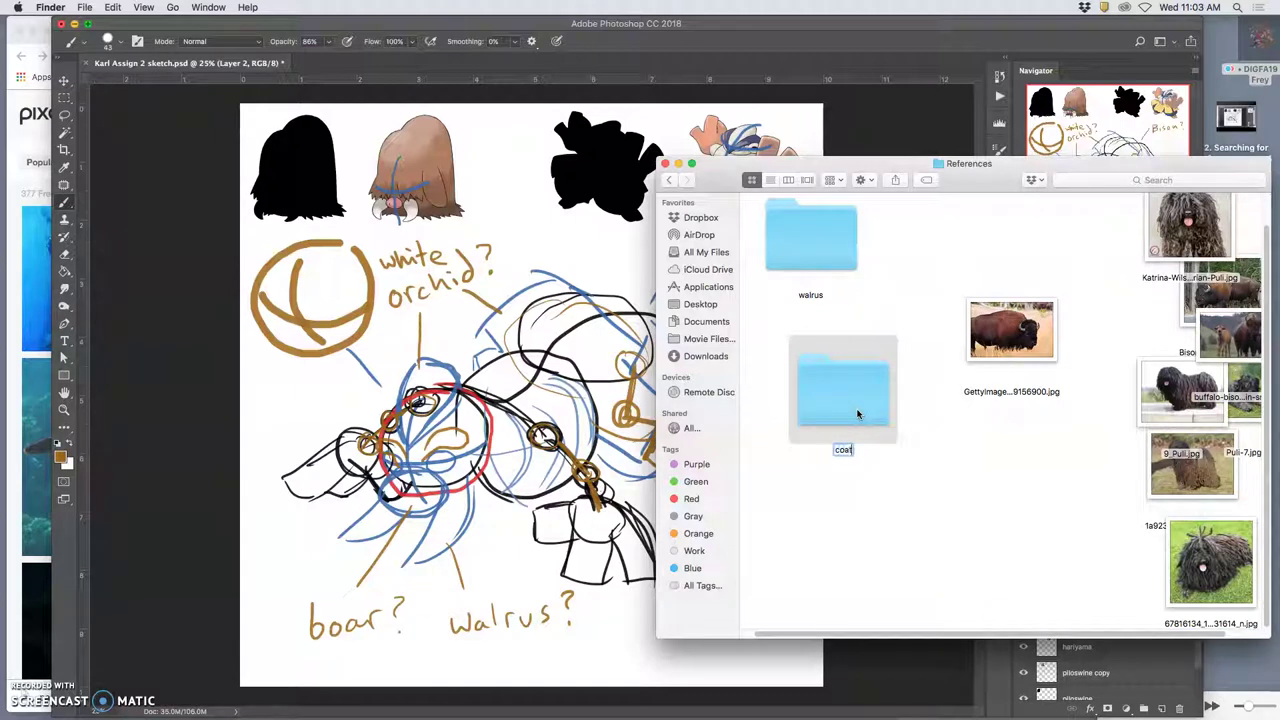
{"action": "left_click_drag", "start_coordinate": [1000, 230], "coordinate": [1260, 597]}
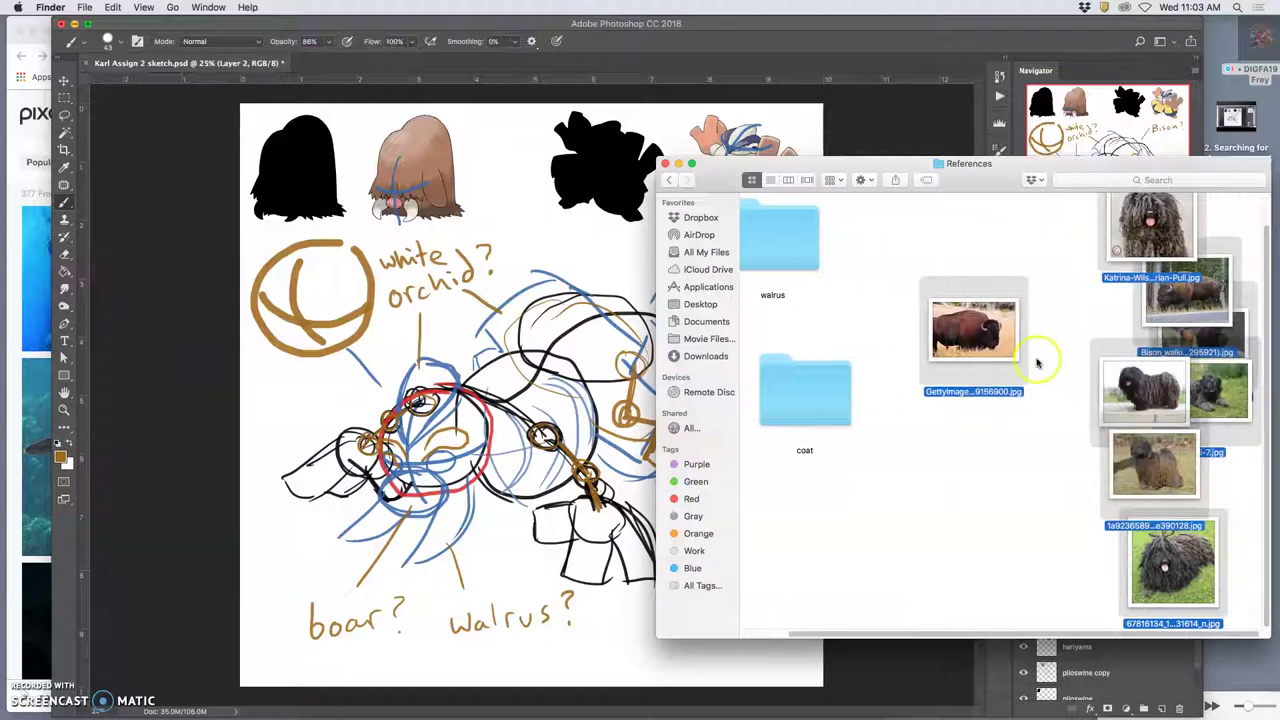
{"action": "left_click_drag", "start_coordinate": [994, 349], "coordinate": [833, 396]}
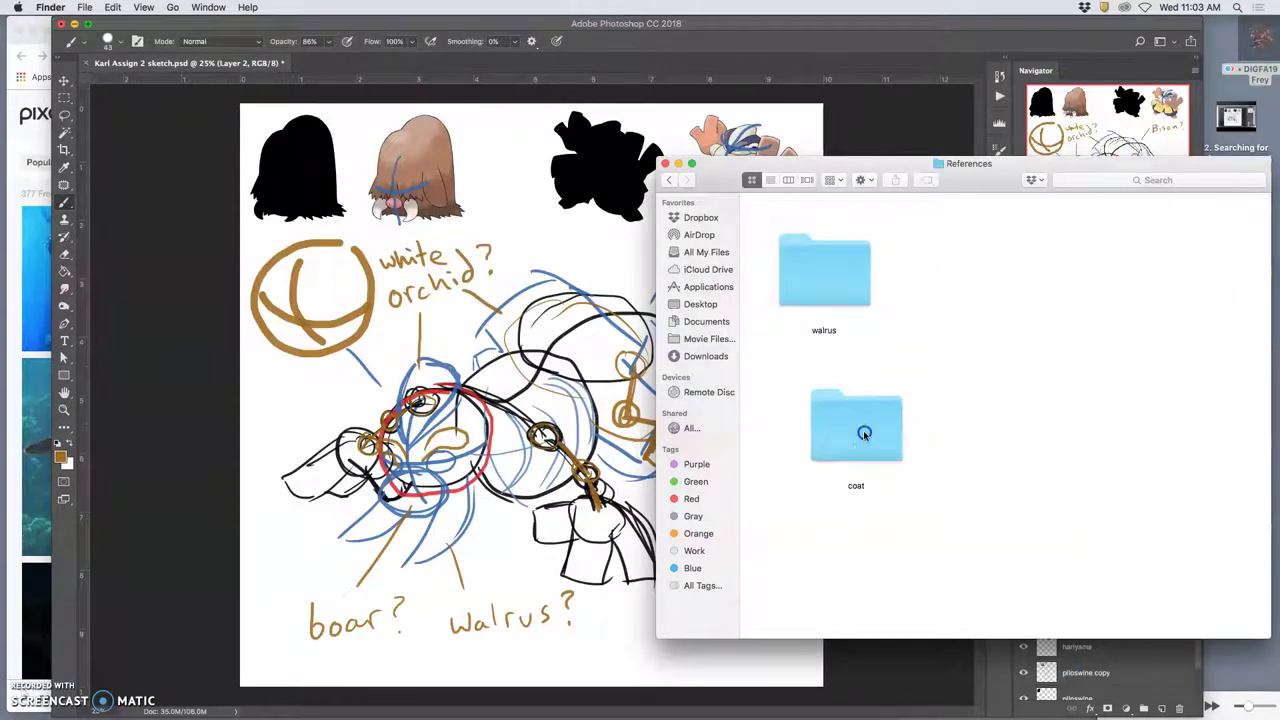
- Rename the walrus folder to head and check the photos inside coat
{"action": "left_click", "coordinate": [845, 326]}
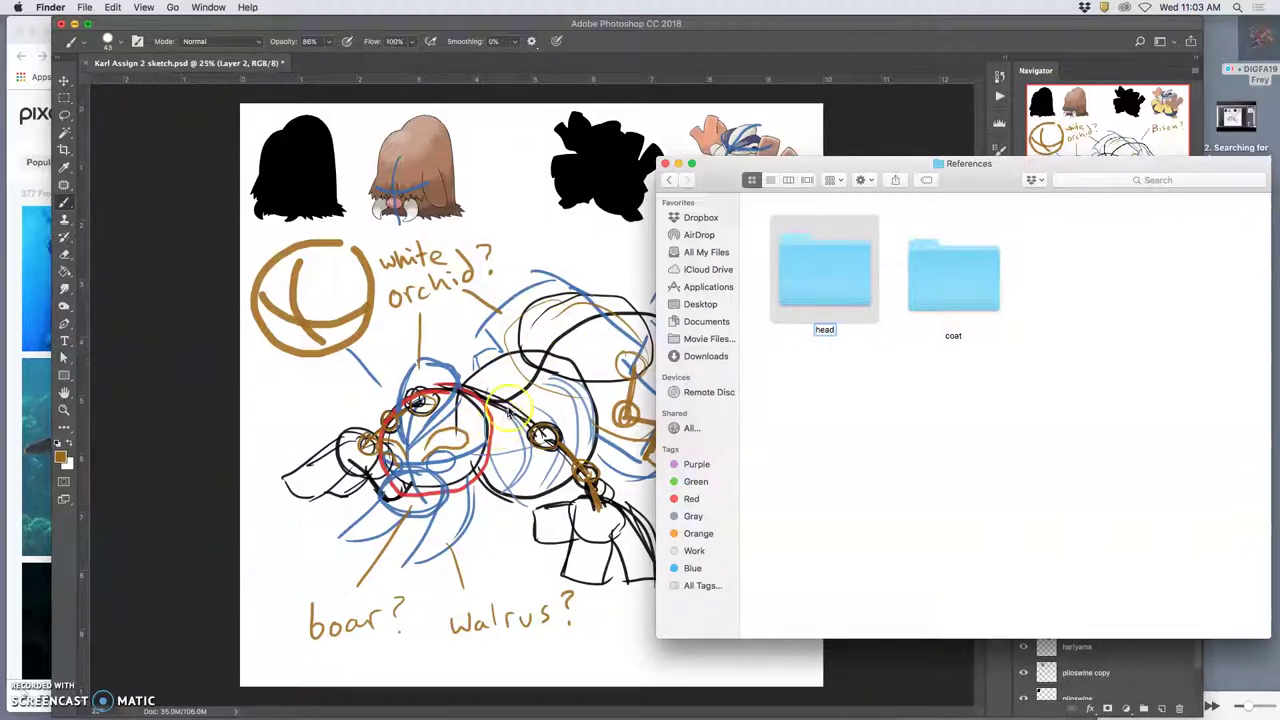
{"action": "left_click", "coordinate": [839, 314]}
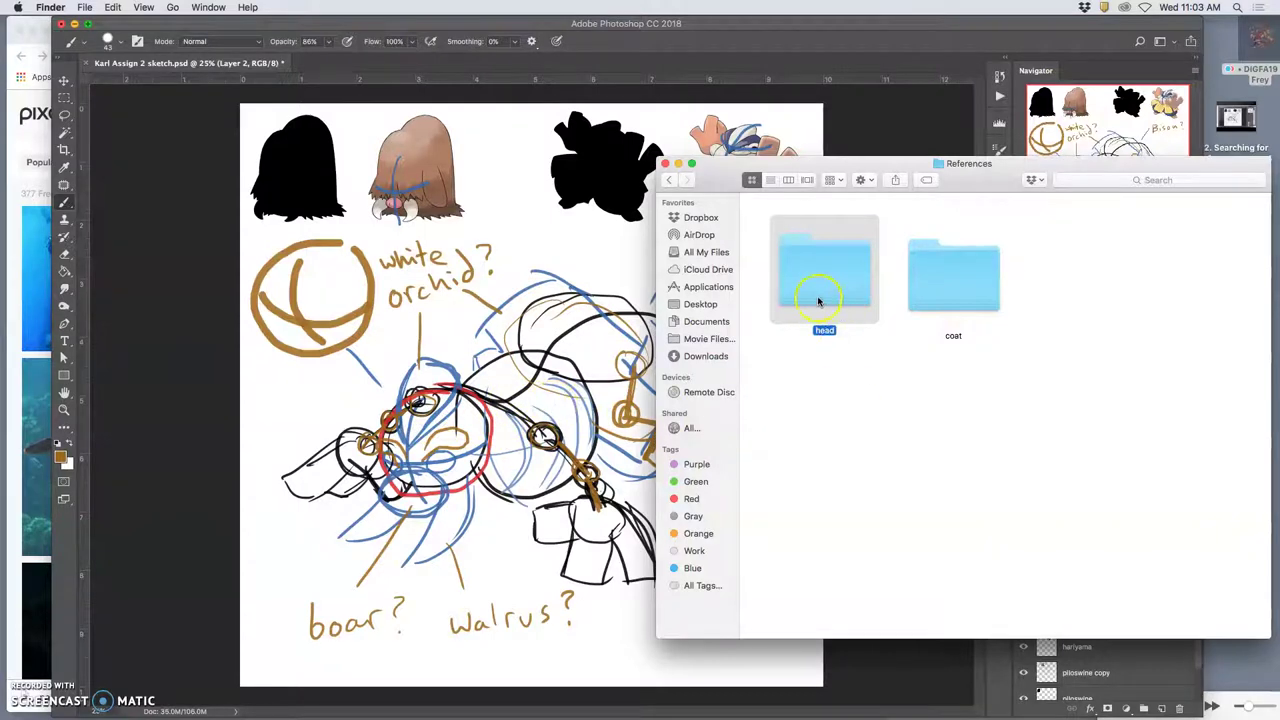
{"action": "double_click", "coordinate": [951, 305]}
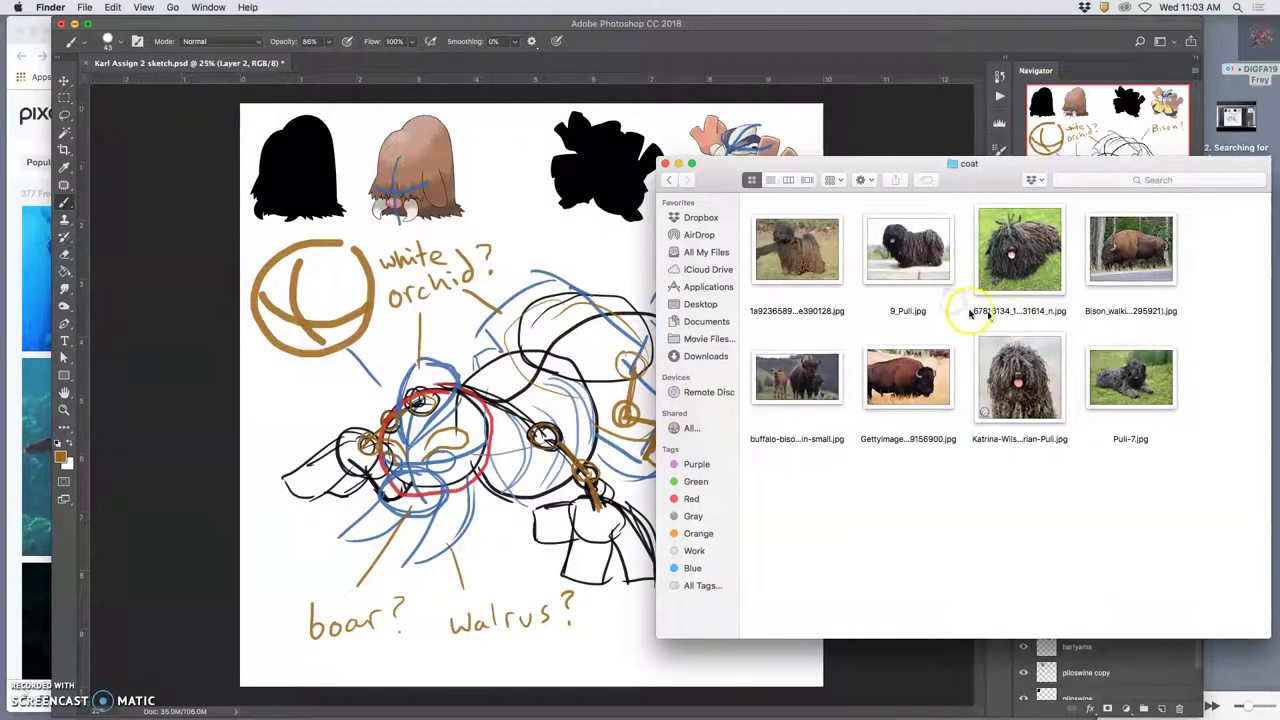
{"action": "left_click", "coordinate": [674, 184]}
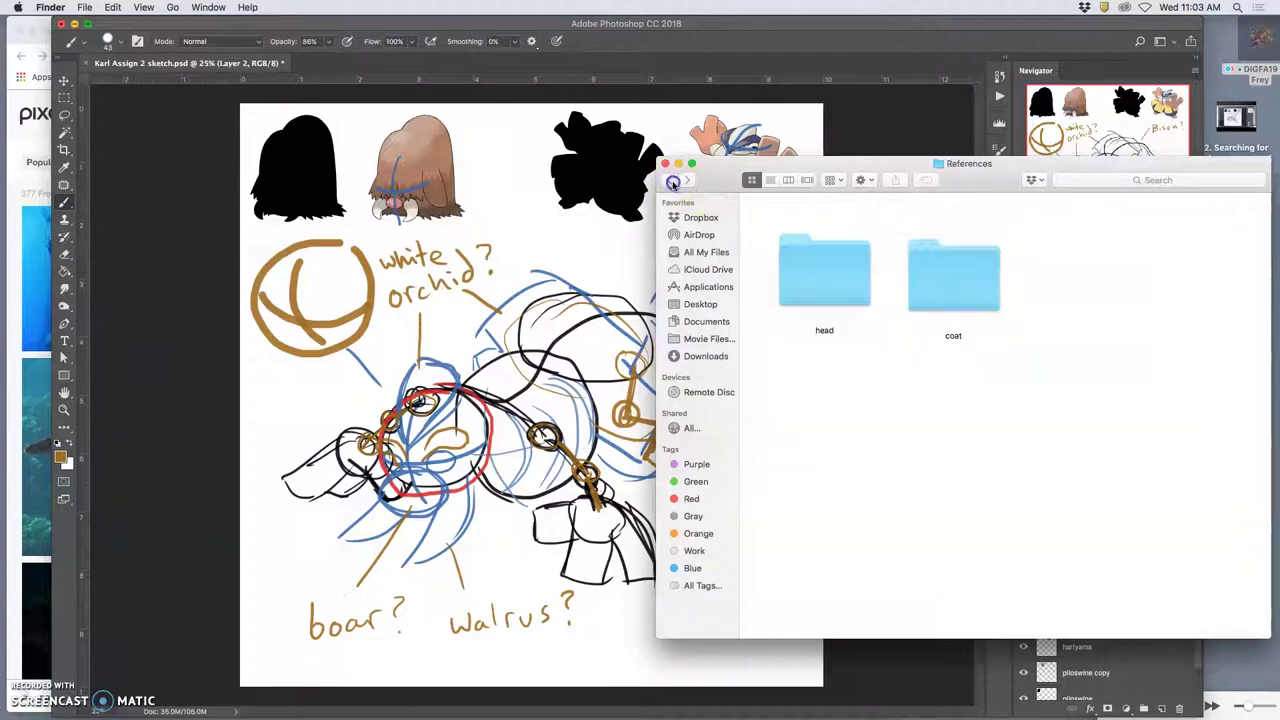
- Create a third folder in References named legs
{"action": "right_click", "coordinate": [818, 420]}
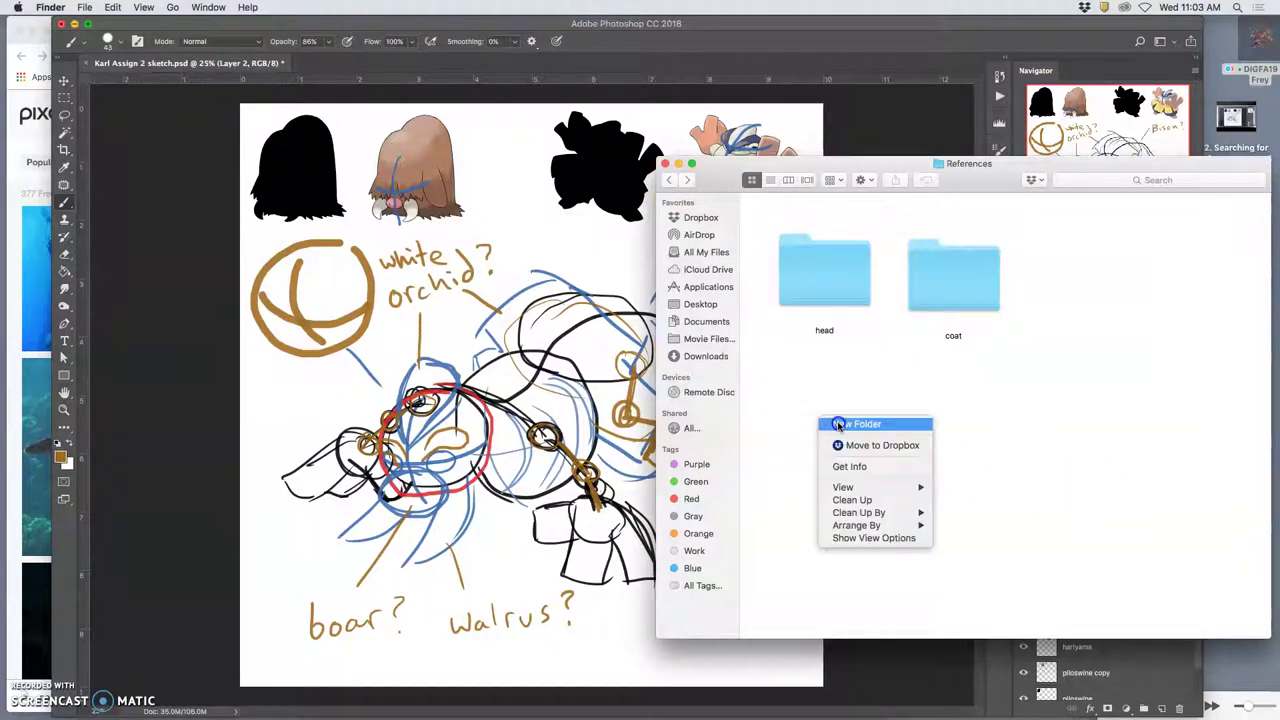
{"action": "left_click", "coordinate": [845, 424]}
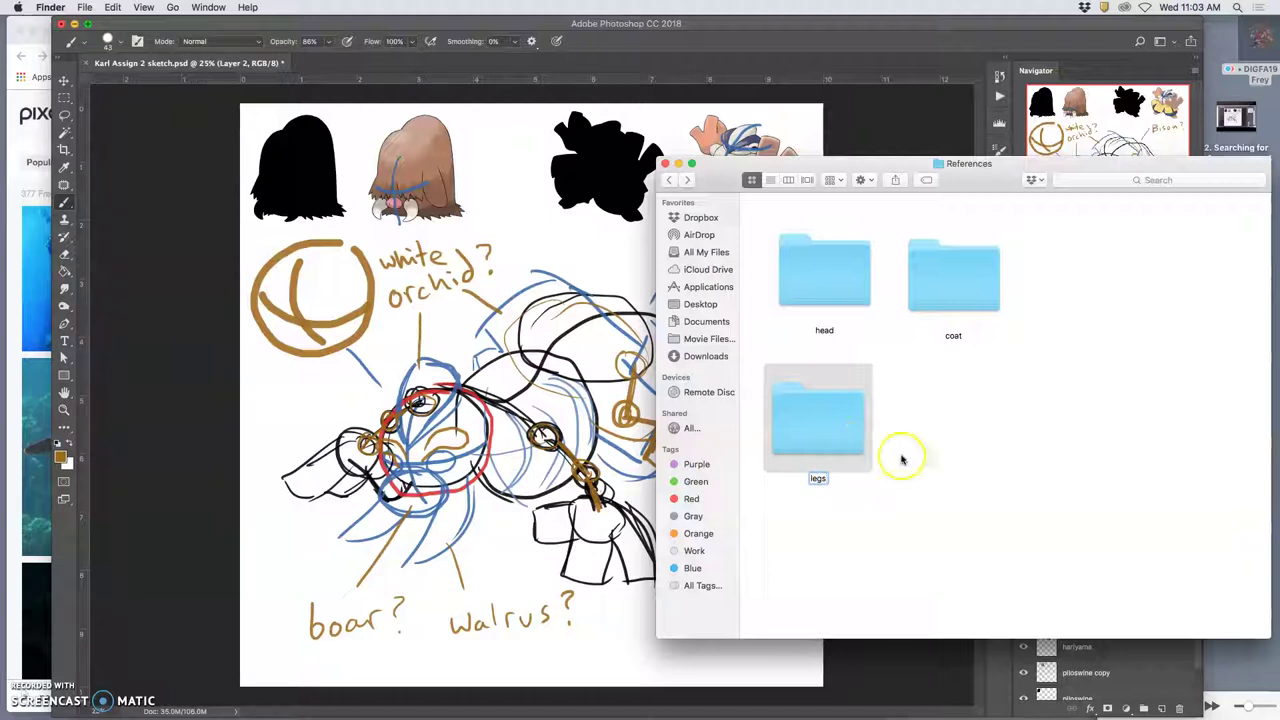
{"action": "key", "text": "Return"}
{"action": "mouse_move", "coordinate": [1103, 705]}
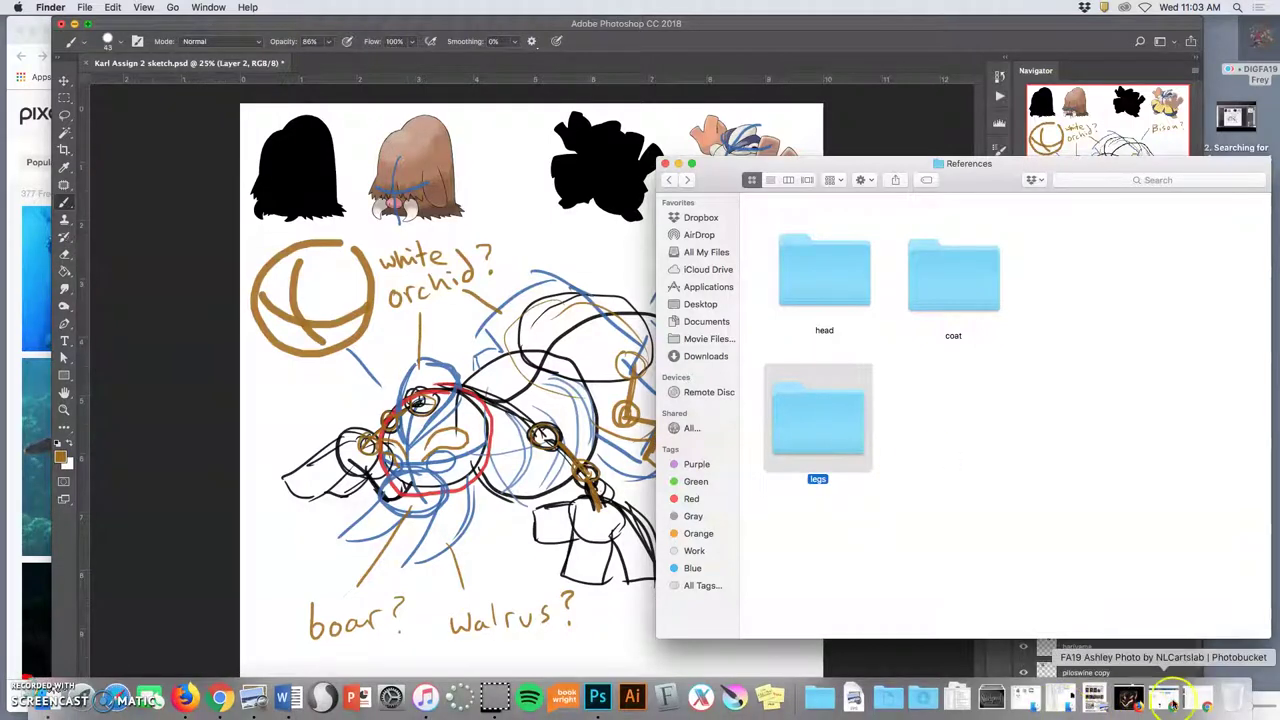
- Open Downloads in its own Finder window beside References
{"action": "left_click", "coordinate": [922, 697]}
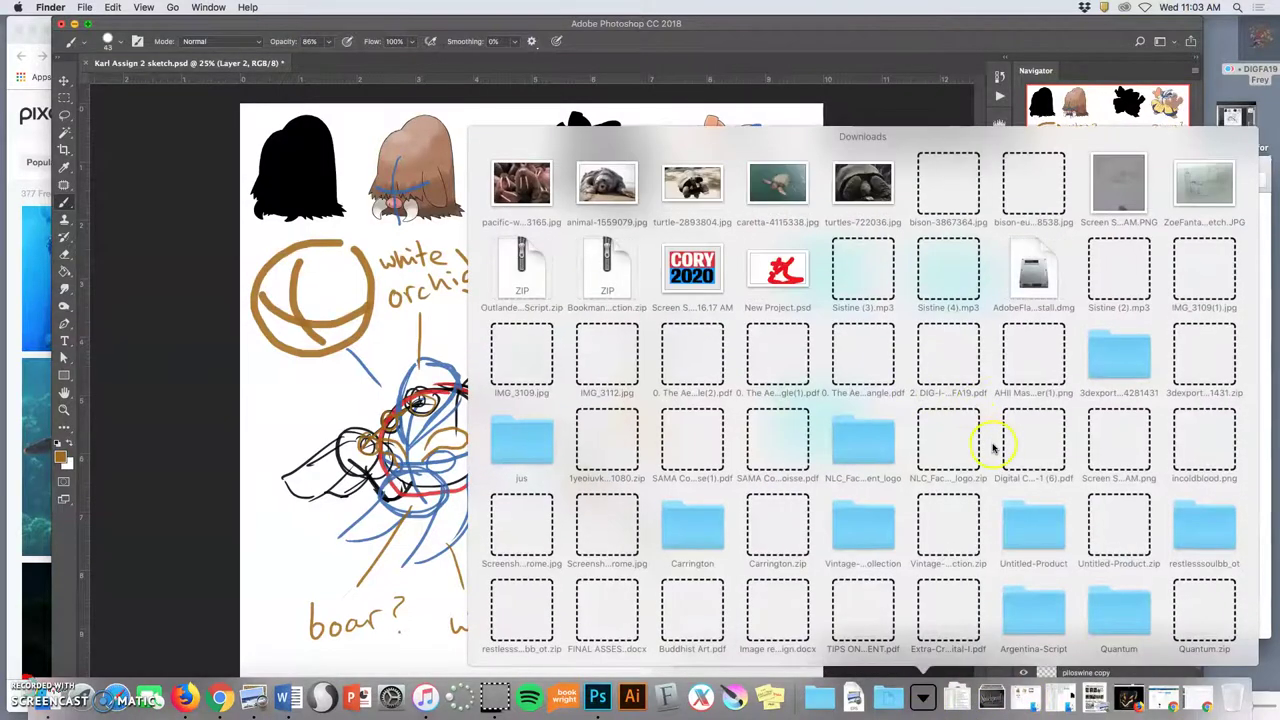
{"action": "scroll", "coordinate": [1010, 450], "scroll_direction": "down", "scroll_amount": 10}
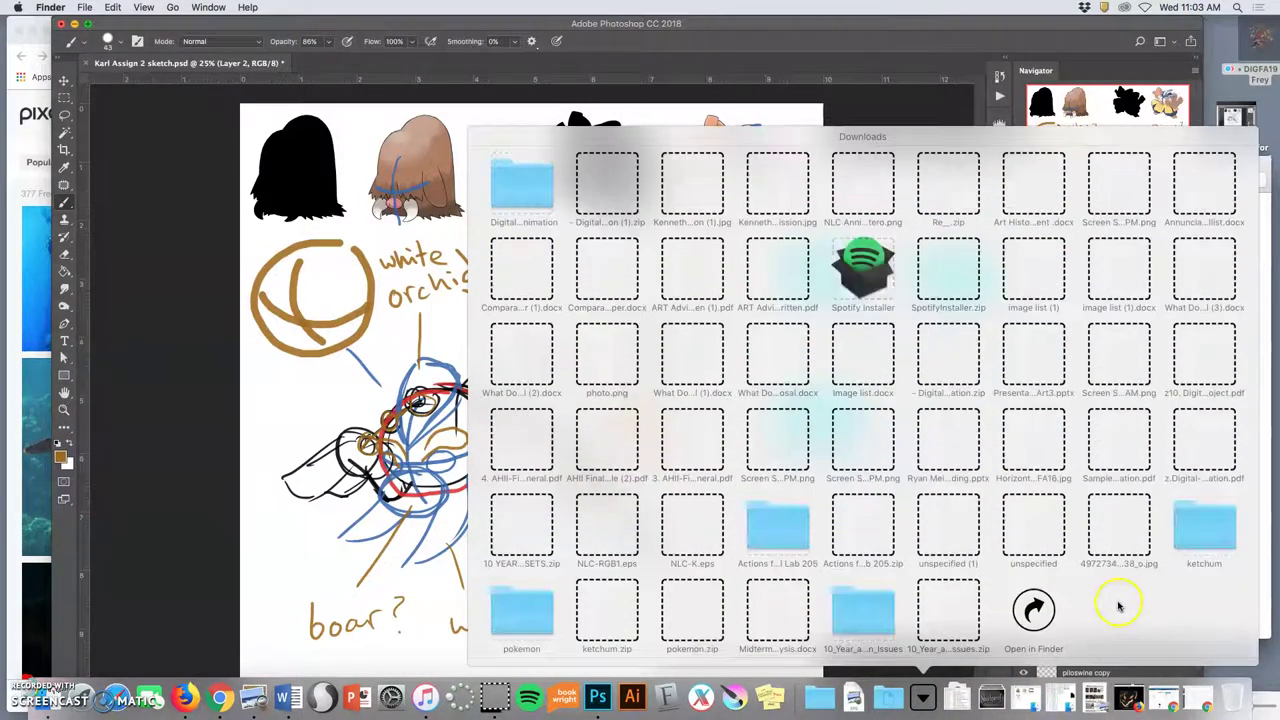
{"action": "left_click", "coordinate": [1033, 605]}
{"action": "key", "text": "super+n"}
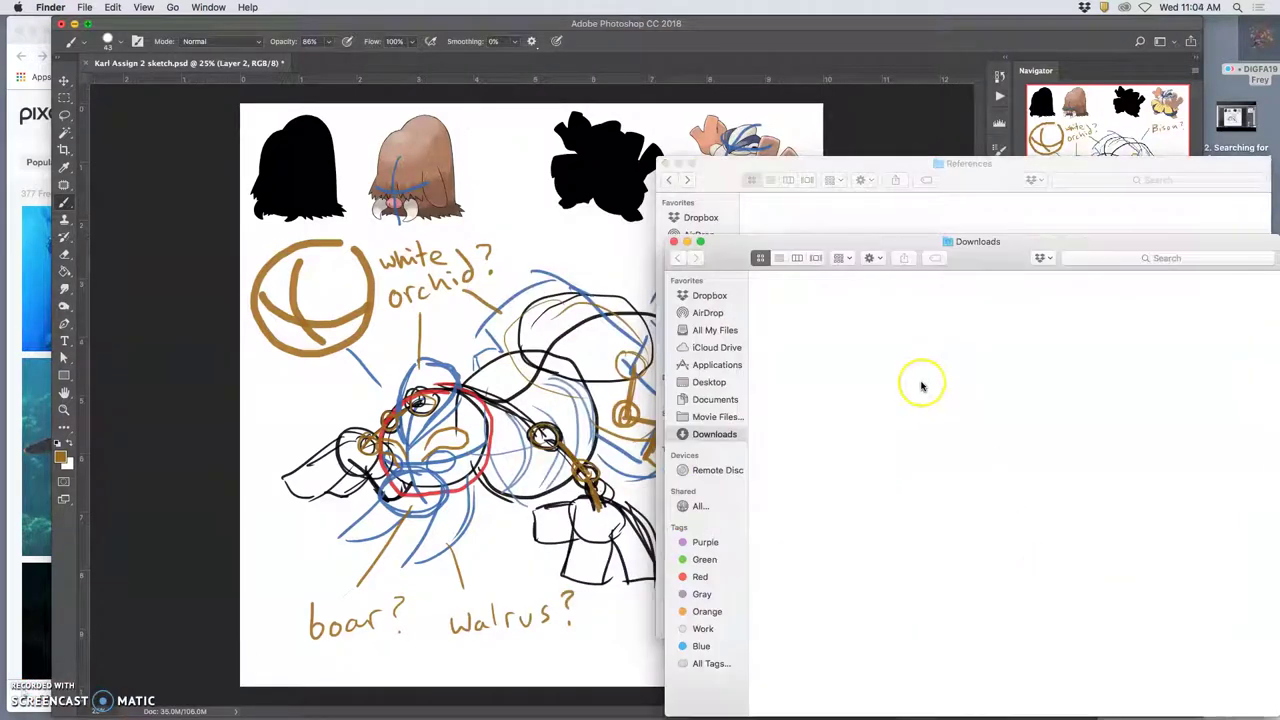
{"action": "left_click_drag", "start_coordinate": [975, 262], "coordinate": [349, 229]}
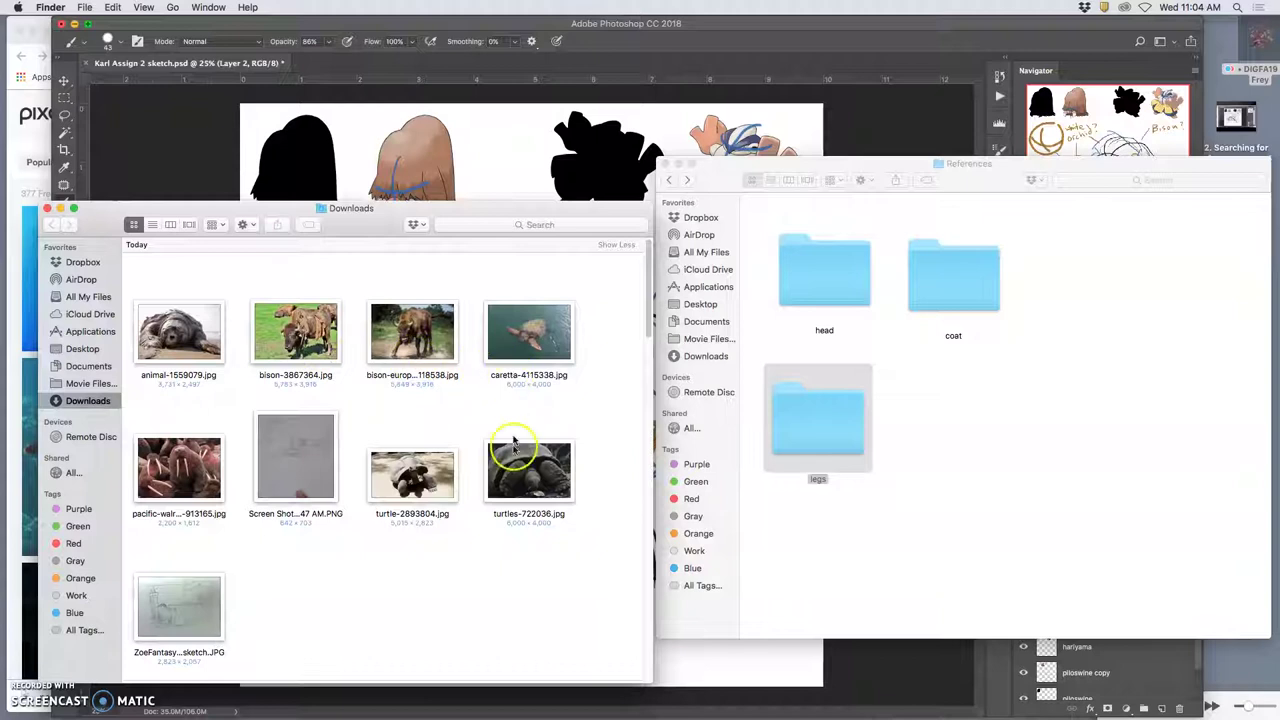
- Move the four turtle photos, including turtle-2893804 and caretta-4115338, into legs
{"action": "left_click", "coordinate": [412, 484]}
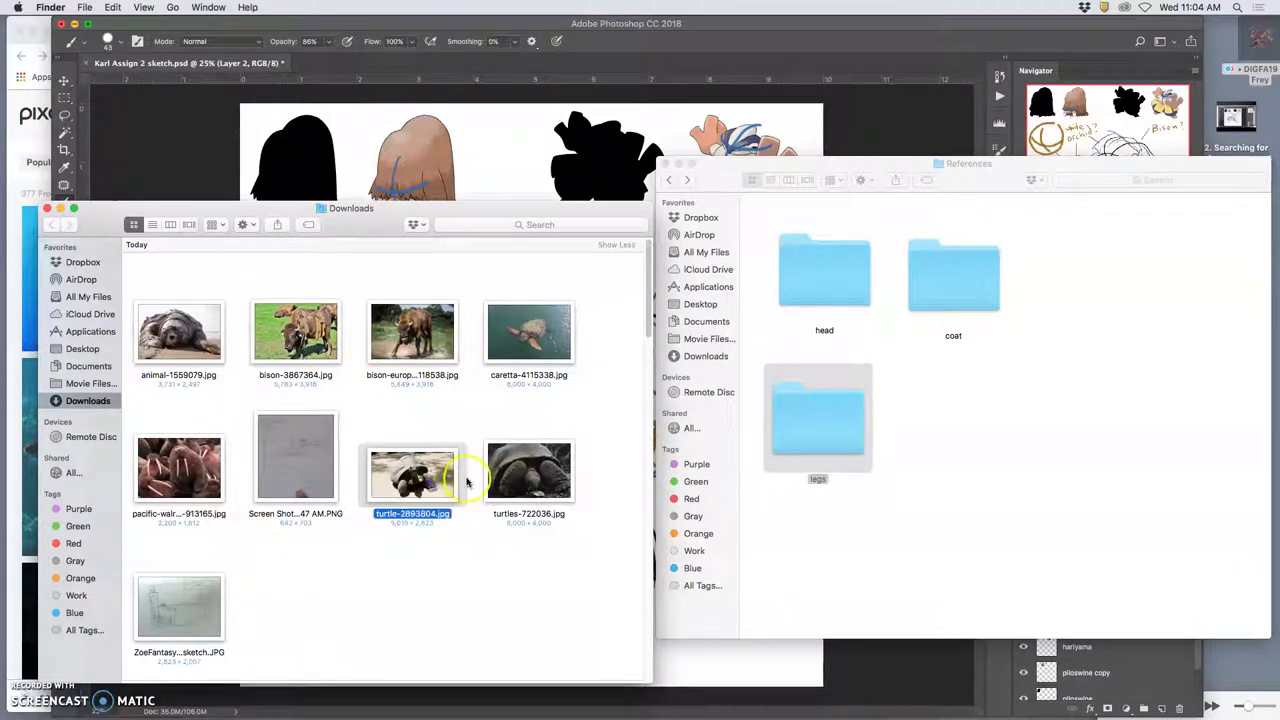
{"action": "left_click", "coordinate": [518, 478], "text": "super"}
{"action": "left_click", "coordinate": [525, 336], "text": "super"}
{"action": "left_click", "coordinate": [390, 333], "text": "super"}
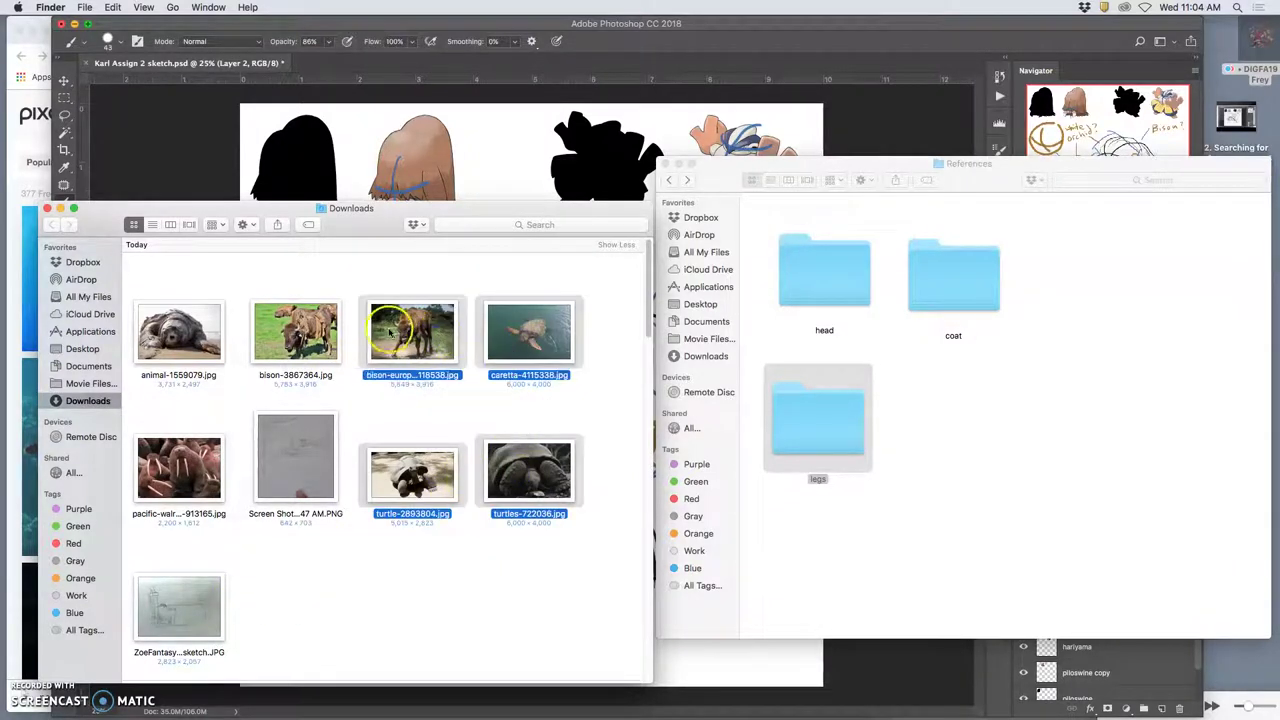
{"action": "left_click", "coordinate": [455, 355], "text": "super"}
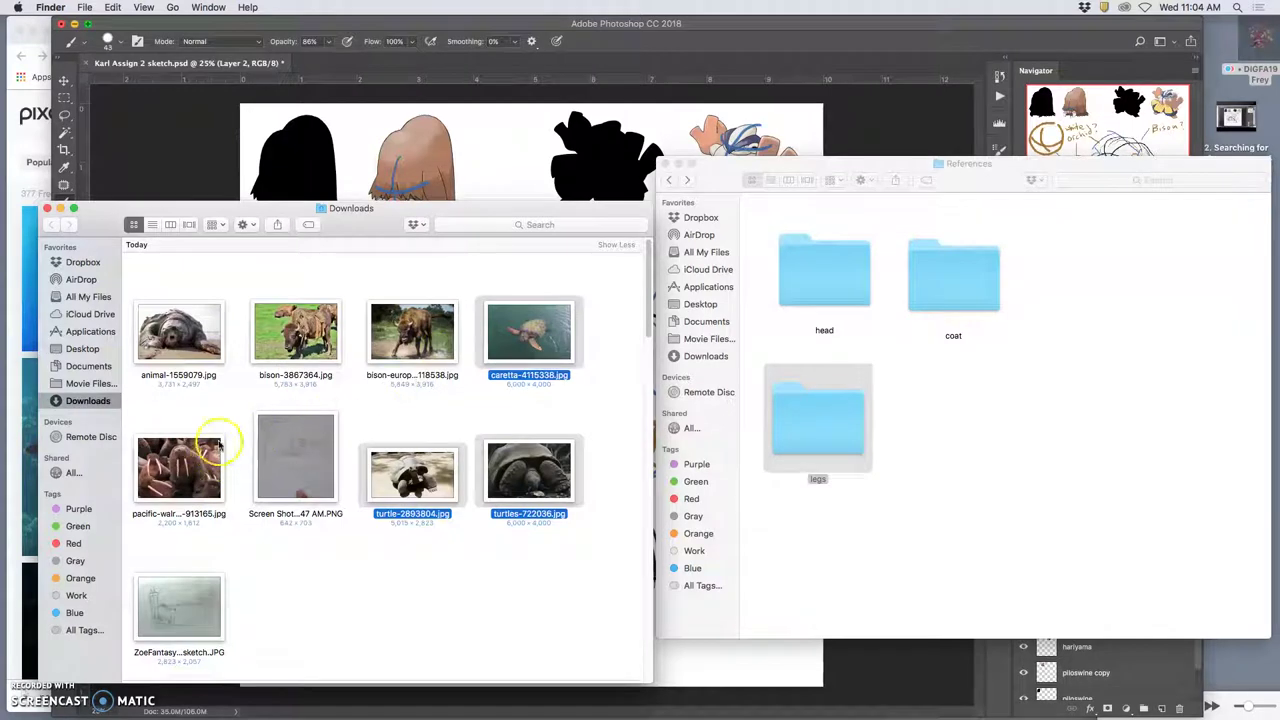
{"action": "left_click", "coordinate": [204, 352], "text": "super"}
{"action": "left_click_drag", "start_coordinate": [508, 502], "coordinate": [803, 432]}
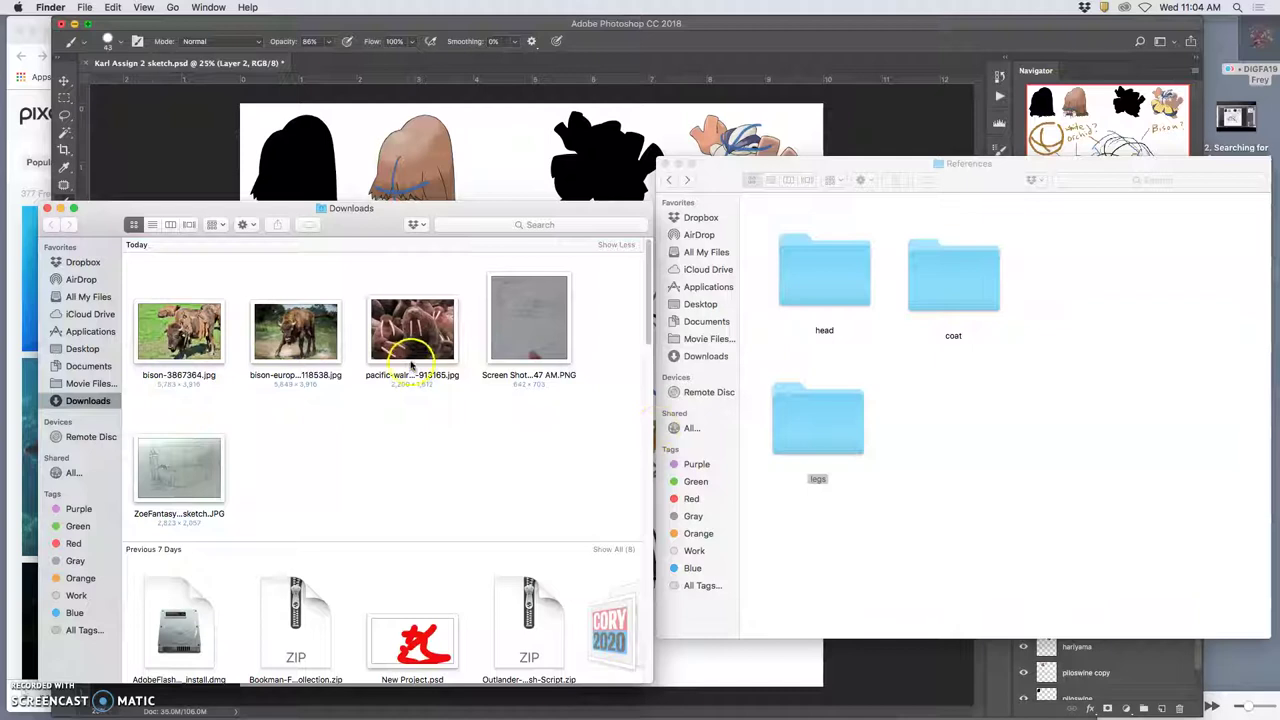
- File the walrus photo into head and both bison photos into coat, returning to Photoshop
{"action": "left_click_drag", "start_coordinate": [412, 340], "coordinate": [805, 298]}
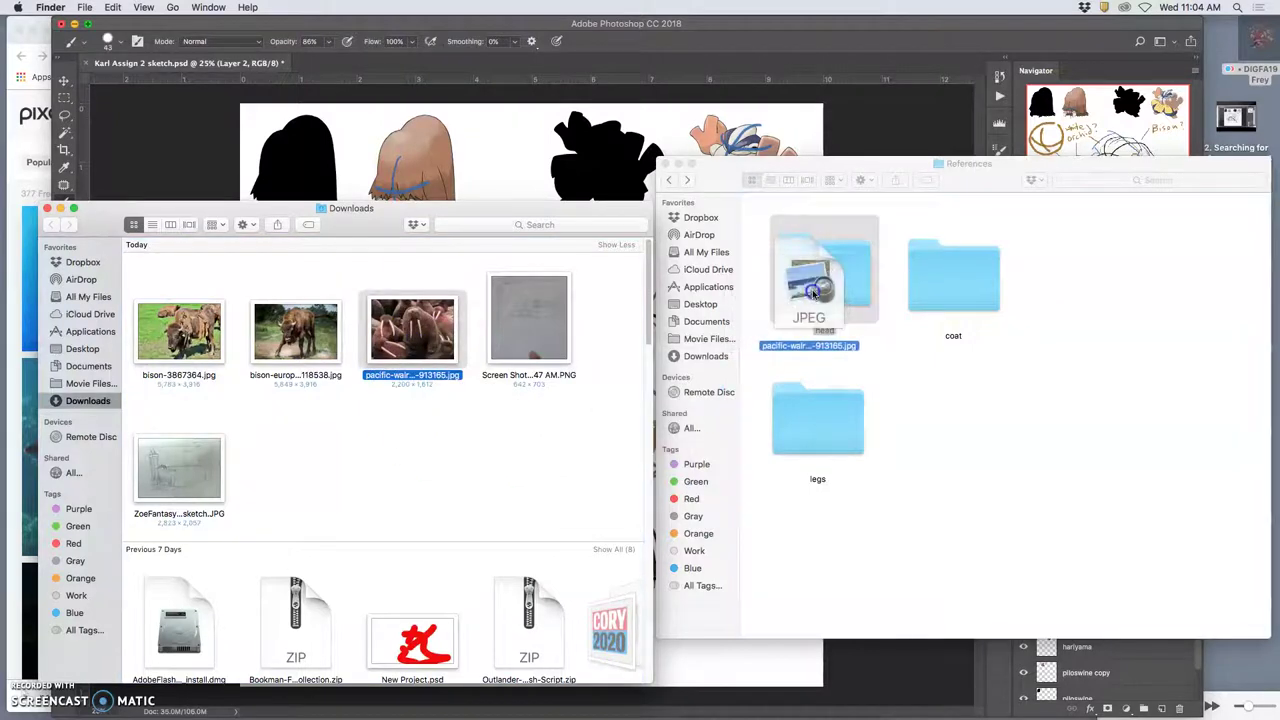
{"action": "left_click_drag", "start_coordinate": [292, 340], "coordinate": [930, 288]}
{"action": "left_click_drag", "start_coordinate": [170, 320], "coordinate": [960, 292]}
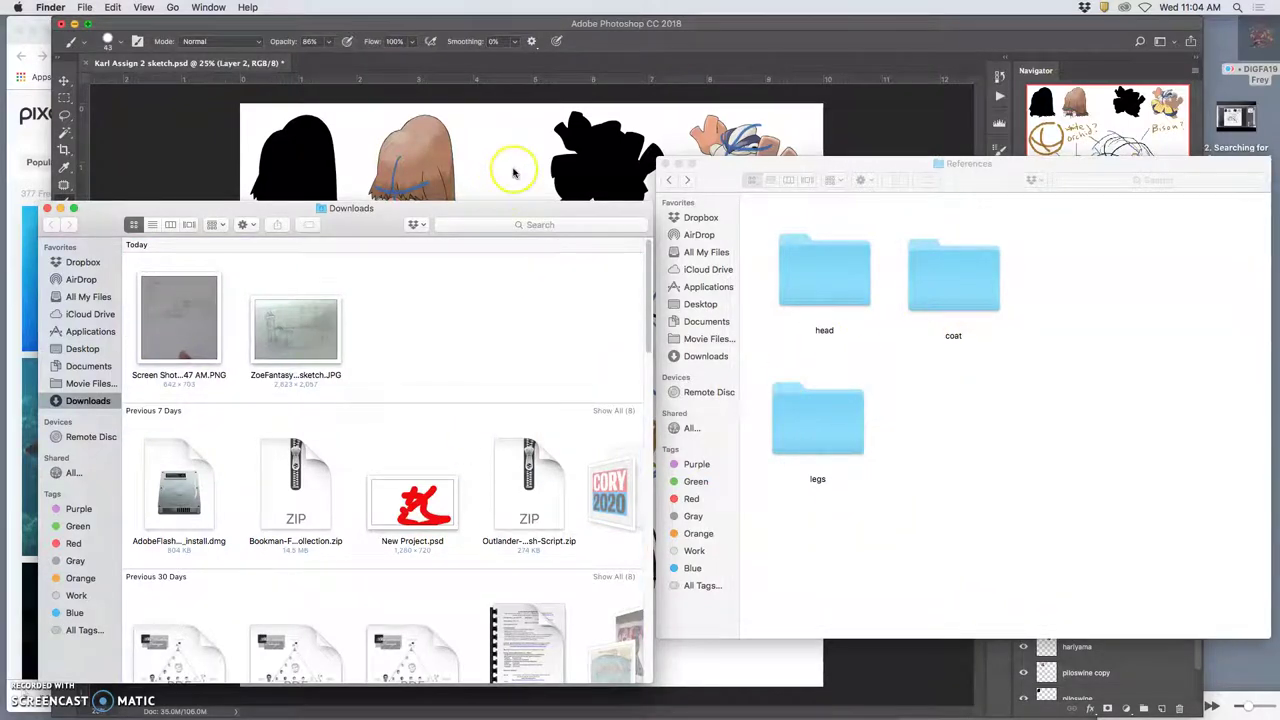
{"action": "mouse_move", "coordinate": [95, 217]}
{"action": "left_mouse_down"}
{"action": "mouse_move", "coordinate": [76, 275]}
{"action": "mouse_move", "coordinate": [60, 615]}
{"action": "left_mouse_up"}
{"action": "left_click", "coordinate": [404, 512]}
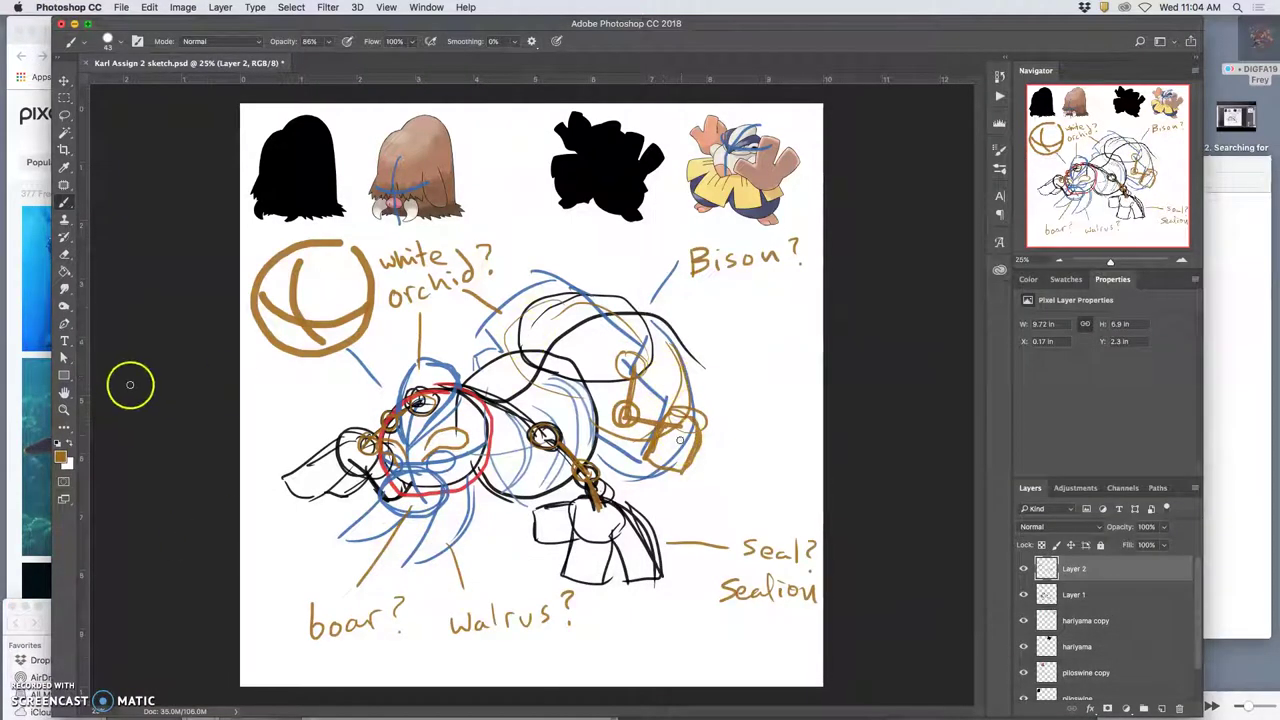
- Search Pixabay for 'wild boar' images
{"action": "left_click", "coordinate": [13, 187]}
{"action": "left_click_drag", "start_coordinate": [200, 113], "coordinate": [145, 113]}
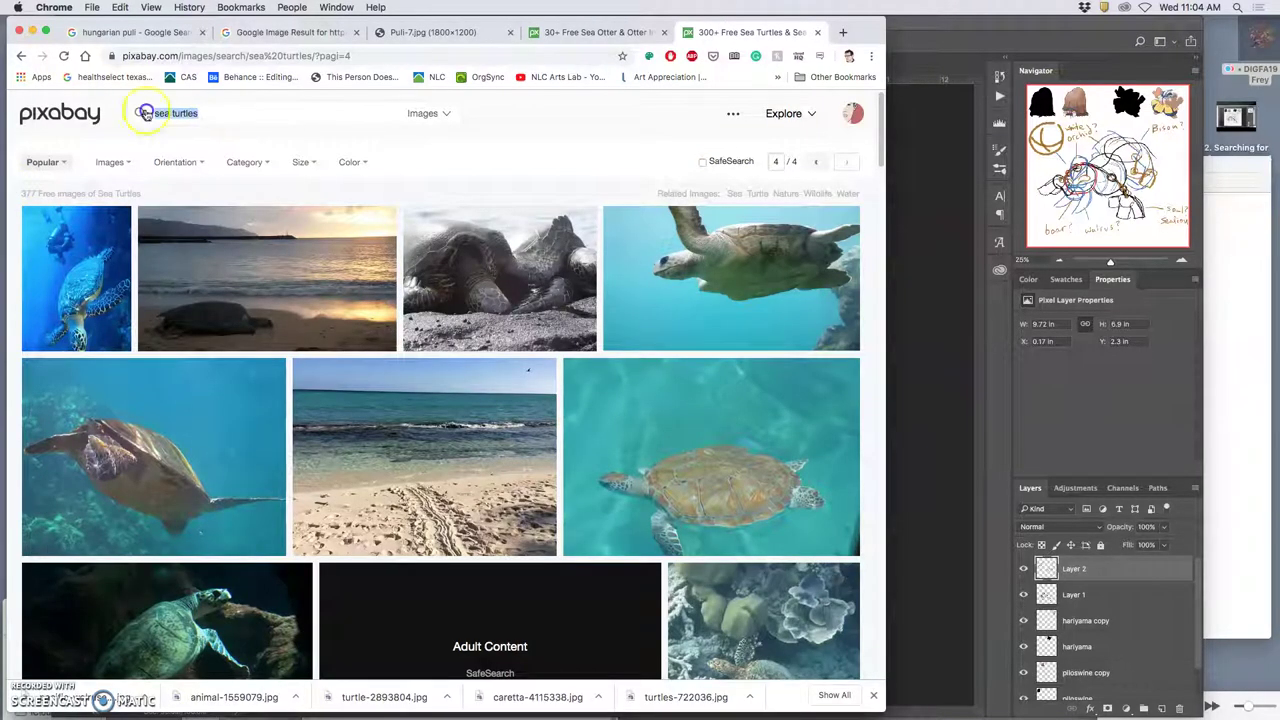
{"action": "type", "text": "wild boar"}
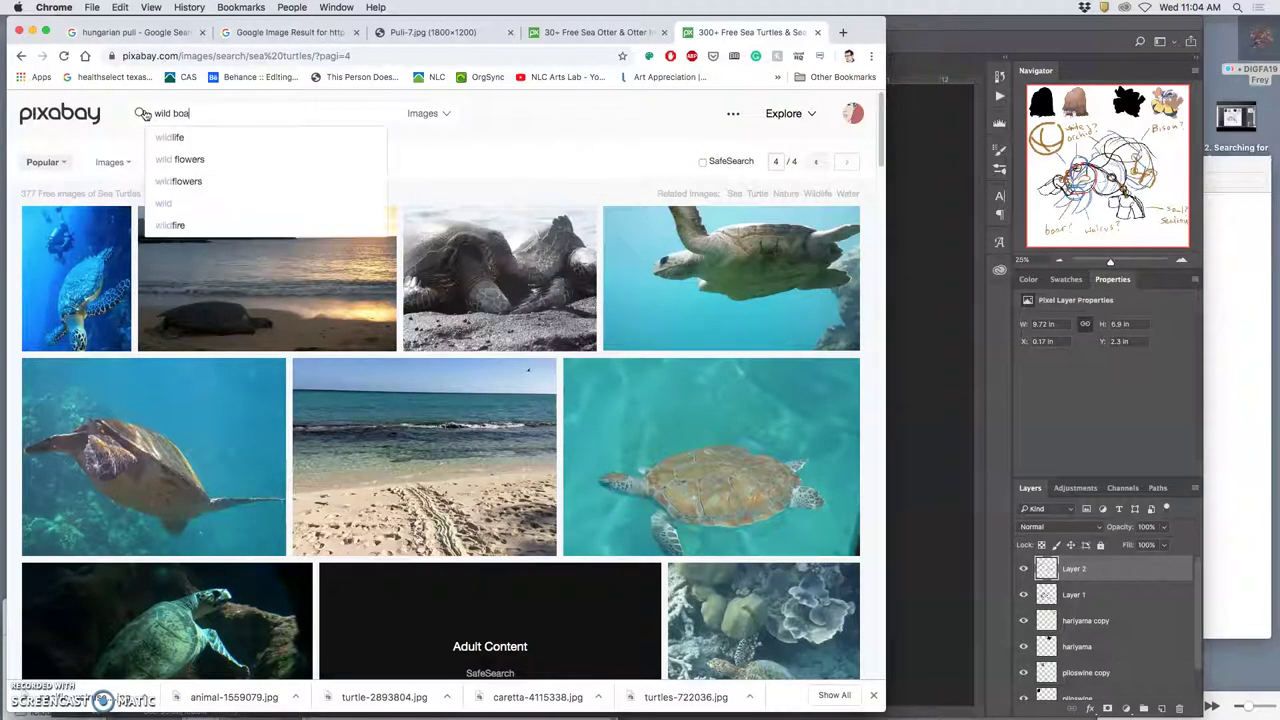
{"action": "key", "text": "Return"}
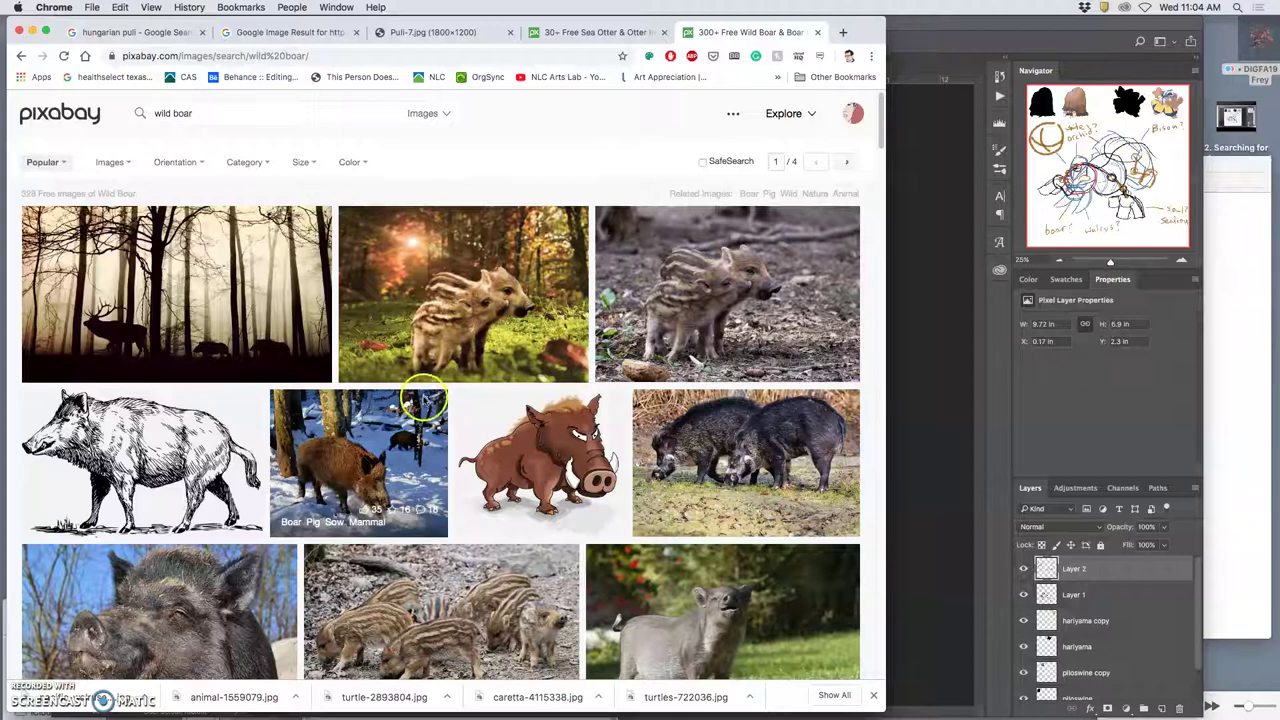
- Open the bluish boar, Wild Boar Mammal and Animal Black Boar photos in new tabs
{"action": "scroll", "coordinate": [525, 437], "scroll_direction": "down", "scroll_amount": 5}
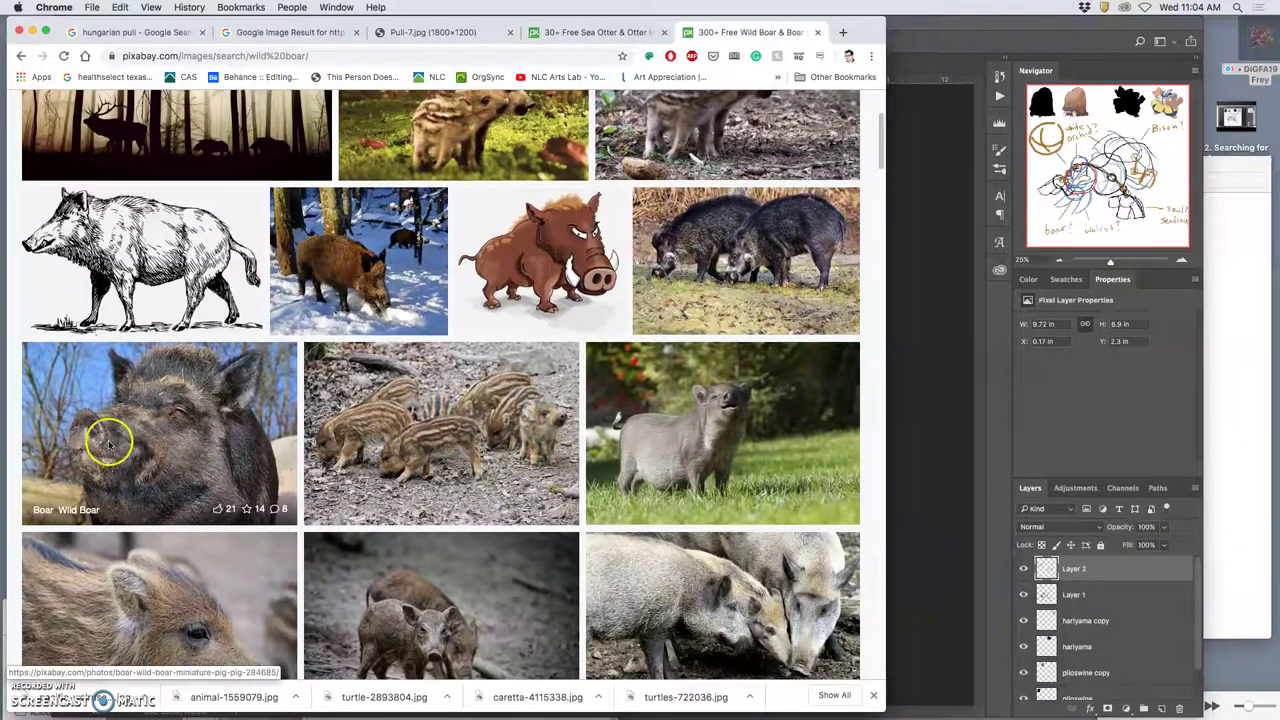
{"action": "right_click", "coordinate": [157, 422]}
{"action": "left_click", "coordinate": [192, 428]}
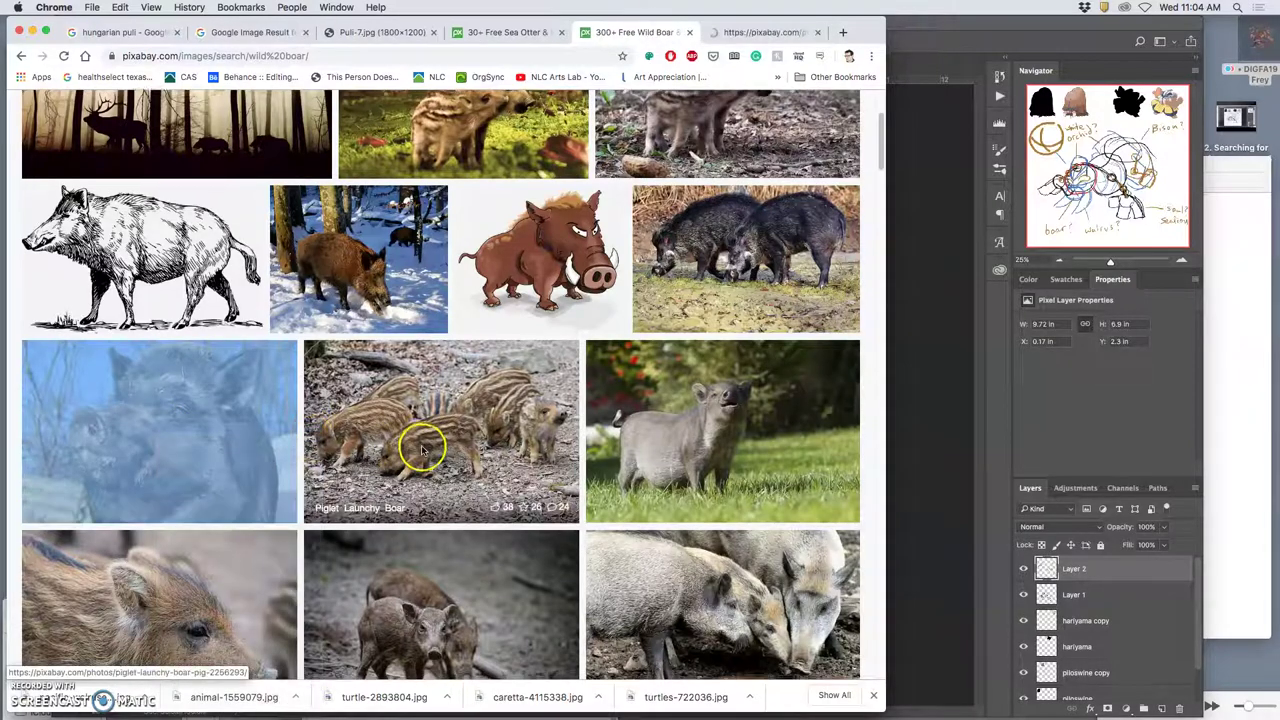
{"action": "scroll", "coordinate": [423, 449], "scroll_direction": "down", "scroll_amount": 8}
{"action": "scroll", "coordinate": [423, 449], "scroll_direction": "down", "scroll_amount": 10}
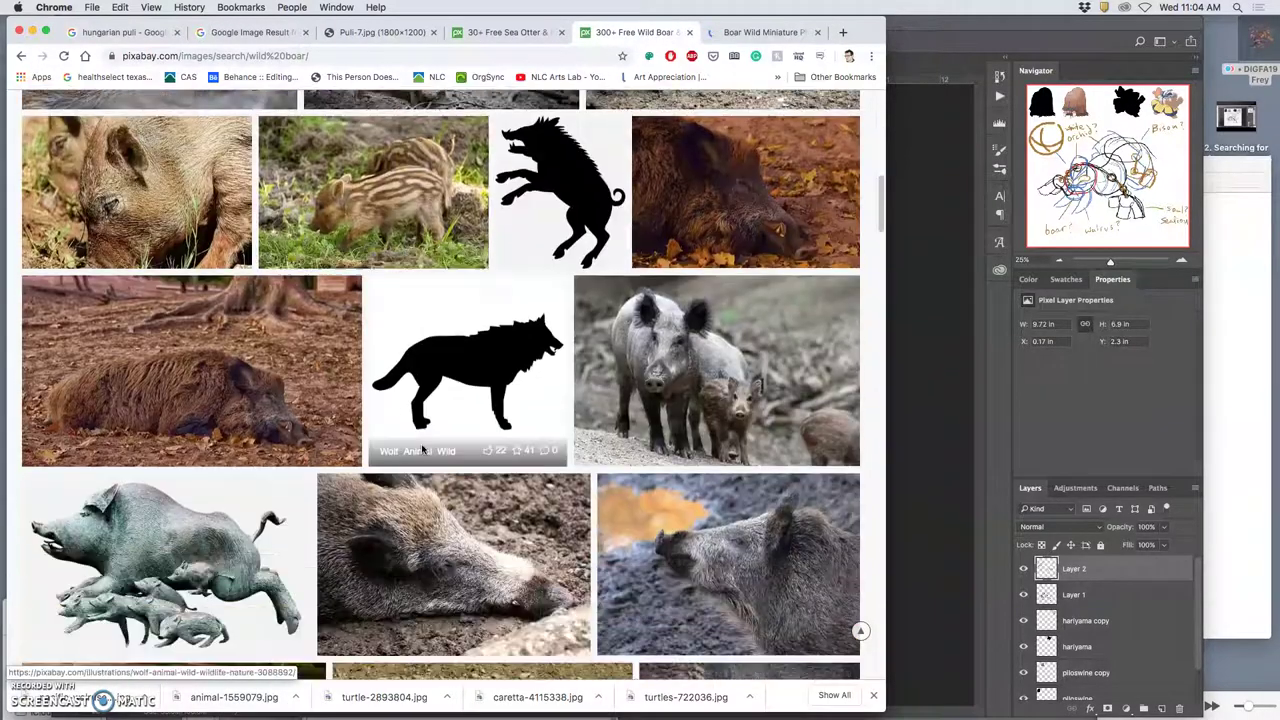
{"action": "scroll", "coordinate": [423, 449], "scroll_direction": "down", "scroll_amount": 4}
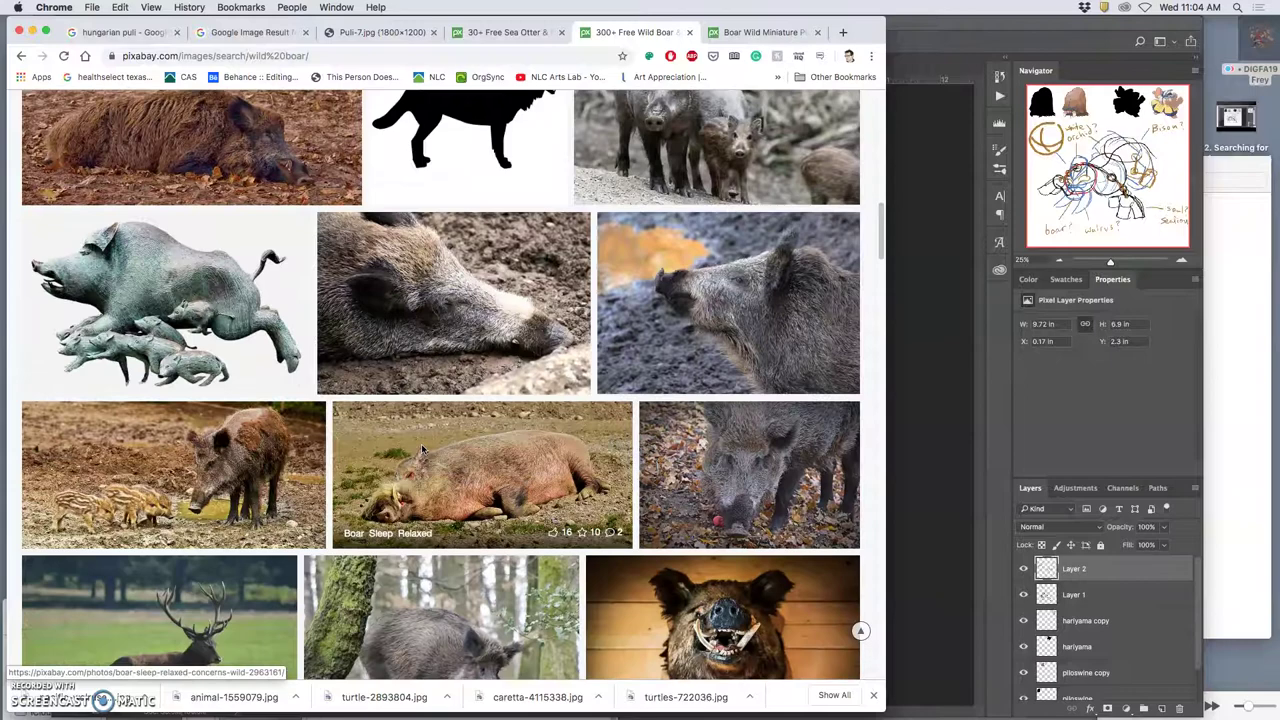
{"action": "scroll", "coordinate": [423, 449], "scroll_direction": "down", "scroll_amount": 3}
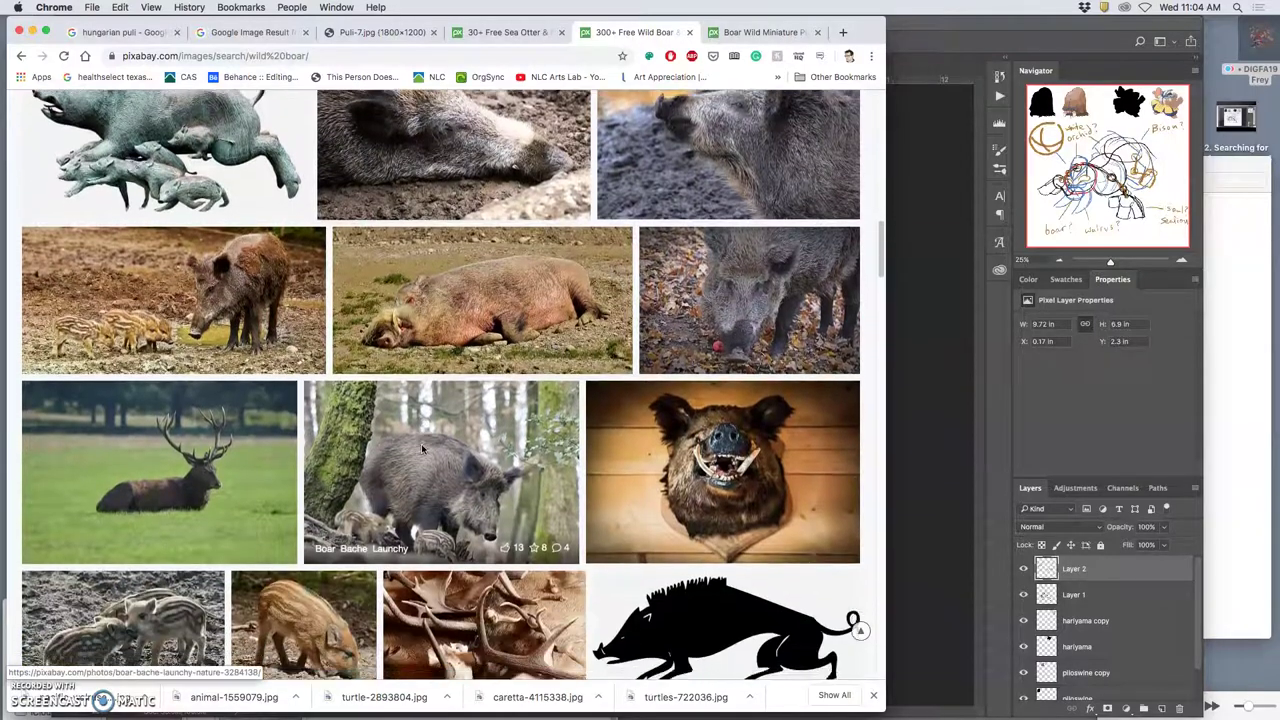
{"action": "scroll", "coordinate": [423, 449], "scroll_direction": "down", "scroll_amount": 8}
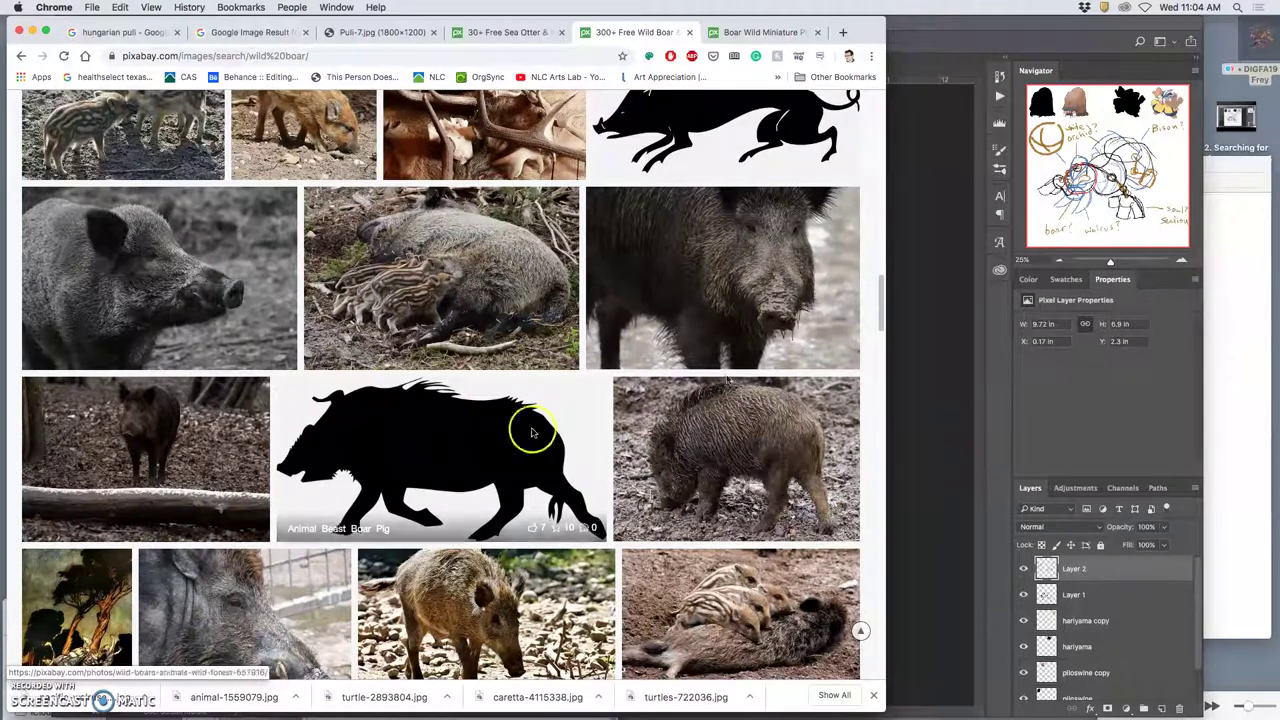
{"action": "scroll", "coordinate": [648, 437], "scroll_direction": "down", "scroll_amount": 1}
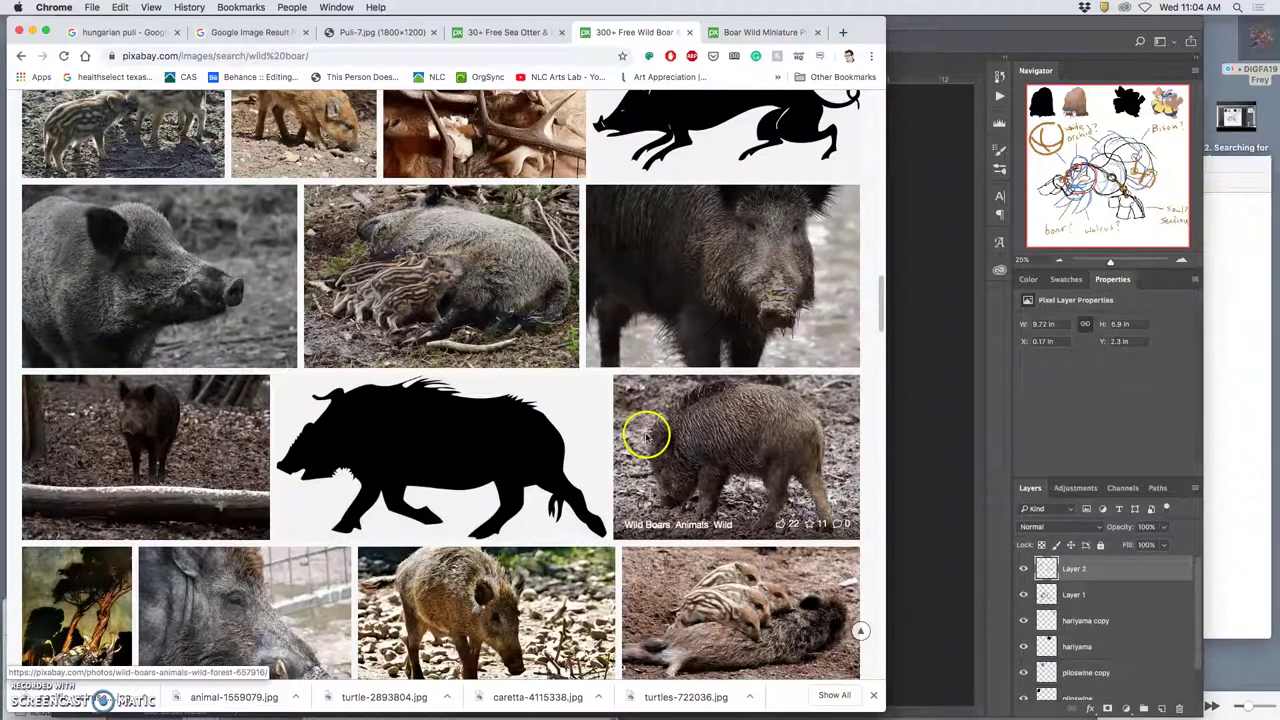
{"action": "scroll", "coordinate": [648, 437], "scroll_direction": "down", "scroll_amount": 1}
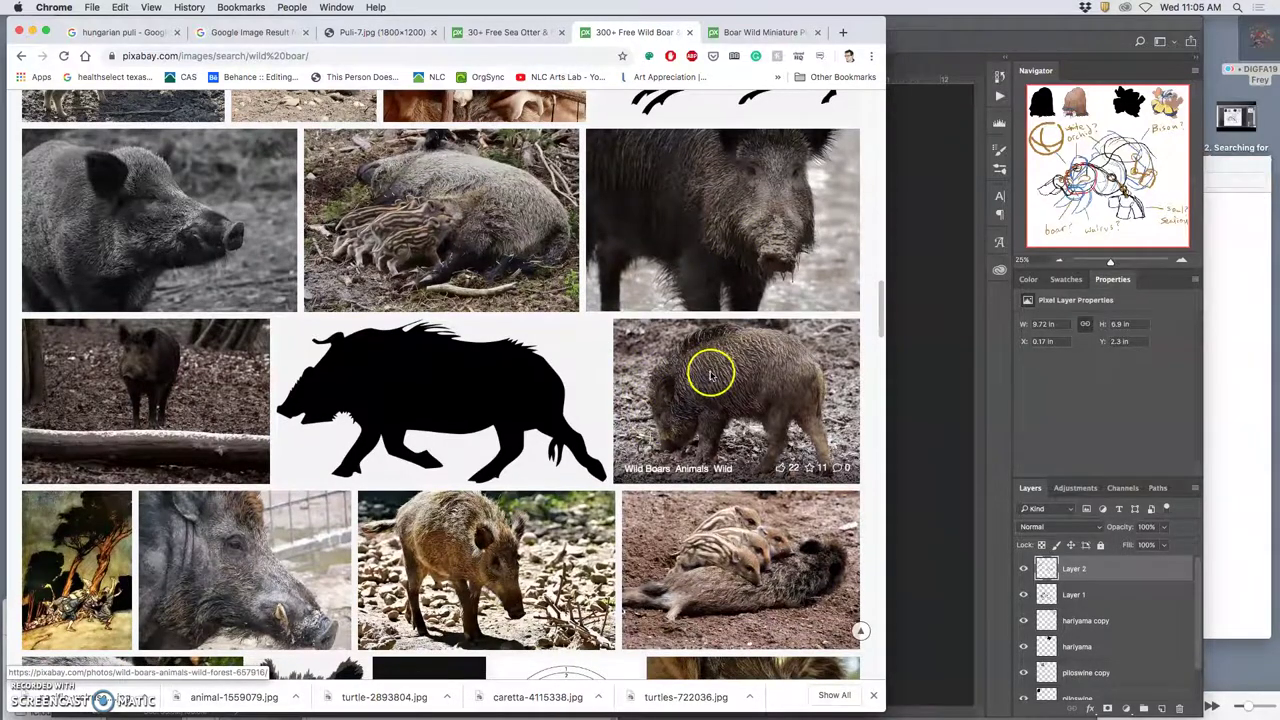
{"action": "scroll", "coordinate": [718, 345], "scroll_direction": "down", "scroll_amount": 5}
{"action": "scroll", "coordinate": [718, 350], "scroll_direction": "down", "scroll_amount": 2}
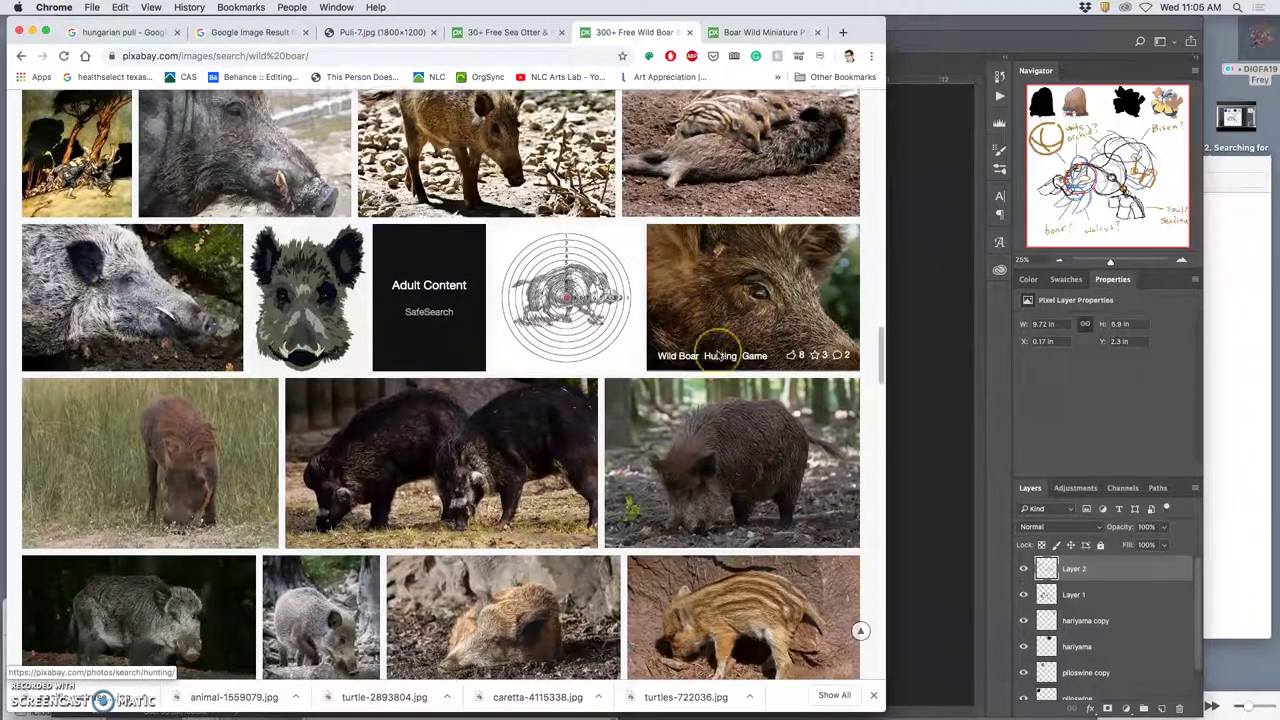
{"action": "scroll", "coordinate": [716, 355], "scroll_direction": "down", "scroll_amount": 5}
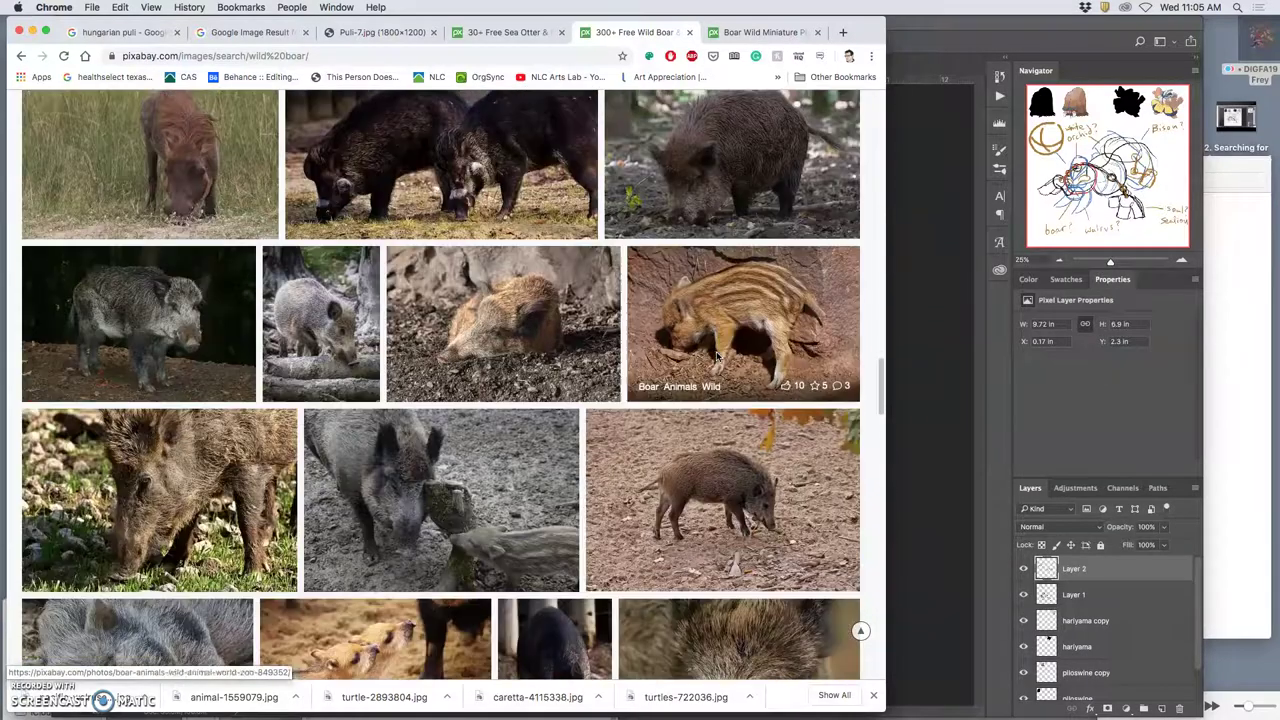
{"action": "right_click", "coordinate": [191, 334]}
{"action": "left_click", "coordinate": [397, 378]}
{"action": "scroll", "coordinate": [494, 382], "scroll_direction": "down", "scroll_amount": 6}
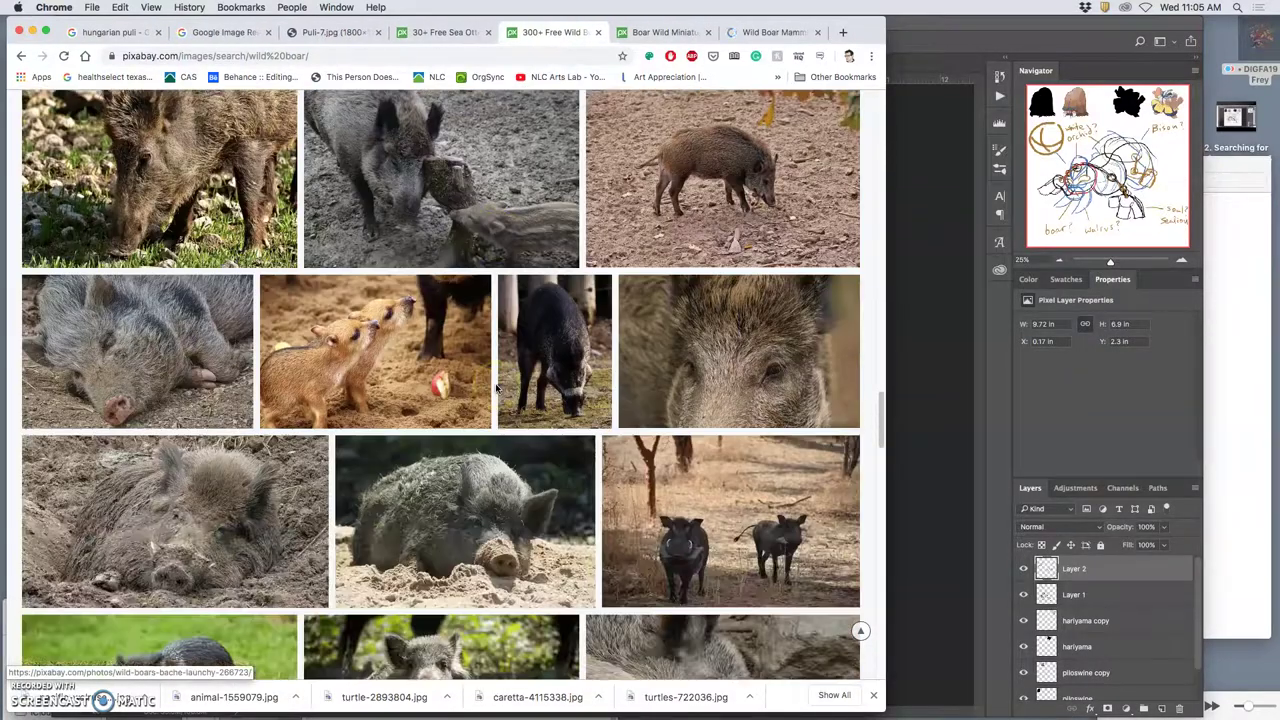
{"action": "scroll", "coordinate": [496, 388], "scroll_direction": "down", "scroll_amount": 6}
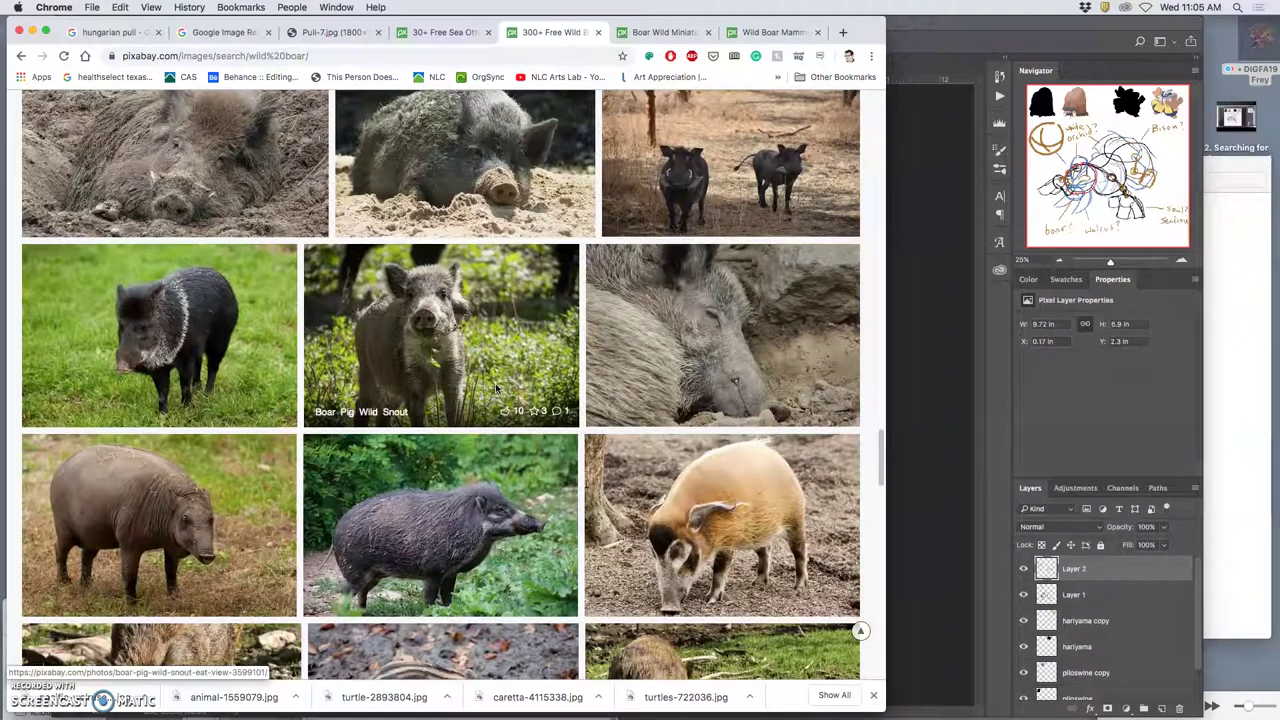
{"action": "left_click", "coordinate": [187, 352]}
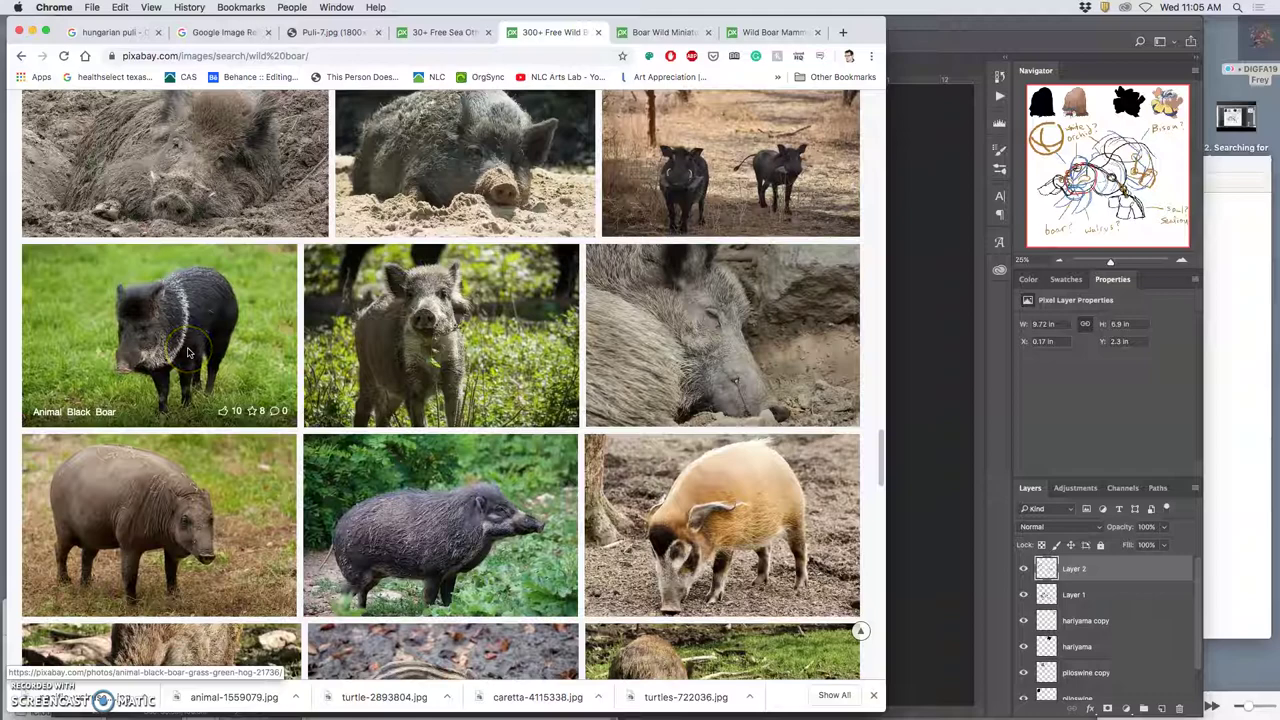
{"action": "left_click", "coordinate": [213, 355]}
- Browse further down the wild boar results for more candidate photos
{"action": "scroll", "coordinate": [437, 380], "scroll_direction": "down", "scroll_amount": 8}
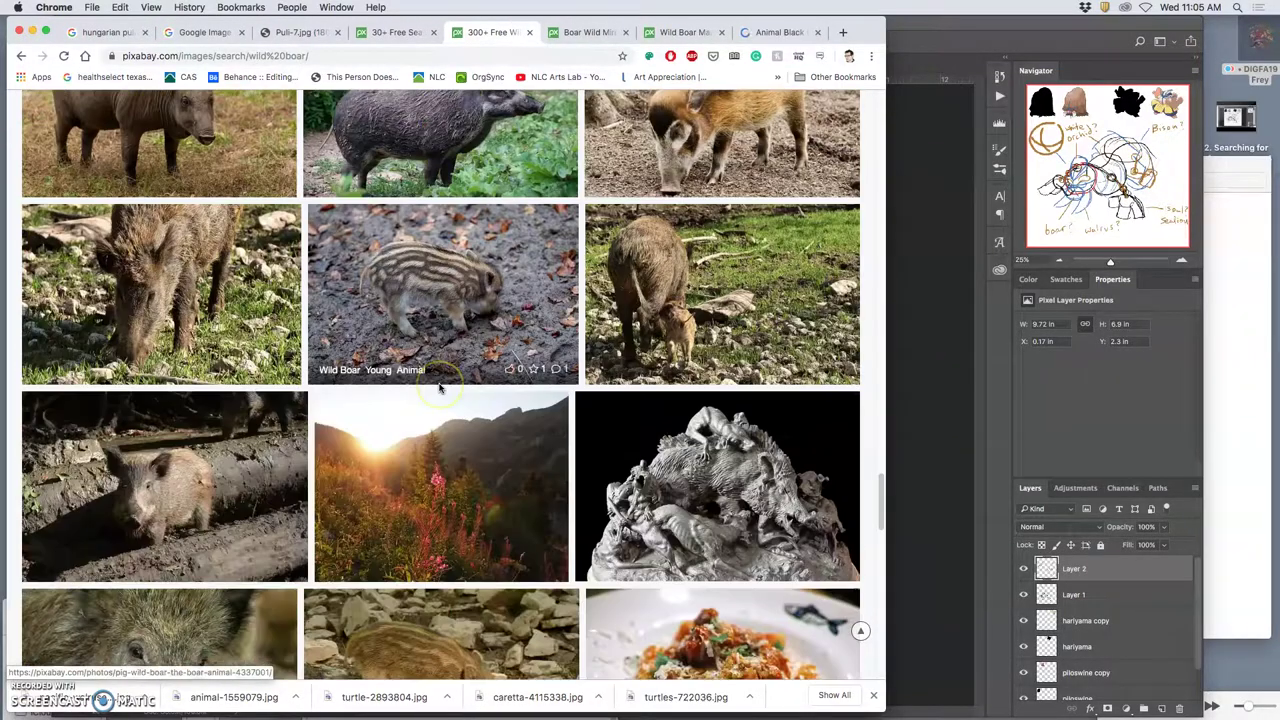
{"action": "scroll", "coordinate": [440, 388], "scroll_direction": "down", "scroll_amount": 7}
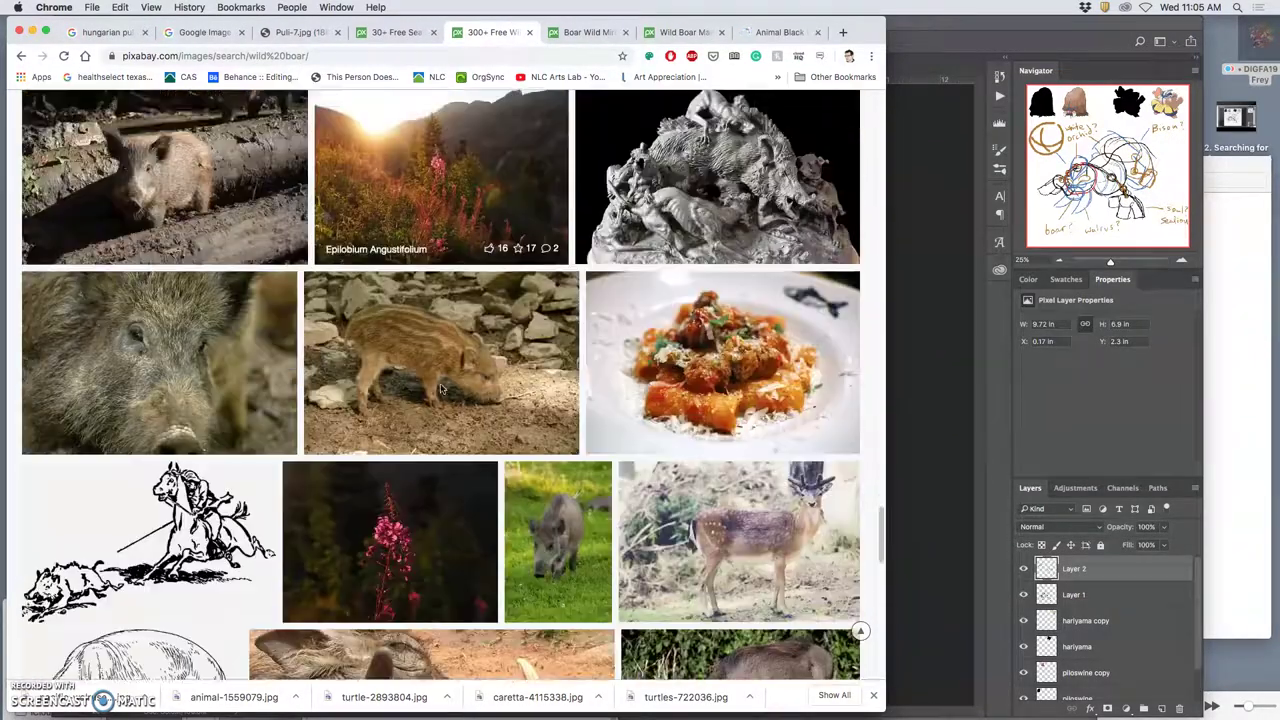
{"action": "scroll", "coordinate": [440, 388], "scroll_direction": "down", "scroll_amount": 2}
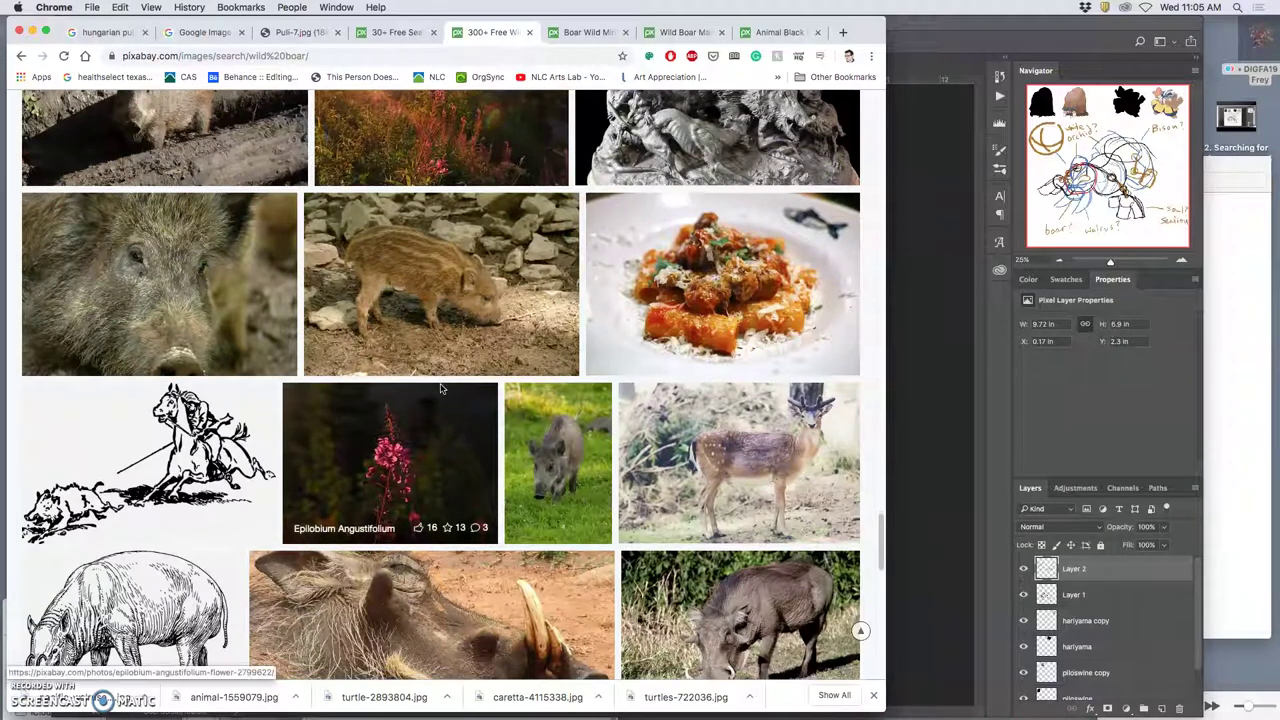
{"action": "scroll", "coordinate": [440, 388], "scroll_direction": "down", "scroll_amount": 3}
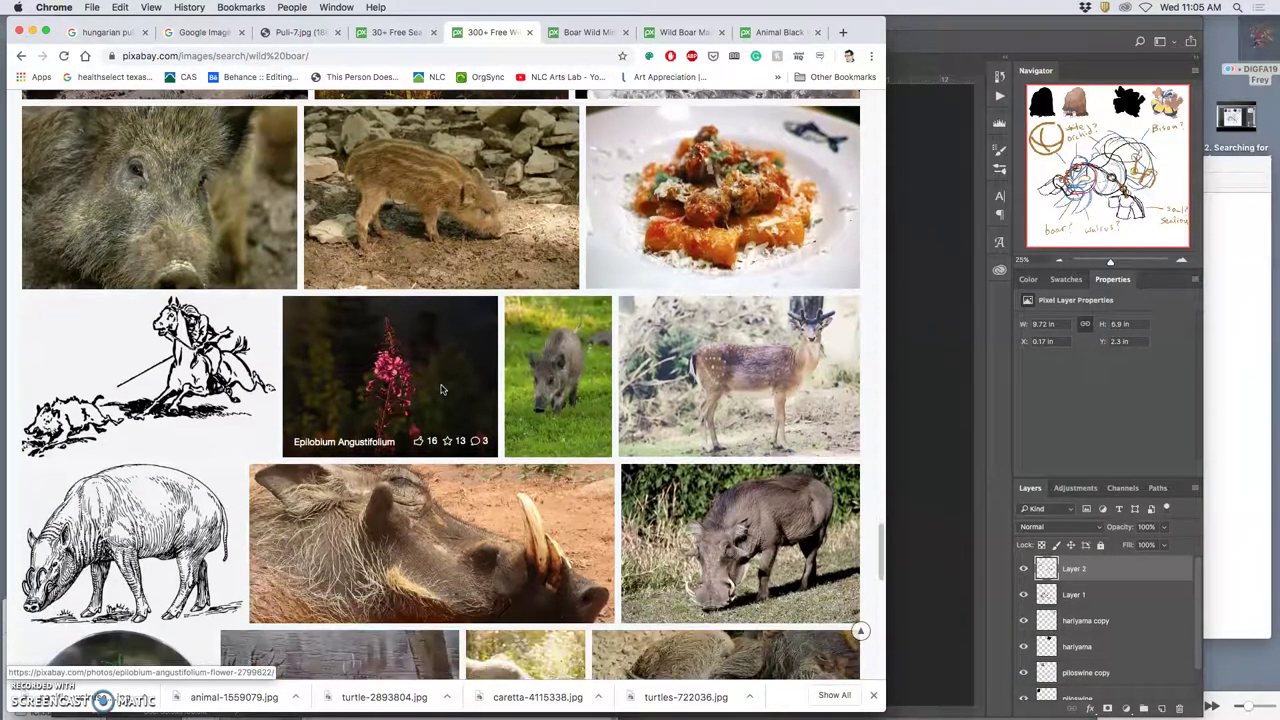
{"action": "scroll", "coordinate": [441, 389], "scroll_direction": "down", "scroll_amount": 2}
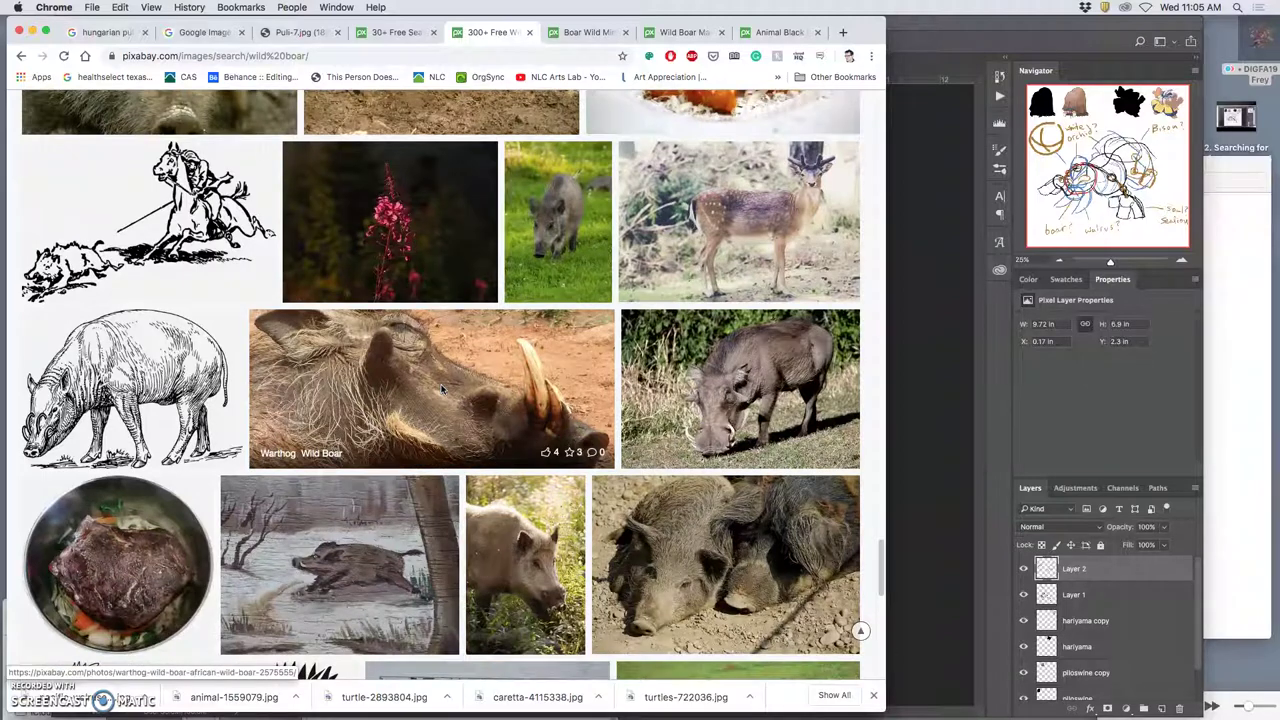
{"action": "scroll", "coordinate": [441, 389], "scroll_direction": "down", "scroll_amount": 2}
{"action": "scroll", "coordinate": [441, 389], "scroll_direction": "down", "scroll_amount": 8}
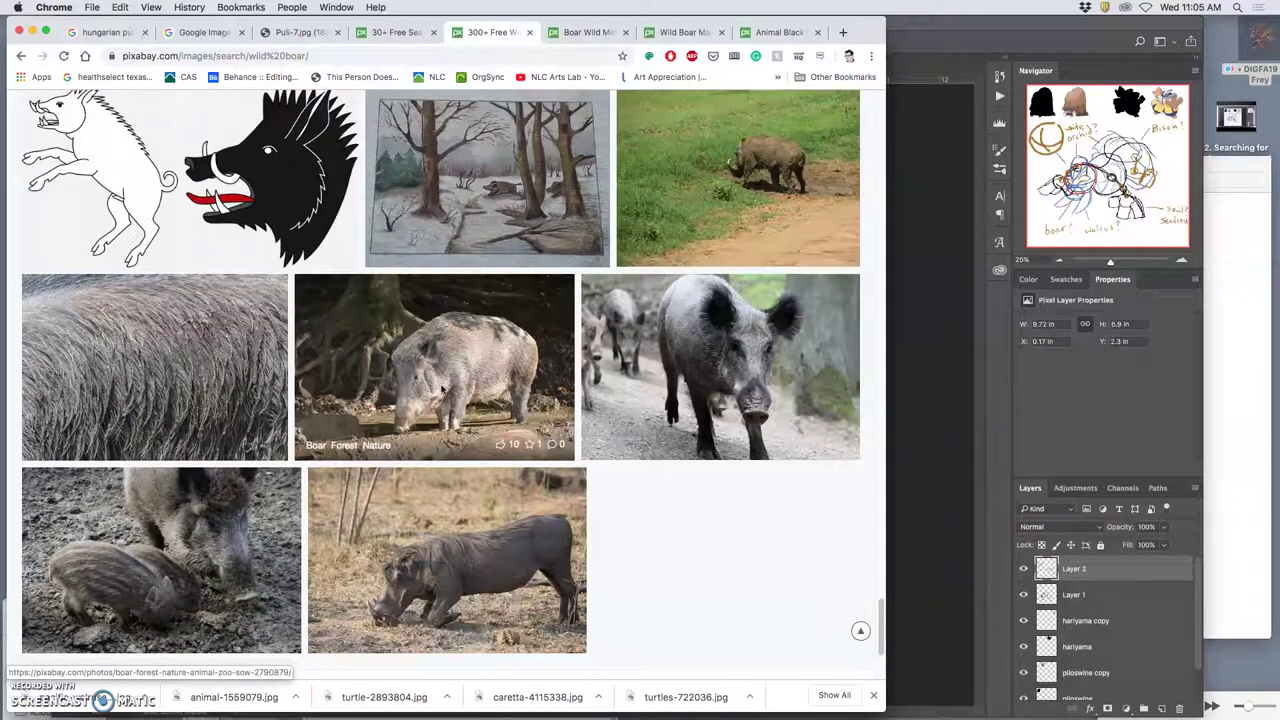
{"action": "scroll", "coordinate": [441, 389], "scroll_direction": "down", "scroll_amount": 4}
{"action": "scroll", "coordinate": [441, 389], "scroll_direction": "up", "scroll_amount": 2}
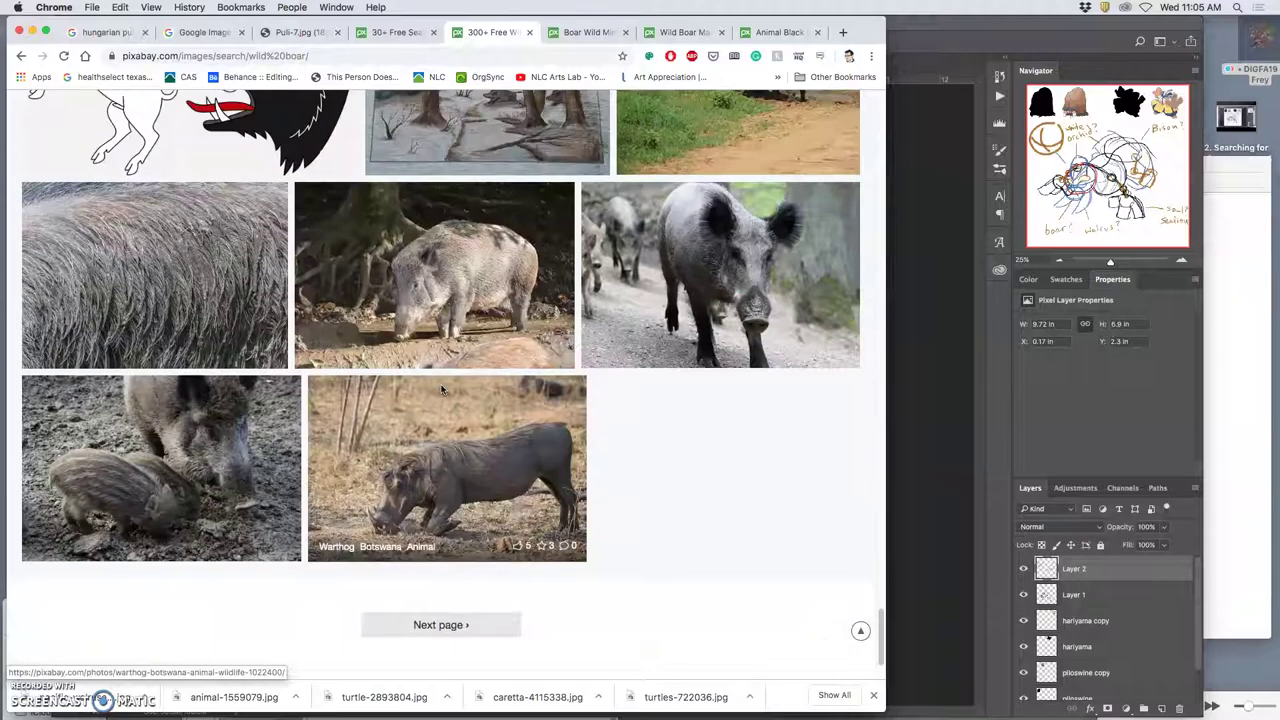
{"action": "scroll", "coordinate": [441, 389], "scroll_direction": "down", "scroll_amount": 2}
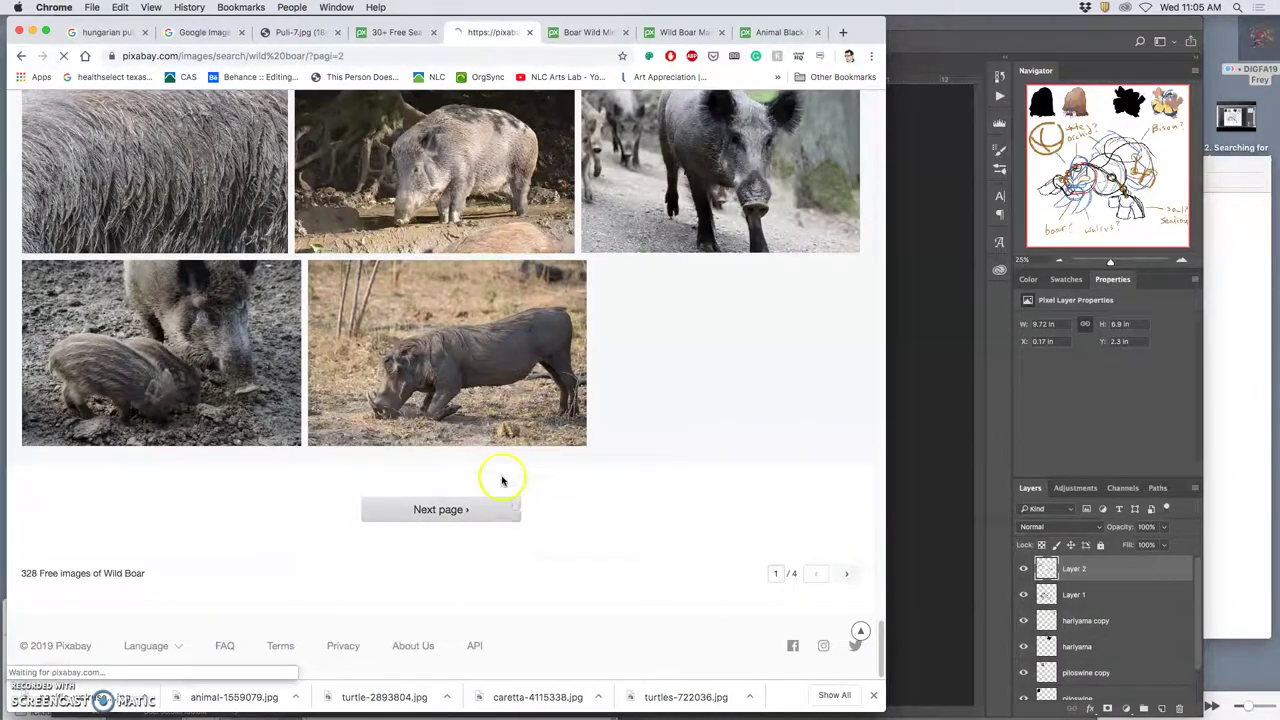
{"action": "scroll", "coordinate": [502, 462], "scroll_direction": "down", "scroll_amount": 8}
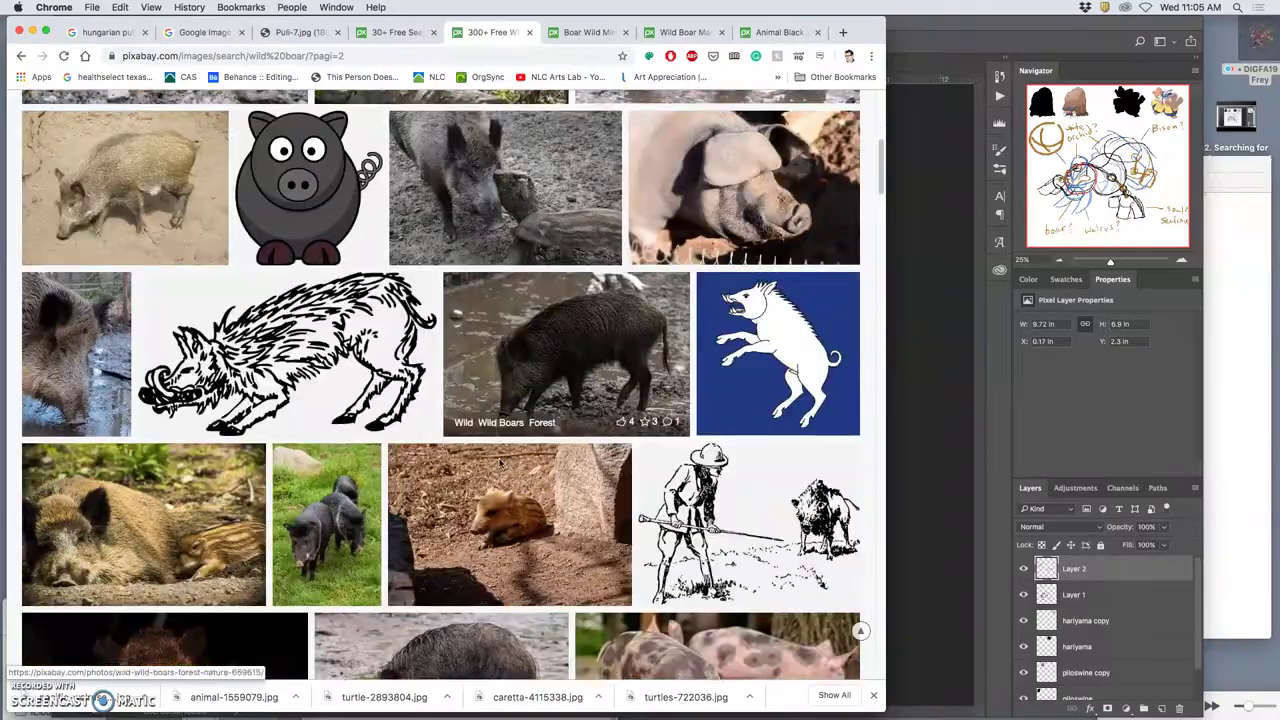
{"action": "scroll", "coordinate": [500, 462], "scroll_direction": "down", "scroll_amount": 20}
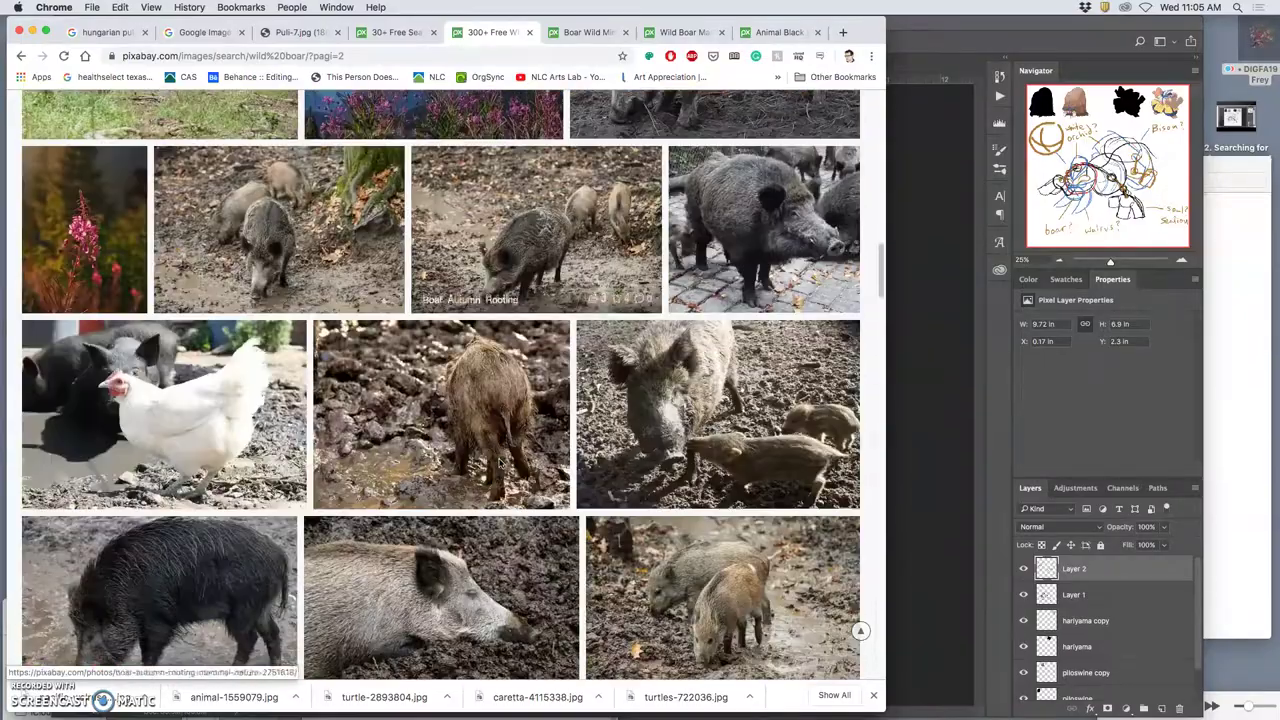
{"action": "scroll", "coordinate": [500, 462], "scroll_direction": "down", "scroll_amount": 8}
{"action": "scroll", "coordinate": [500, 462], "scroll_direction": "down", "scroll_amount": 9}
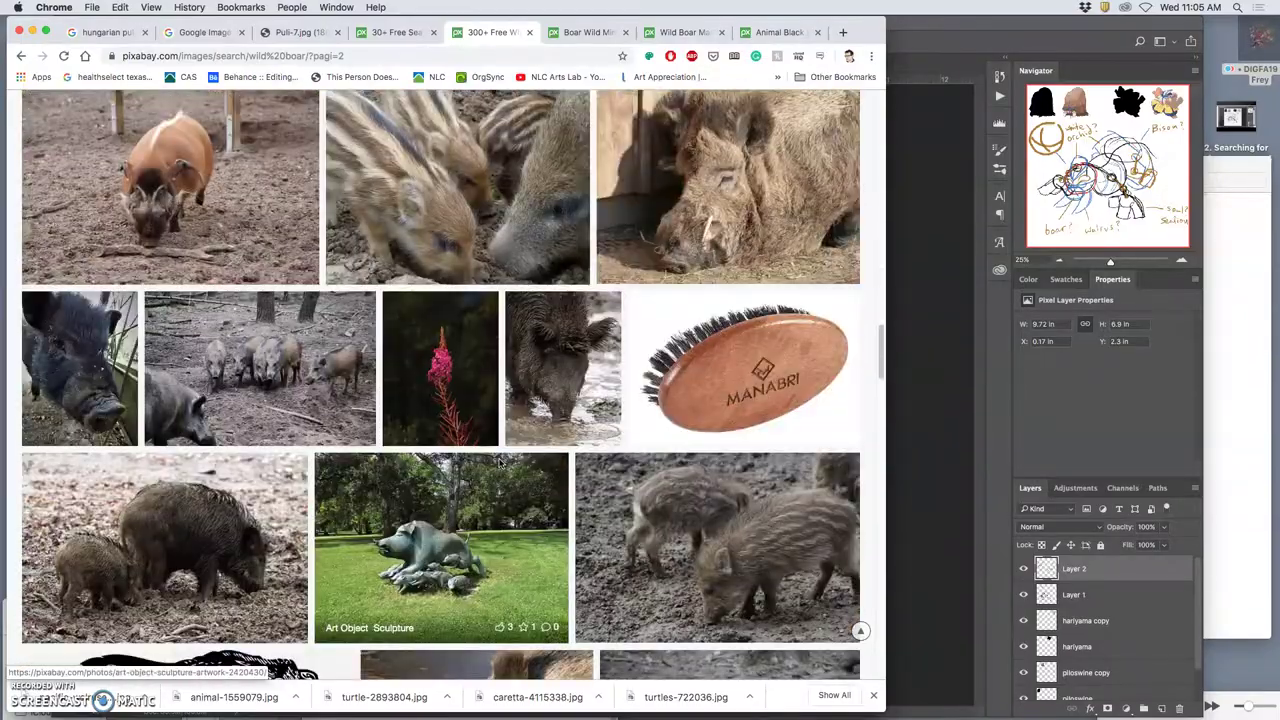
{"action": "scroll", "coordinate": [500, 462], "scroll_direction": "down", "scroll_amount": 20}
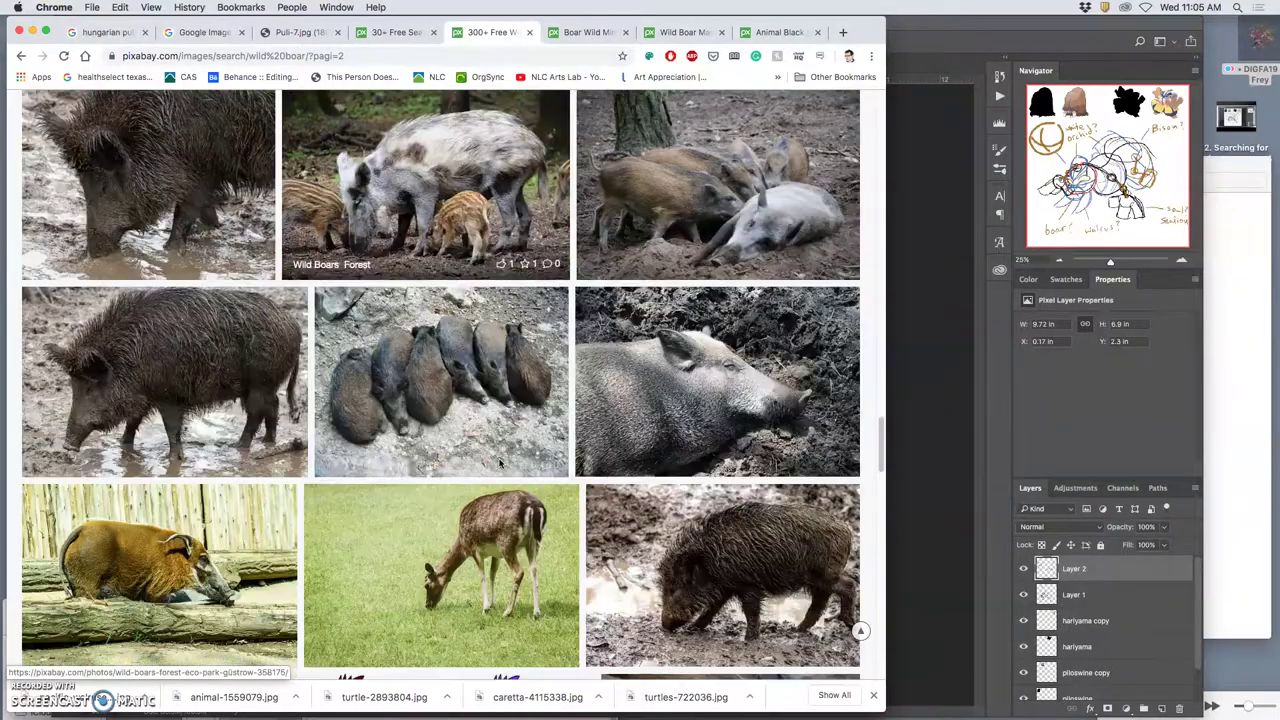
{"action": "scroll", "coordinate": [500, 462], "scroll_direction": "down", "scroll_amount": 20}
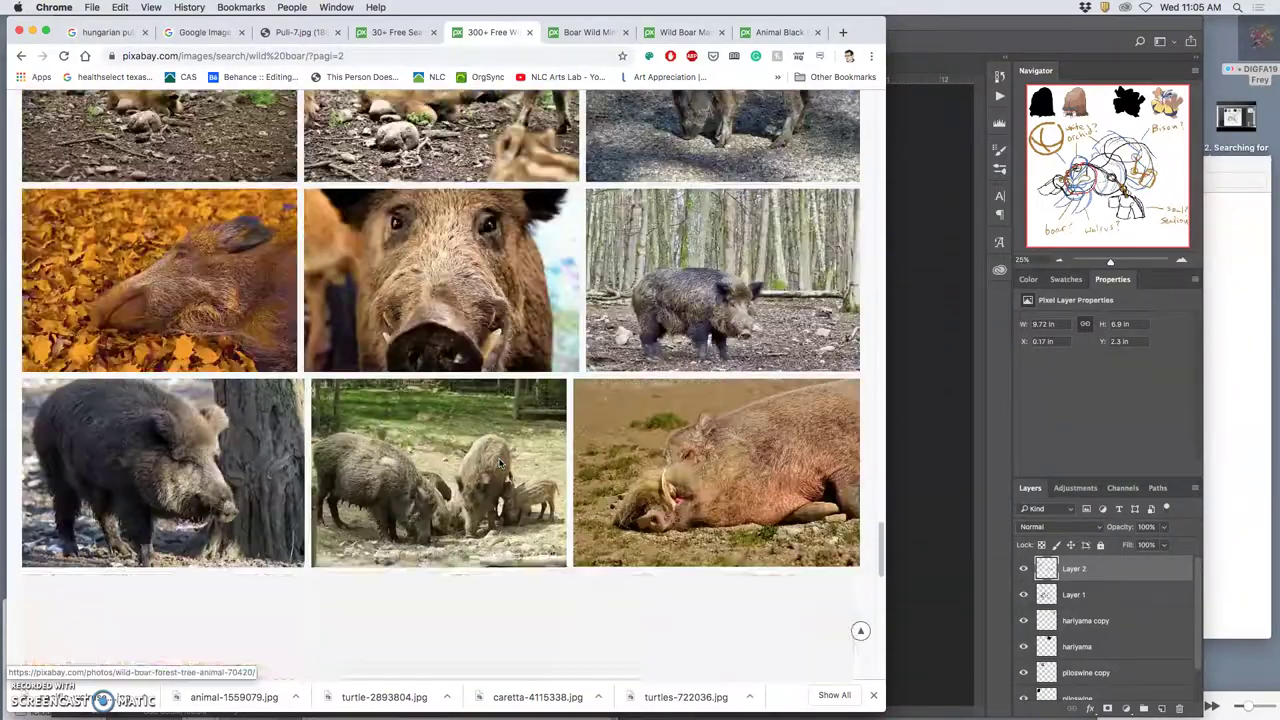
{"action": "scroll", "coordinate": [500, 462], "scroll_direction": "down", "scroll_amount": 15}
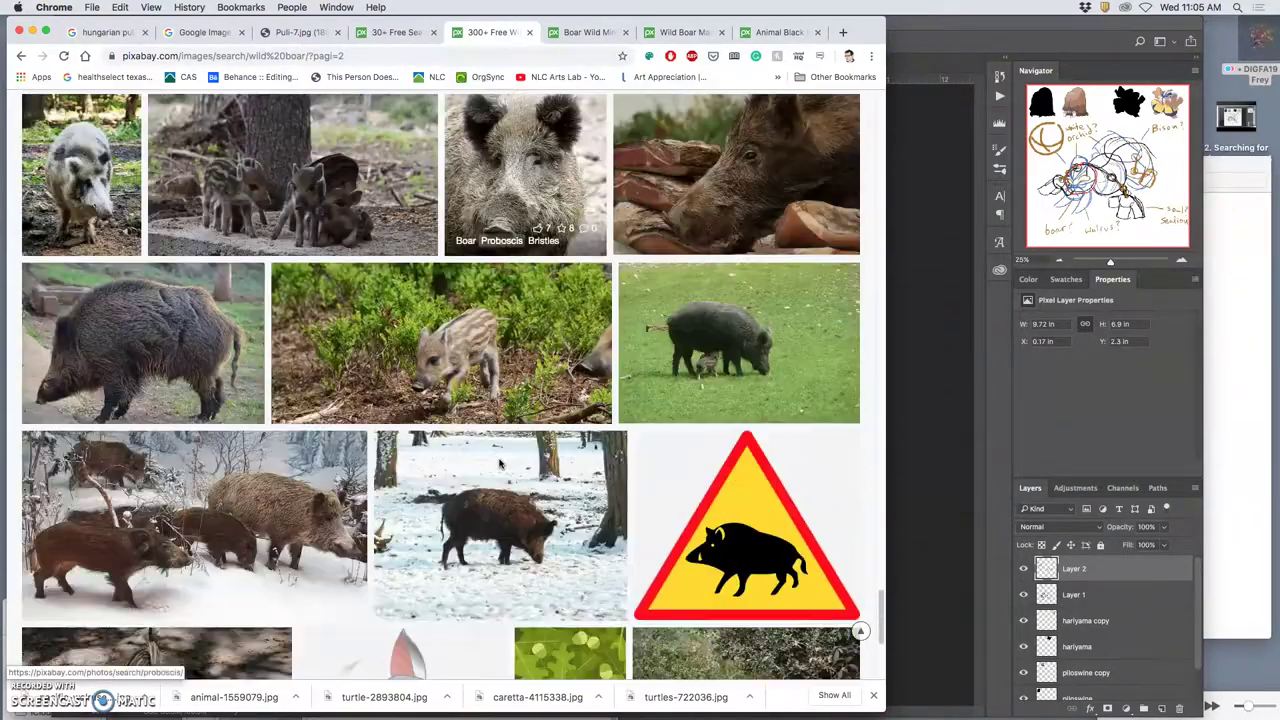
{"action": "scroll", "coordinate": [500, 462], "scroll_direction": "down", "scroll_amount": 6}
{"action": "scroll", "coordinate": [500, 462], "scroll_direction": "up", "scroll_amount": 7}
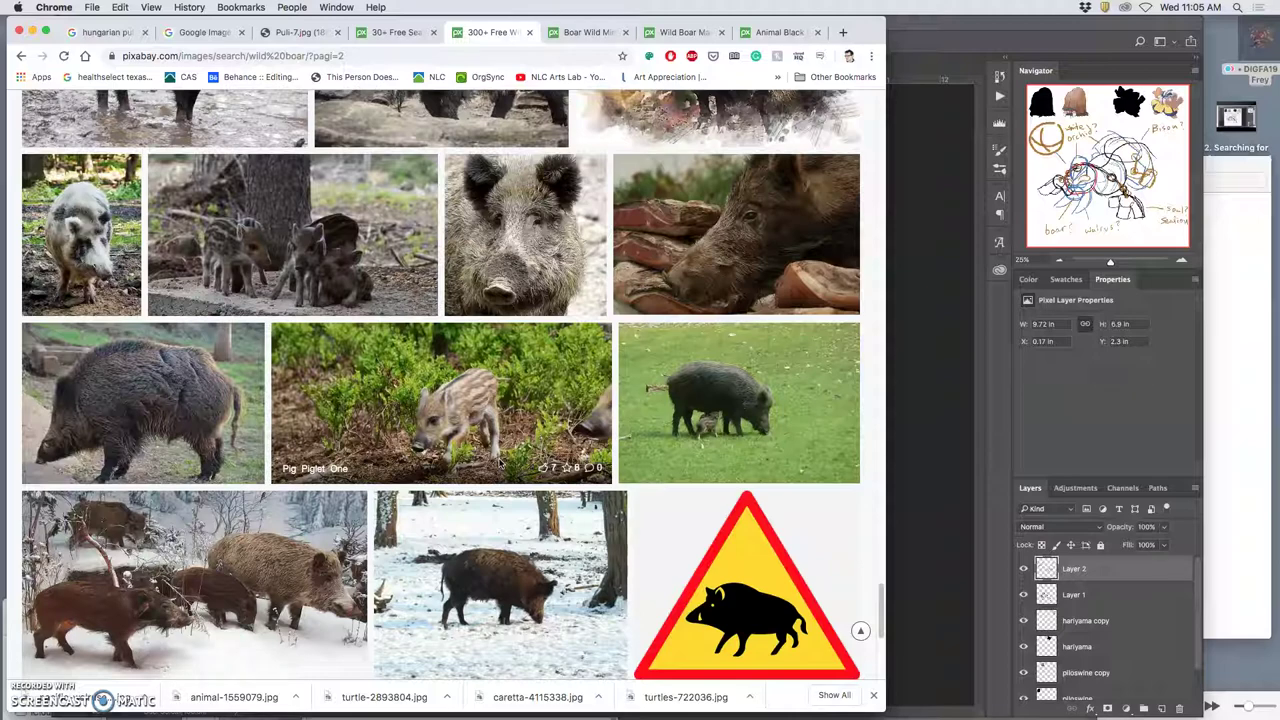
{"action": "scroll", "coordinate": [500, 462], "scroll_direction": "down", "scroll_amount": 9}
{"action": "scroll", "coordinate": [500, 462], "scroll_direction": "up", "scroll_amount": 13}
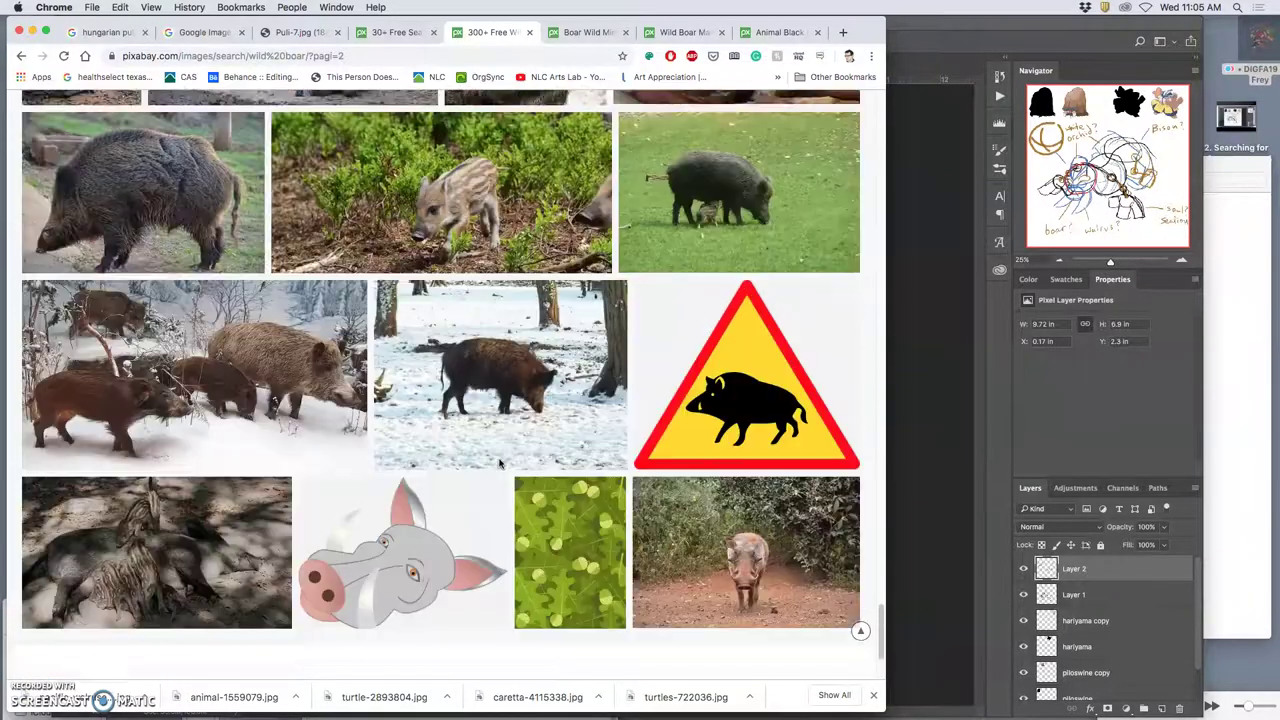
- Open the Boar Proboscis Bristles photo in a tab and close the Wild Boar Mammal tab
{"action": "right_click", "coordinate": [506, 427]}
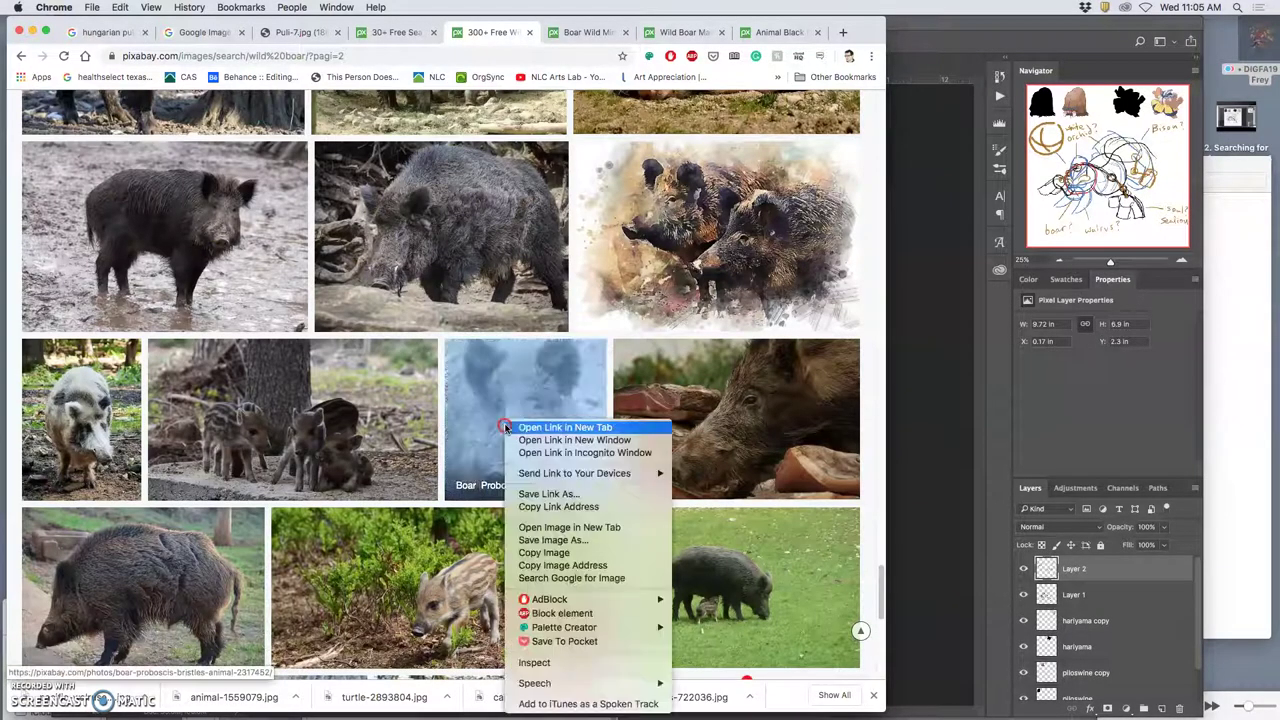
{"action": "left_click", "coordinate": [527, 428]}
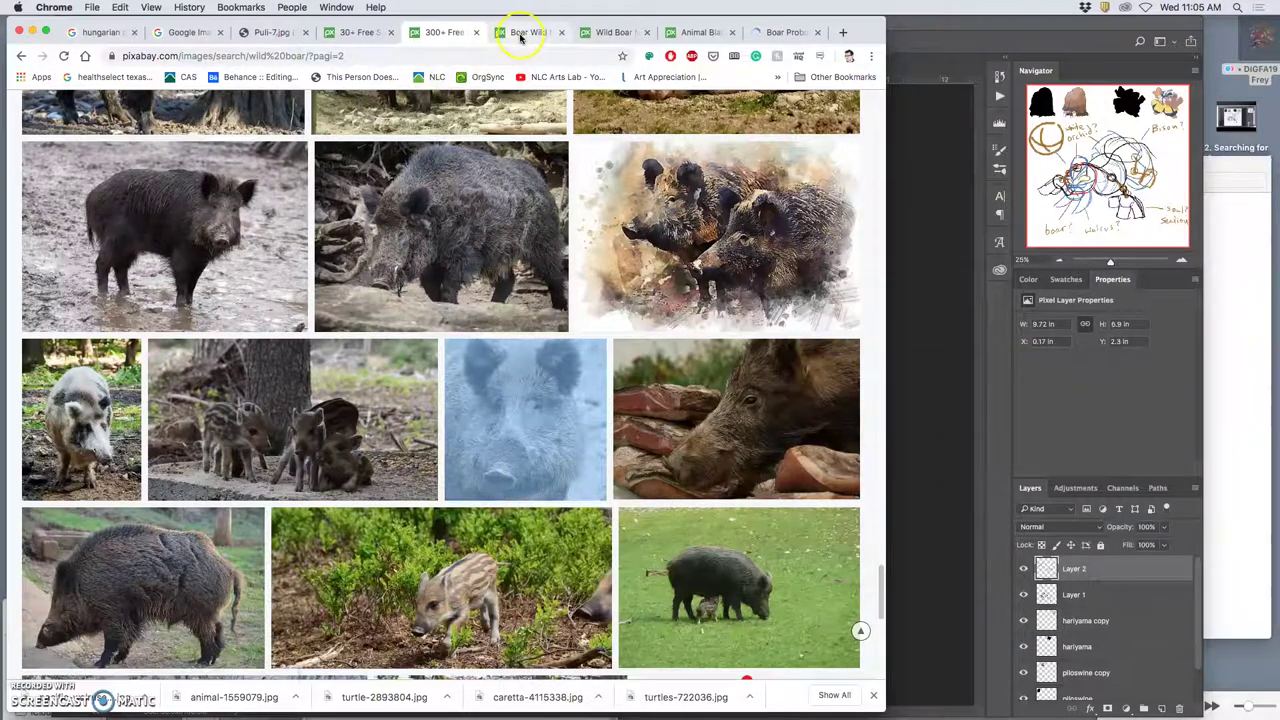
{"action": "left_click", "coordinate": [525, 34]}
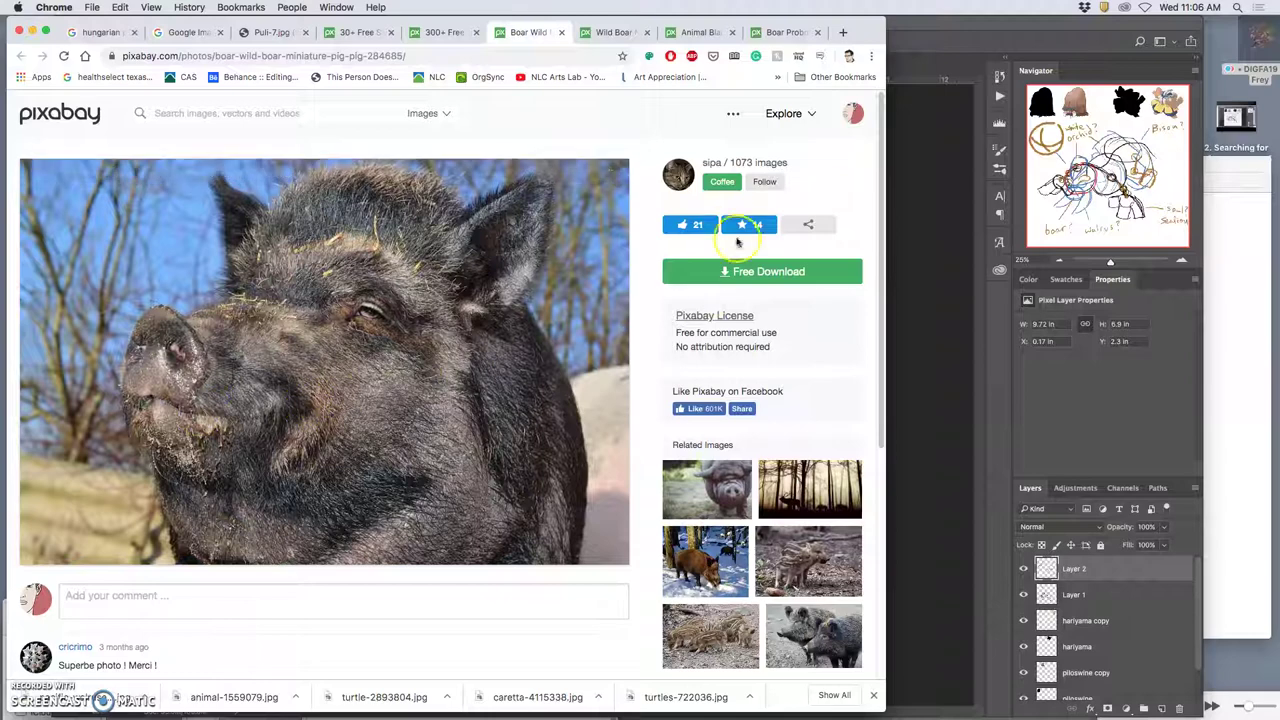
{"action": "left_click", "coordinate": [611, 35]}
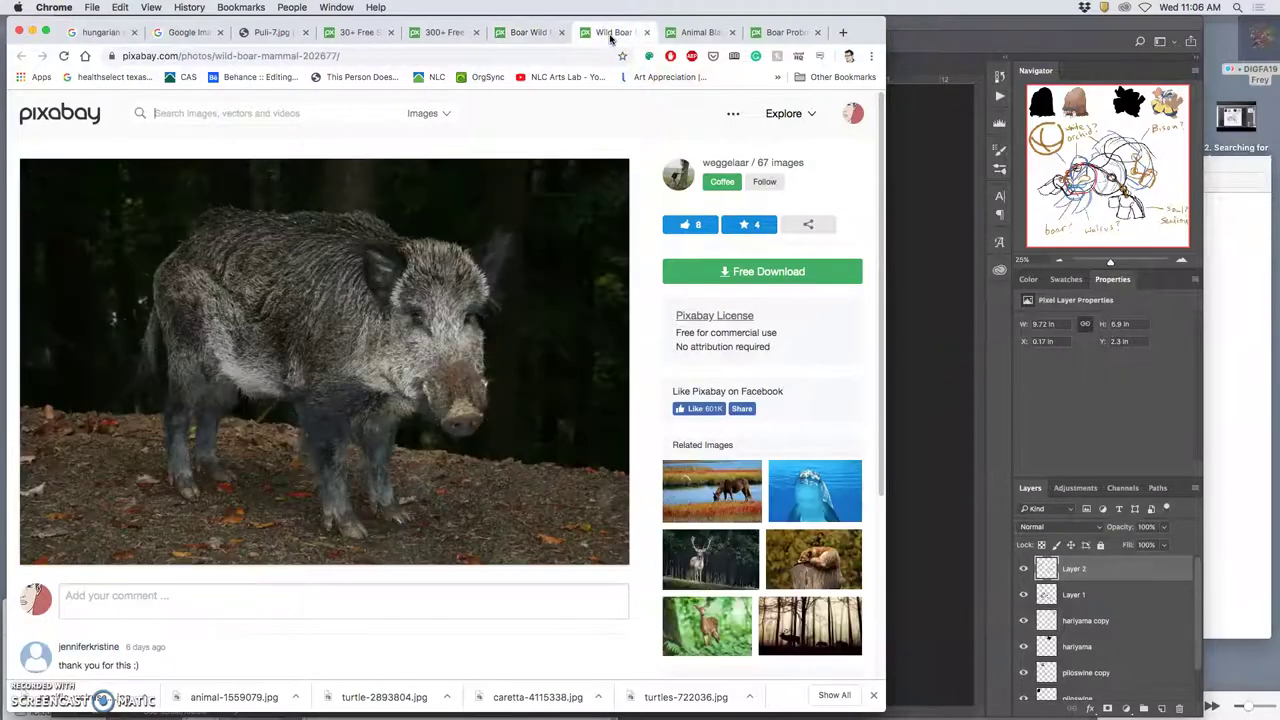
{"action": "left_click", "coordinate": [645, 33]}
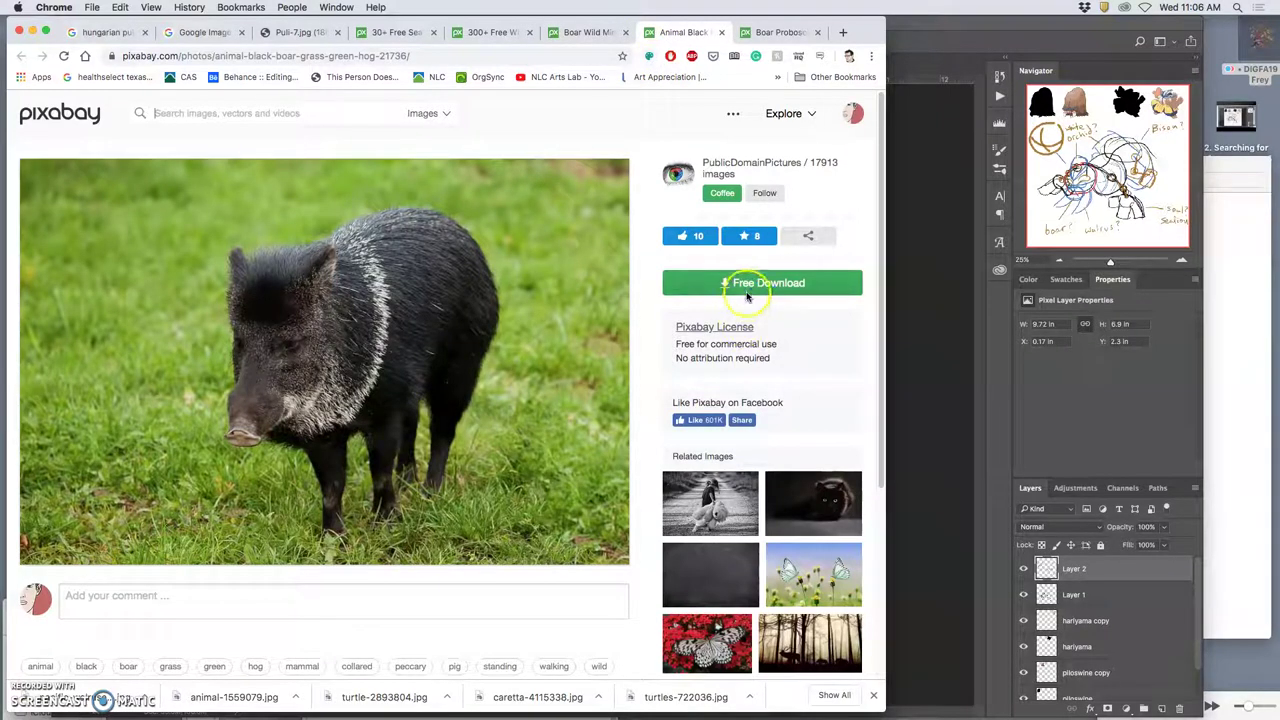
- Download the peccary photo at 4533×3022 and close its tab
{"action": "left_click", "coordinate": [710, 284]}
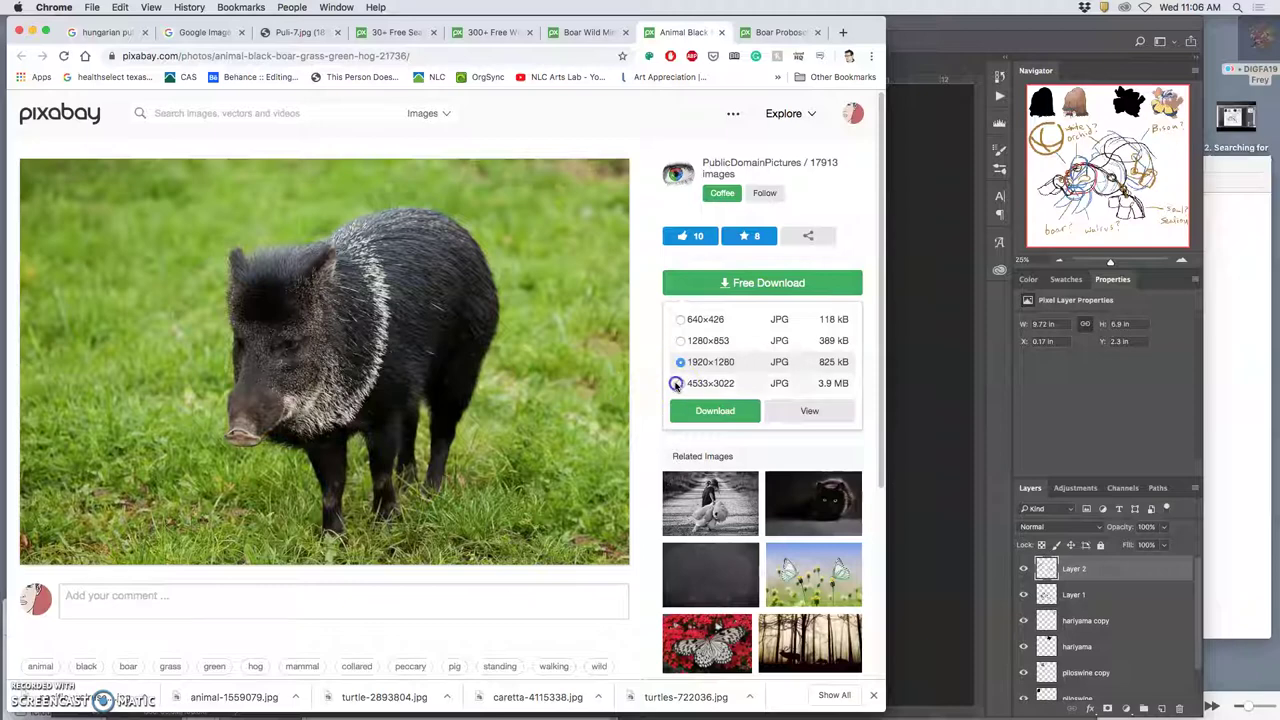
{"action": "left_click", "coordinate": [676, 385]}
{"action": "left_click", "coordinate": [712, 410]}
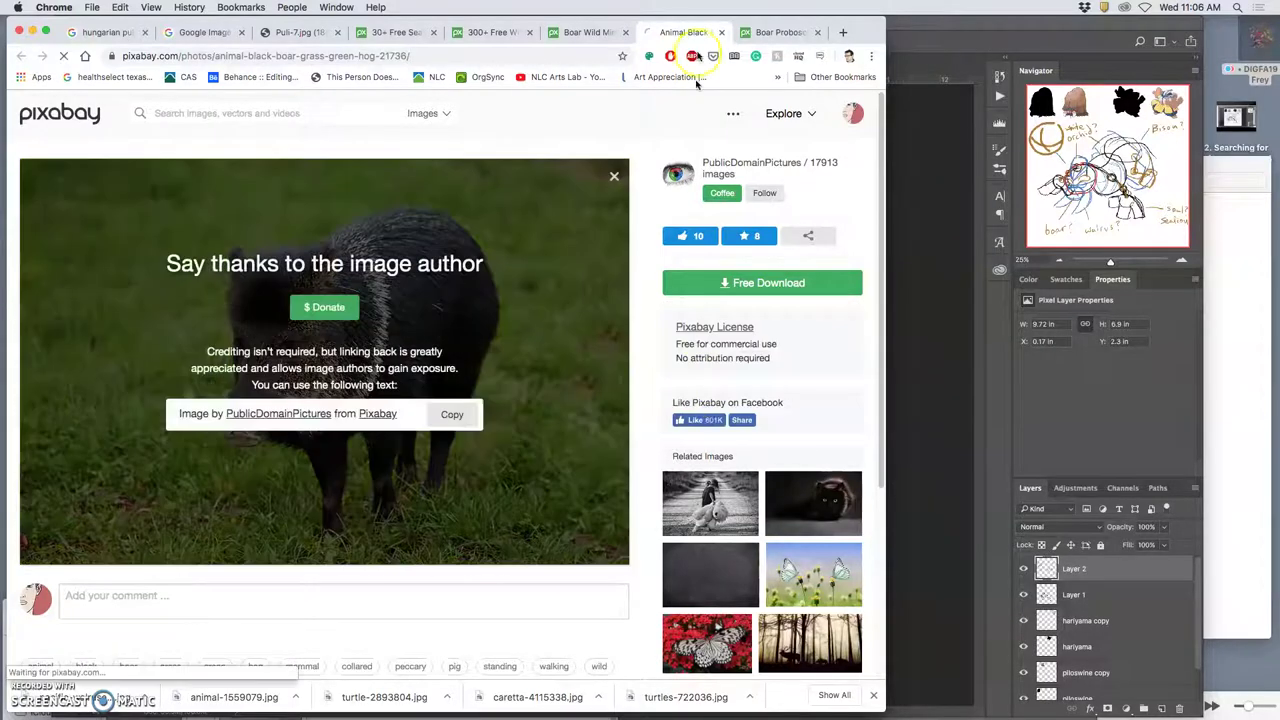
{"action": "left_click", "coordinate": [720, 33]}
- Download the boar portrait at 1981×1981 and the miniature pig photo at 6000×4000
{"action": "left_click", "coordinate": [728, 272]}
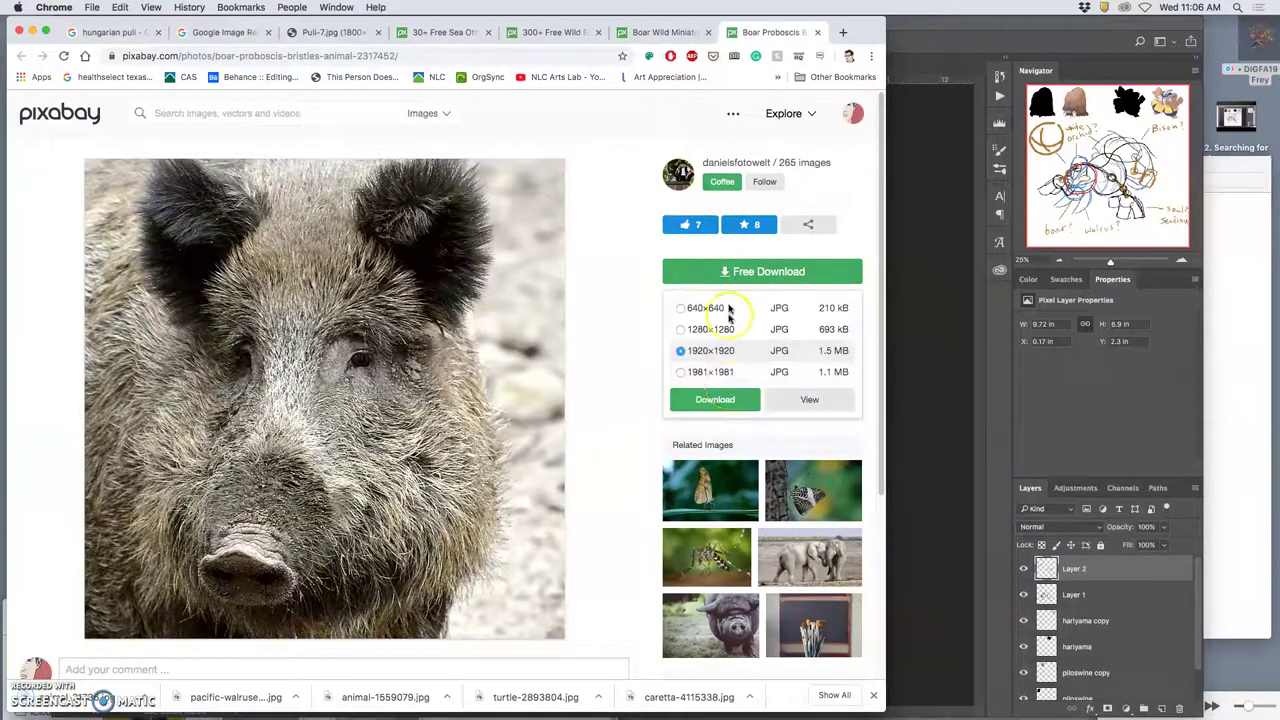
{"action": "left_click", "coordinate": [680, 374]}
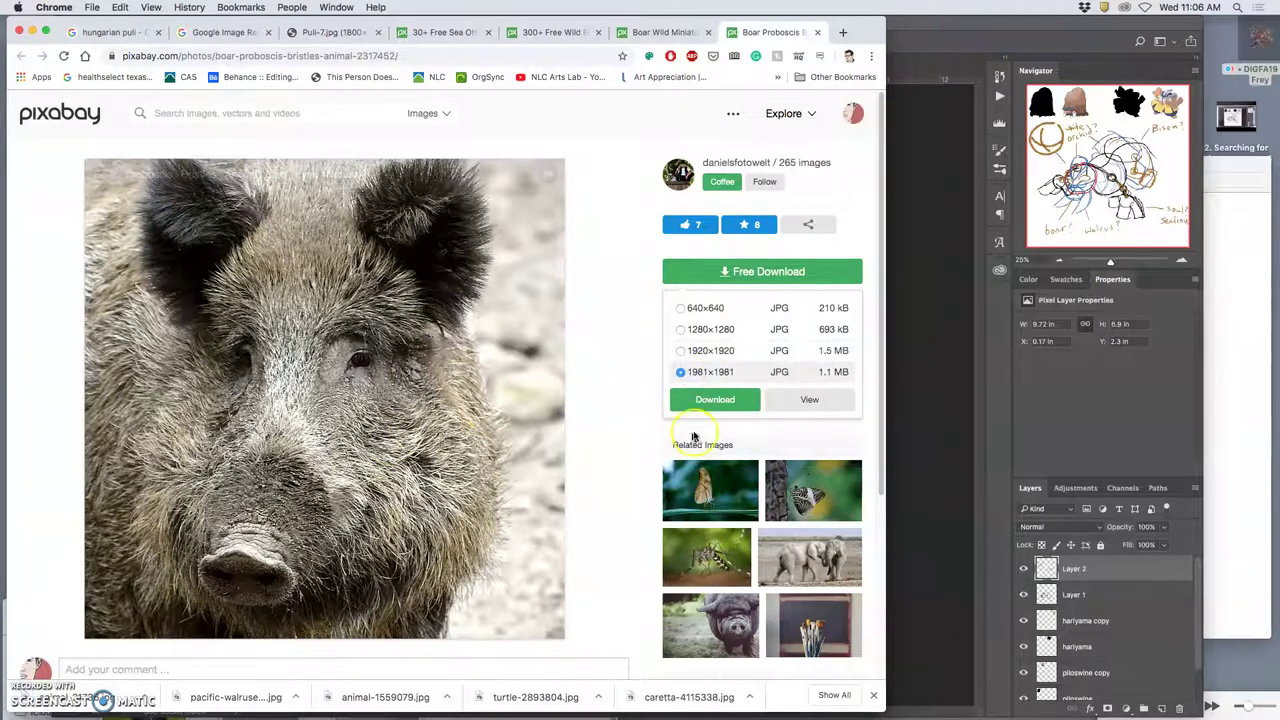
{"action": "left_click", "coordinate": [714, 399]}
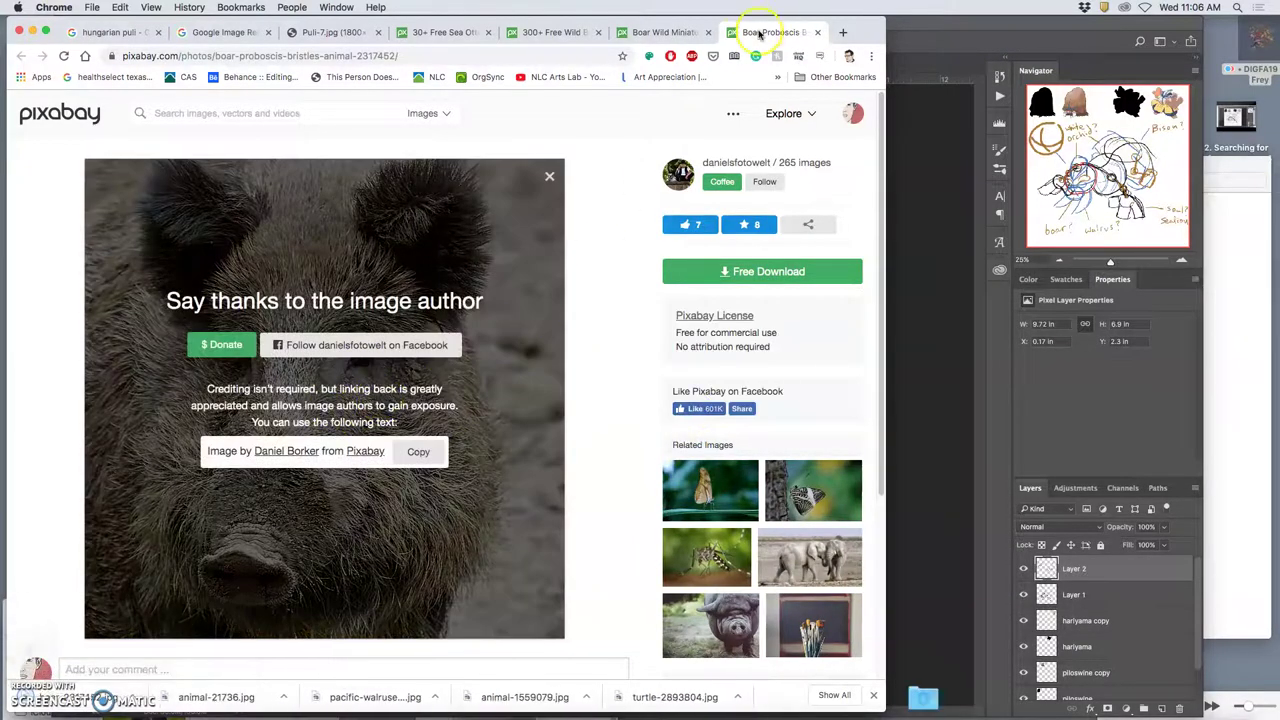
{"action": "left_click", "coordinate": [819, 33]}
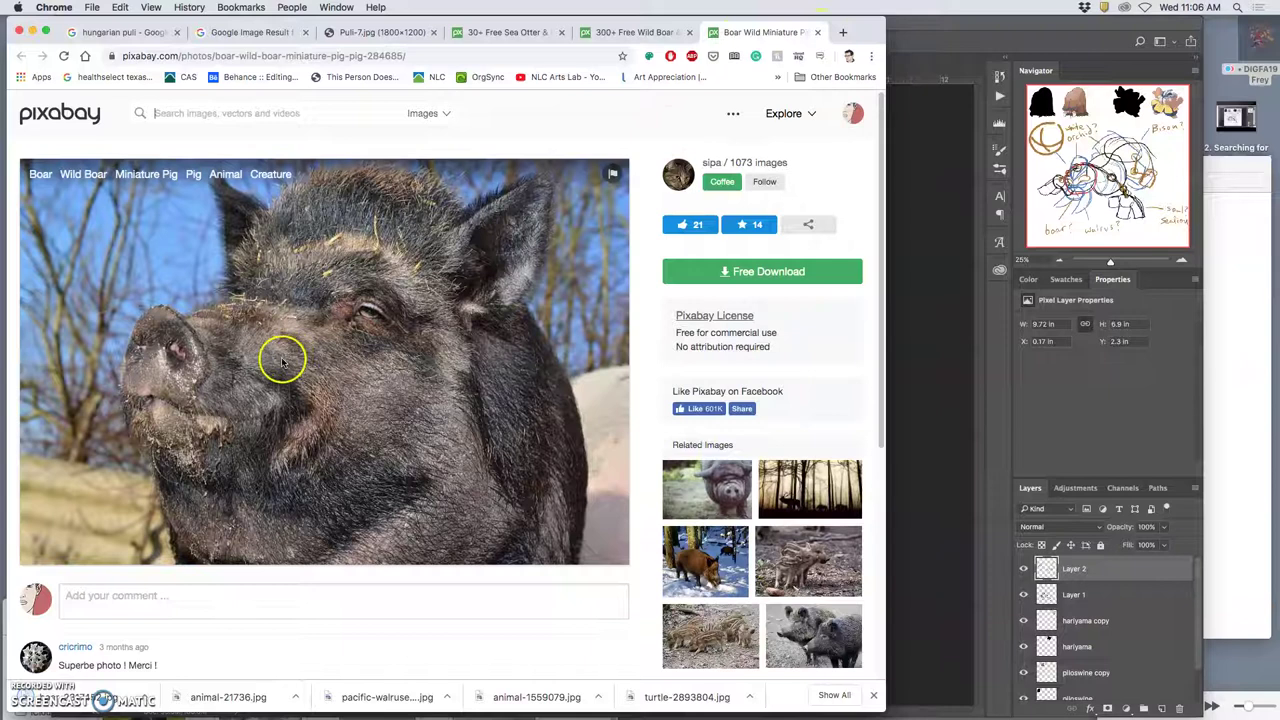
{"action": "left_click", "coordinate": [690, 273]}
{"action": "left_click", "coordinate": [680, 372]}
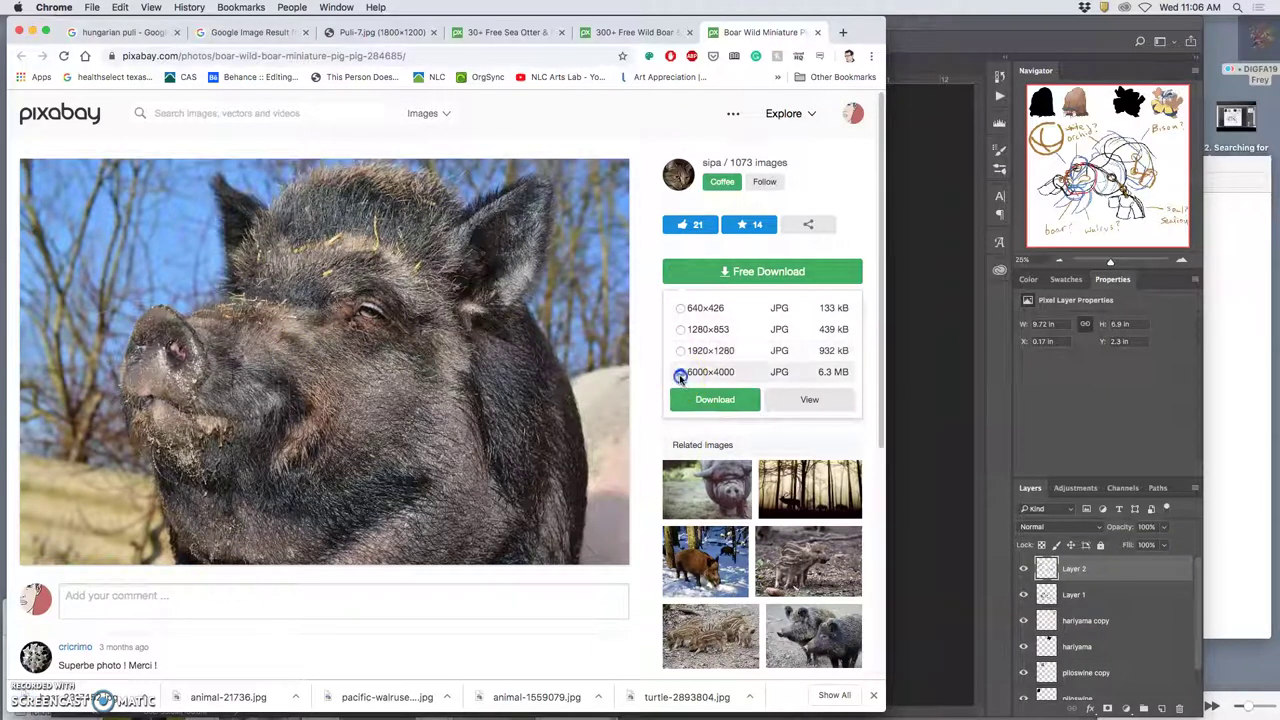
{"action": "left_click", "coordinate": [700, 399]}
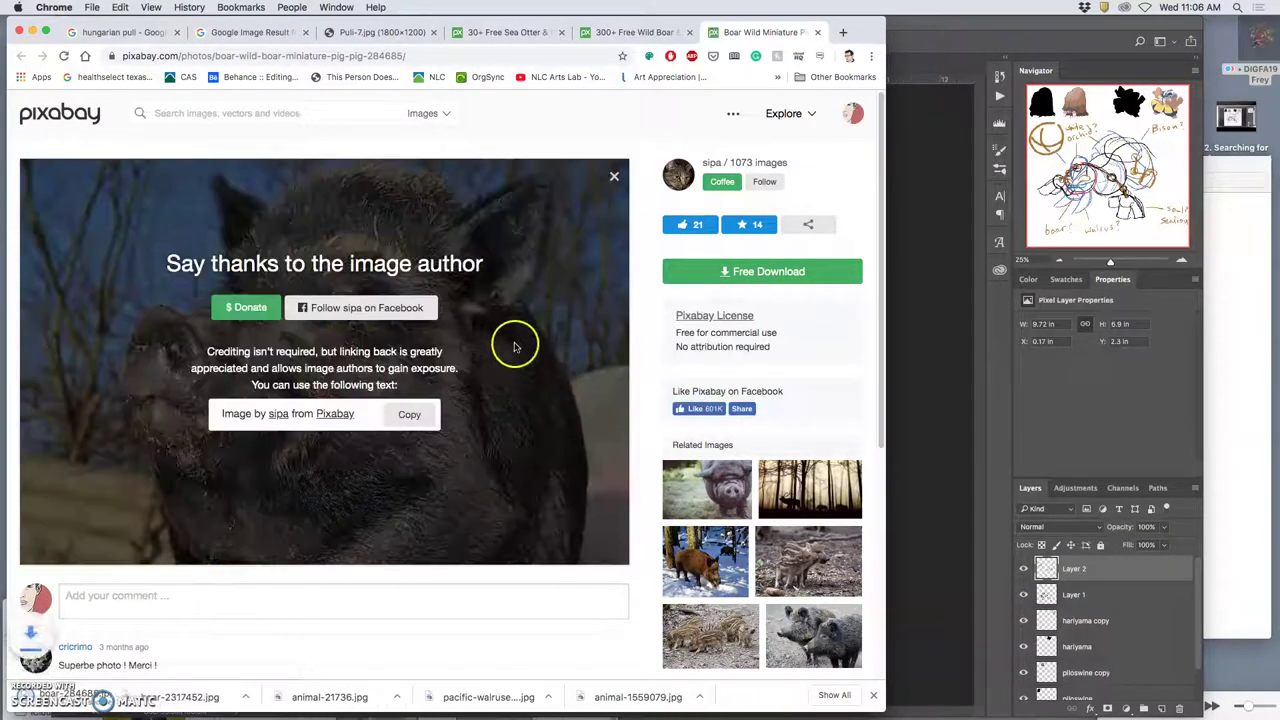
- Close the miniature pig tab and create a new folder named snout in References
{"action": "left_click", "coordinate": [816, 32]}
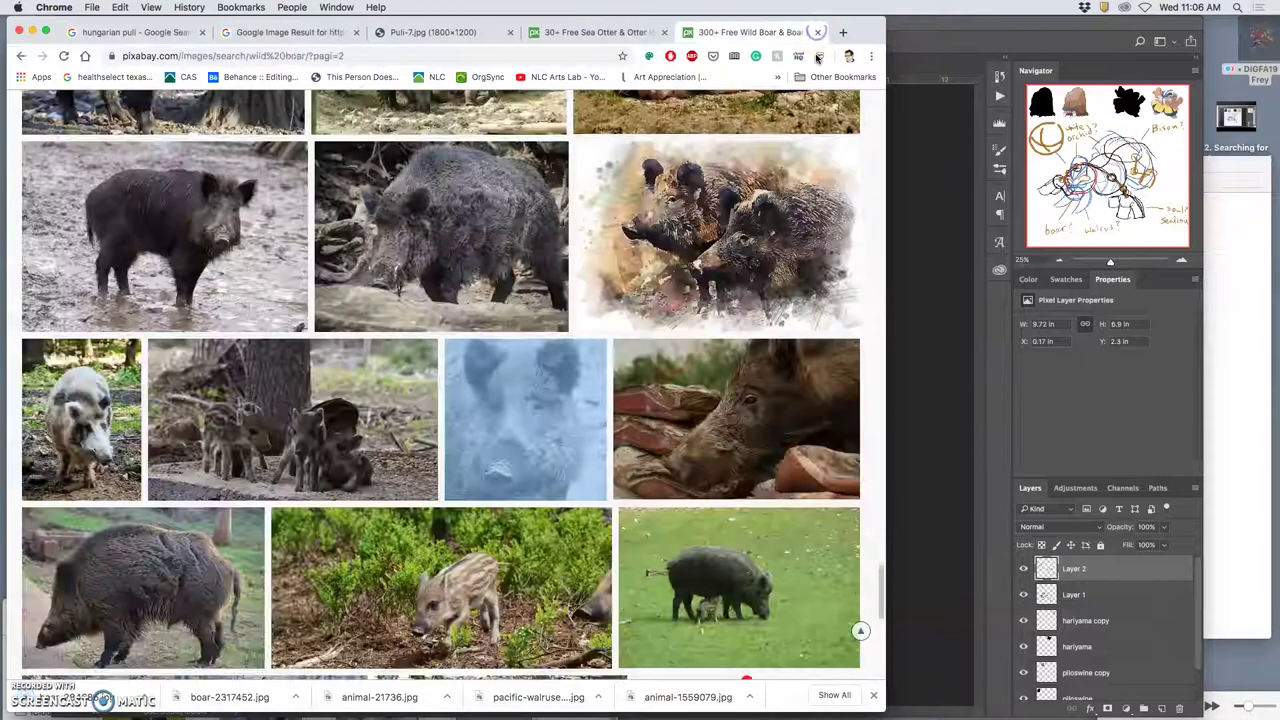
{"action": "left_click", "coordinate": [1236, 395]}
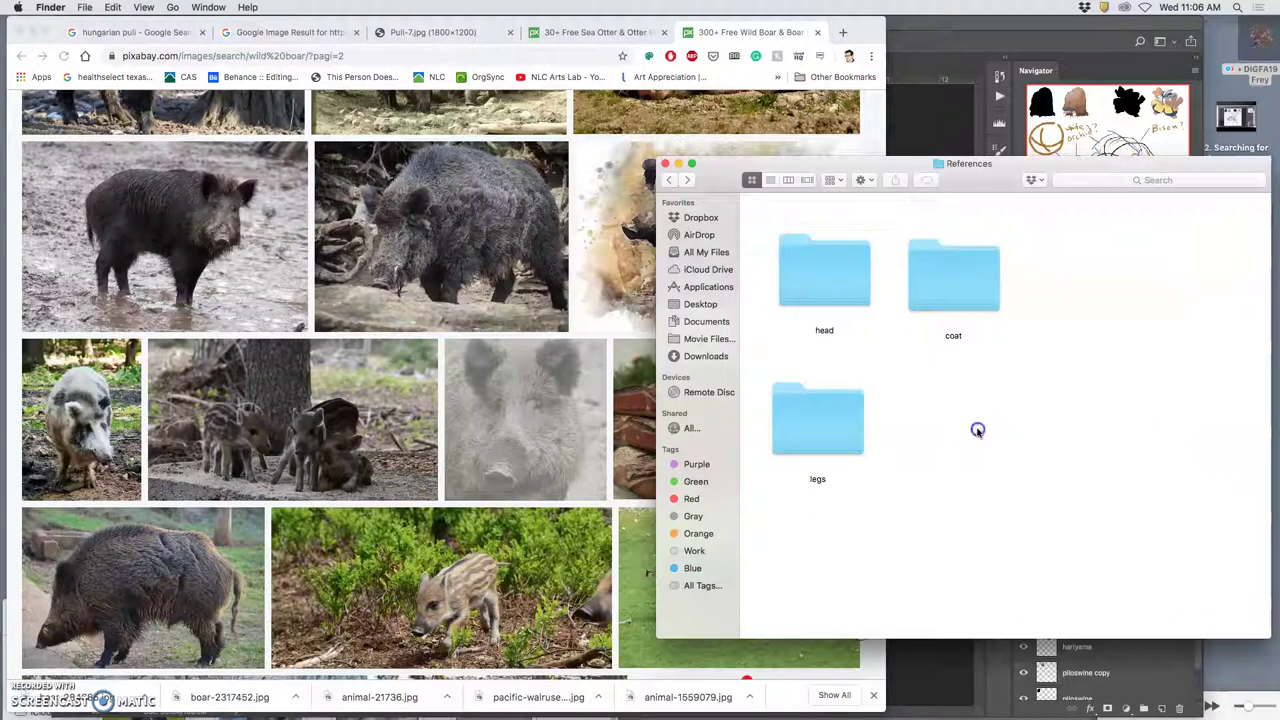
{"action": "right_click", "coordinate": [938, 414]}
{"action": "left_click", "coordinate": [948, 417]}
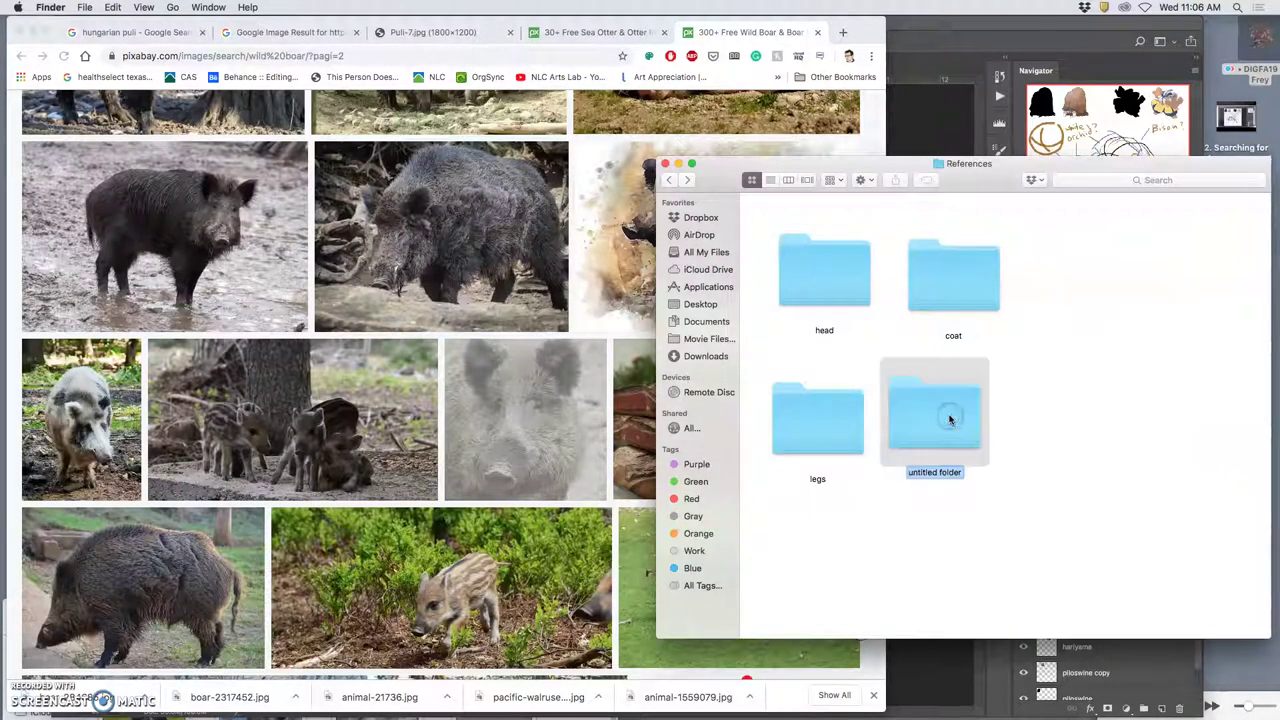
{"action": "type", "text": "snout"}
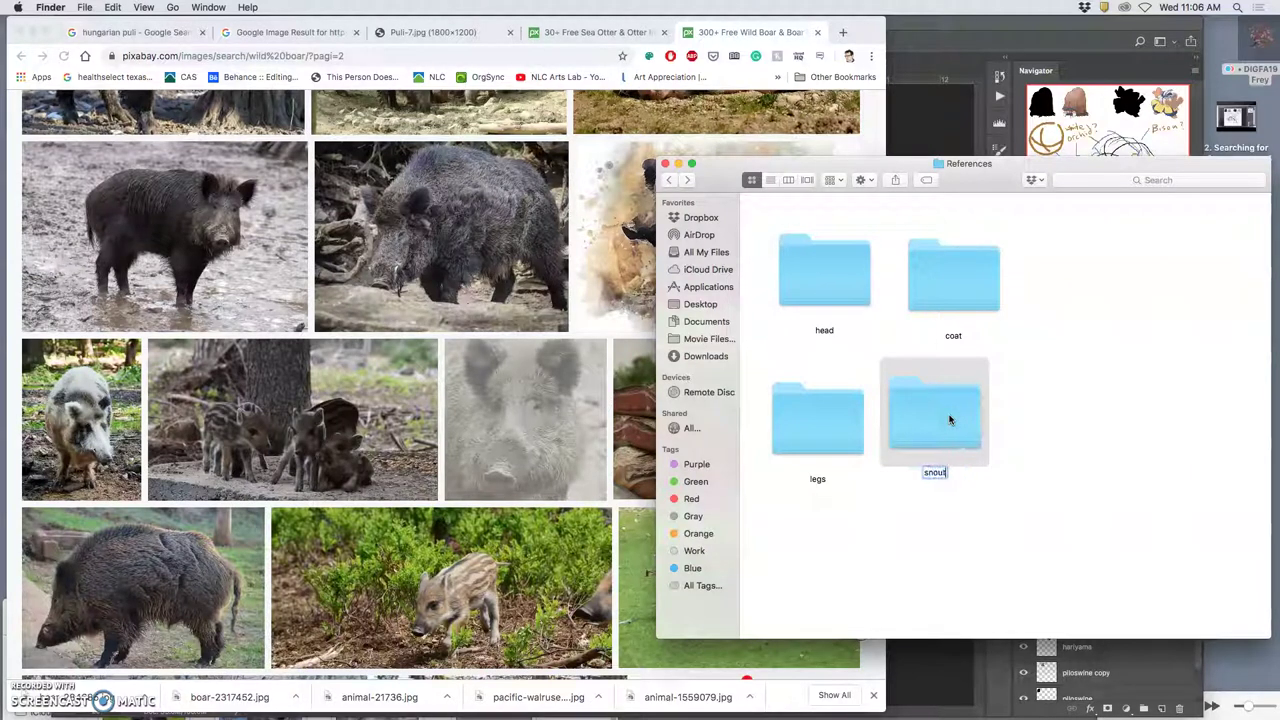
{"action": "key", "text": "Return"}
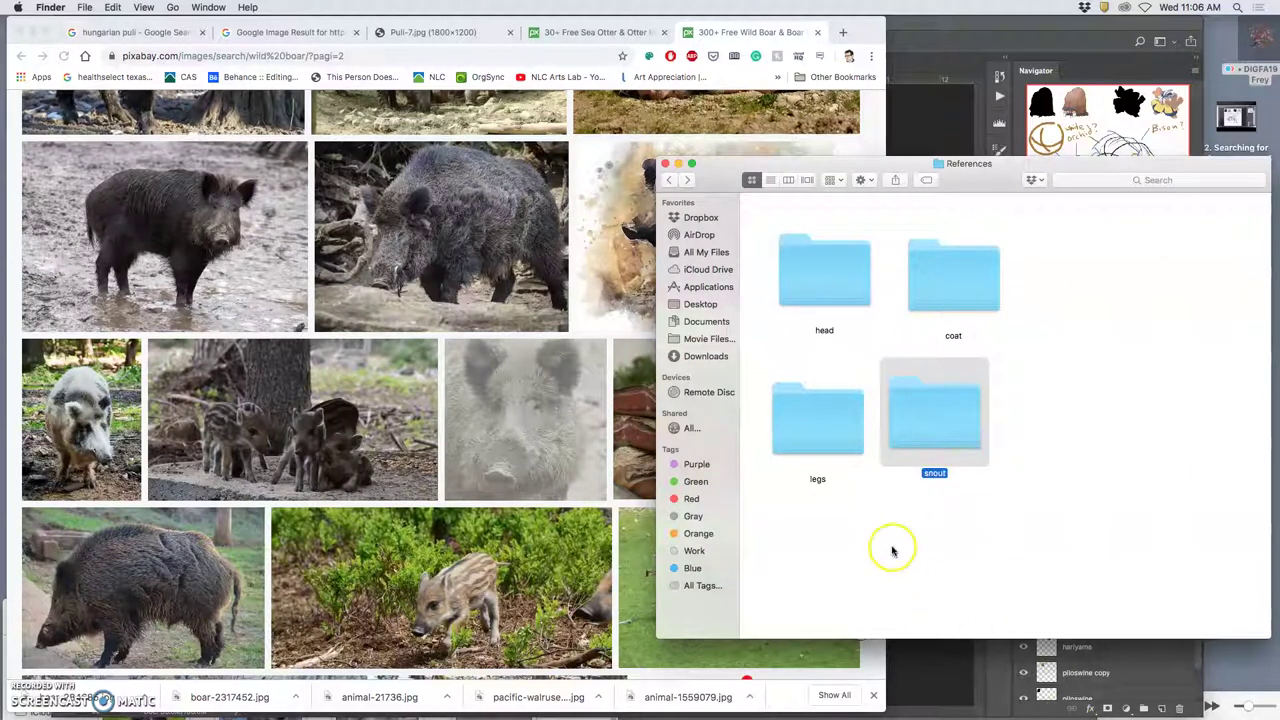
- Move the three downloaded boar and peccary photos from Downloads into snout
{"action": "key", "text": "ctrl+Down"}
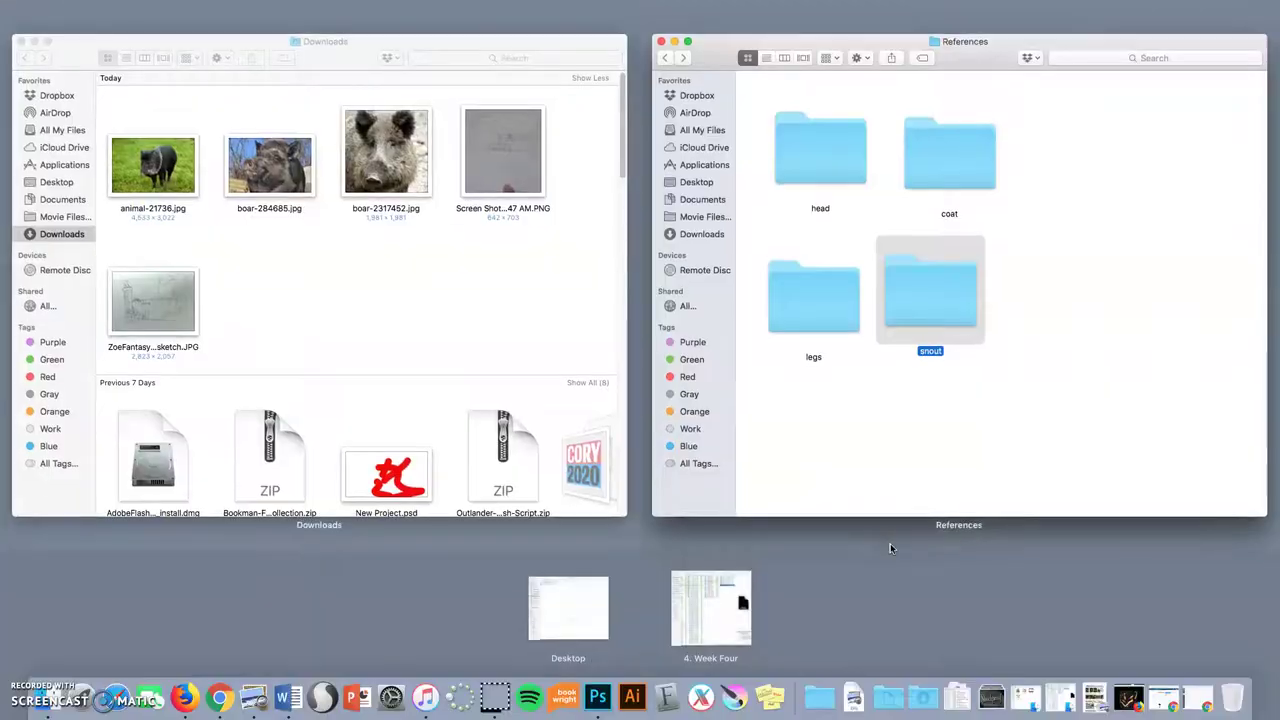
{"action": "left_click", "coordinate": [484, 372]}
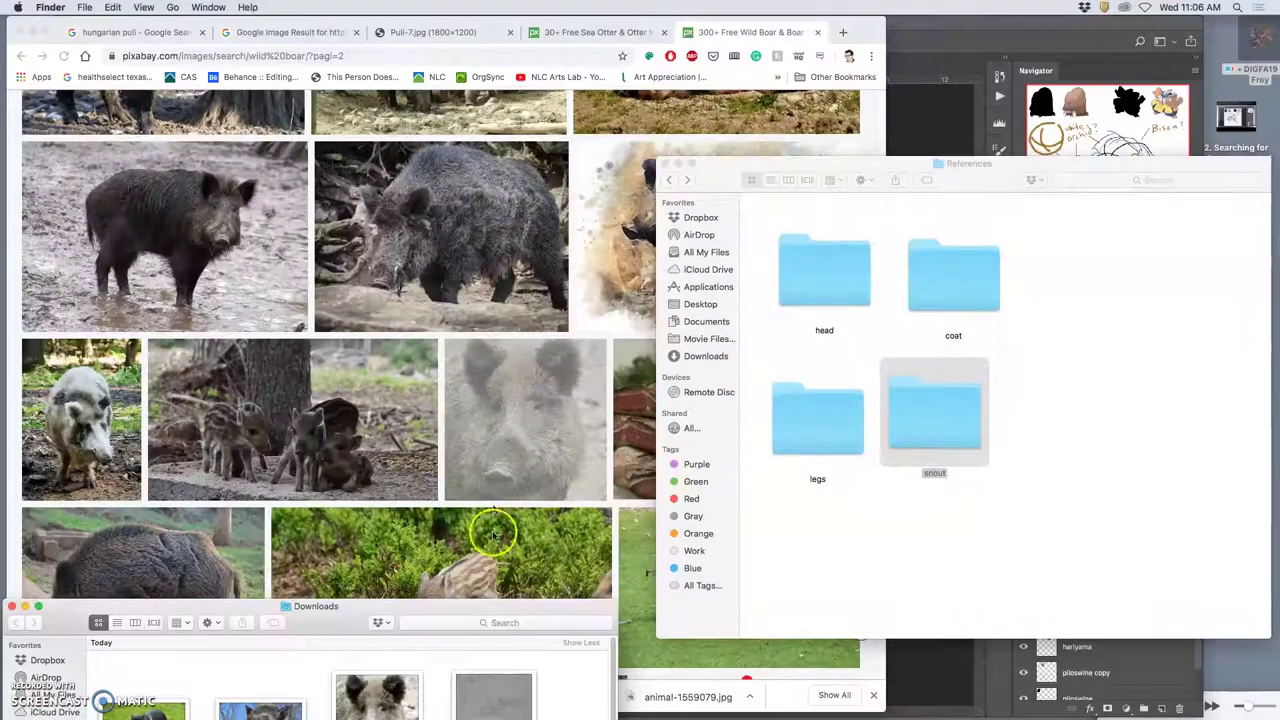
{"action": "left_click_drag", "start_coordinate": [340, 625], "coordinate": [145, 578]}
{"action": "left_click_drag", "start_coordinate": [428, 512], "coordinate": [977, 425]}
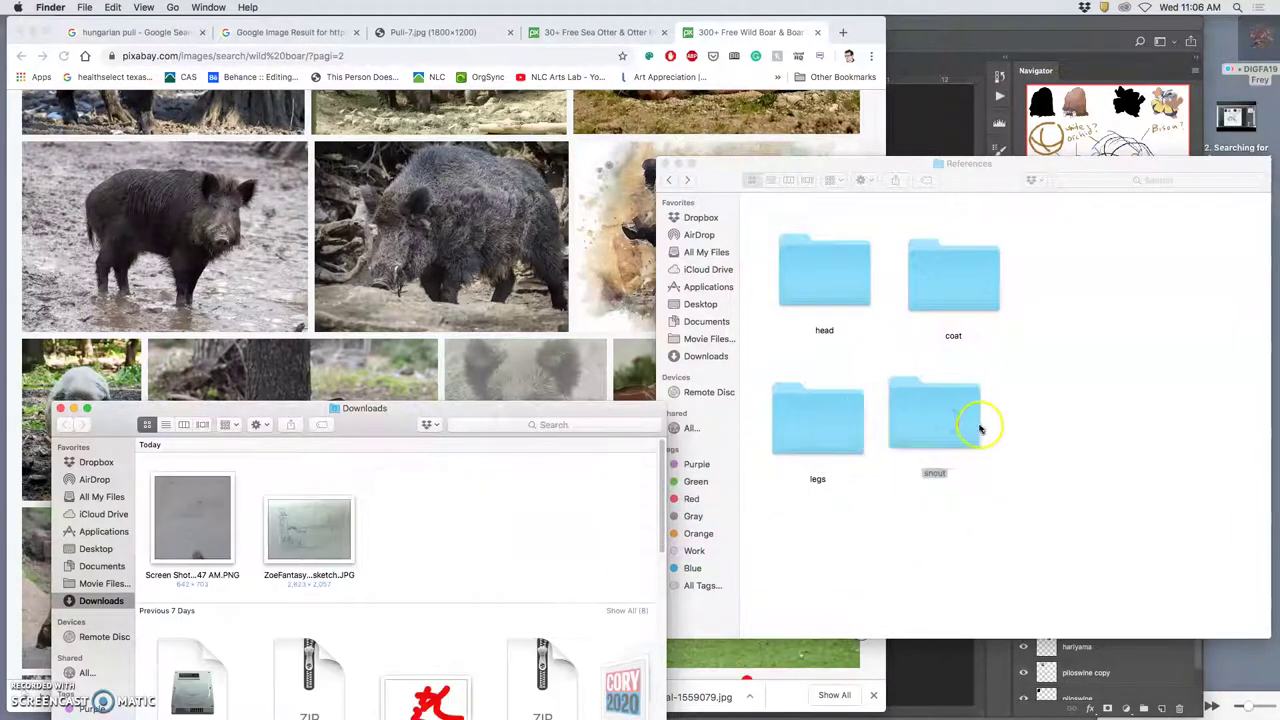
- Replace the Pixabay search with 'orchid' and run it
{"action": "left_click", "coordinate": [573, 145]}
{"action": "scroll", "coordinate": [545, 250], "scroll_direction": "up", "scroll_amount": 10}
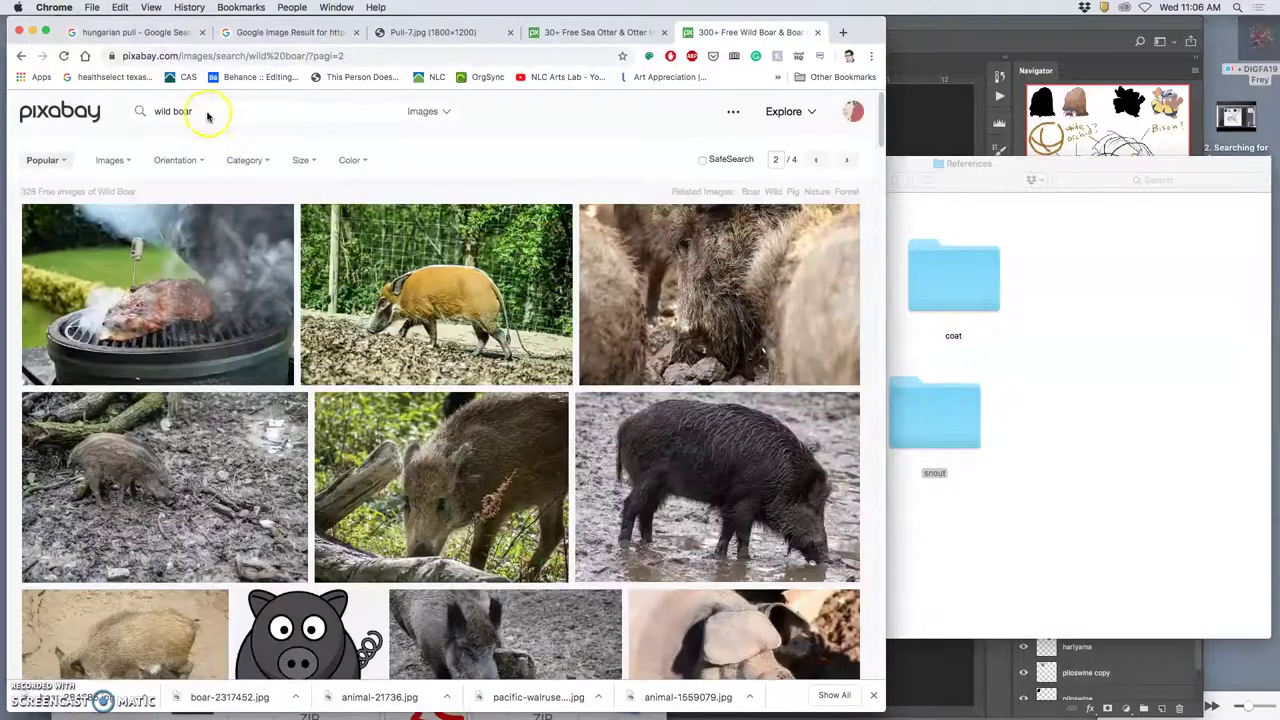
{"action": "left_click_drag", "start_coordinate": [207, 117], "coordinate": [114, 113]}
{"action": "type", "text": "orch"}
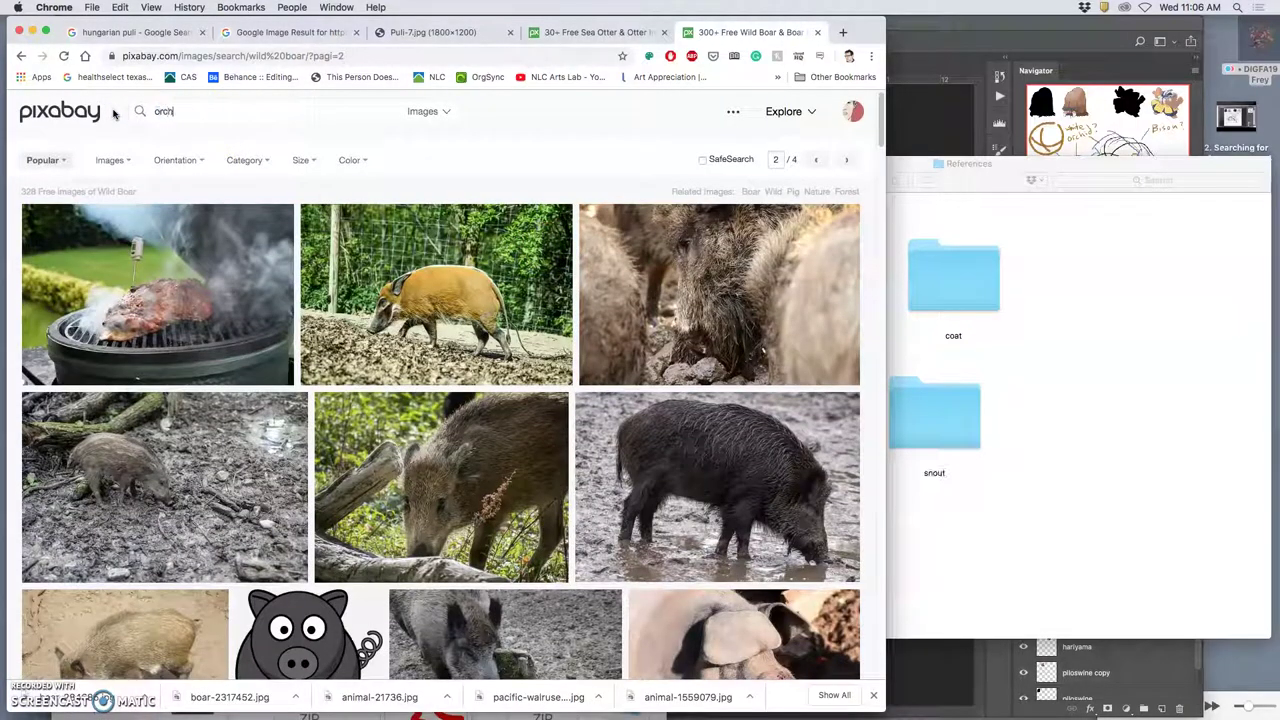
{"action": "type", "text": "id"}
{"action": "key", "text": "Return"}
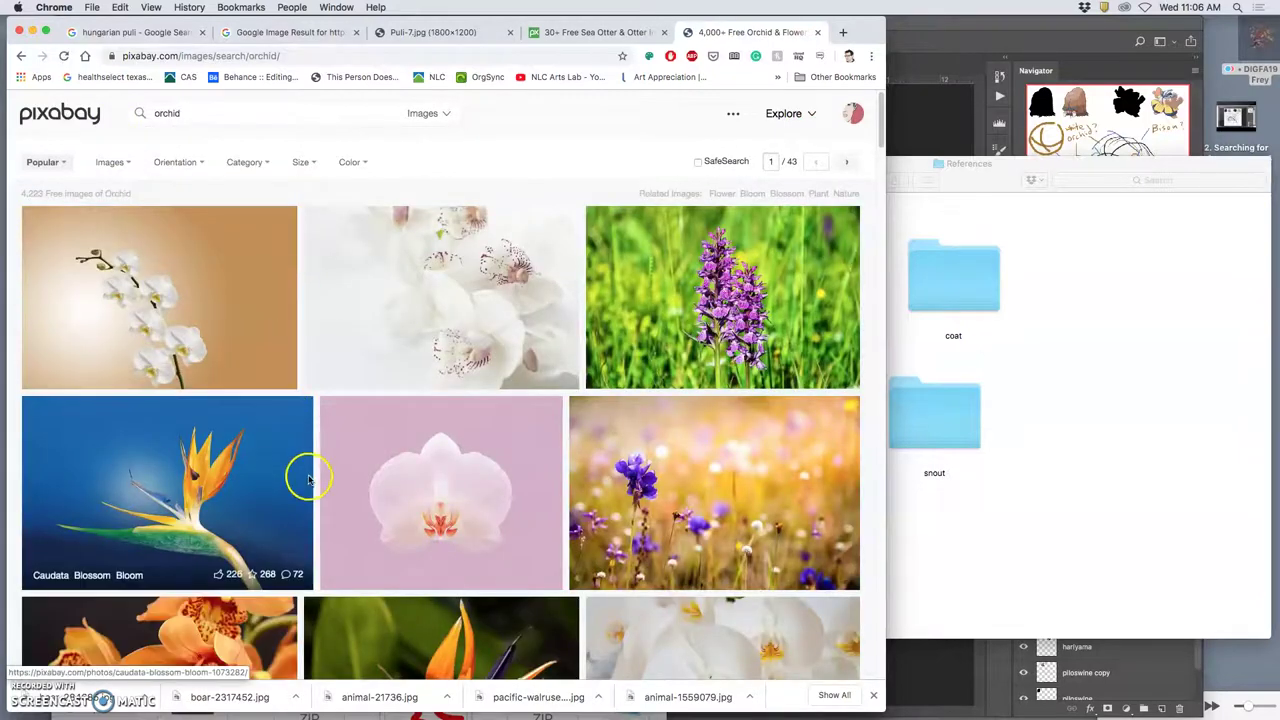
- Open three white orchid photos from the results in new tabs
{"action": "scroll", "coordinate": [309, 479], "scroll_direction": "down", "scroll_amount": 10}
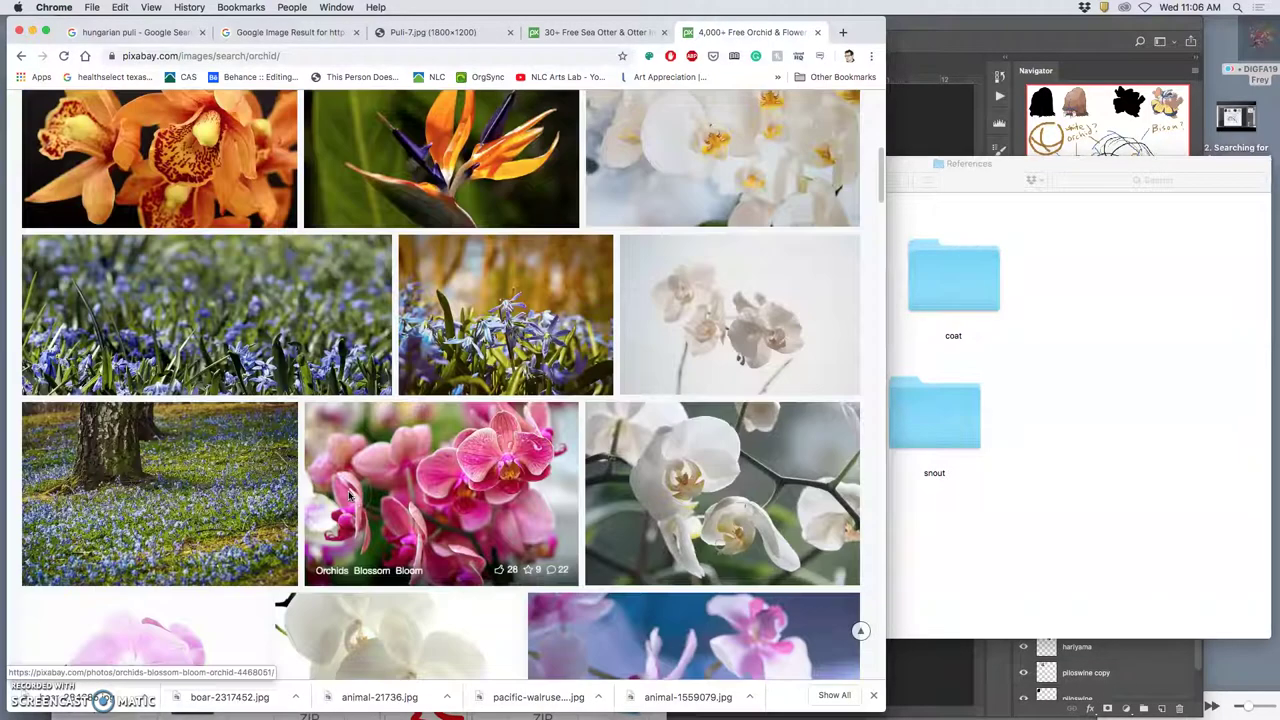
{"action": "scroll", "coordinate": [349, 494], "scroll_direction": "down", "scroll_amount": 5}
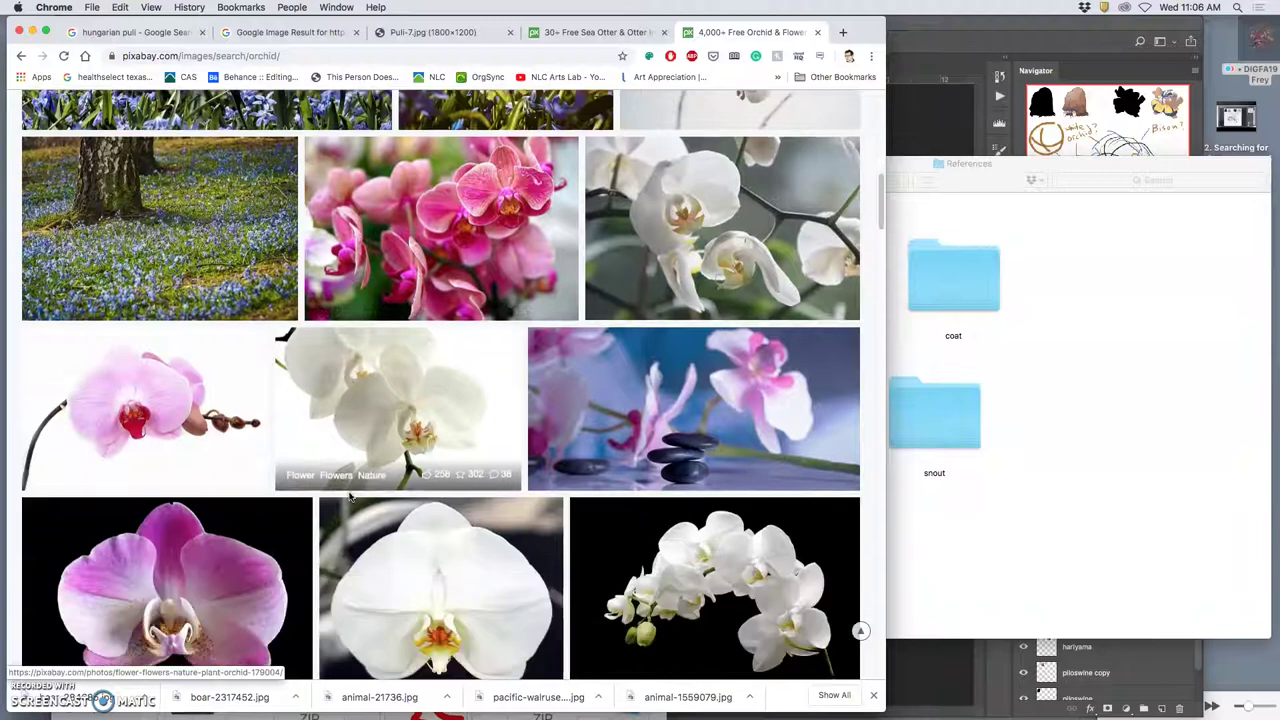
{"action": "scroll", "coordinate": [349, 494], "scroll_direction": "down", "scroll_amount": 3}
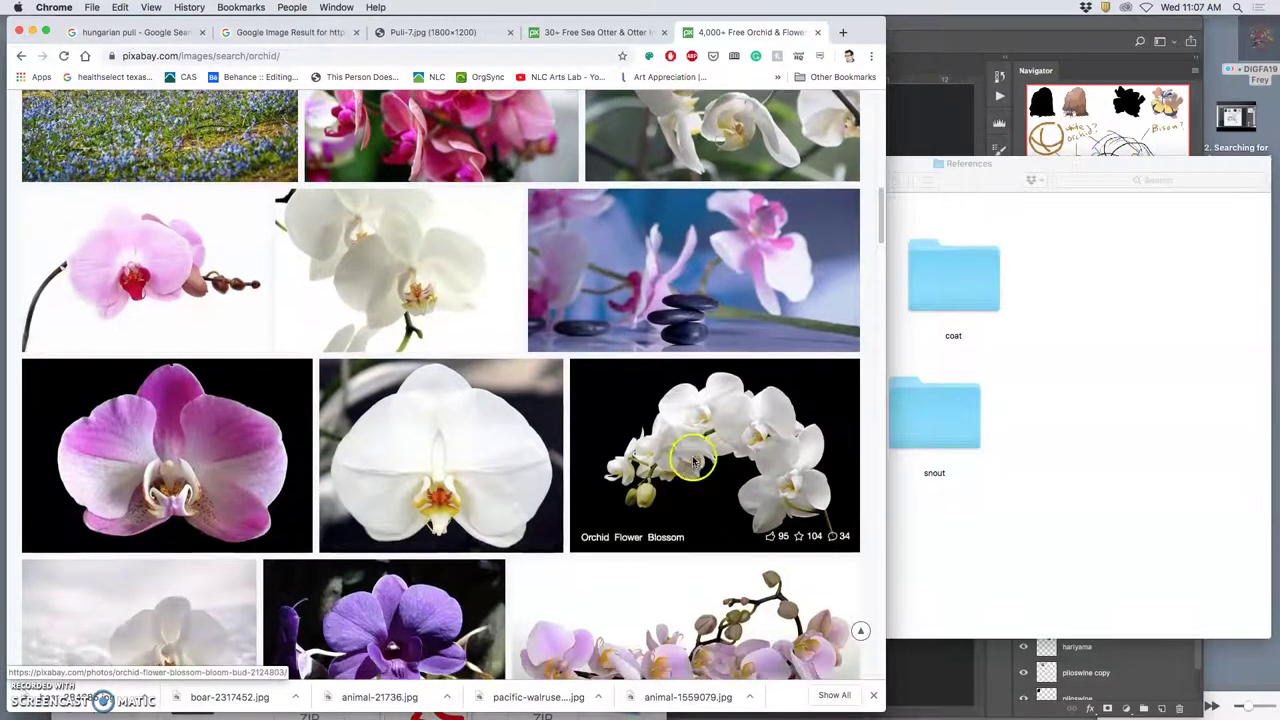
{"action": "right_click", "coordinate": [698, 421]}
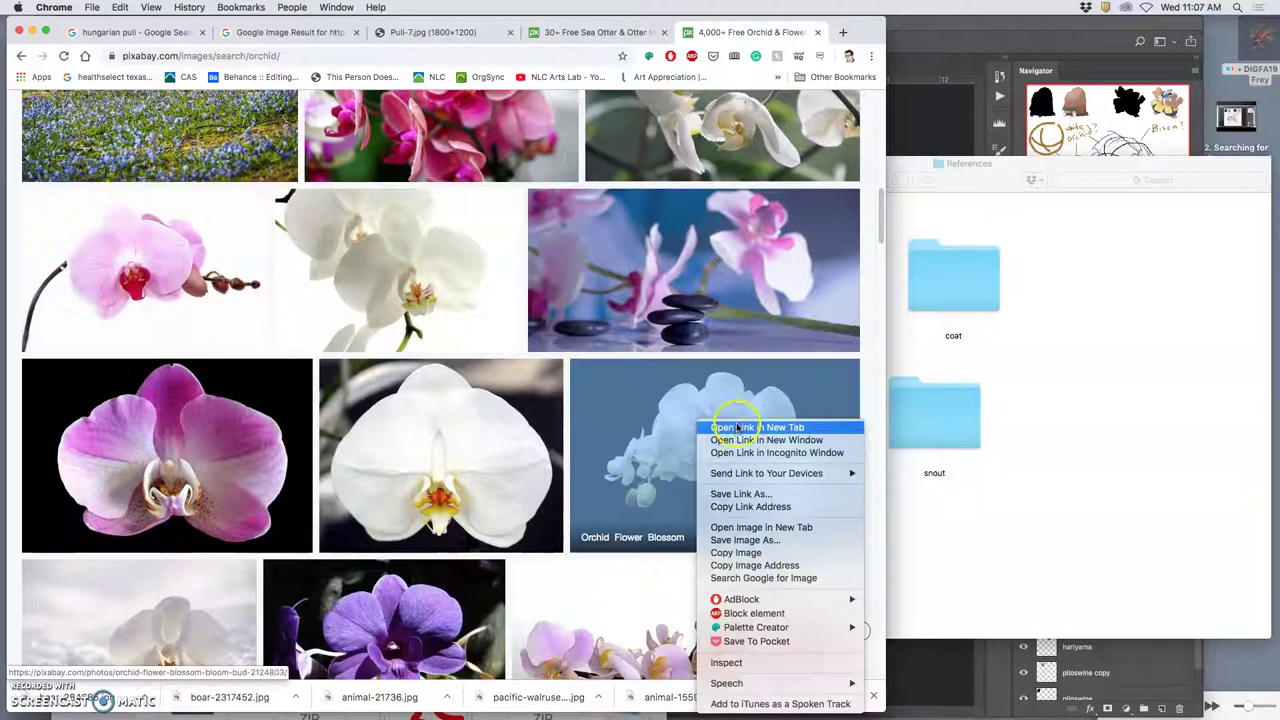
{"action": "left_click", "coordinate": [737, 428]}
{"action": "scroll", "coordinate": [516, 496], "scroll_direction": "down", "scroll_amount": 8}
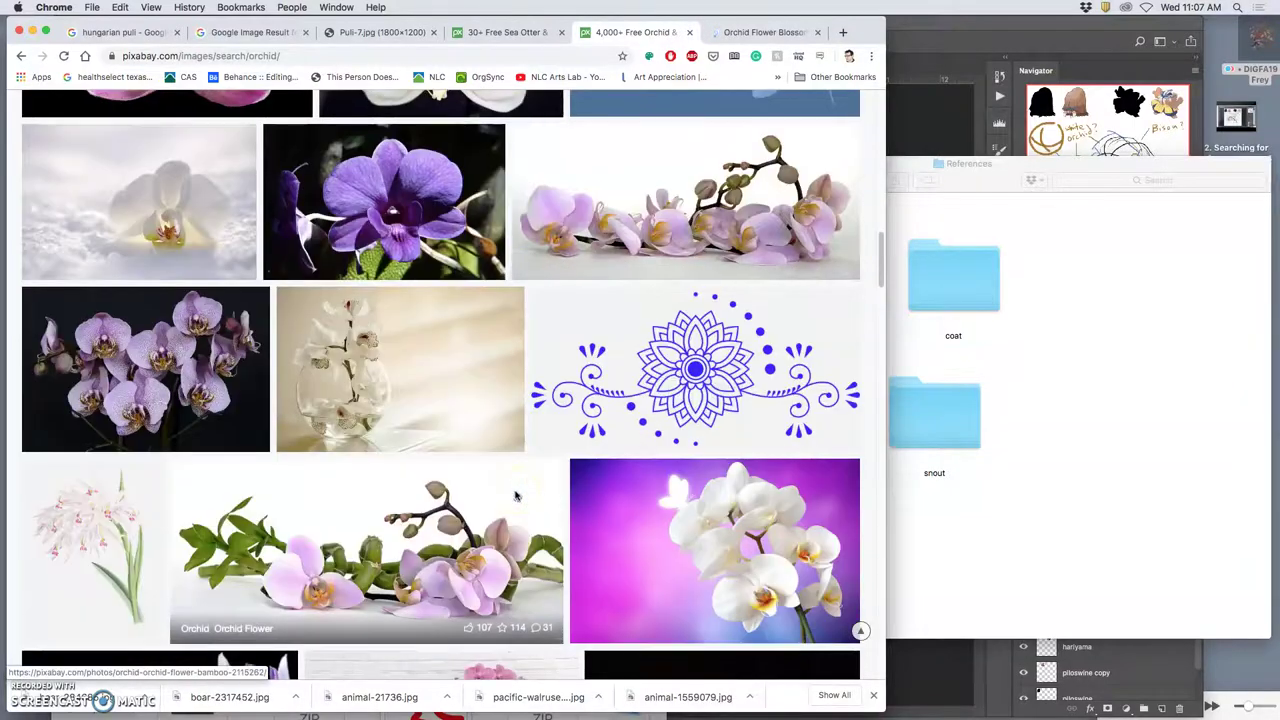
{"action": "scroll", "coordinate": [516, 496], "scroll_direction": "down", "scroll_amount": 12}
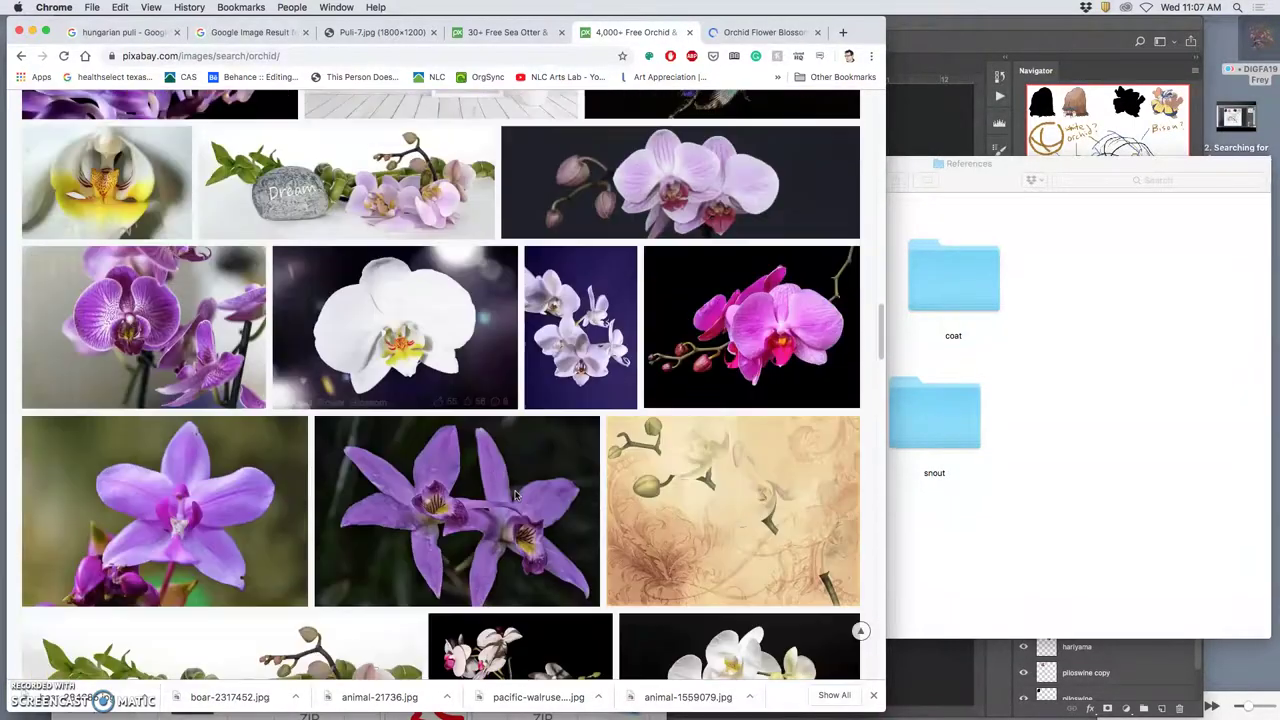
{"action": "scroll", "coordinate": [516, 496], "scroll_direction": "down", "scroll_amount": 14}
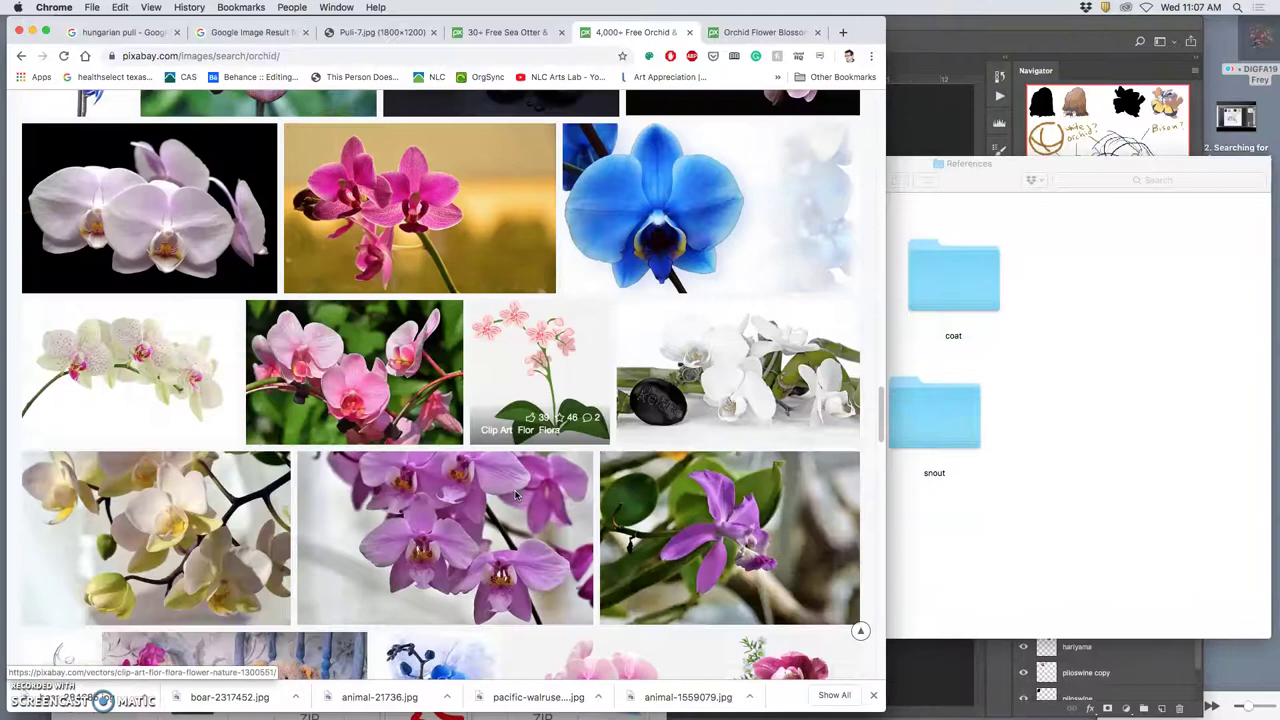
{"action": "scroll", "coordinate": [516, 496], "scroll_direction": "down", "scroll_amount": 11}
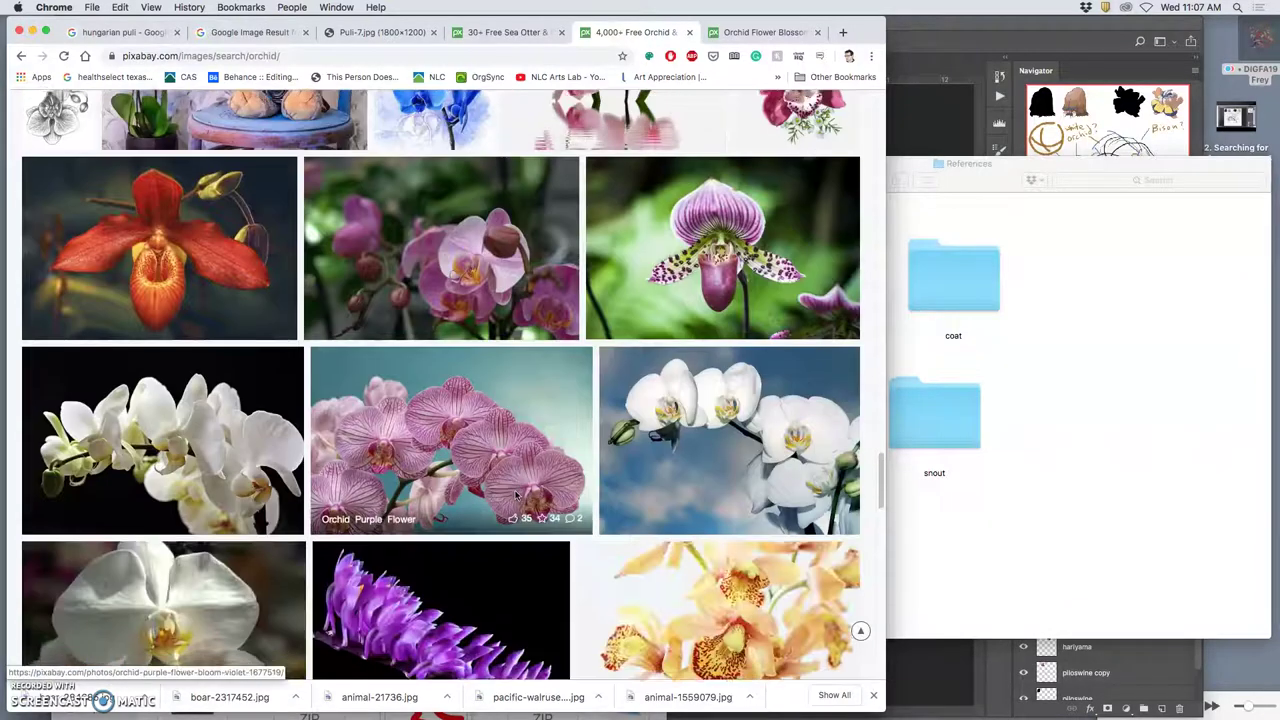
{"action": "scroll", "coordinate": [516, 496], "scroll_direction": "down", "scroll_amount": 1}
{"action": "right_click", "coordinate": [145, 366]}
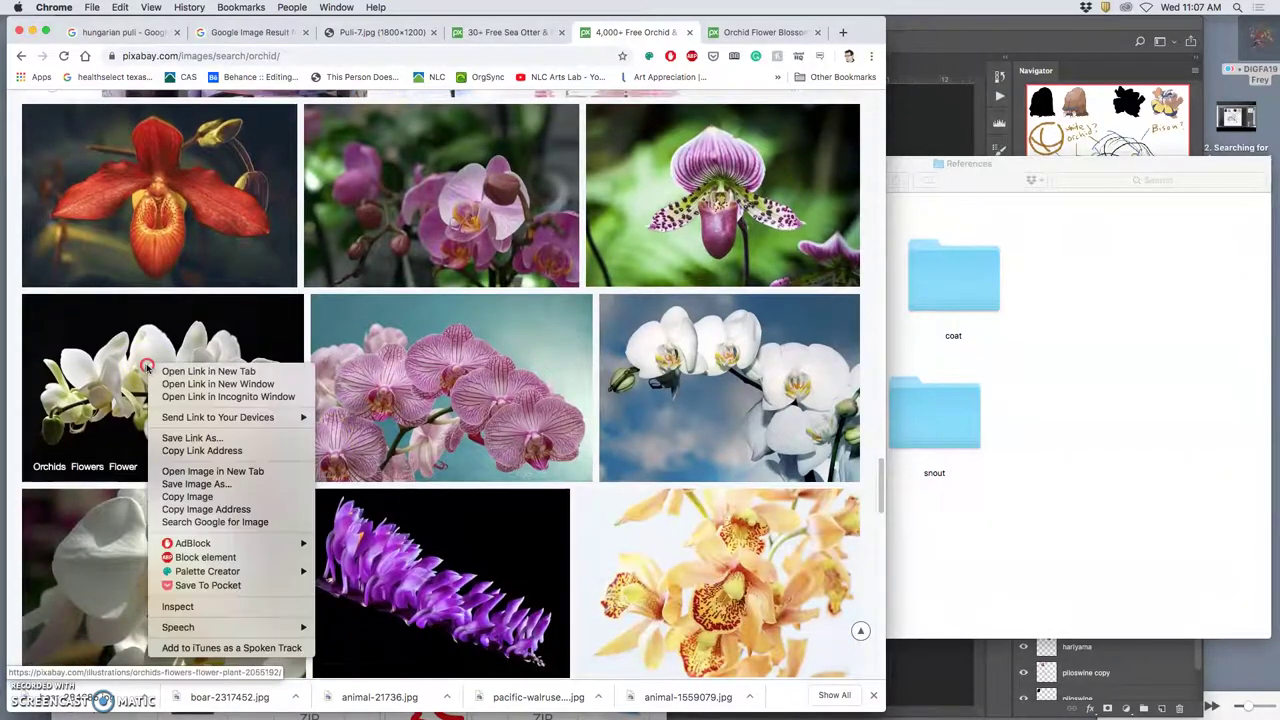
{"action": "left_click", "coordinate": [195, 371]}
{"action": "scroll", "coordinate": [475, 435], "scroll_direction": "down", "scroll_amount": 1}
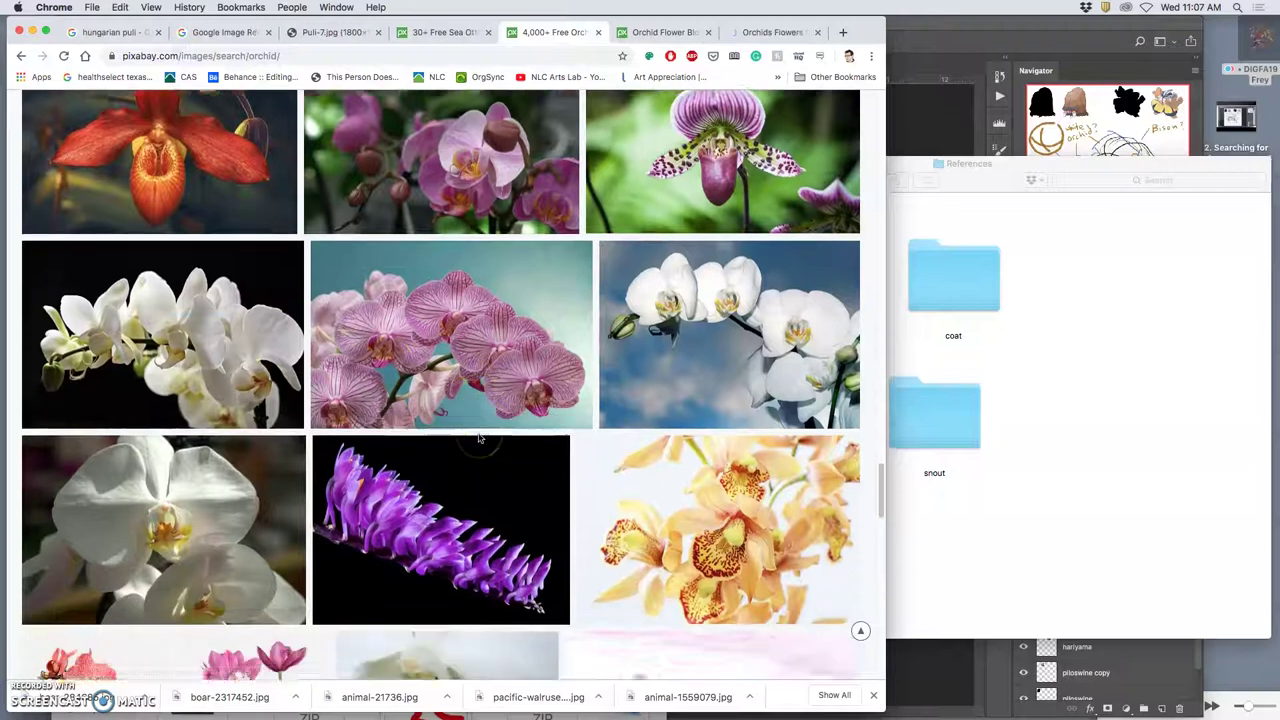
{"action": "scroll", "coordinate": [479, 438], "scroll_direction": "down", "scroll_amount": 1}
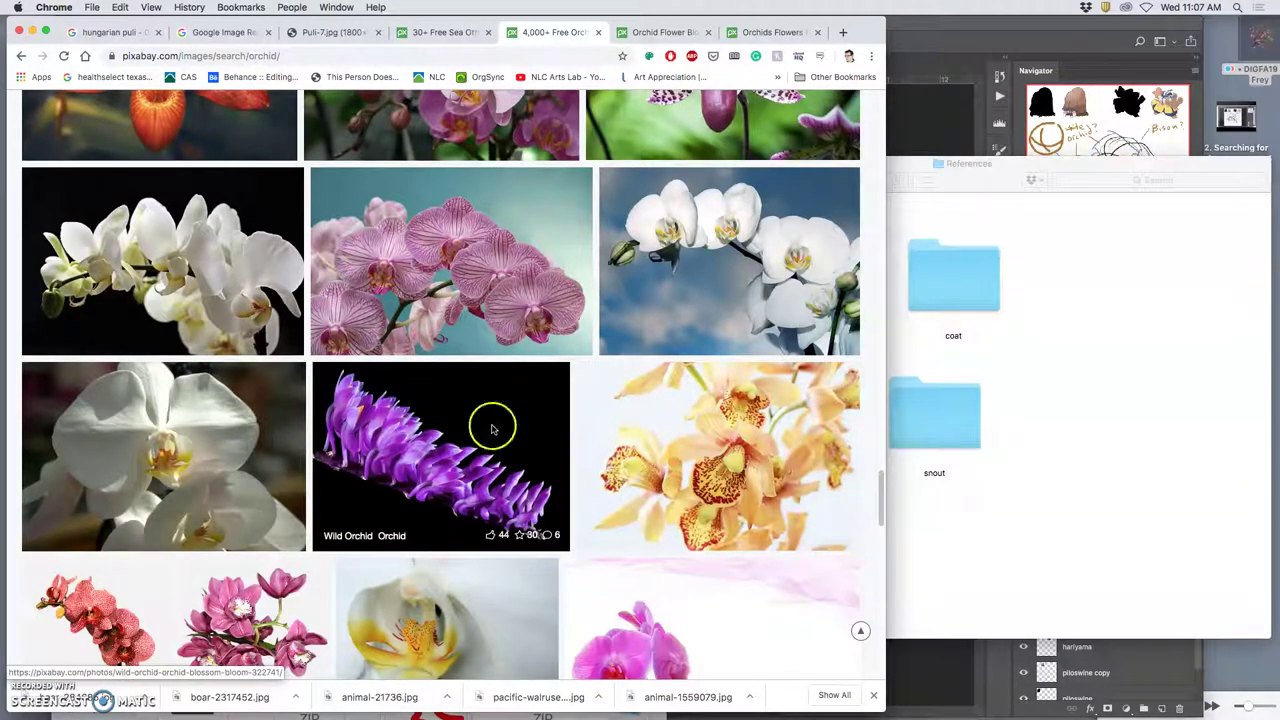
{"action": "right_click", "coordinate": [716, 272]}
{"action": "left_click", "coordinate": [745, 279]}
{"action": "scroll", "coordinate": [549, 445], "scroll_direction": "down", "scroll_amount": 5}
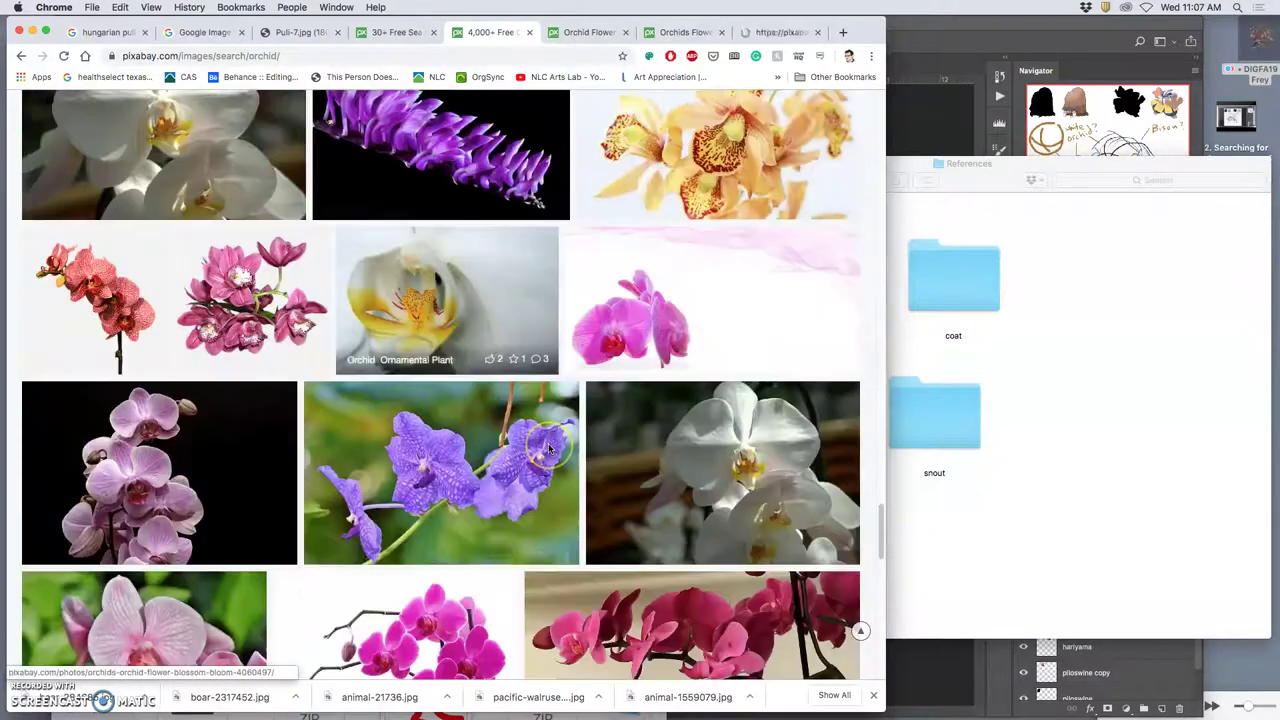
{"action": "scroll", "coordinate": [549, 449], "scroll_direction": "down", "scroll_amount": 15}
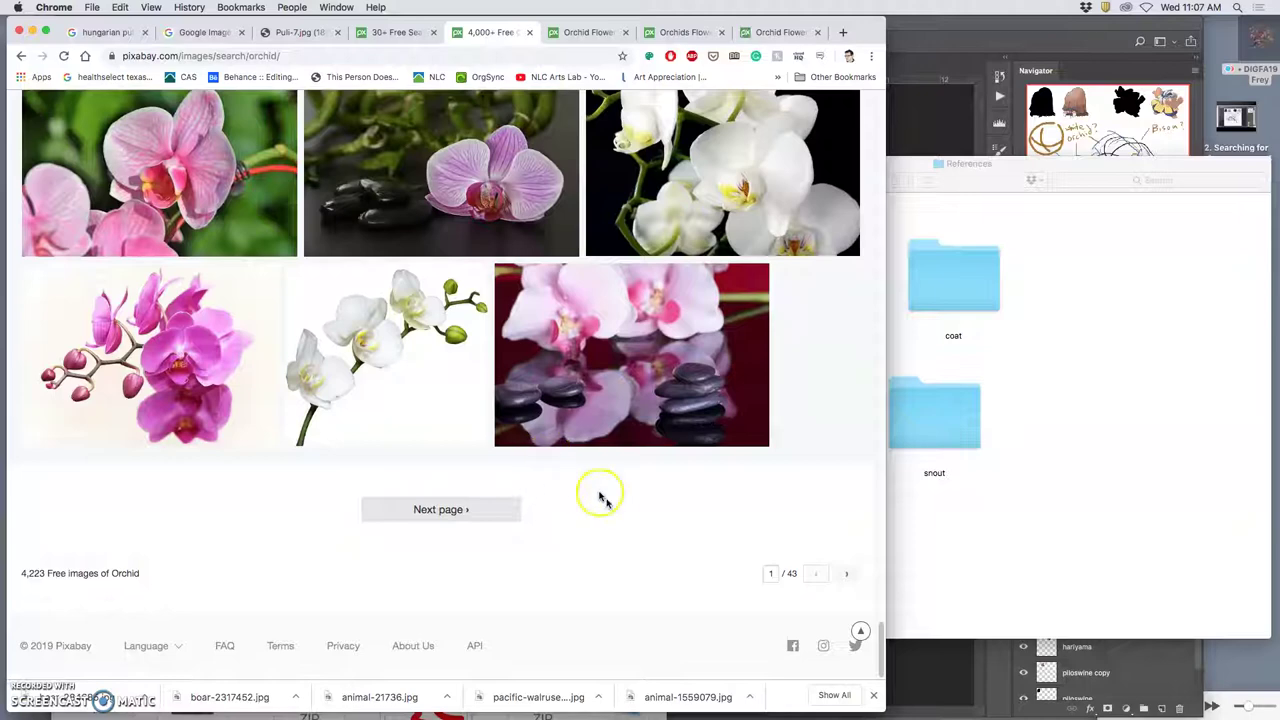
- Go to page 2 of the orchid results and scroll through them
{"action": "left_click", "coordinate": [490, 517]}
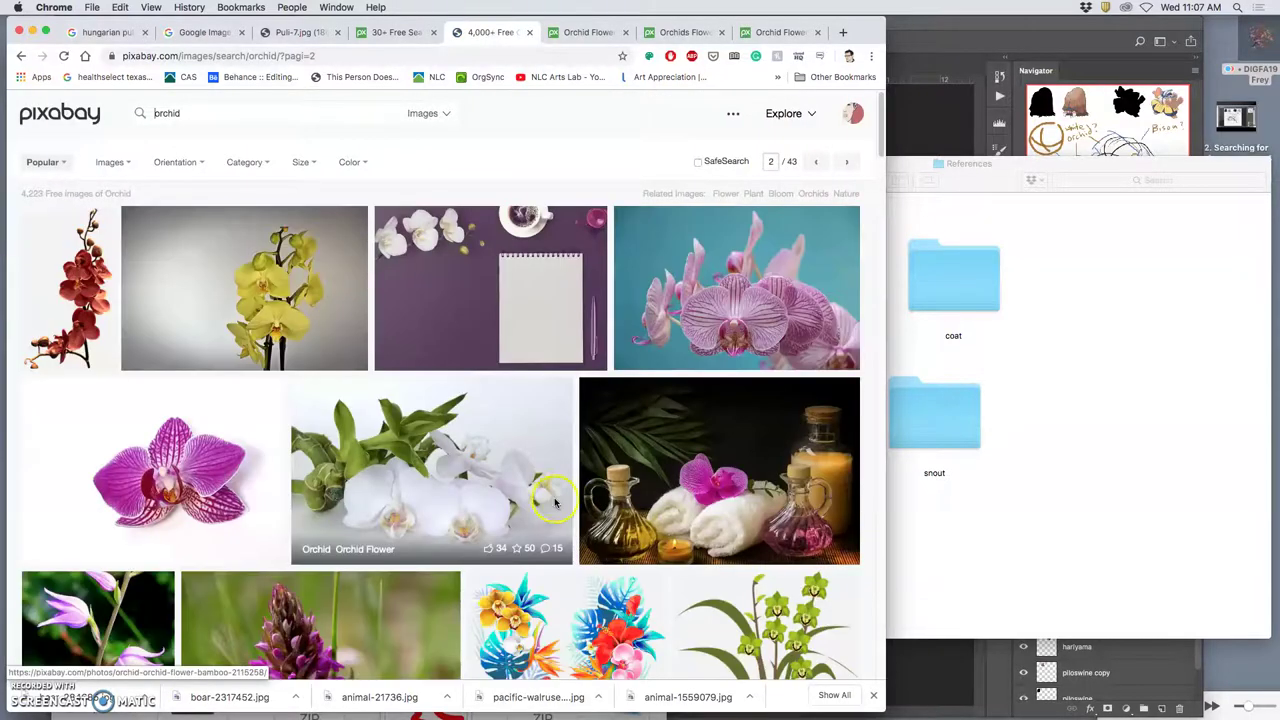
{"action": "scroll", "coordinate": [550, 497], "scroll_direction": "down", "scroll_amount": 3}
{"action": "scroll", "coordinate": [550, 497], "scroll_direction": "up", "scroll_amount": 3}
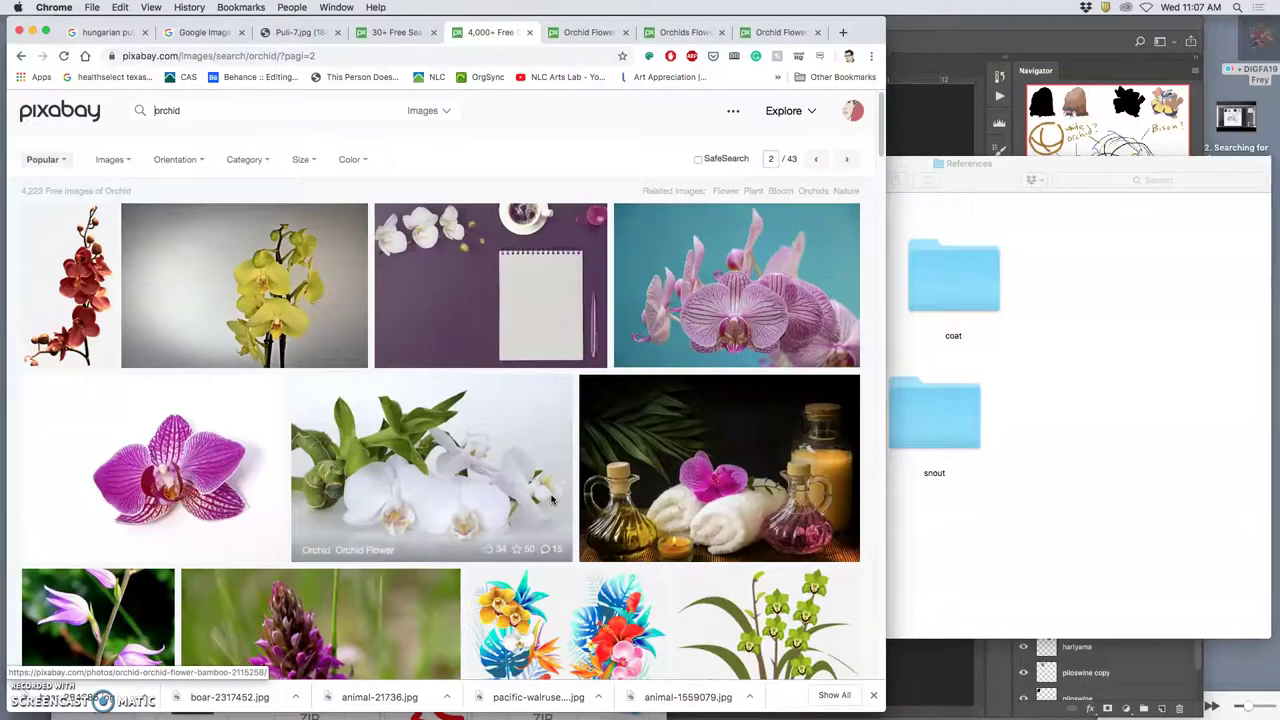
{"action": "scroll", "coordinate": [550, 497], "scroll_direction": "down", "scroll_amount": 2}
{"action": "scroll", "coordinate": [550, 497], "scroll_direction": "down", "scroll_amount": 5}
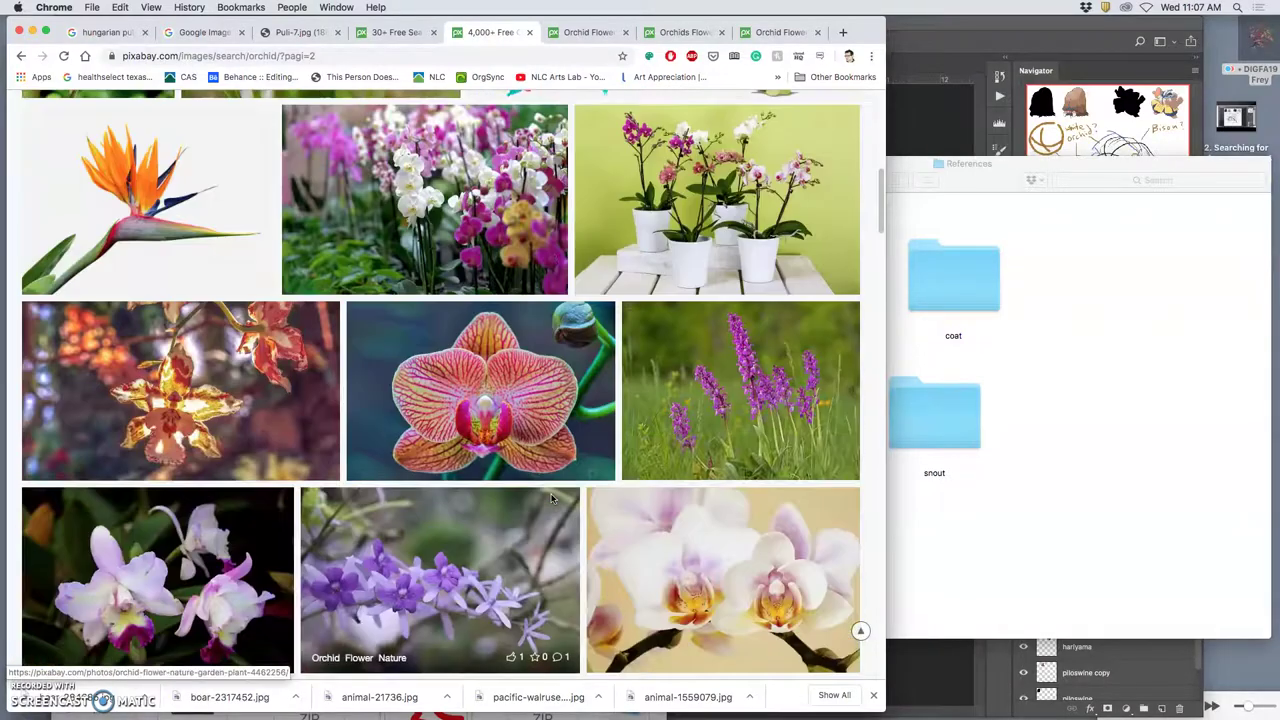
{"action": "scroll", "coordinate": [550, 497], "scroll_direction": "up", "scroll_amount": 4}
{"action": "scroll", "coordinate": [551, 497], "scroll_direction": "up", "scroll_amount": 3}
{"action": "scroll", "coordinate": [551, 497], "scroll_direction": "down", "scroll_amount": 10}
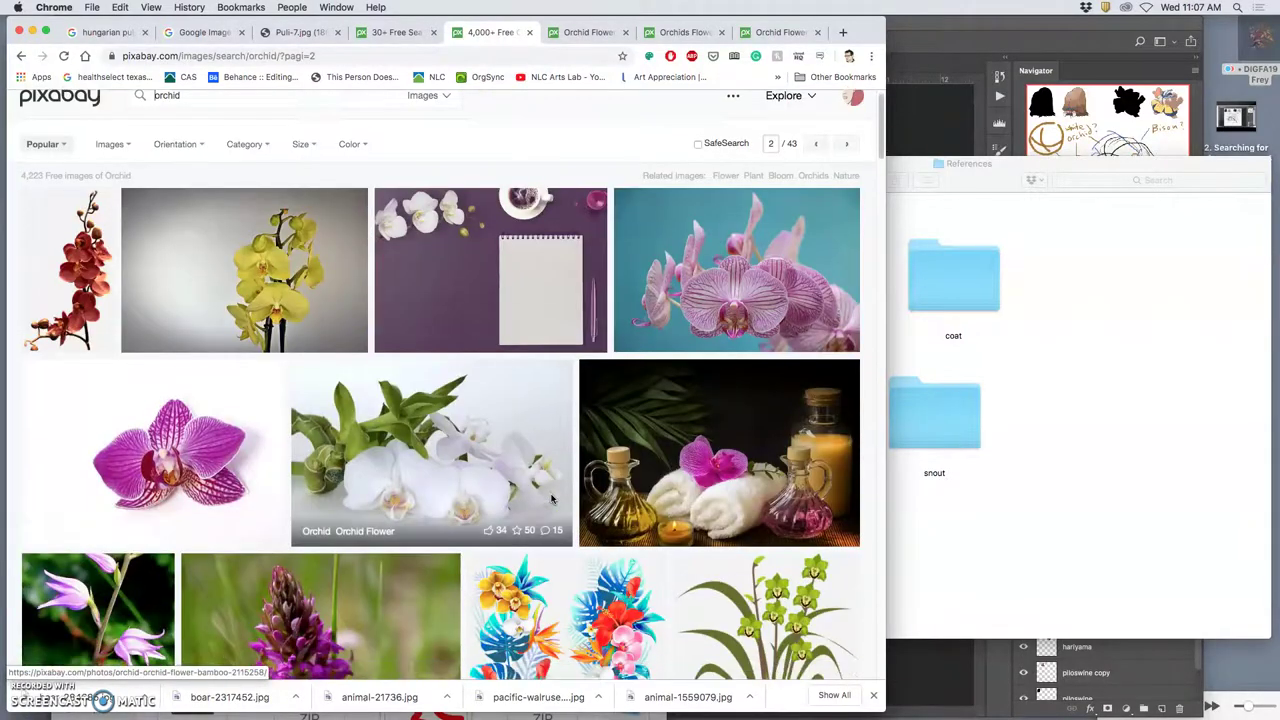
{"action": "scroll", "coordinate": [551, 497], "scroll_direction": "down", "scroll_amount": 15}
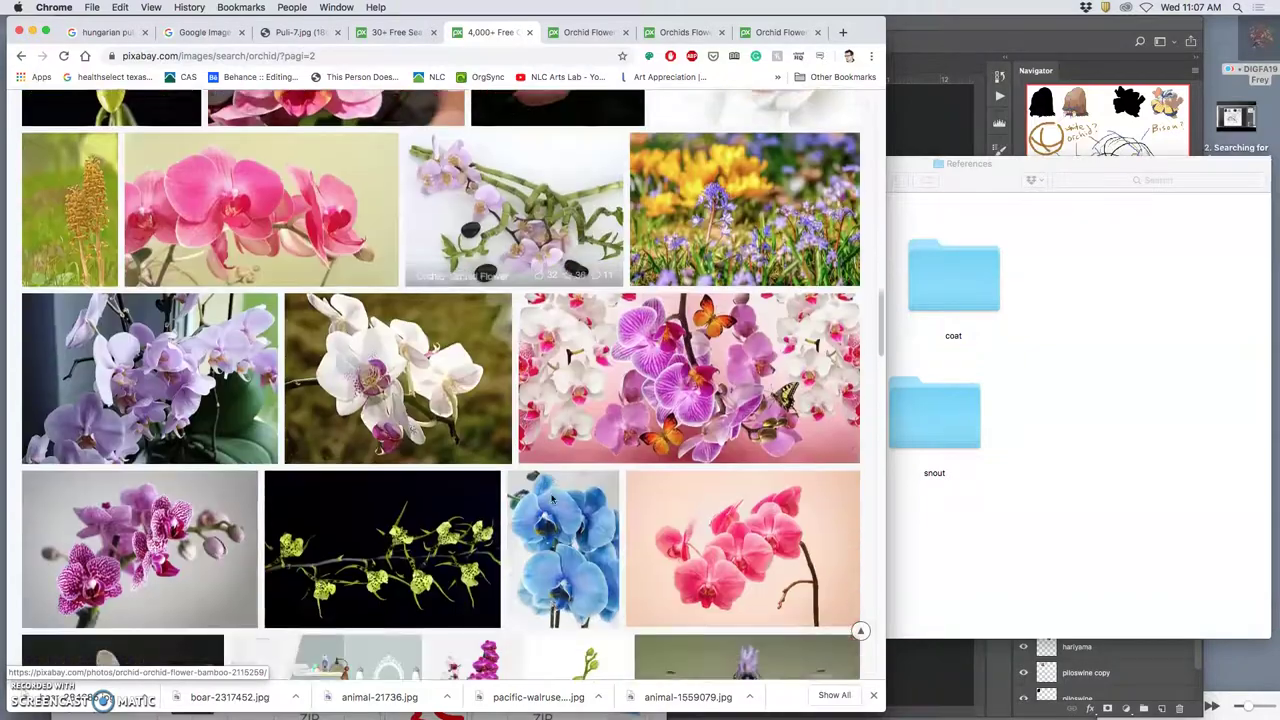
{"action": "scroll", "coordinate": [551, 497], "scroll_direction": "down", "scroll_amount": 12}
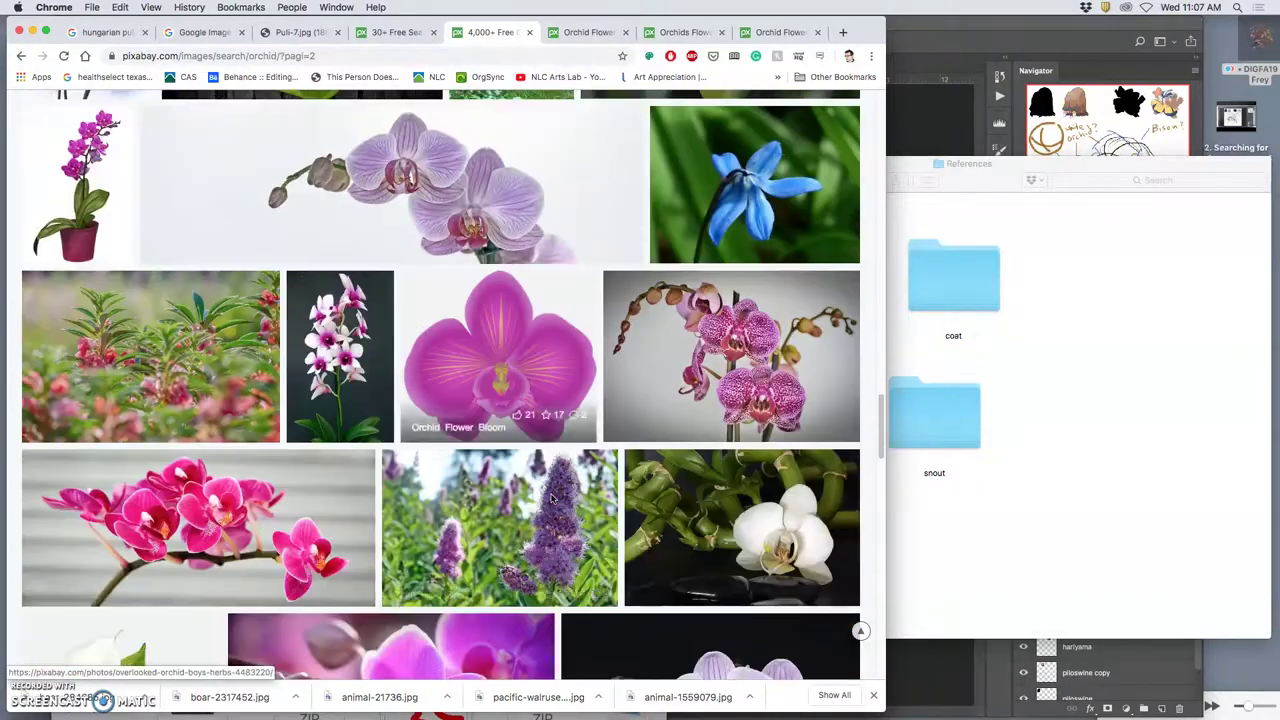
{"action": "scroll", "coordinate": [551, 497], "scroll_direction": "down", "scroll_amount": 12}
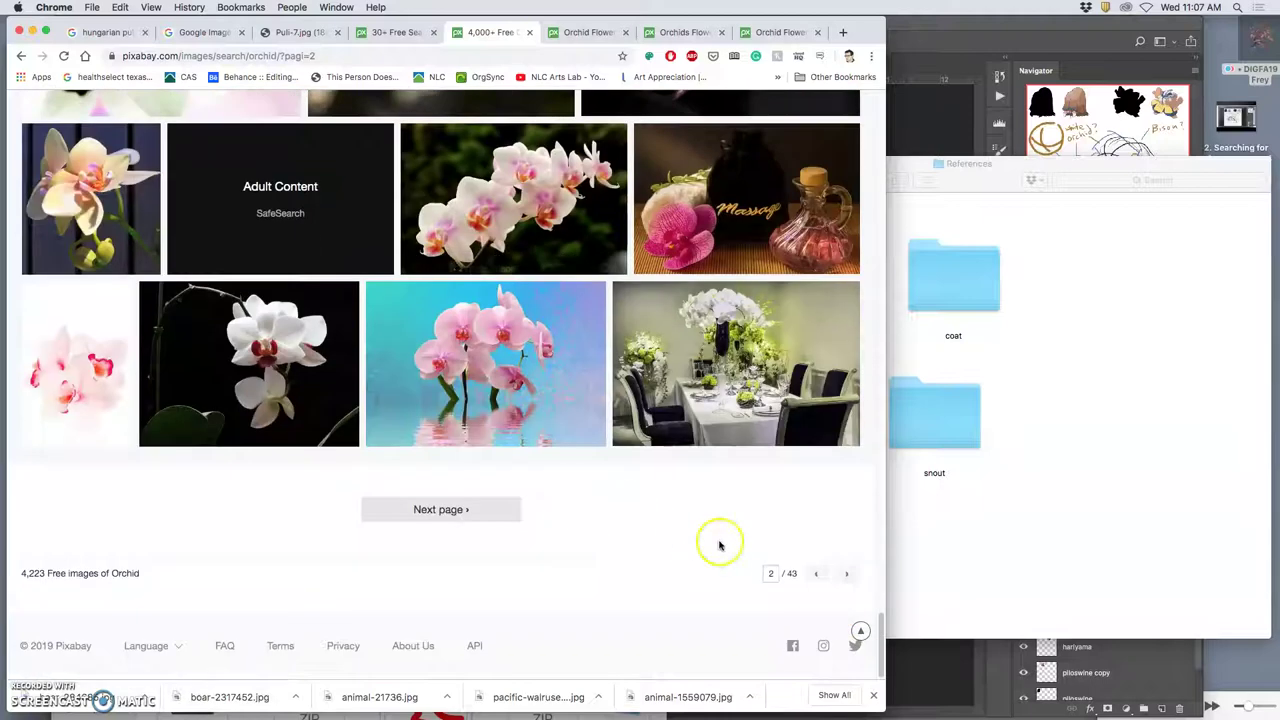
- Create a new folder named 'orchid details' inside the References folder
{"action": "left_click", "coordinate": [590, 34]}
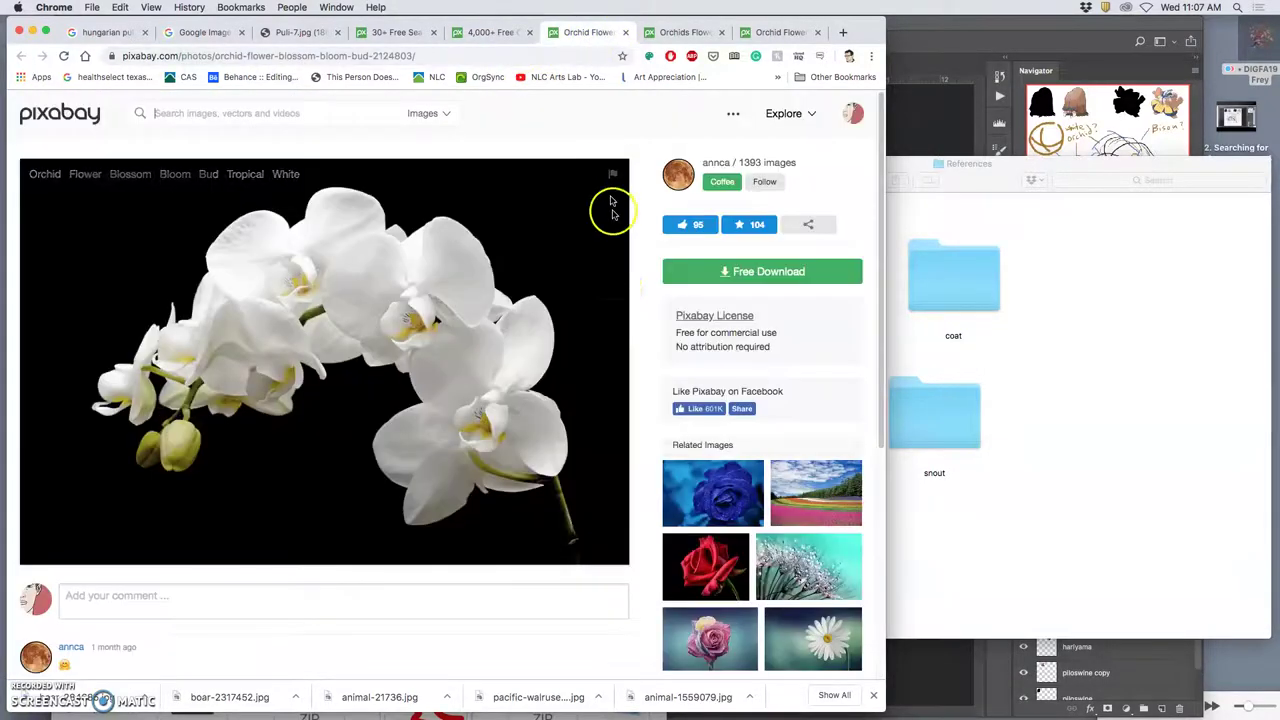
{"action": "left_click", "coordinate": [1081, 434]}
{"action": "right_click", "coordinate": [1081, 434]}
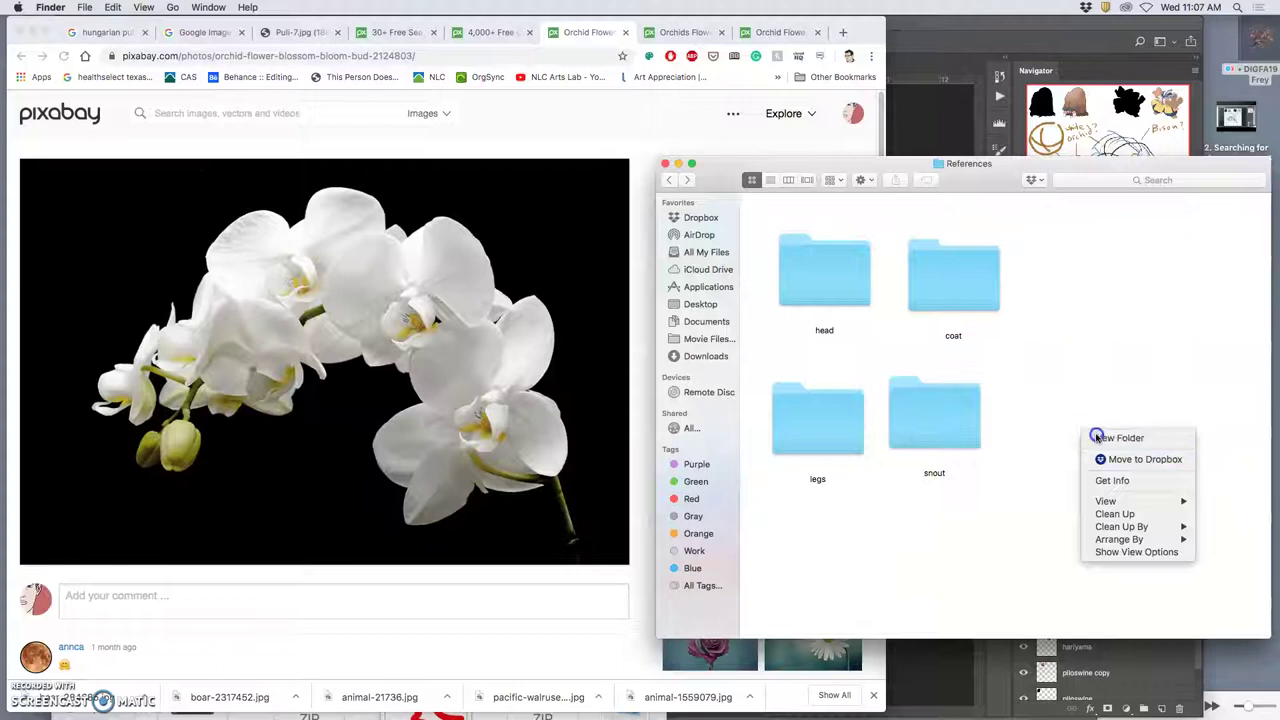
{"action": "left_click", "coordinate": [1096, 436]}
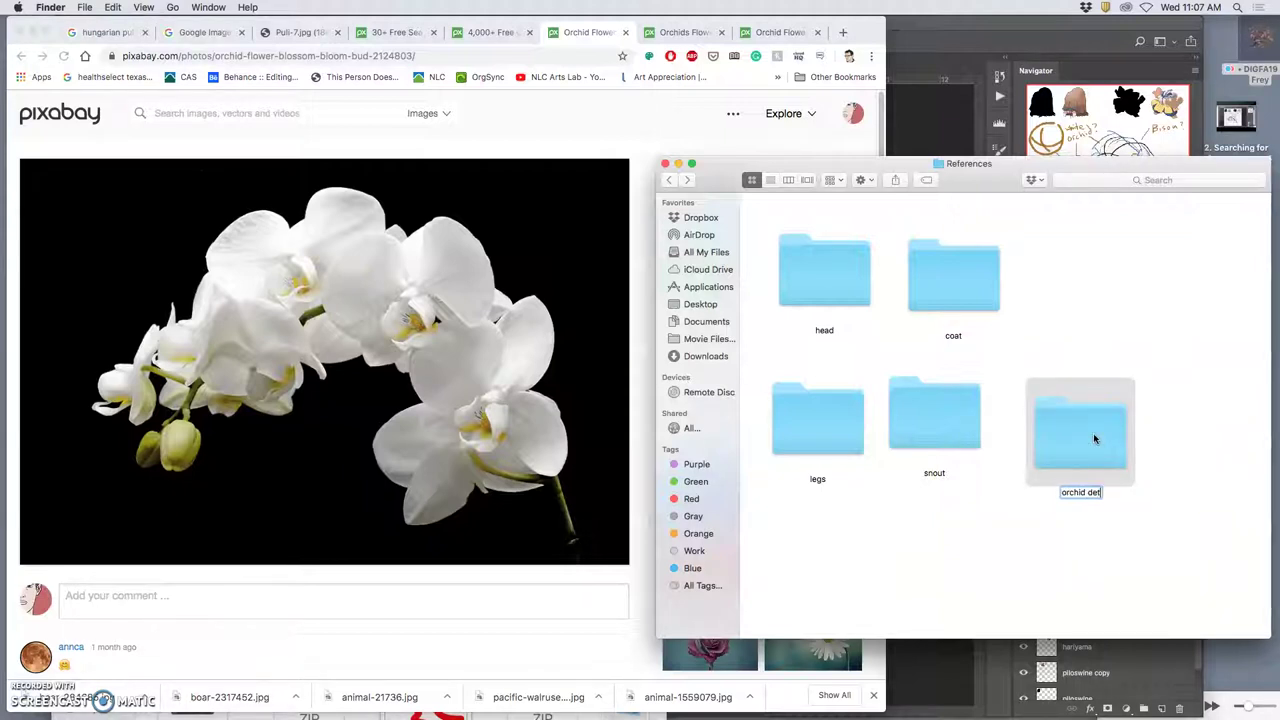
{"action": "type", "text": "orchid details"}
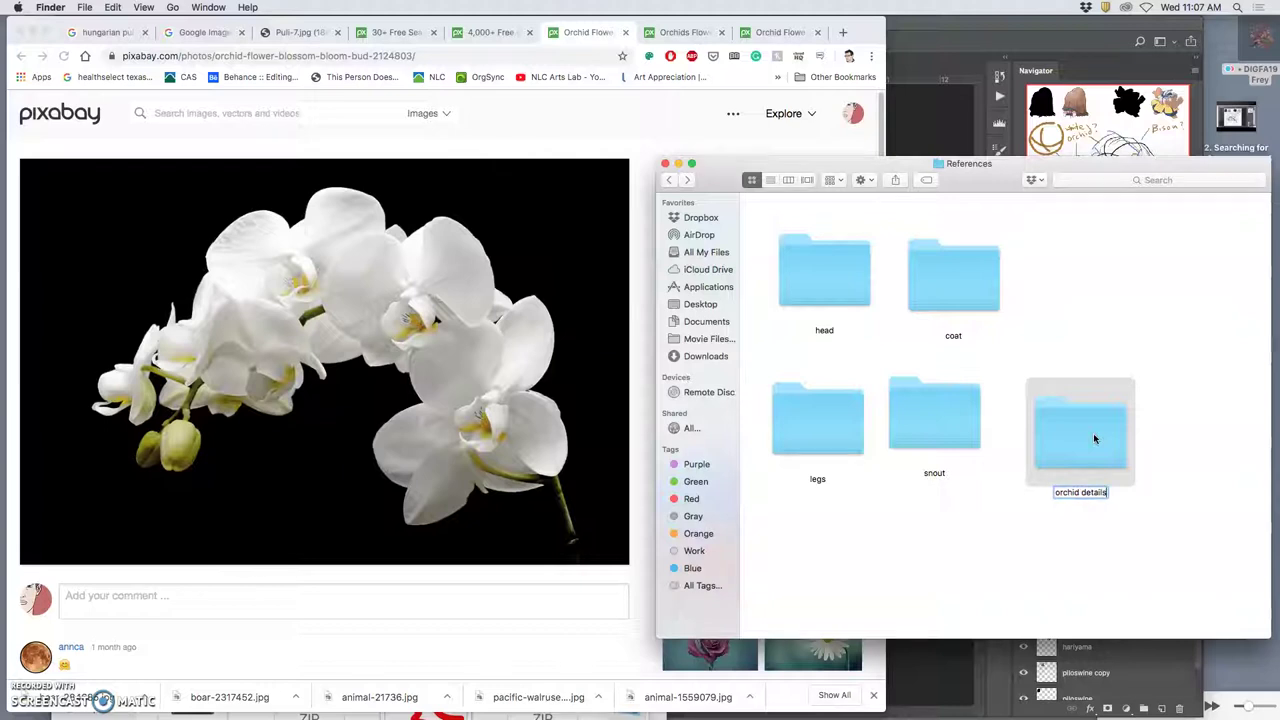
{"action": "key", "text": "Return"}
{"action": "left_click", "coordinate": [826, 525]}
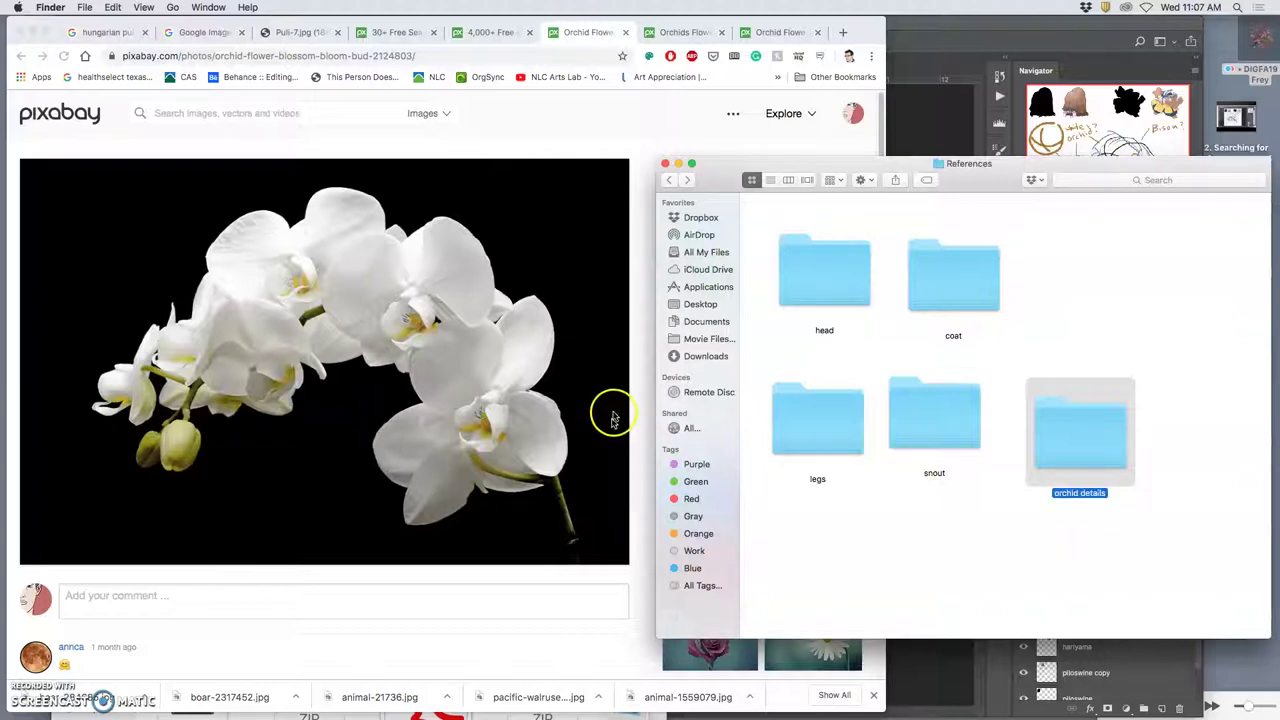
- Download the first white orchid photo at 6000×4000 and close its tab
{"action": "left_click", "coordinate": [674, 145]}
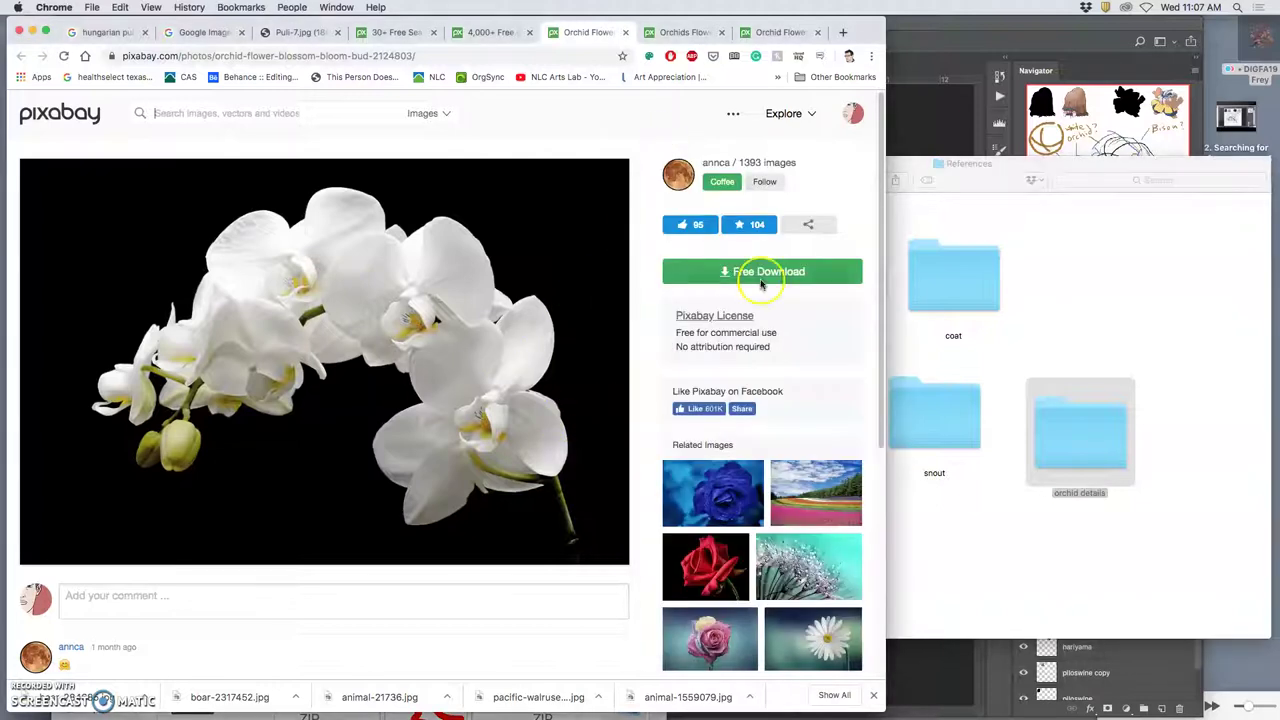
{"action": "left_click", "coordinate": [762, 271]}
{"action": "left_click", "coordinate": [680, 372]}
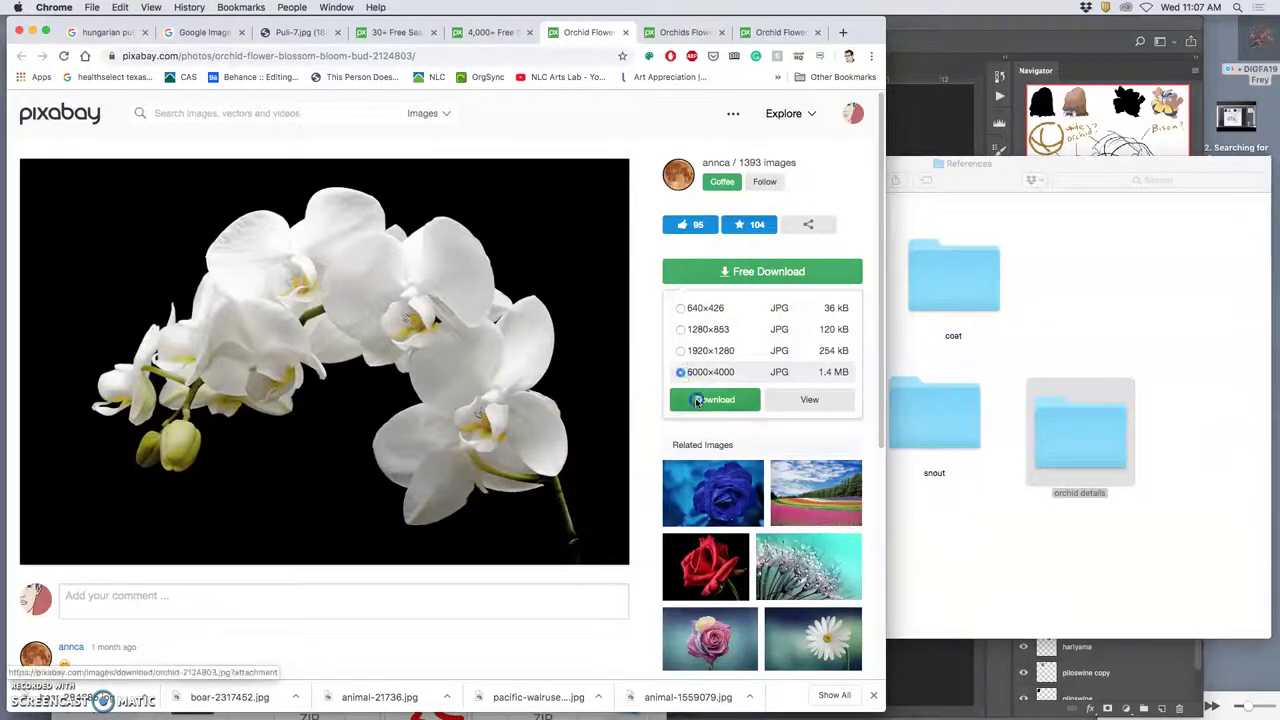
{"action": "left_click", "coordinate": [712, 399]}
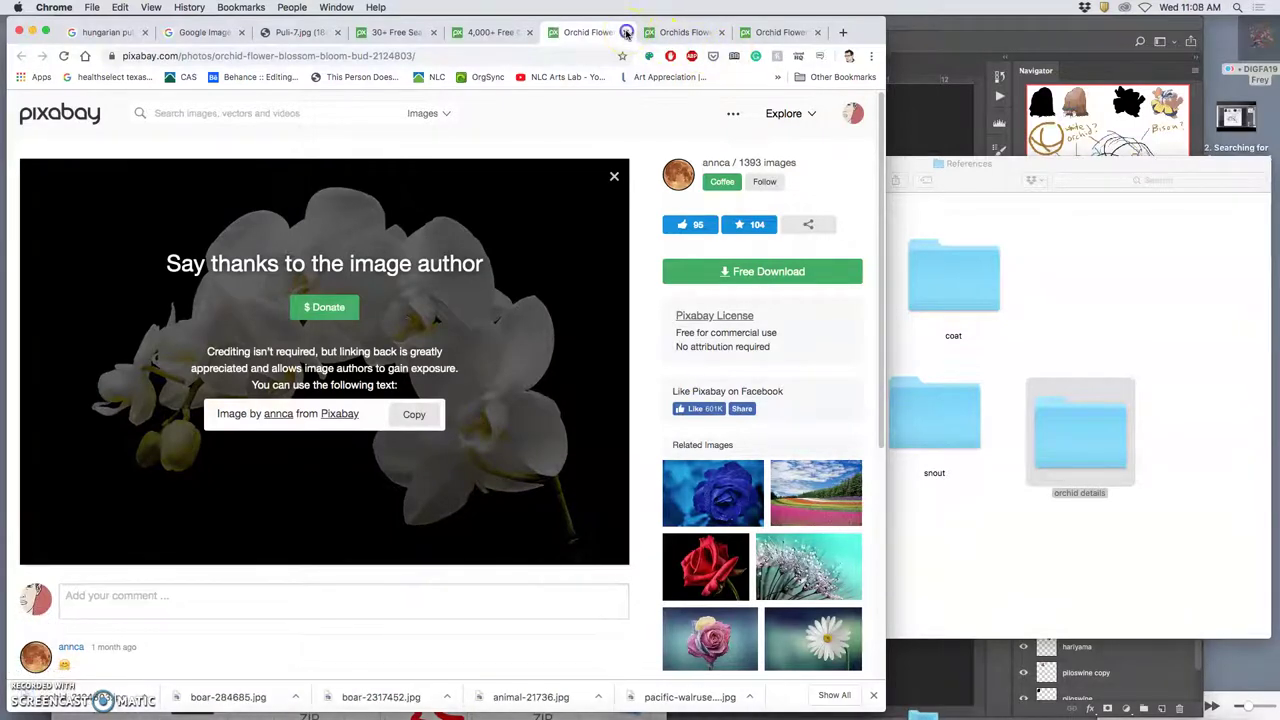
{"action": "left_click", "coordinate": [626, 32]}
- Download the next two orchid photos at 5184×3456 and 3452×2488, closing each tab
{"action": "left_click", "coordinate": [712, 271]}
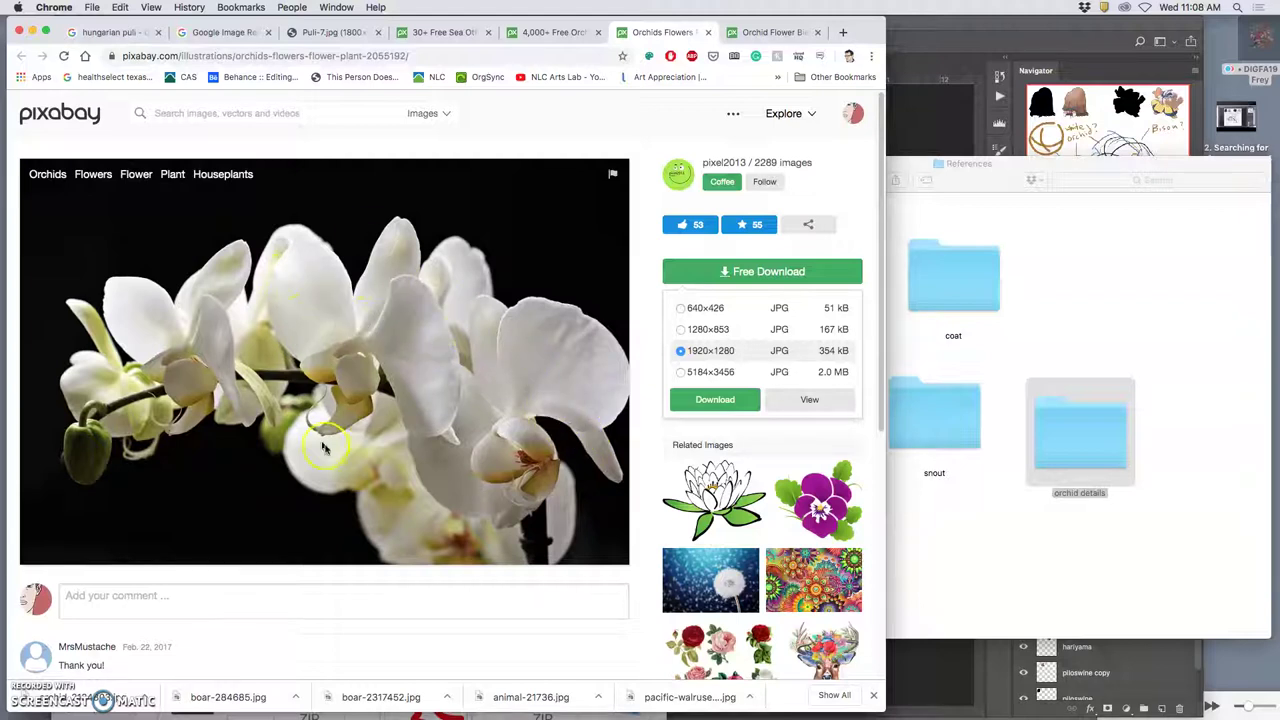
{"action": "left_click", "coordinate": [681, 371]}
{"action": "left_click", "coordinate": [714, 399]}
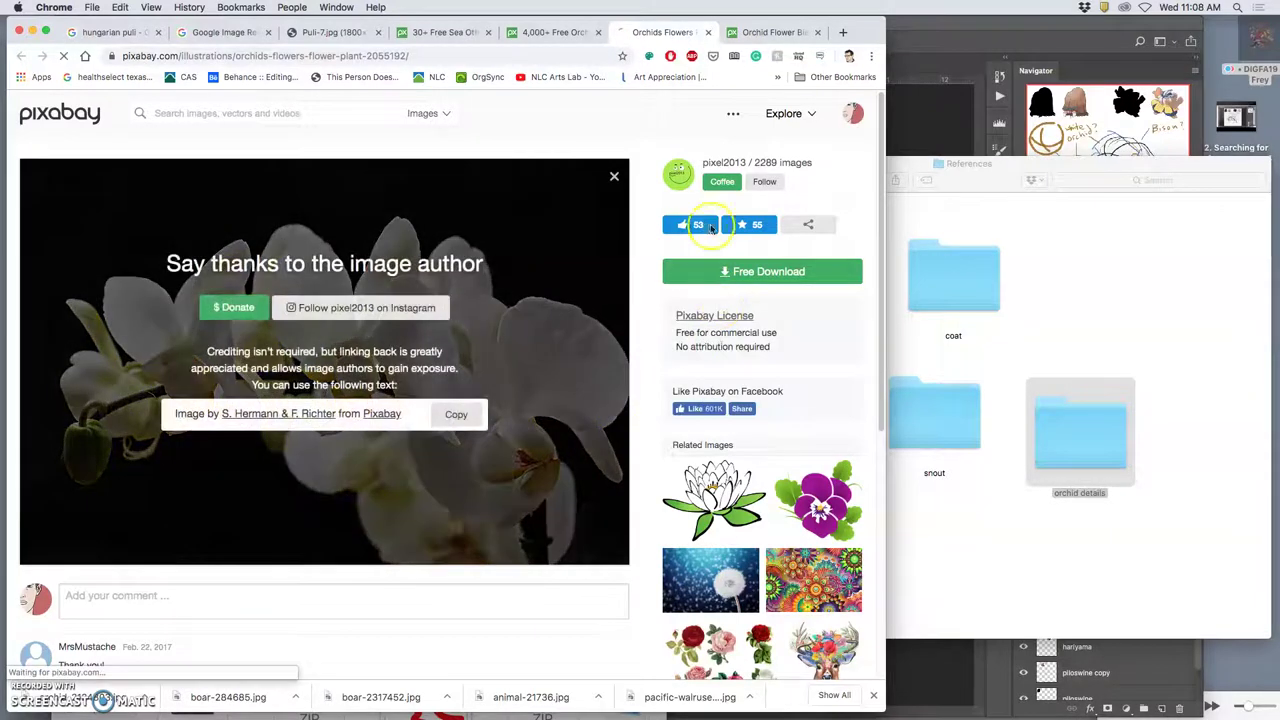
{"action": "left_click", "coordinate": [708, 32]}
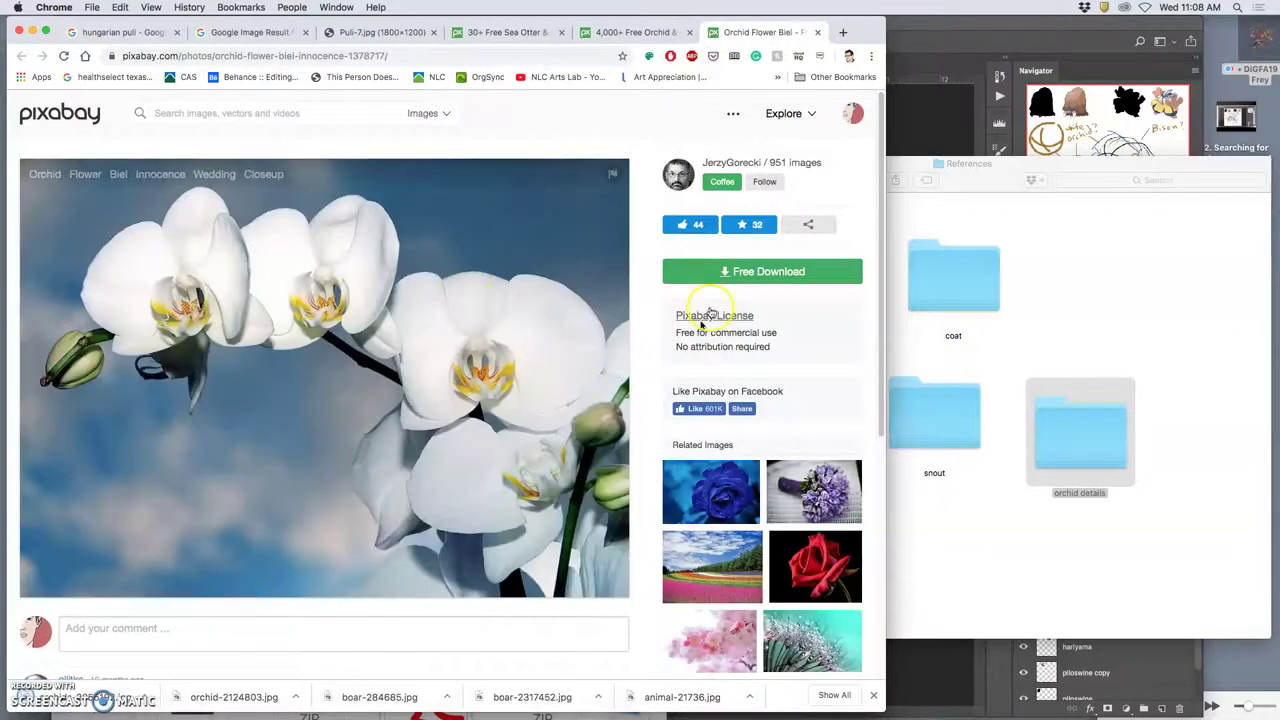
{"action": "left_click", "coordinate": [720, 272]}
{"action": "left_click", "coordinate": [681, 371]}
{"action": "left_click", "coordinate": [714, 399]}
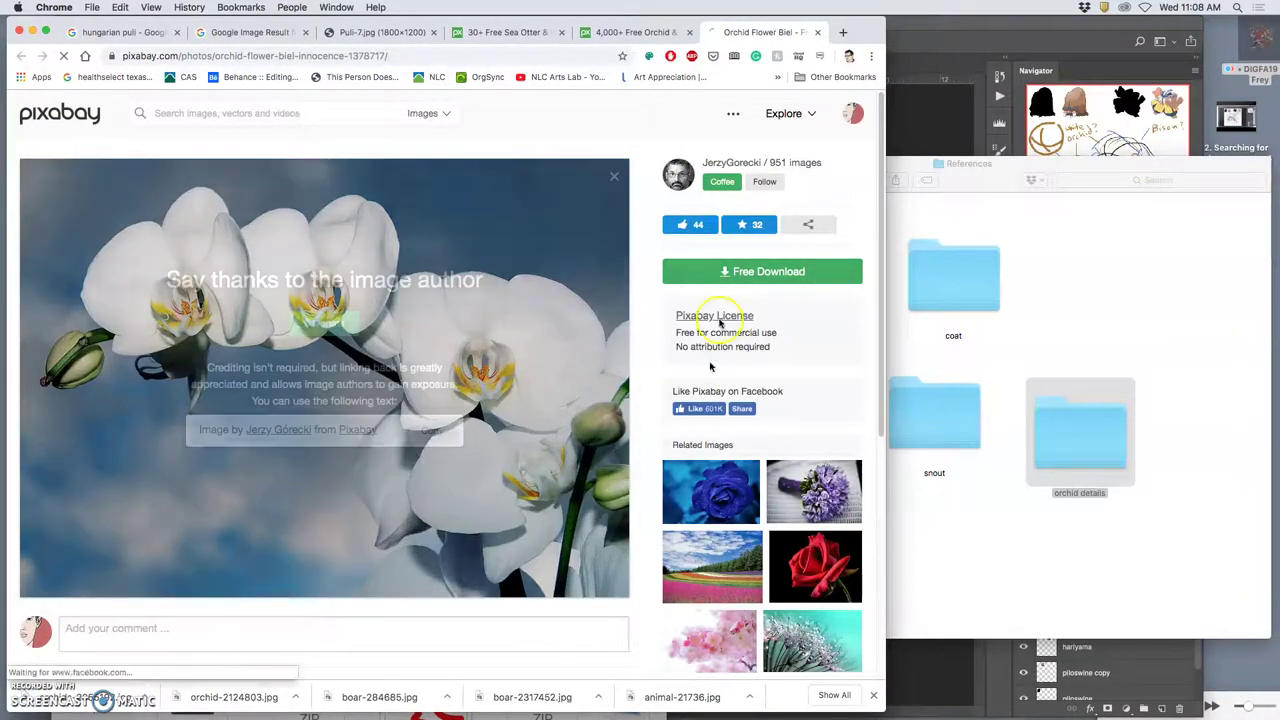
{"action": "left_click", "coordinate": [817, 32]}
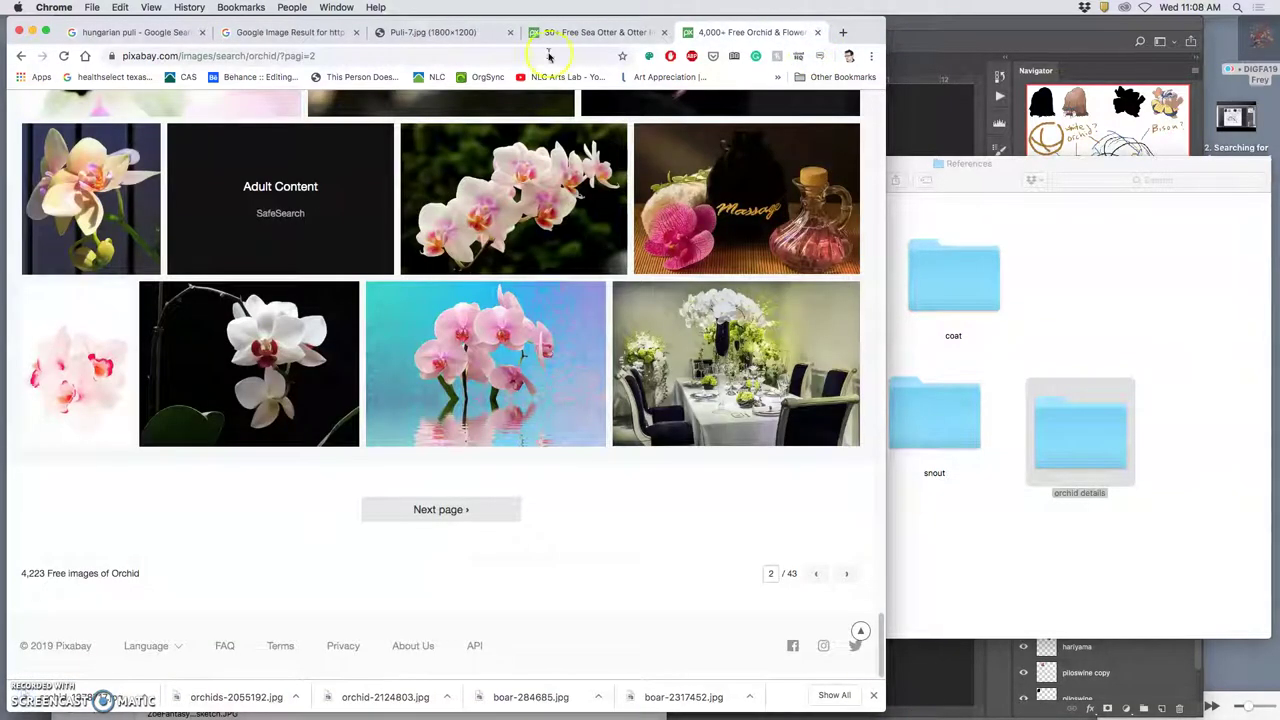
- Minimize Chrome, then move the three downloaded orchid JPGs from Downloads into References
{"action": "left_click", "coordinate": [32, 31]}
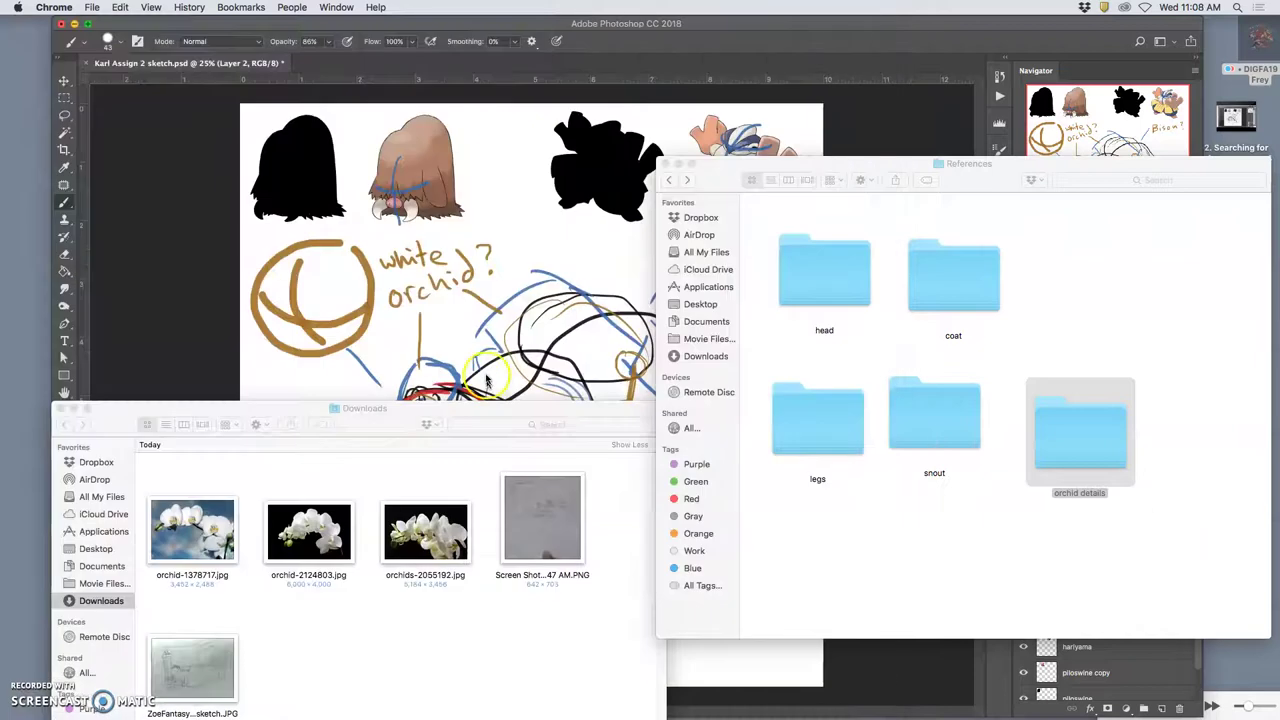
{"action": "left_click", "coordinate": [531, 657]}
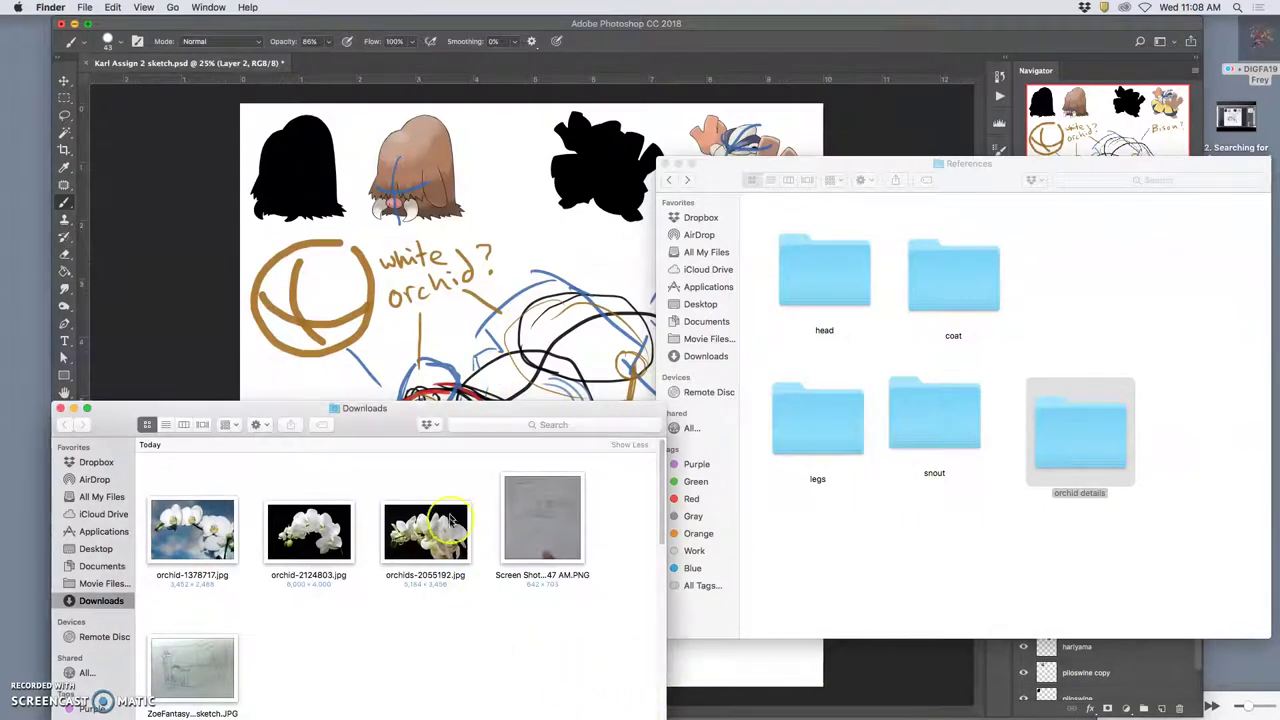
{"action": "left_click_drag", "start_coordinate": [440, 483], "coordinate": [1062, 442]}
{"action": "left_click", "coordinate": [612, 366]}
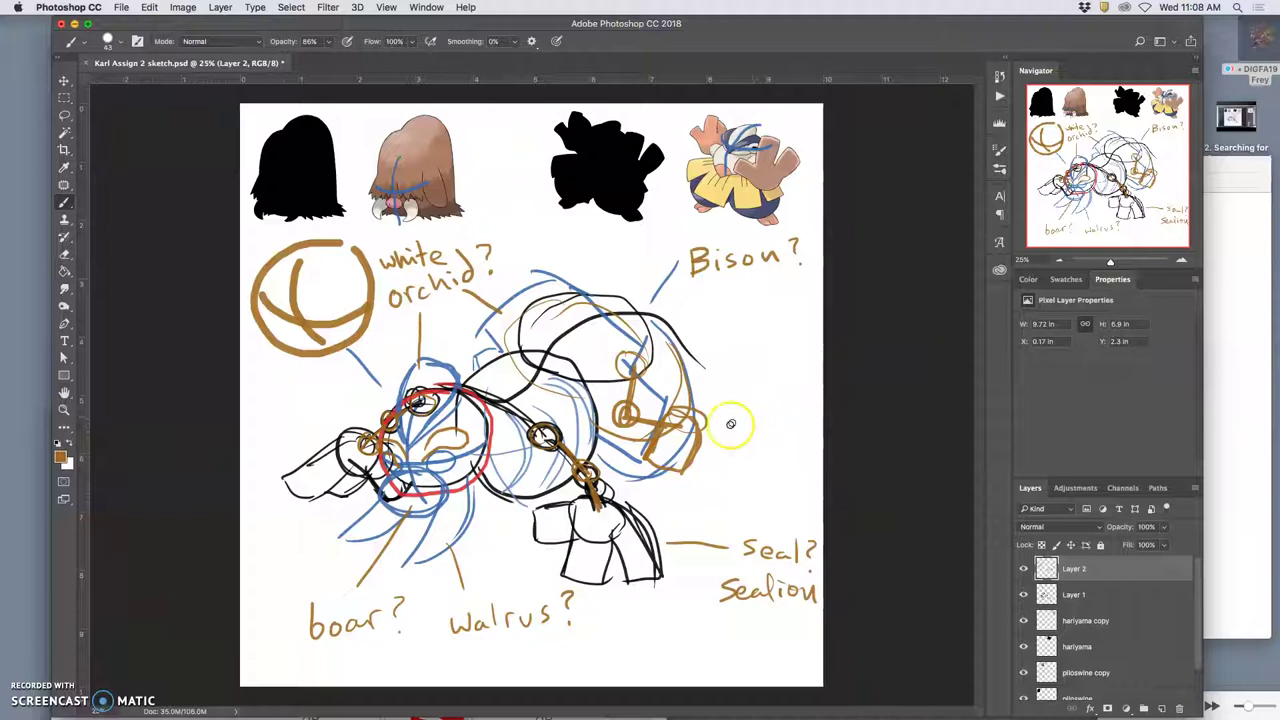
- Add short orange strokes to the right-hand sketch
{"action": "left_click_drag", "start_coordinate": [705, 444], "coordinate": [687, 440]}
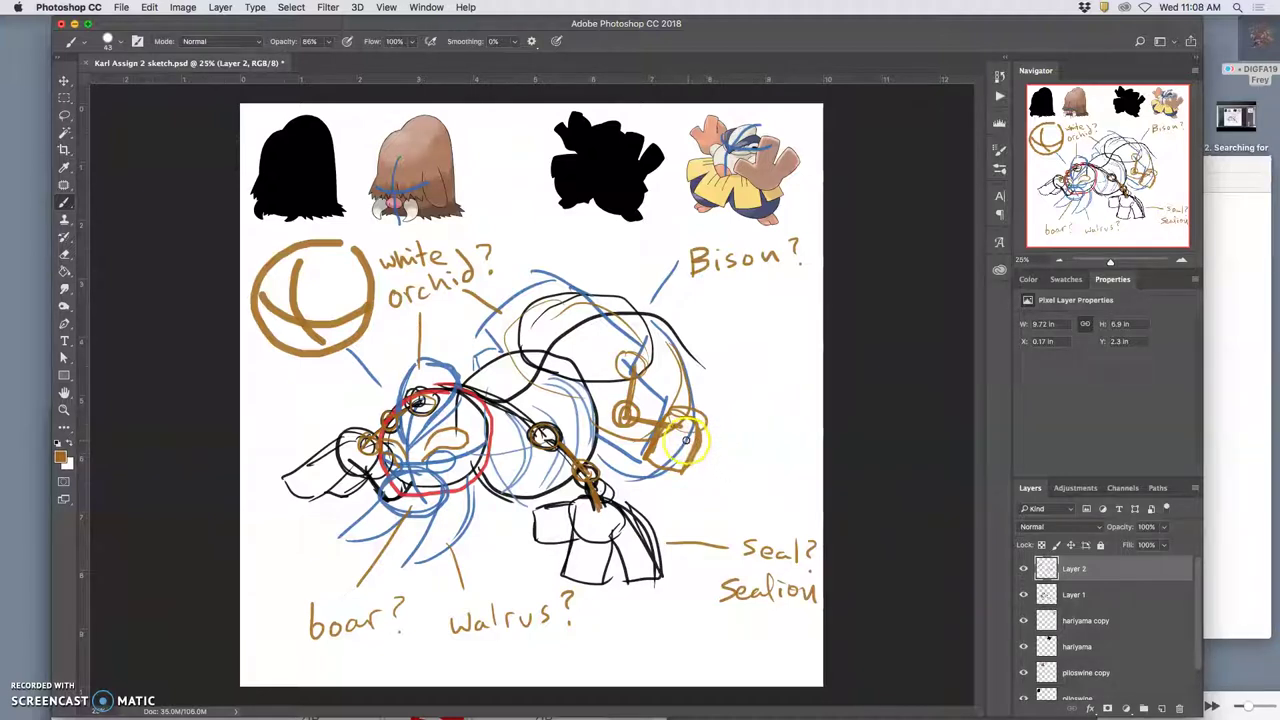
{"action": "left_click", "coordinate": [580, 387]}
{"action": "left_click_drag", "start_coordinate": [624, 414], "coordinate": [625, 441]}
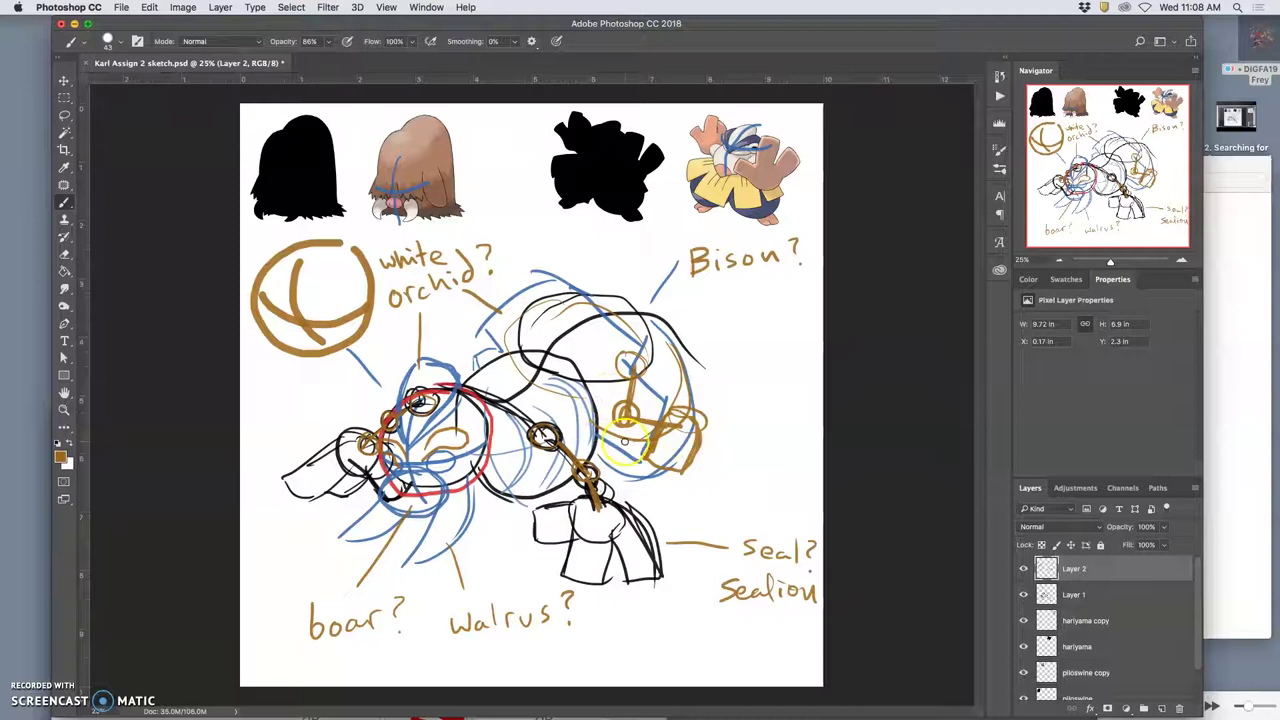
- Save the sketch document, then save a copy as JPEG
{"action": "left_click", "coordinate": [121, 7]}
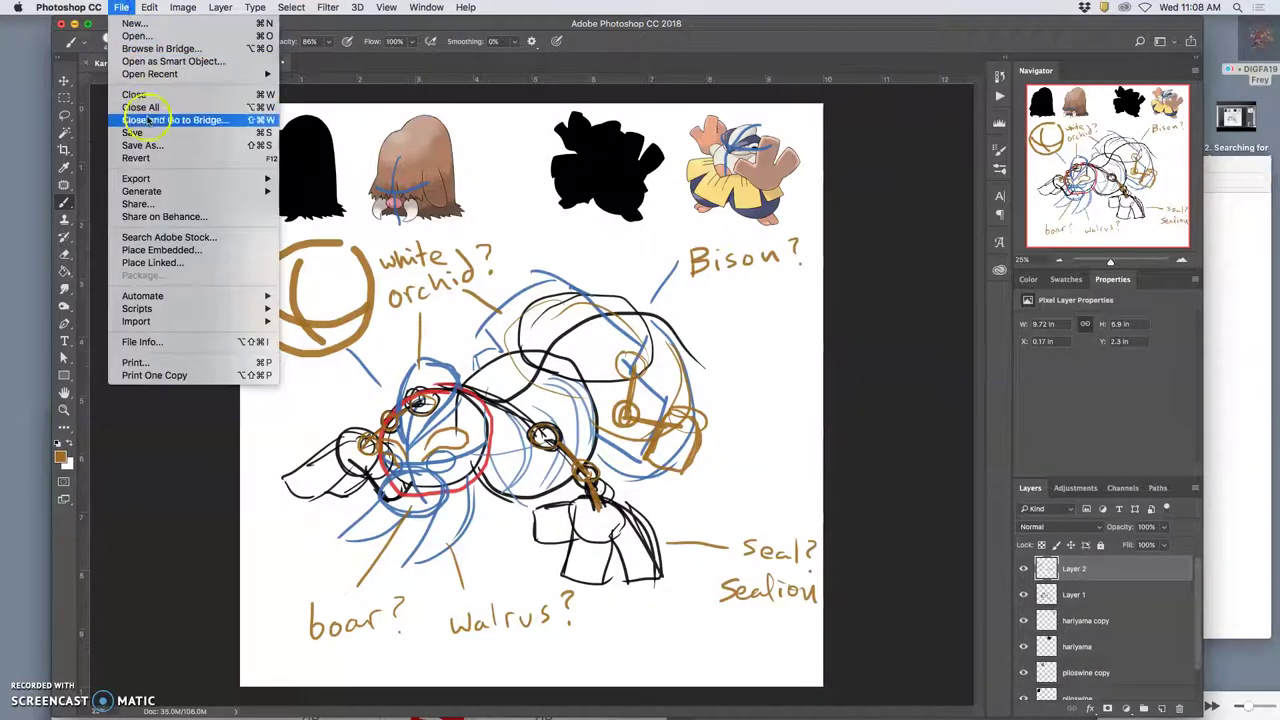
{"action": "left_click", "coordinate": [135, 131]}
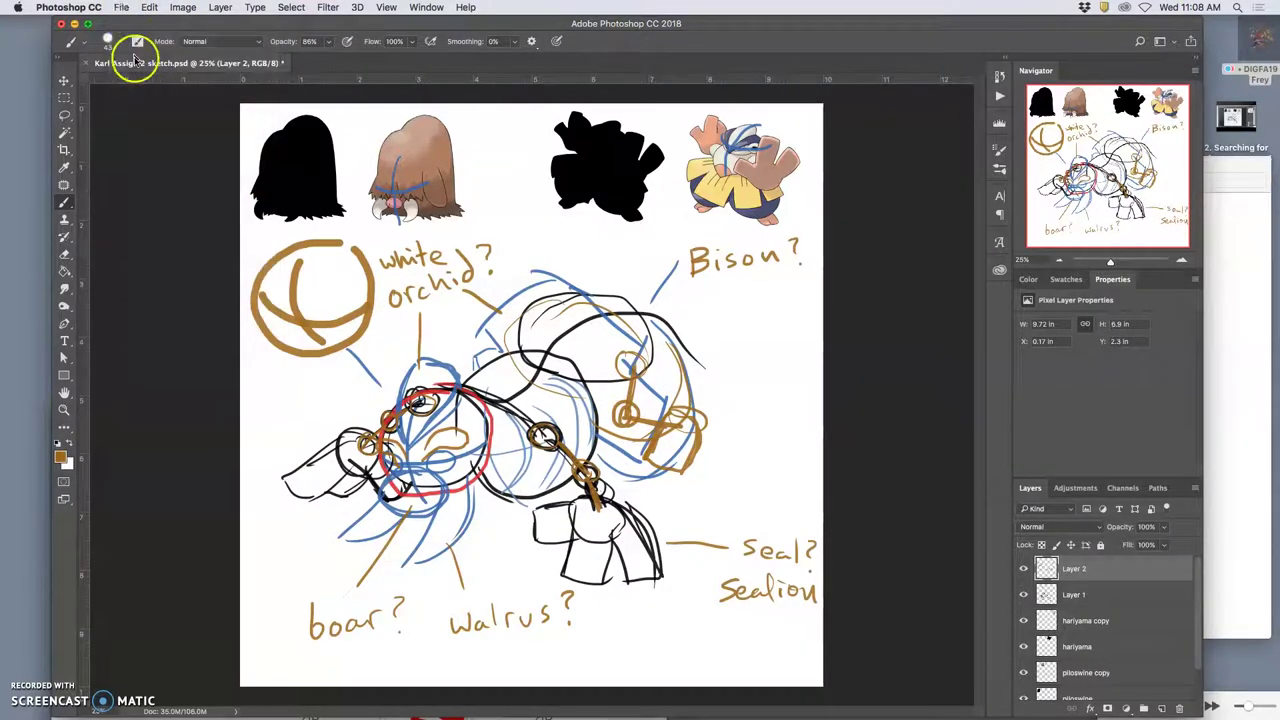
{"action": "left_click", "coordinate": [121, 7]}
{"action": "left_click", "coordinate": [621, 286]}
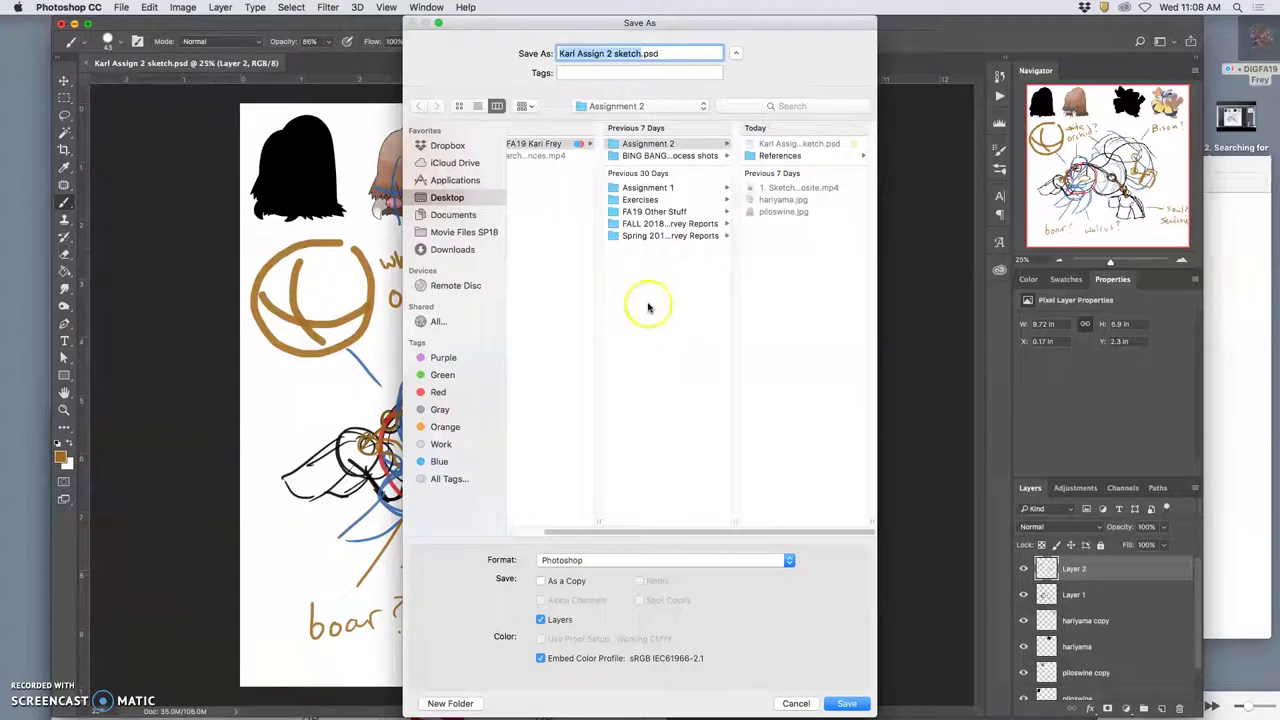
{"action": "left_click", "coordinate": [621, 563]}
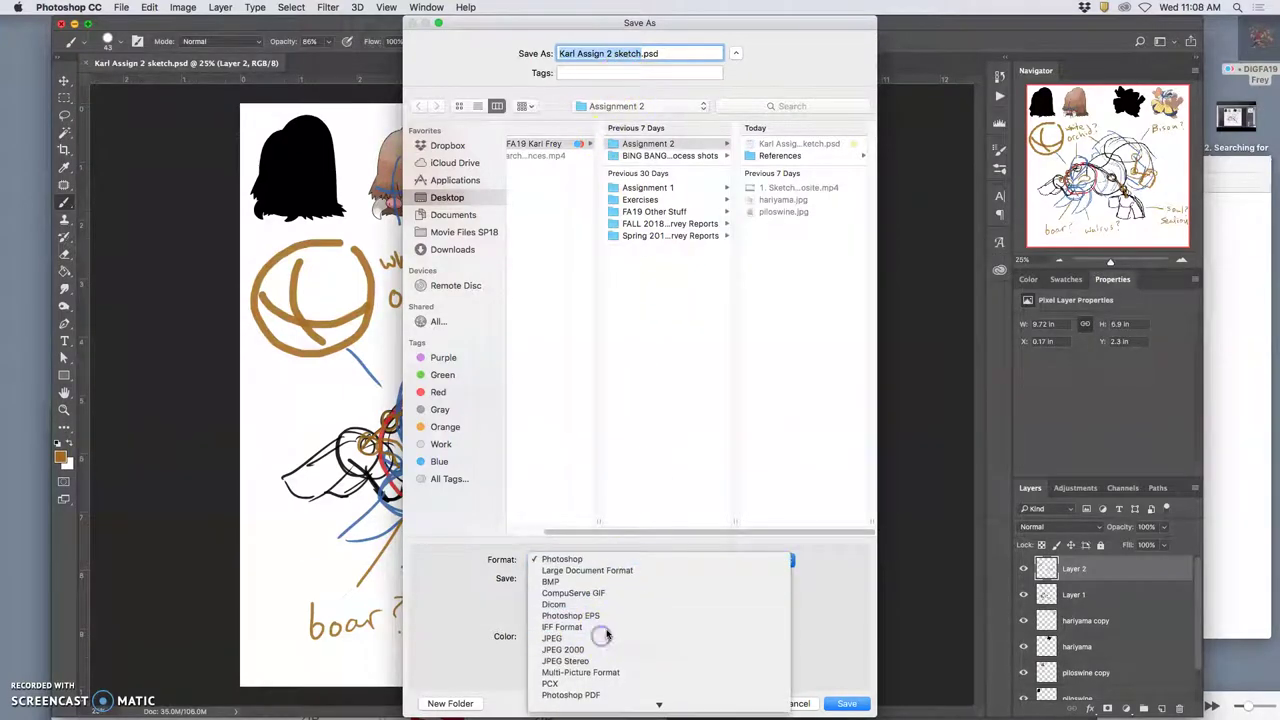
{"action": "left_click", "coordinate": [705, 632]}
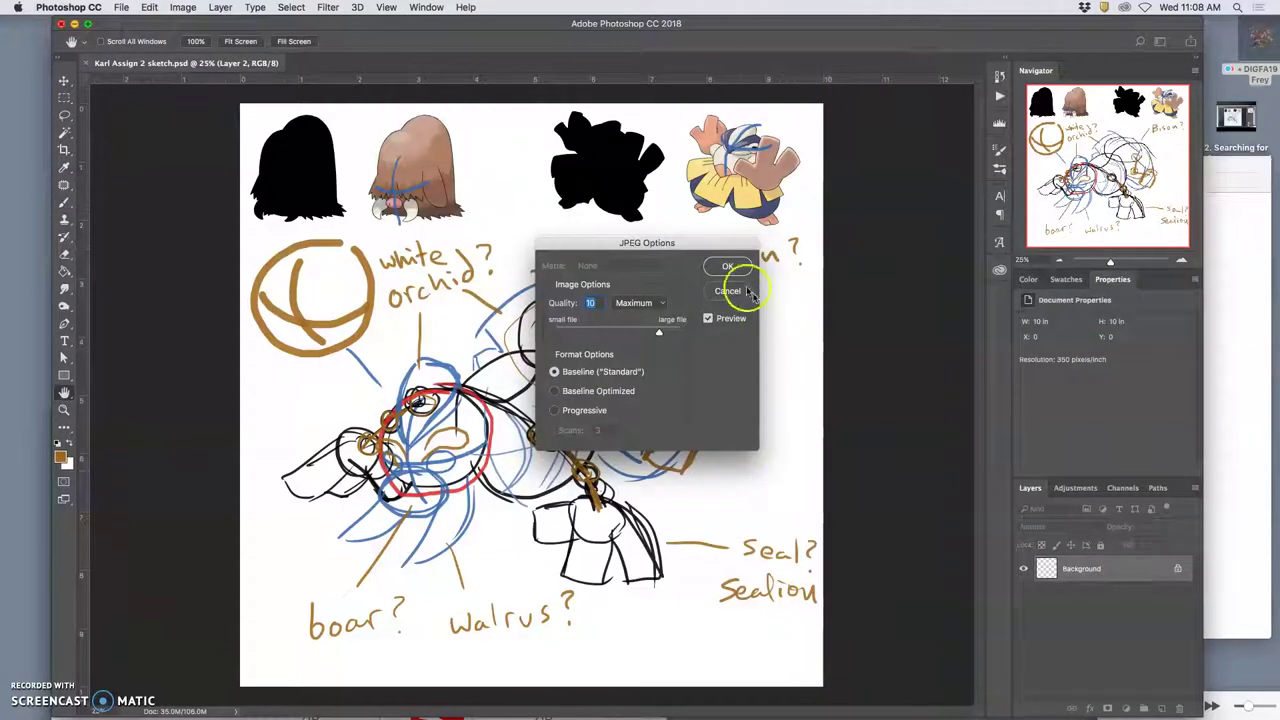
{"action": "left_click", "coordinate": [731, 267]}
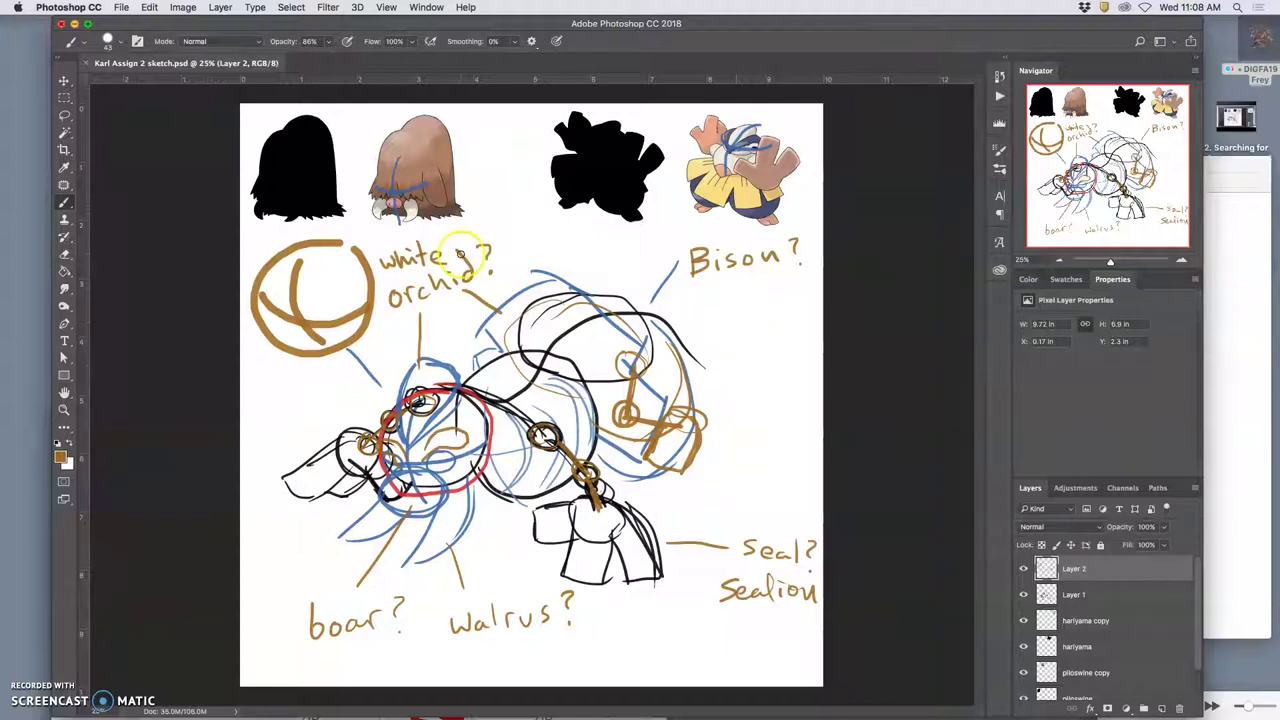
- Close the sketch document and start a new blank document
{"action": "left_click", "coordinate": [87, 65]}
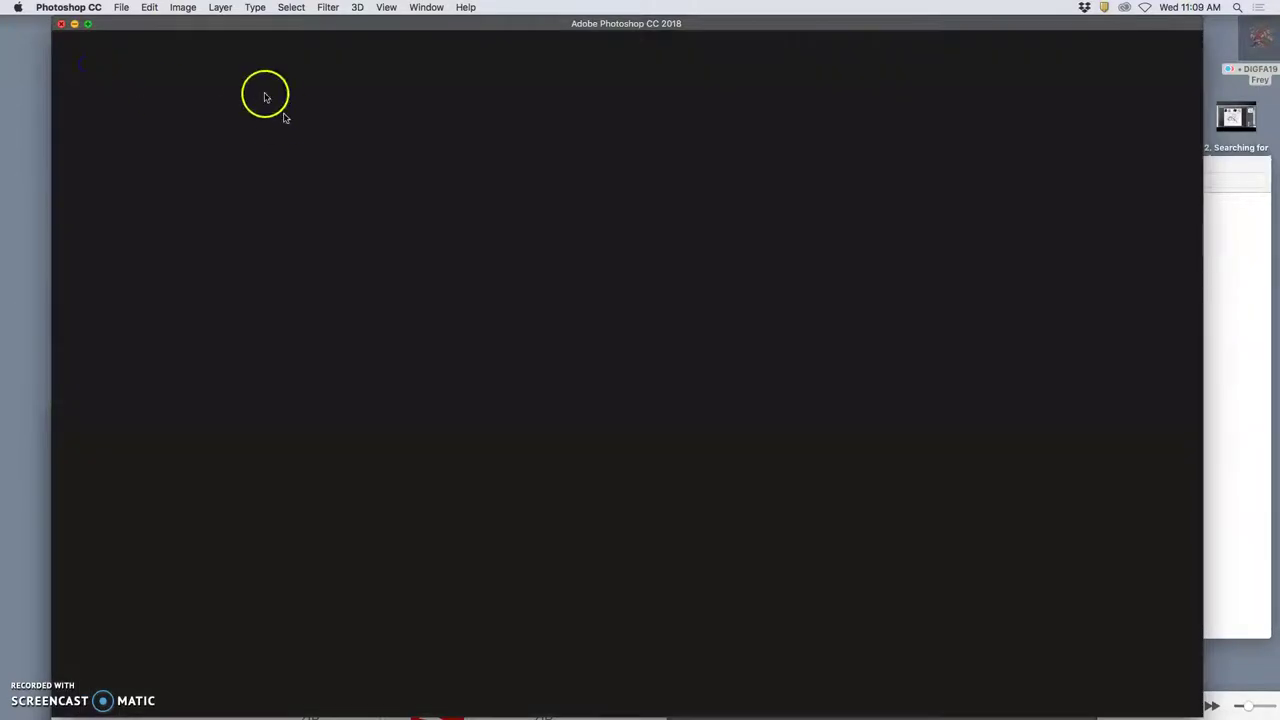
{"action": "left_click", "coordinate": [122, 8]}
{"action": "left_click", "coordinate": [127, 24]}
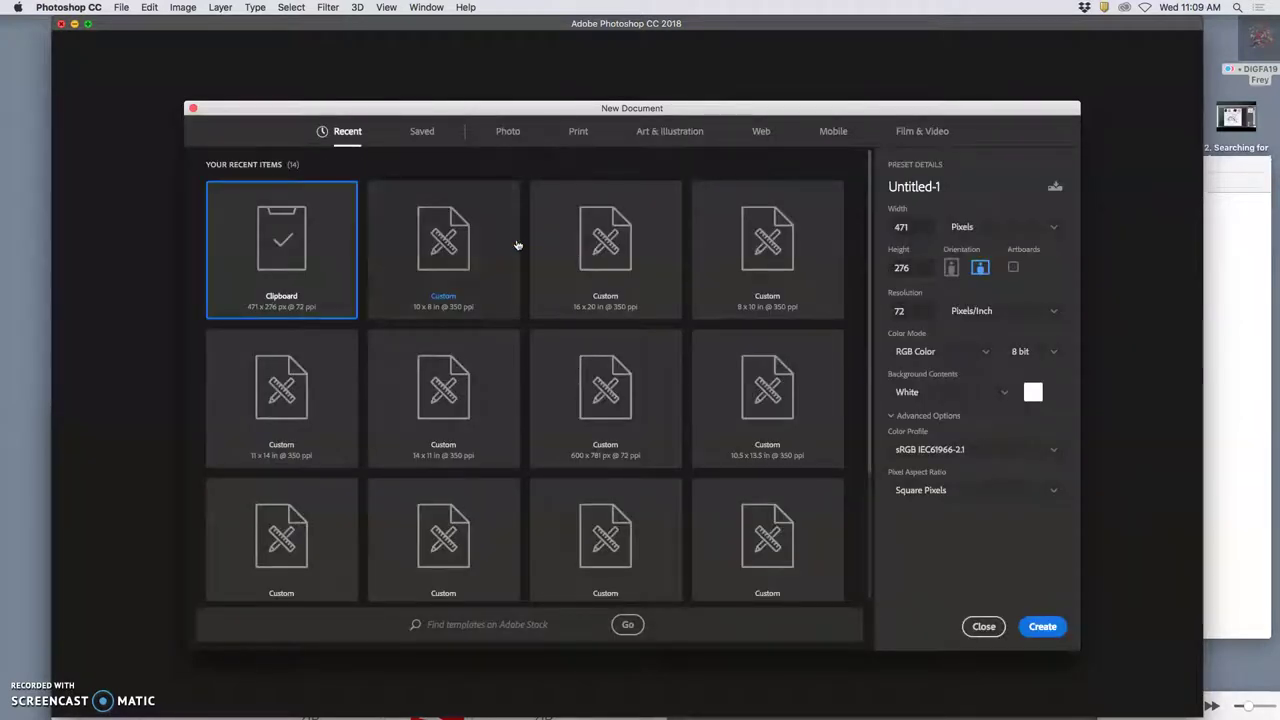
- Make the new document 14 × 11 inches at 350 pixels per inch
{"action": "left_click", "coordinate": [966, 228]}
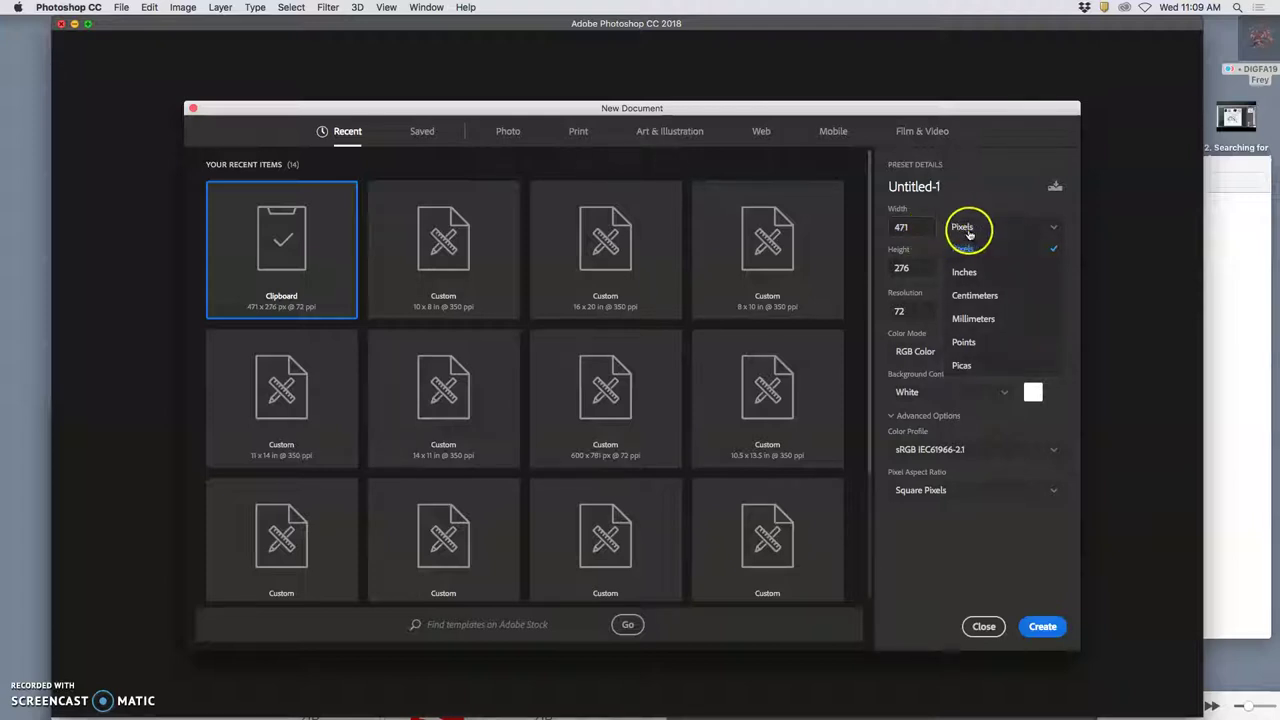
{"action": "left_click", "coordinate": [958, 270]}
{"action": "left_click", "coordinate": [914, 228]}
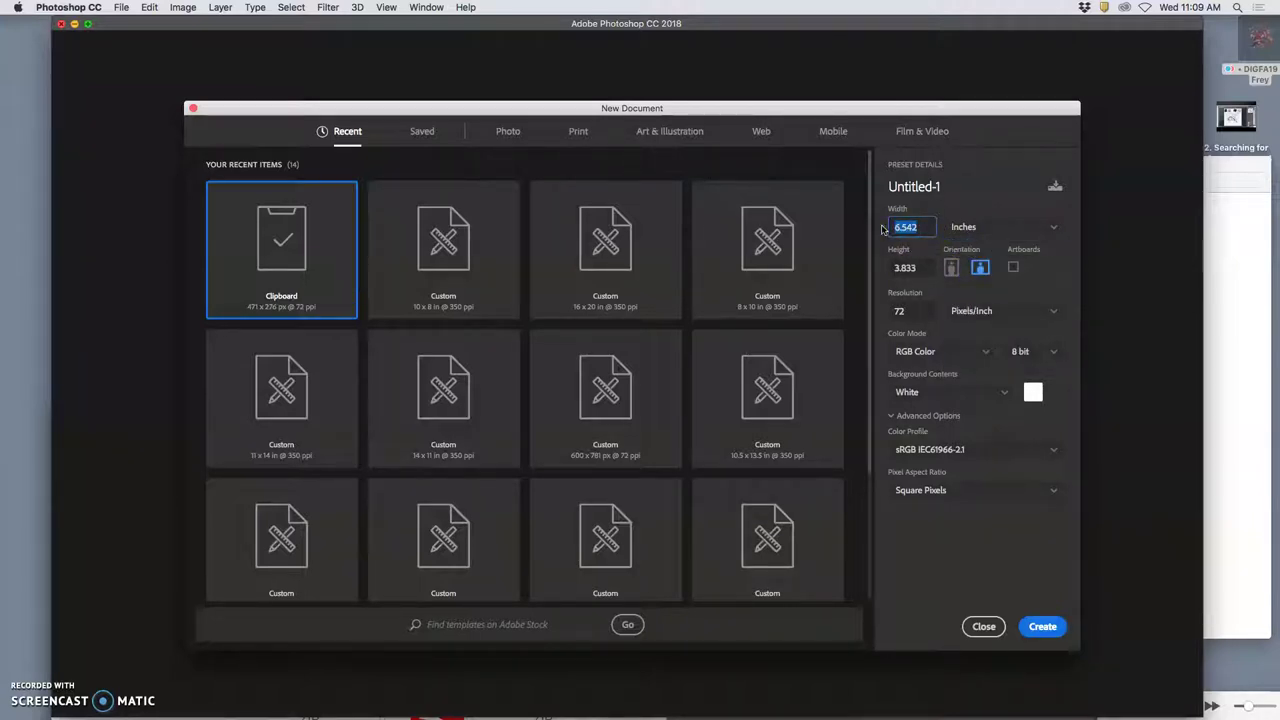
{"action": "type", "text": "14"}
{"action": "left_click", "coordinate": [915, 268]}
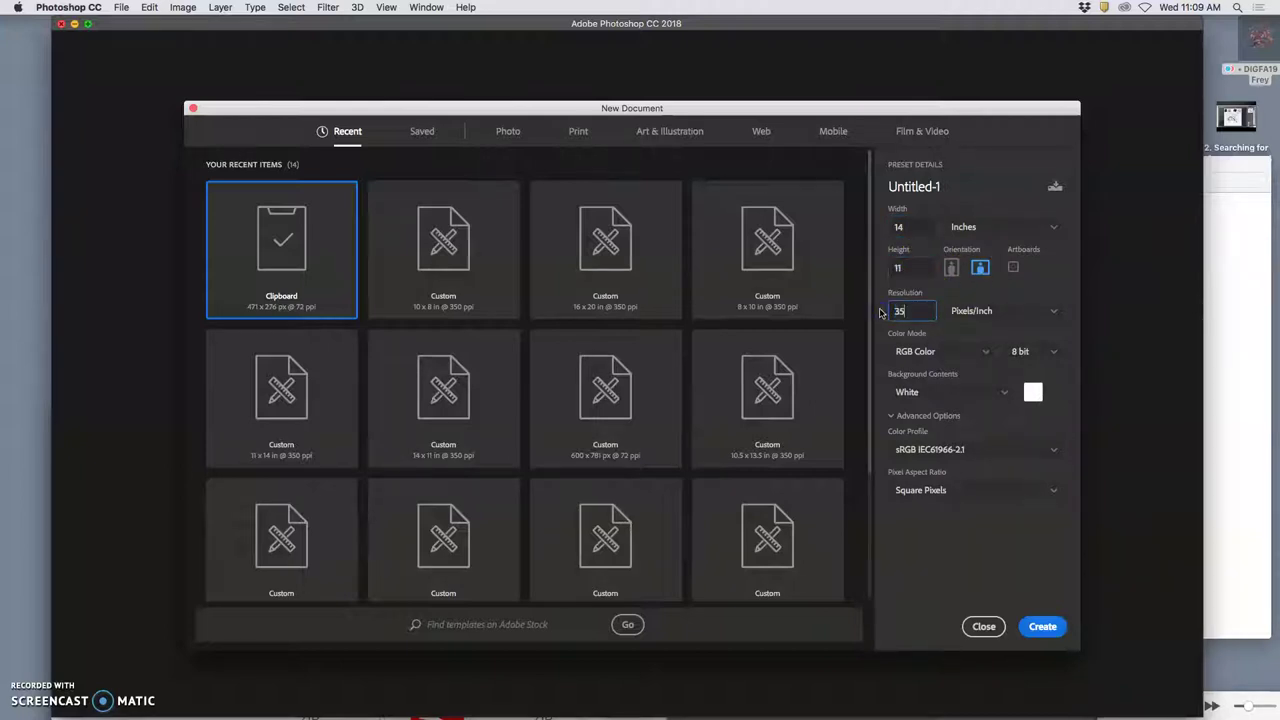
{"action": "left_click", "coordinate": [957, 313]}
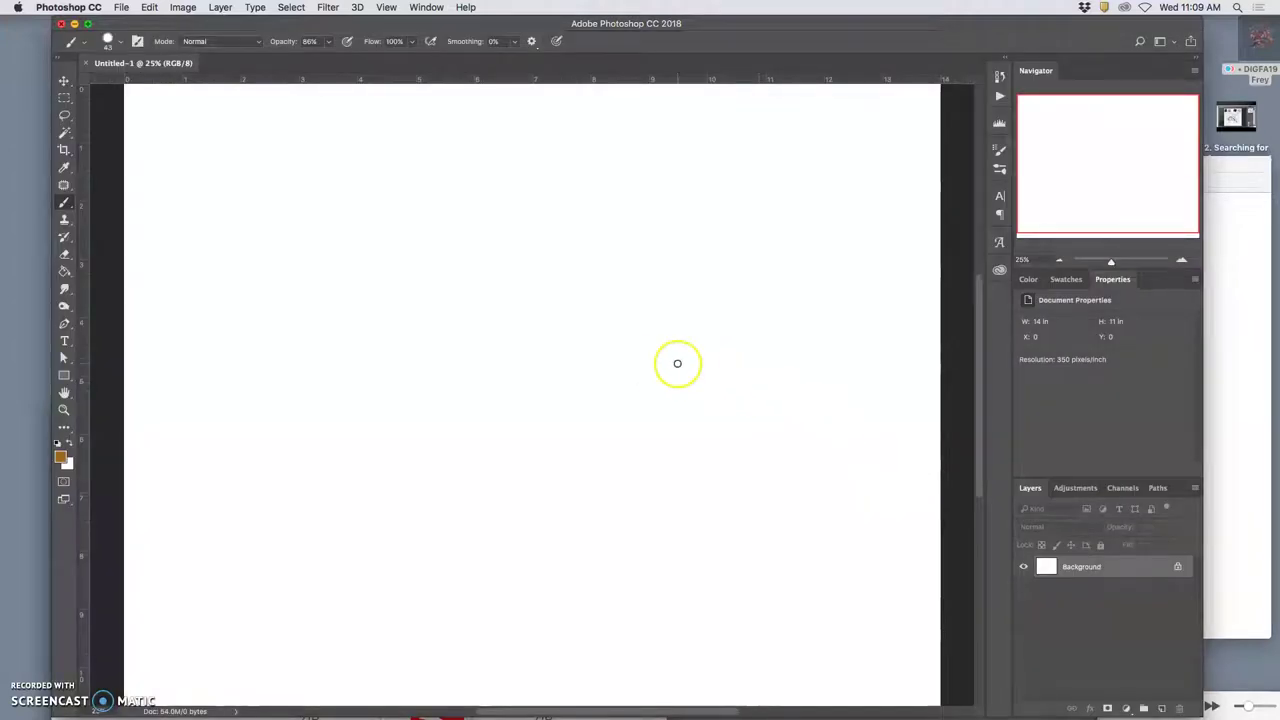
- Drag the creature sketch file from the desktop onto the new canvas as a layer
{"action": "scroll", "coordinate": [677, 363], "scroll_direction": "down", "scroll_amount": 1}
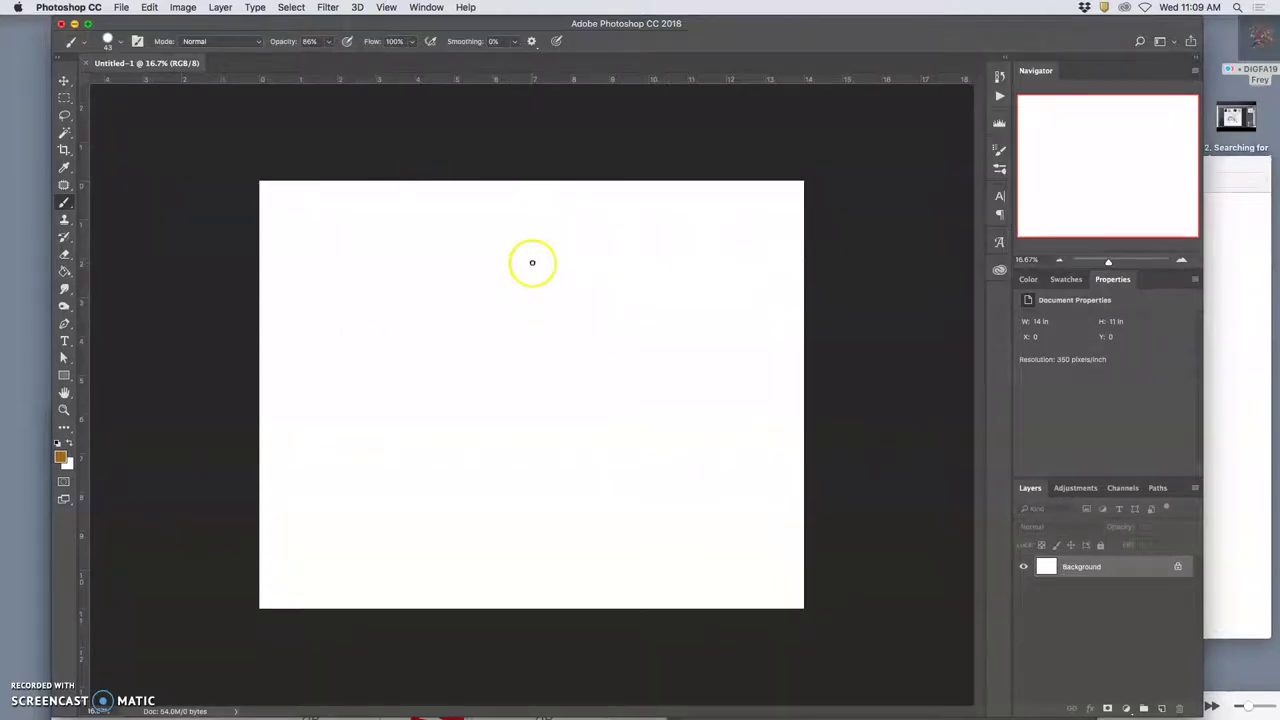
{"action": "key", "text": "F11"}
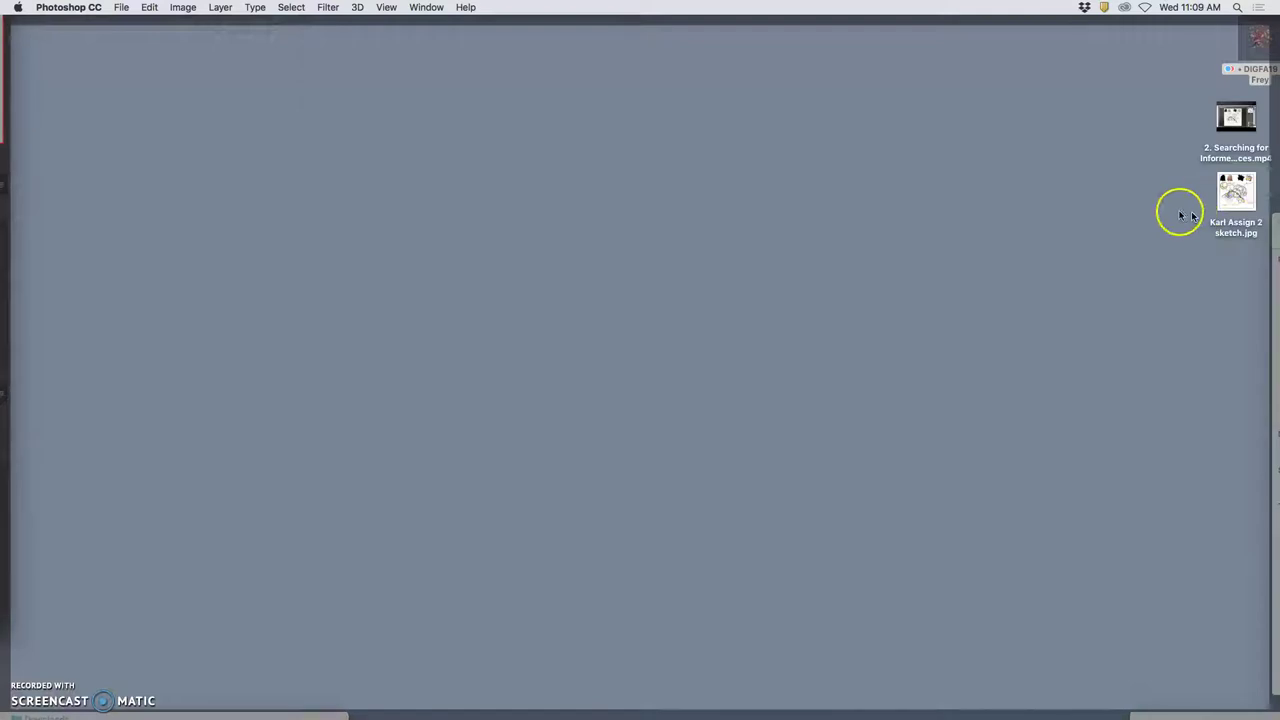
{"action": "key", "text": "F11"}
{"action": "mouse_move", "coordinate": [1250, 200]}
{"action": "left_mouse_down"}
{"action": "mouse_move", "coordinate": [1237, 191]}
{"action": "mouse_move", "coordinate": [700, 309]}
{"action": "mouse_move", "coordinate": [645, 335]}
{"action": "left_mouse_up"}
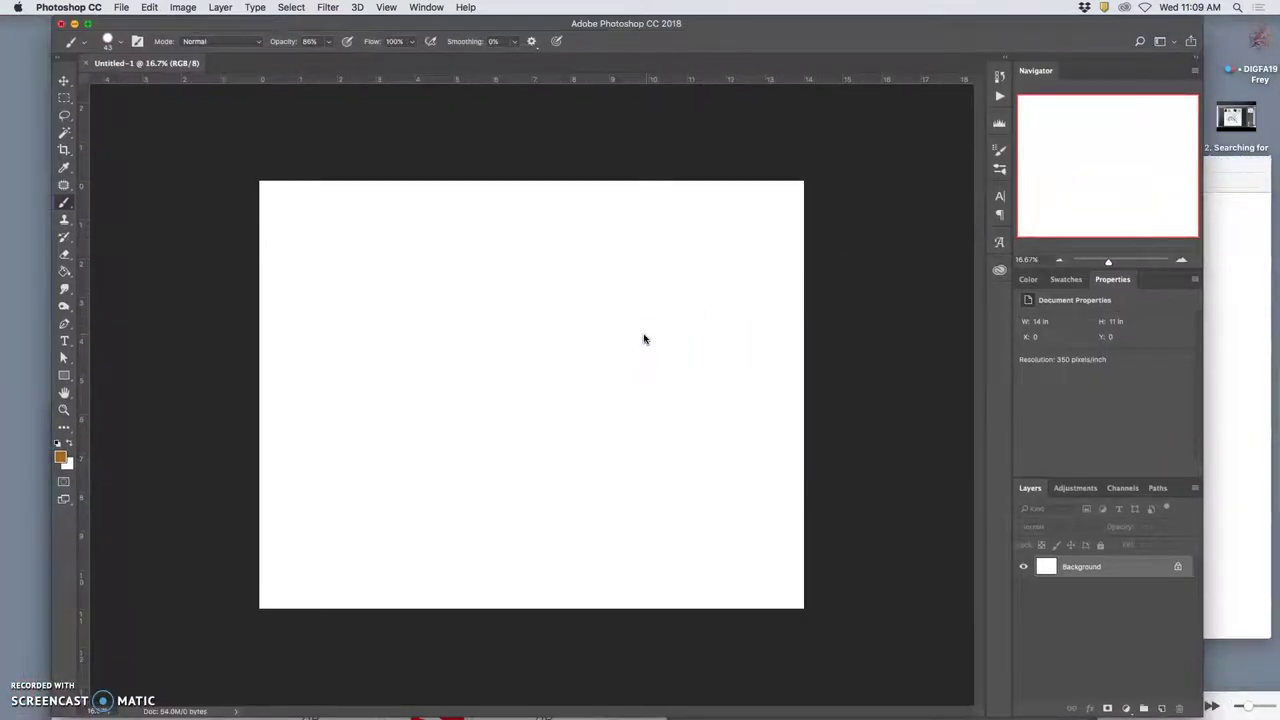
{"action": "left_click_drag", "start_coordinate": [644, 339], "coordinate": [644, 339]}
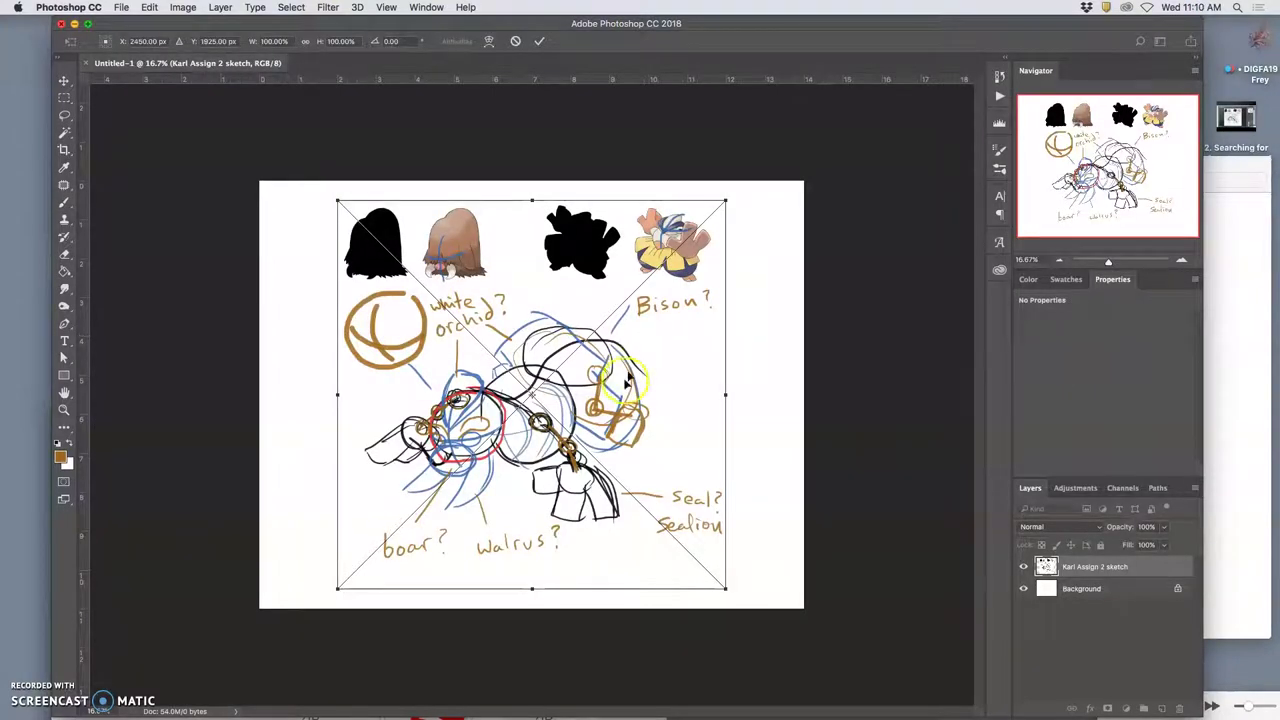
- Enlarge the sketch to about 166%, shift it up and right, and commit
{"action": "left_click", "coordinate": [704, 252]}
{"action": "mouse_move", "coordinate": [729, 203]}
{"action": "left_mouse_down"}
{"action": "mouse_move", "coordinate": [834, 103]}
{"action": "mouse_move", "coordinate": [866, 91]}
{"action": "left_mouse_up"}
{"action": "left_click_drag", "start_coordinate": [666, 396], "coordinate": [694, 363]}
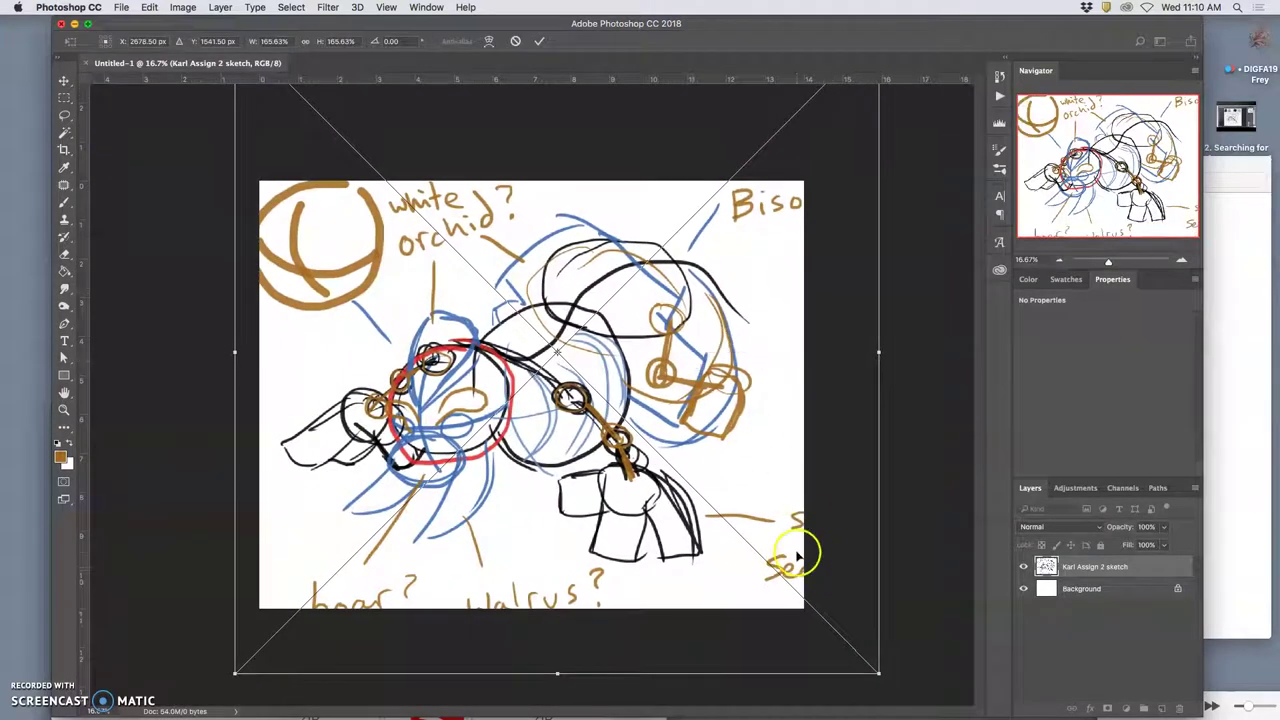
{"action": "key", "text": "Return"}
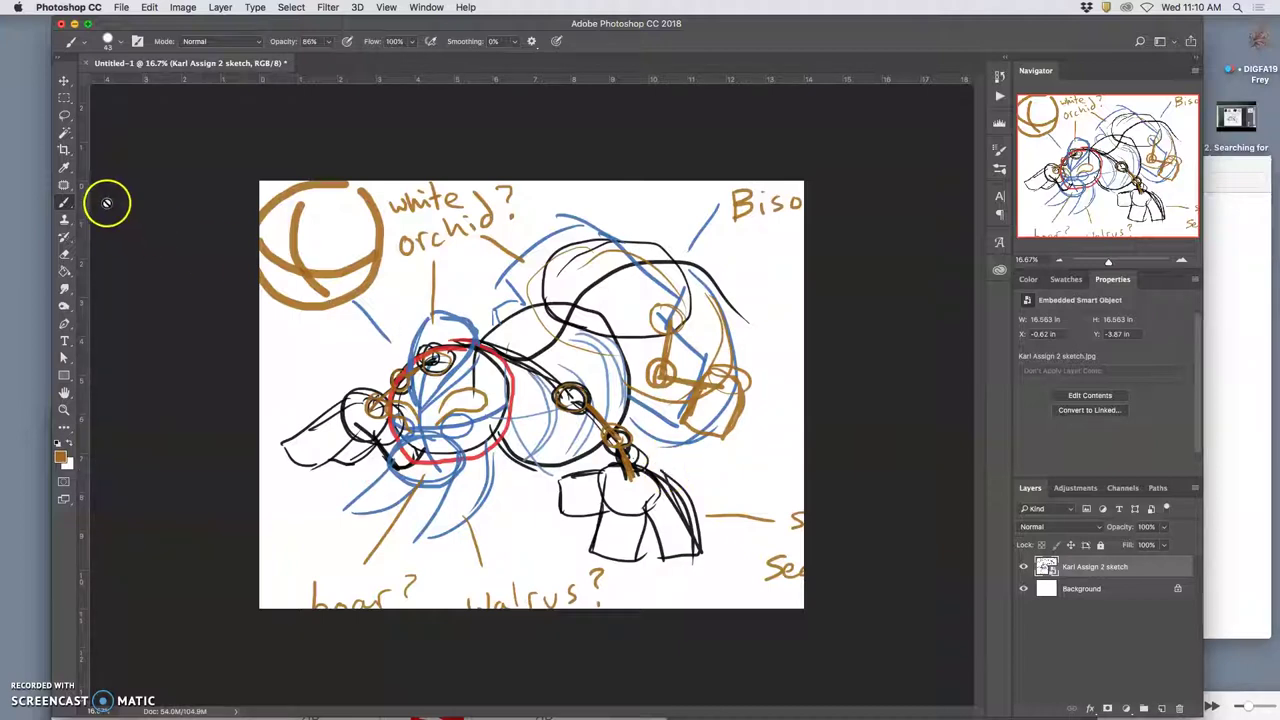
- Drag cyan guides onto the left, top, right and bottom edges of the page
{"action": "left_click", "coordinate": [64, 84]}
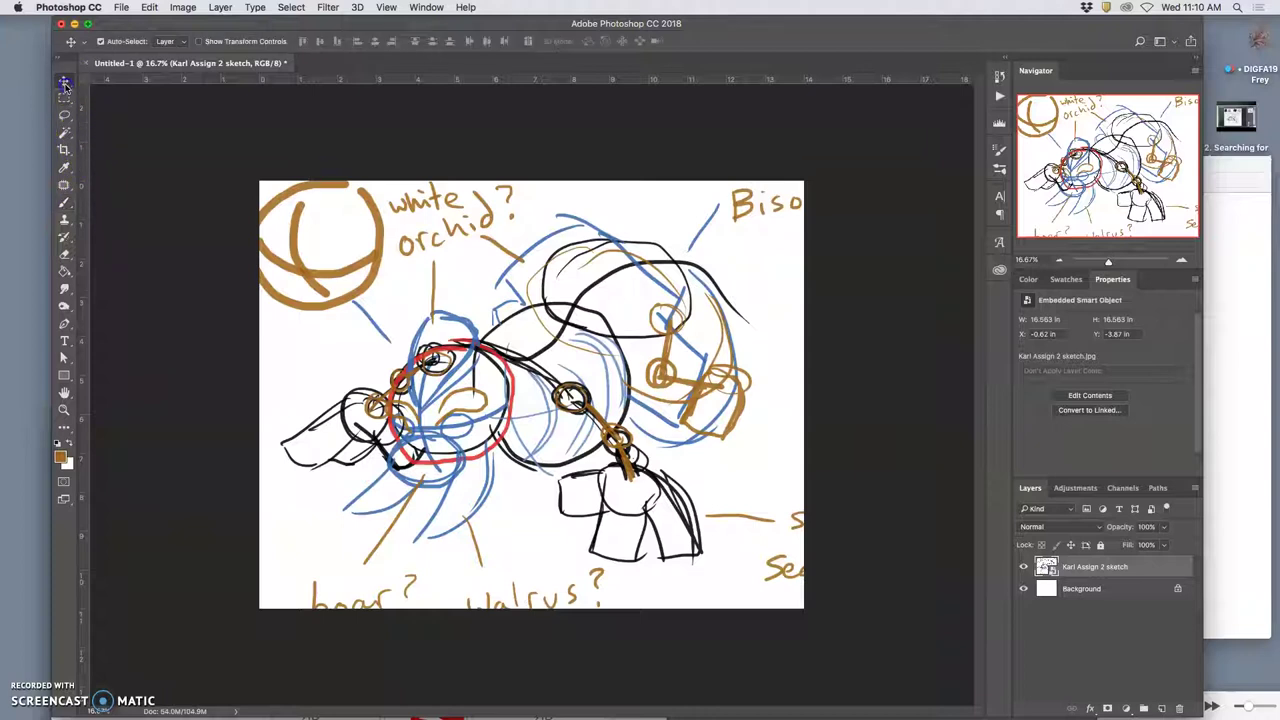
{"action": "left_click_drag", "start_coordinate": [87, 119], "coordinate": [260, 140]}
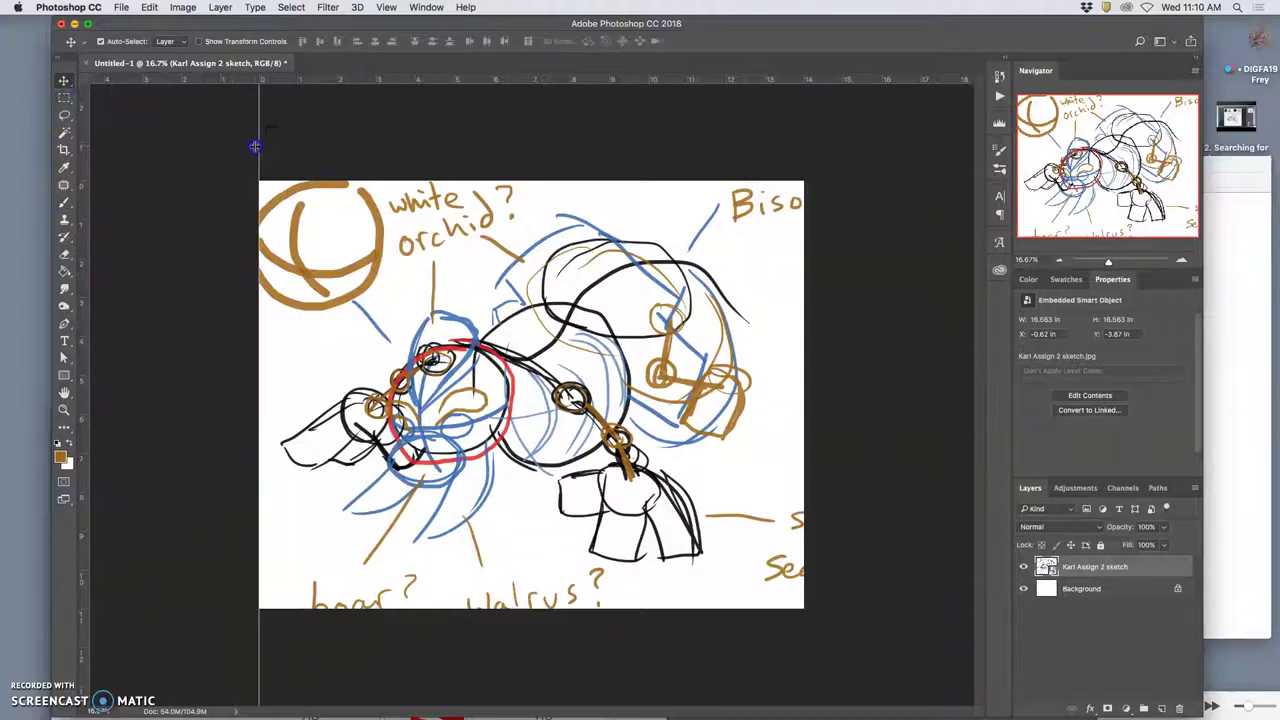
{"action": "left_click", "coordinate": [424, 310]}
{"action": "left_click_drag", "start_coordinate": [526, 83], "coordinate": [535, 181]}
{"action": "left_click", "coordinate": [632, 268]}
{"action": "left_click_drag", "start_coordinate": [86, 254], "coordinate": [803, 285]}
{"action": "left_click_drag", "start_coordinate": [597, 80], "coordinate": [588, 607]}
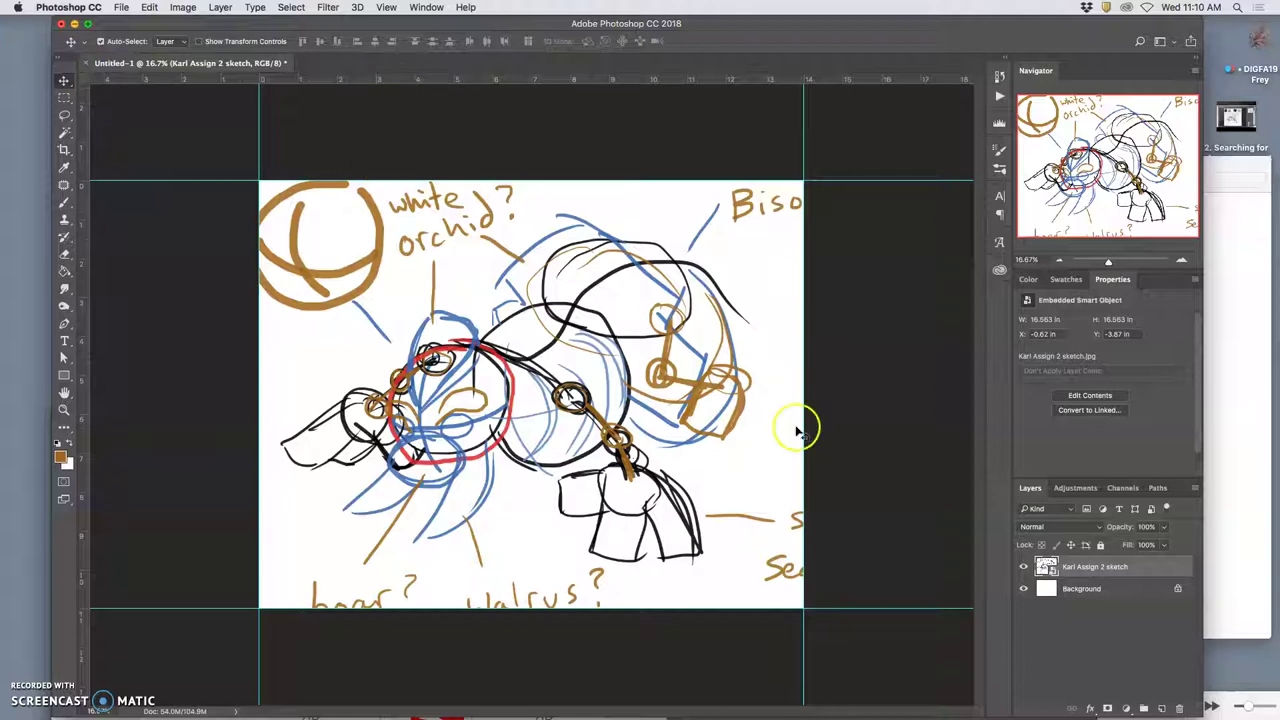
- Select the Background layer as the target layer
{"action": "left_click", "coordinate": [186, 9]}
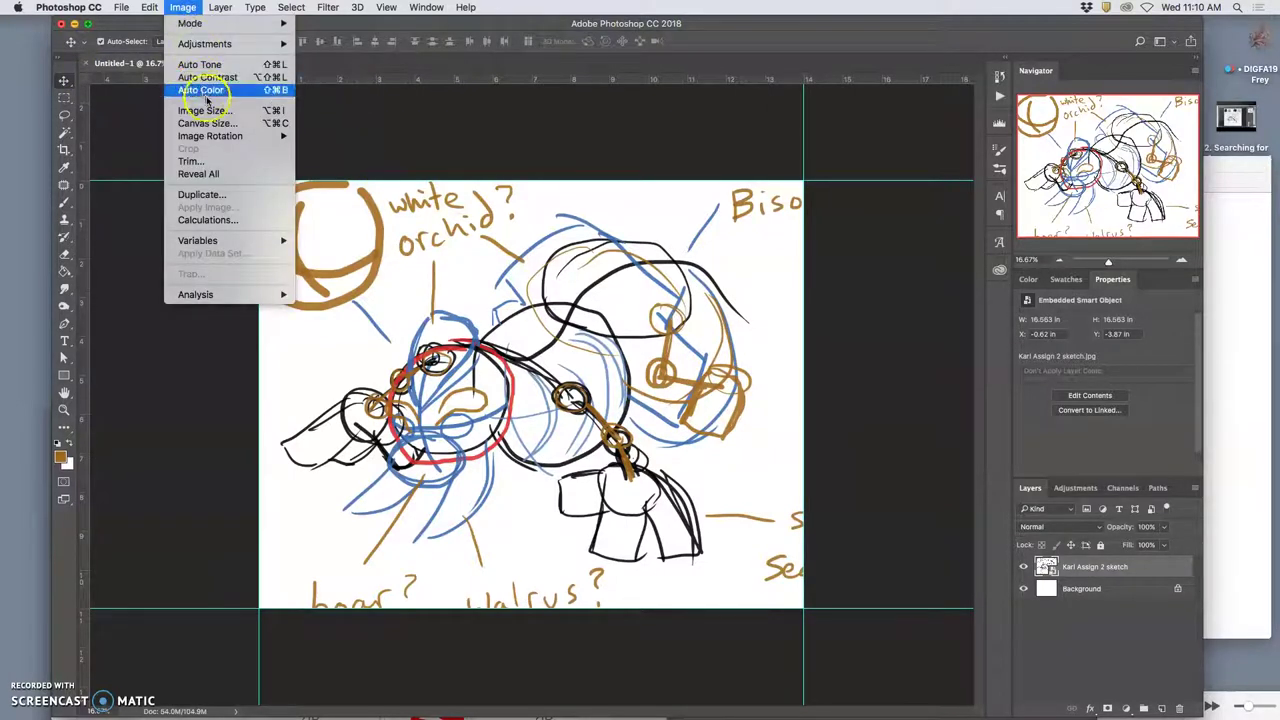
{"action": "left_click", "coordinate": [1115, 597]}
{"action": "left_click", "coordinate": [1115, 597]}
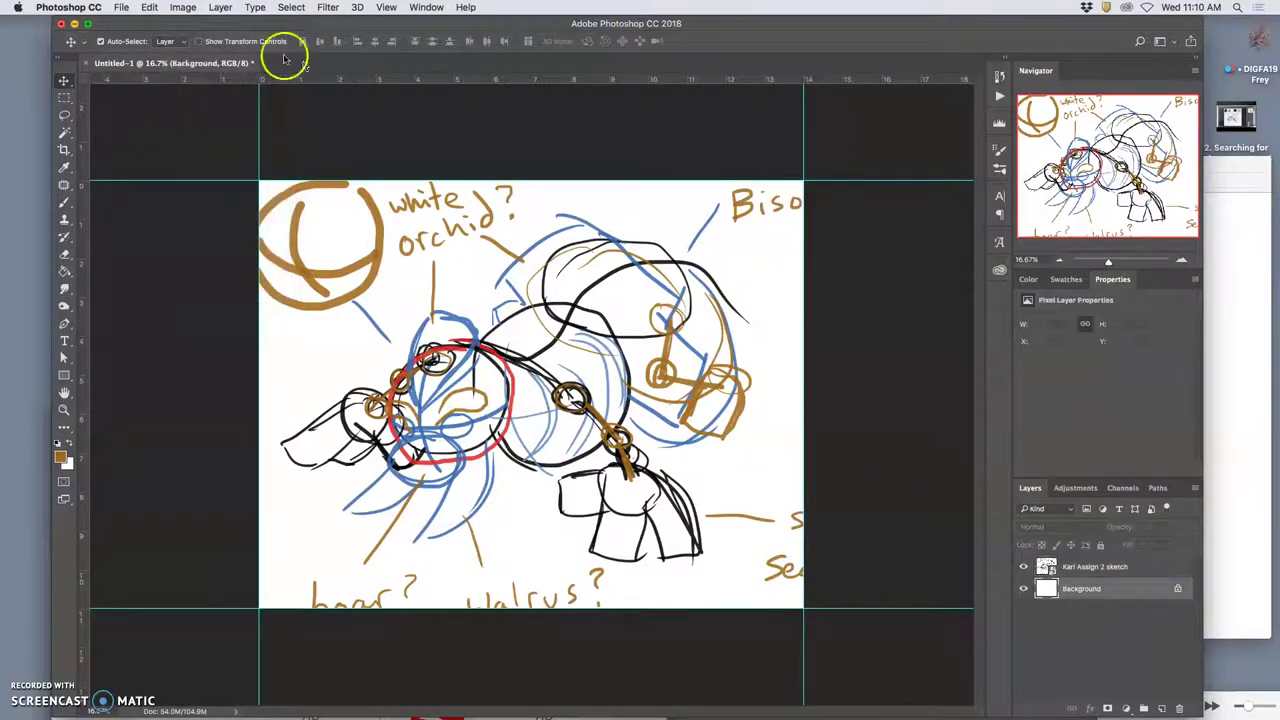
- Resize the canvas to 40 × 30 inches with grey extension, then zoom out
{"action": "left_click", "coordinate": [183, 7]}
{"action": "left_click", "coordinate": [207, 123]}
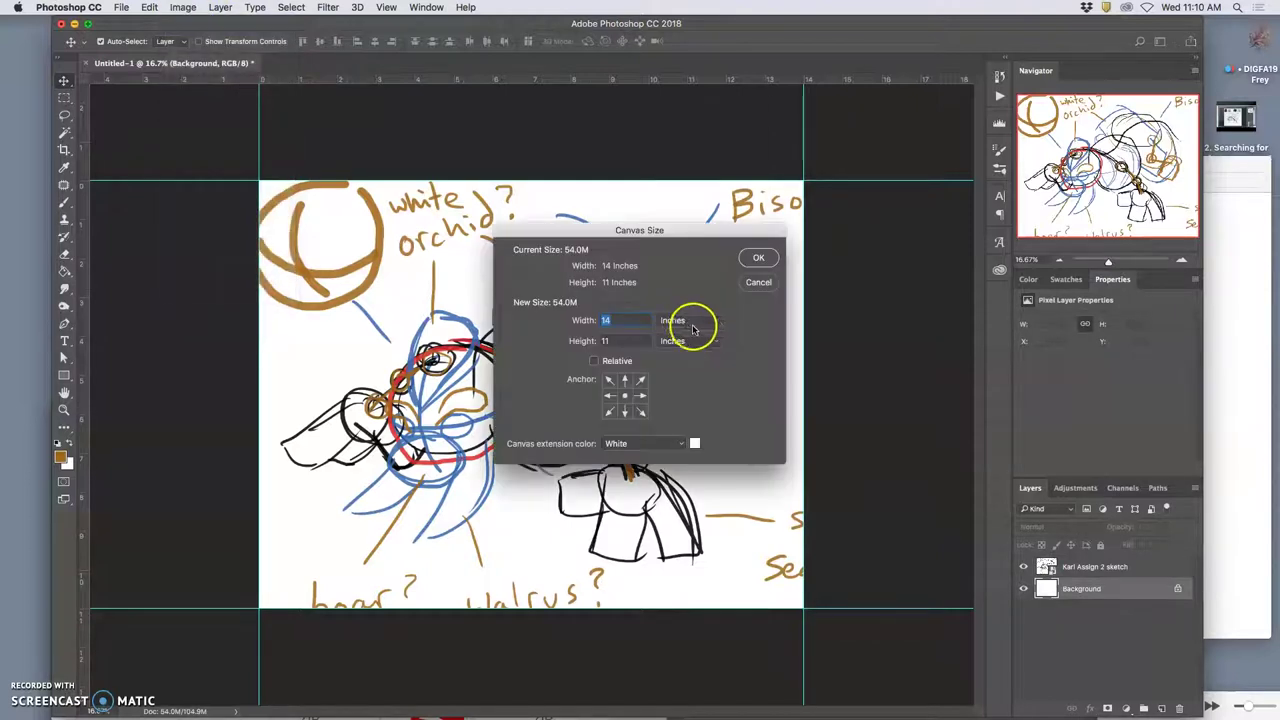
{"action": "type", "text": "40"}
{"action": "key", "text": "Tab"}
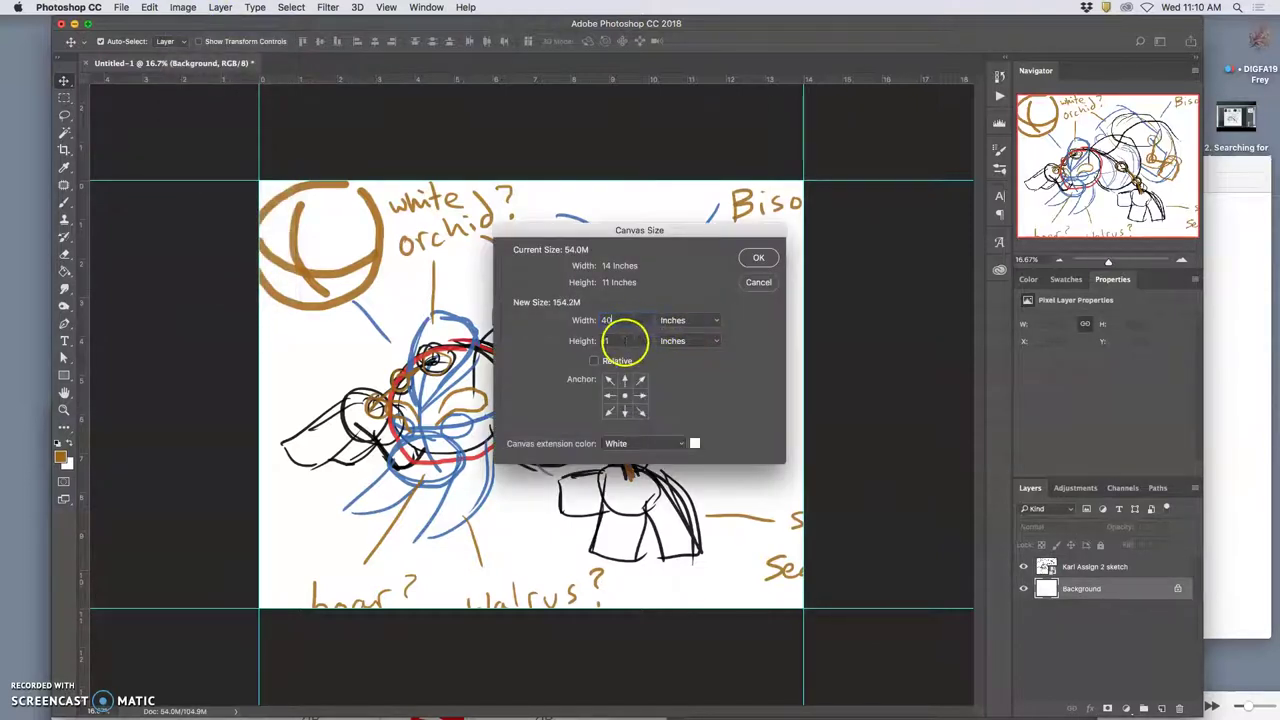
{"action": "type", "text": "30"}
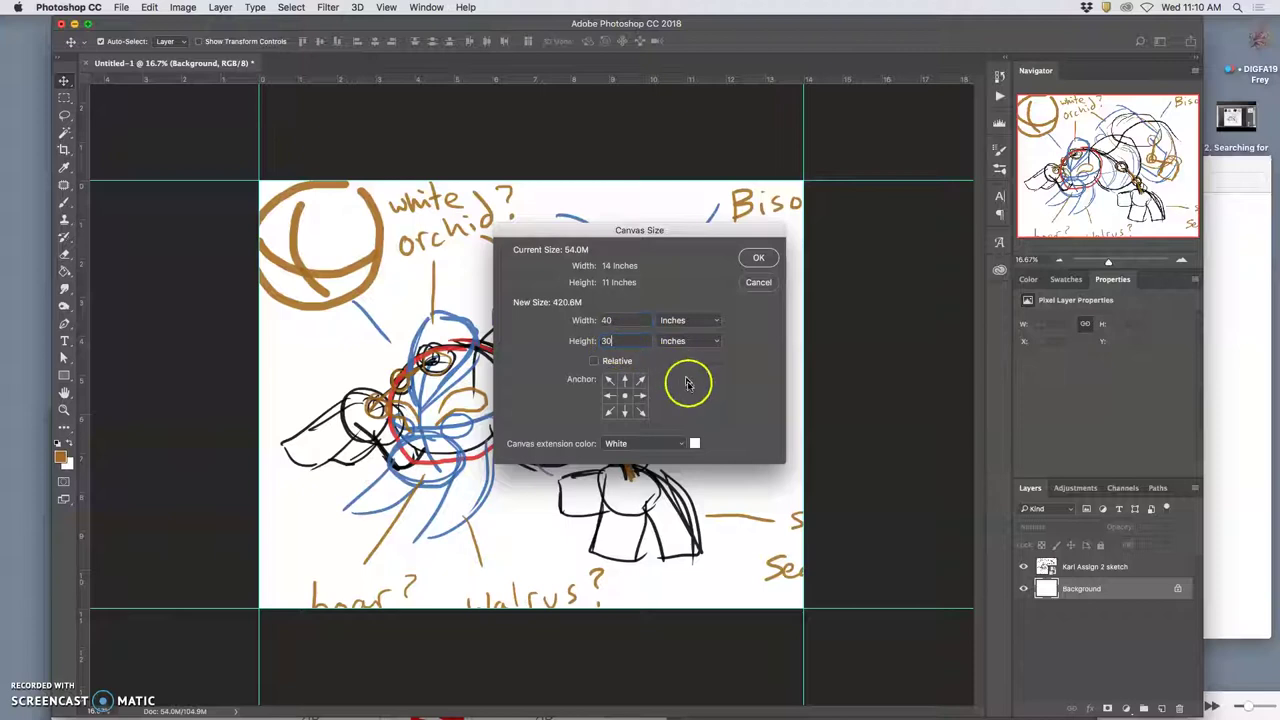
{"action": "left_click", "coordinate": [683, 443]}
{"action": "left_click", "coordinate": [616, 465]}
{"action": "left_click", "coordinate": [762, 268]}
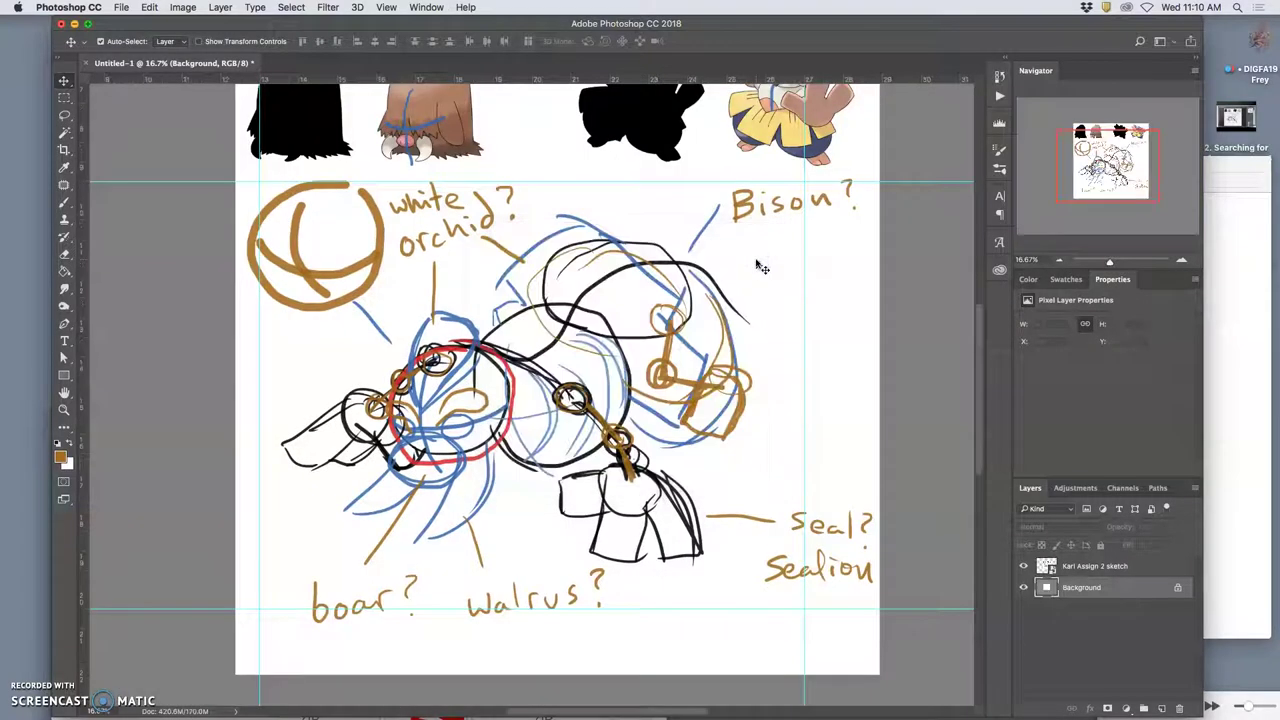
{"action": "key", "text": "super+minus"}
{"action": "key", "text": "super+minus"}
{"action": "key", "text": "super+minus"}
{"action": "left_click", "coordinate": [540, 290]}
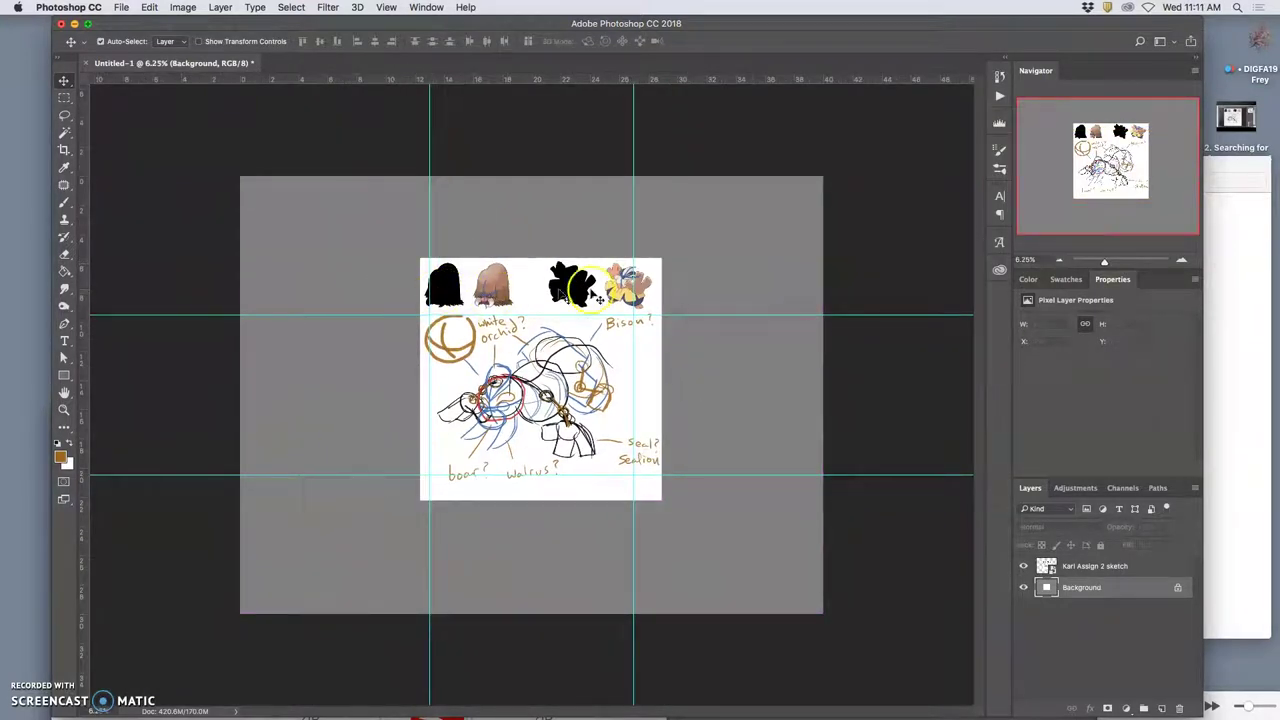
- From the head folder, drag the grey walrus photo onto the canvas, then cancel placing it
{"action": "left_click", "coordinate": [1226, 309]}
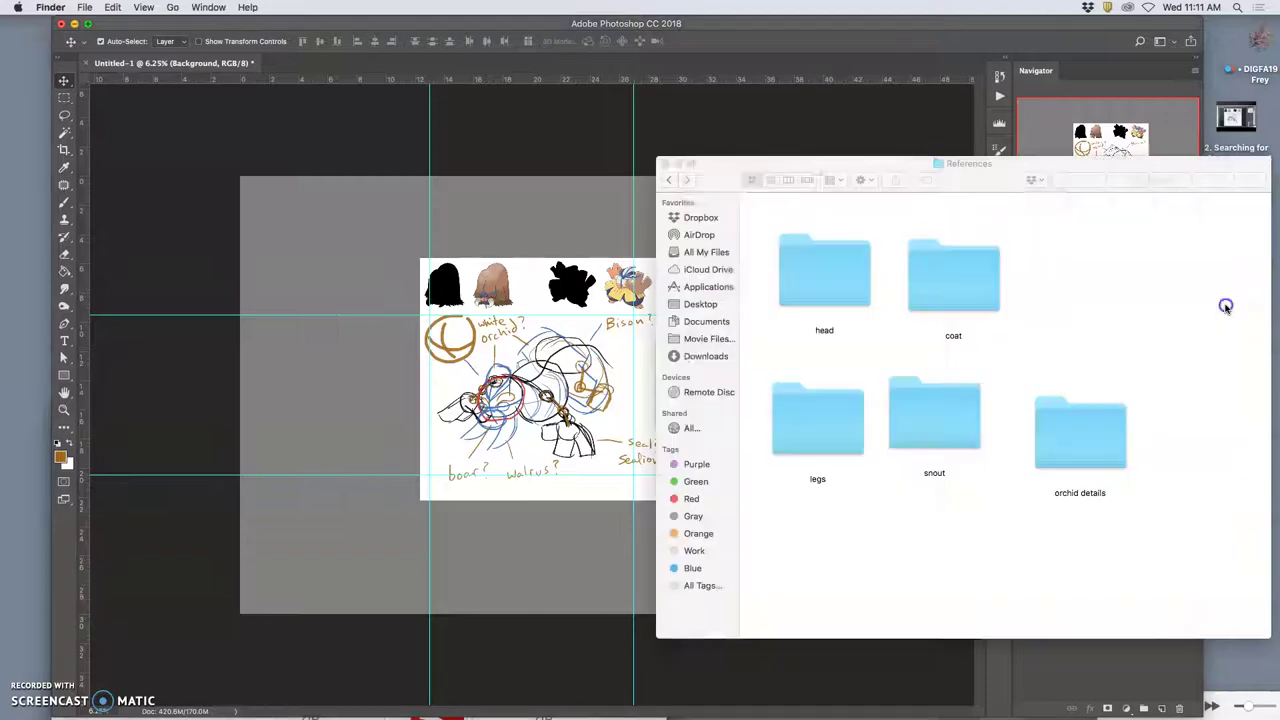
{"action": "double_click", "coordinate": [862, 292]}
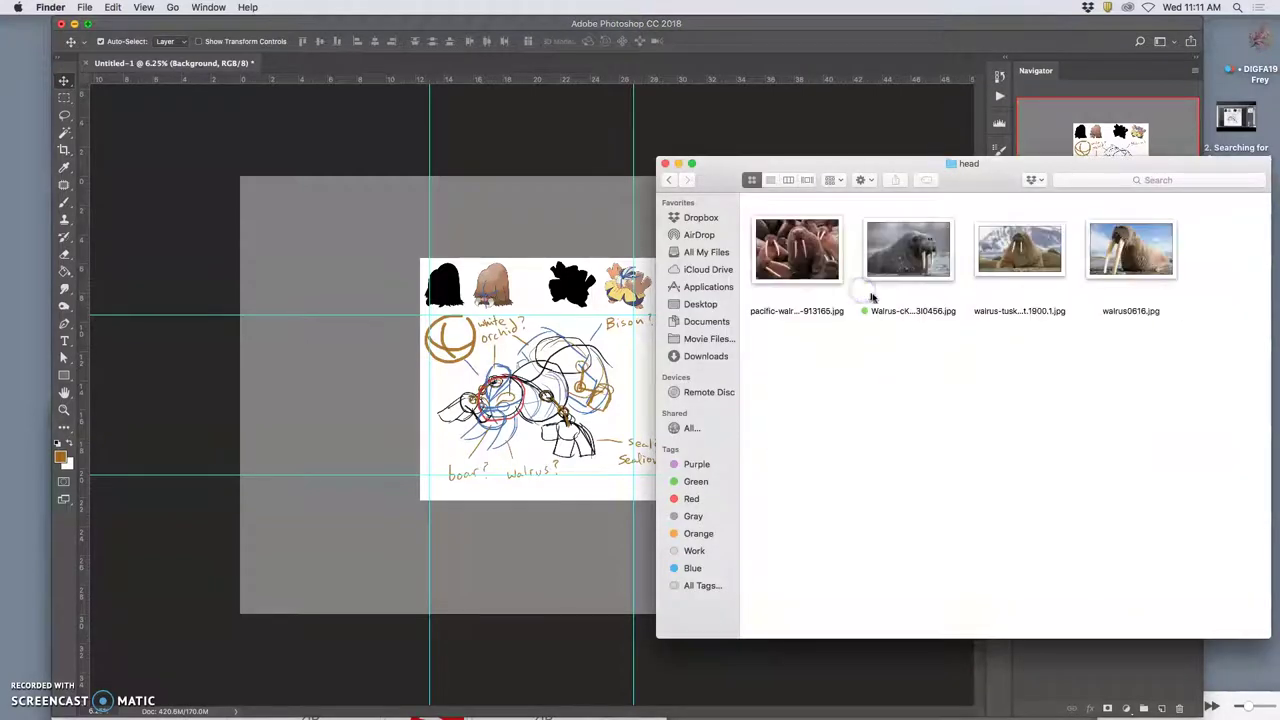
{"action": "left_click", "coordinate": [903, 333]}
{"action": "left_click", "coordinate": [900, 257]}
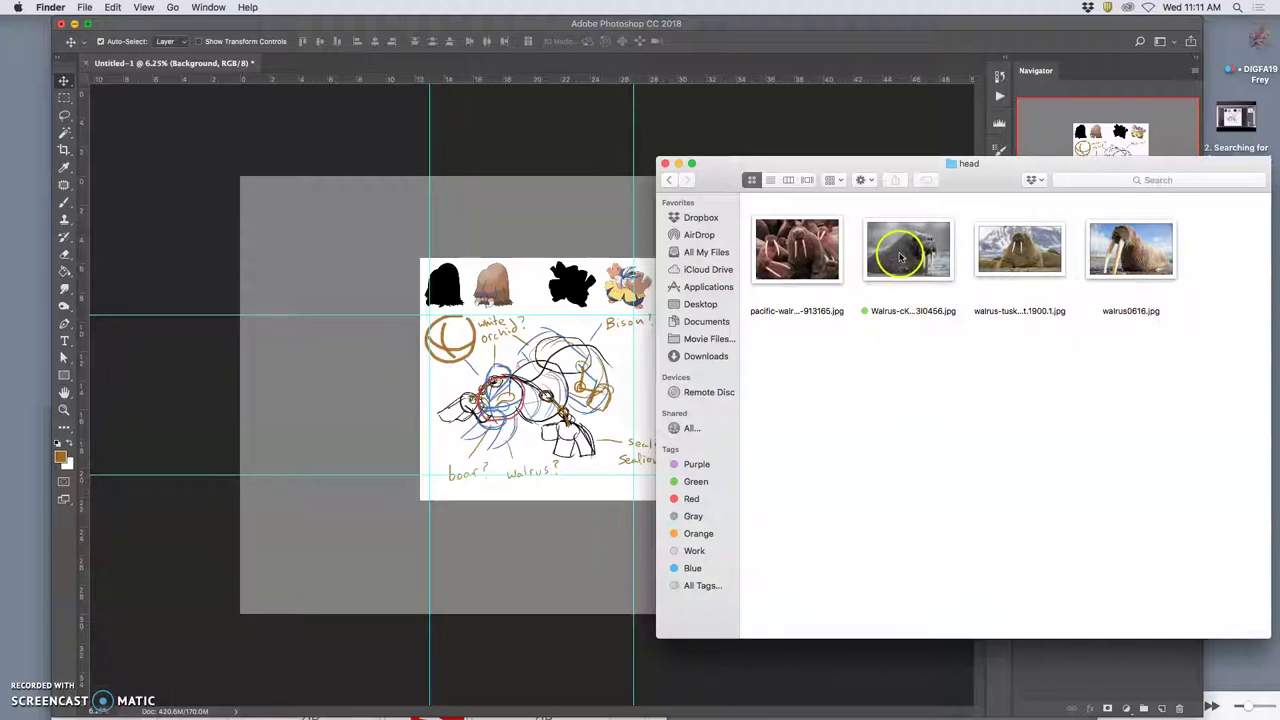
{"action": "left_click_drag", "start_coordinate": [920, 250], "coordinate": [371, 283]}
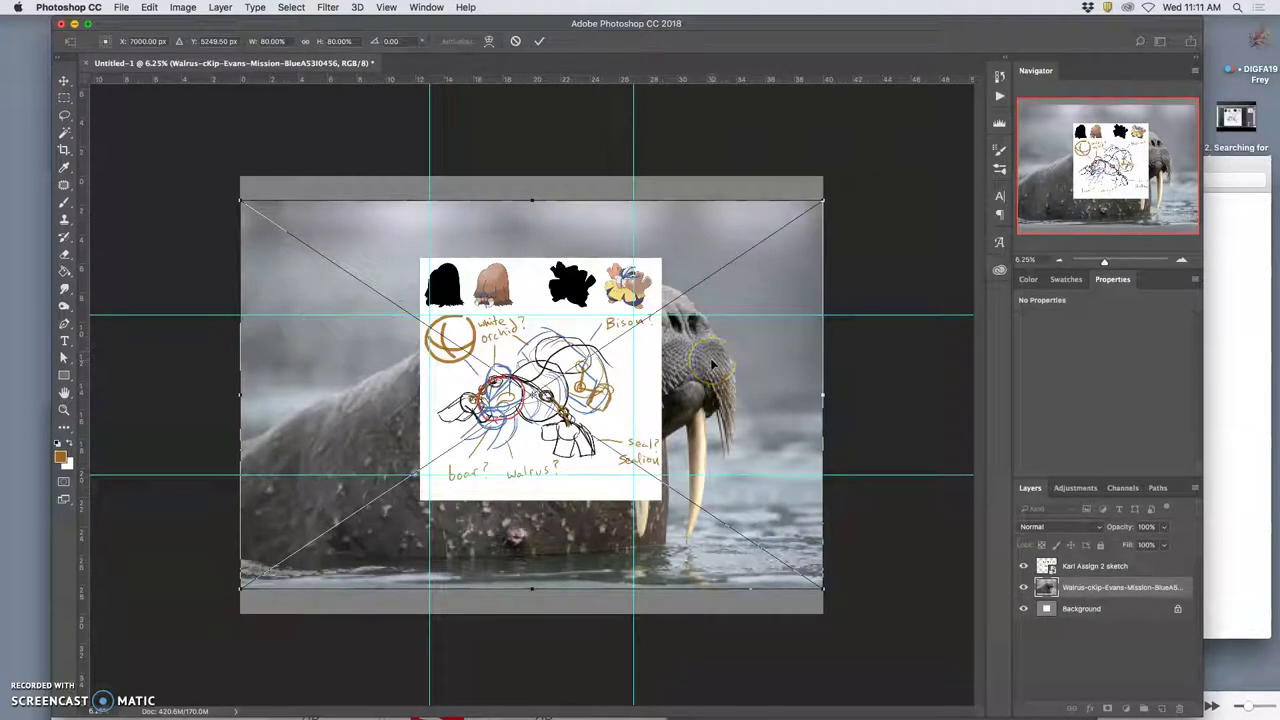
{"action": "key", "text": "Escape"}
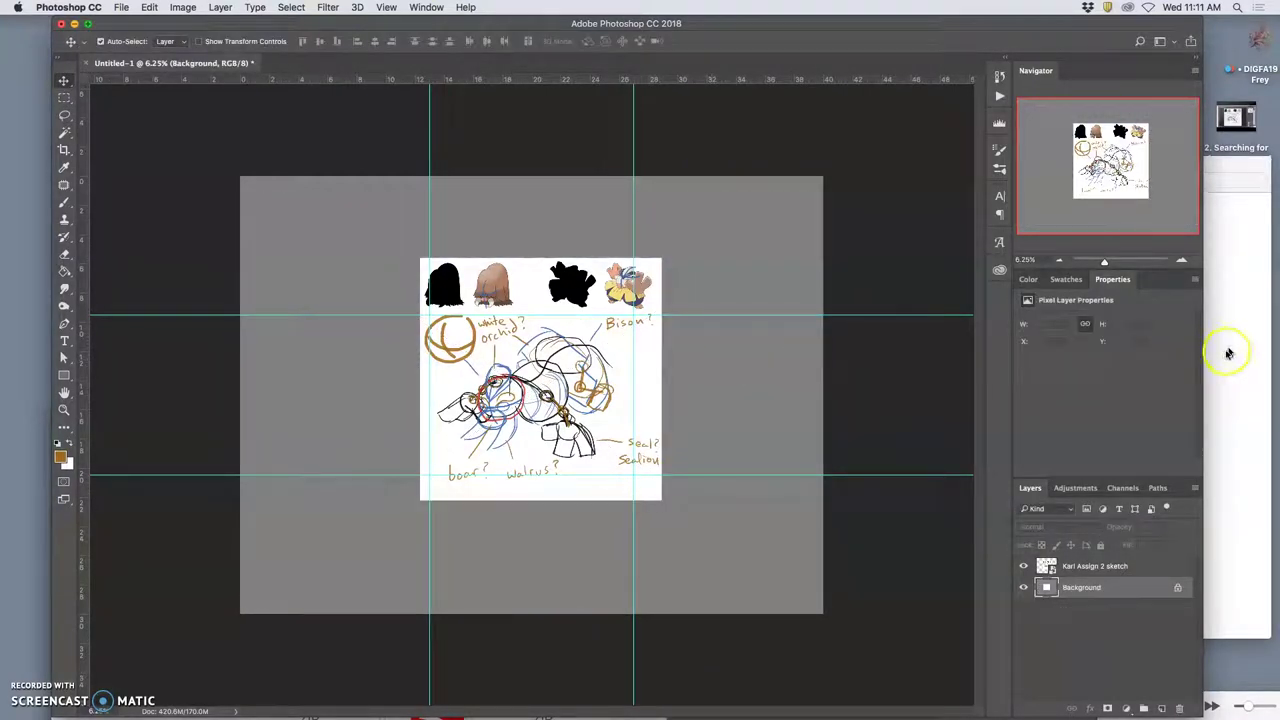
- With the sketch layer selected, place the grey walrus photo again and flip it horizontally
{"action": "left_click", "coordinate": [1111, 566]}
{"action": "left_click", "coordinate": [1238, 436]}
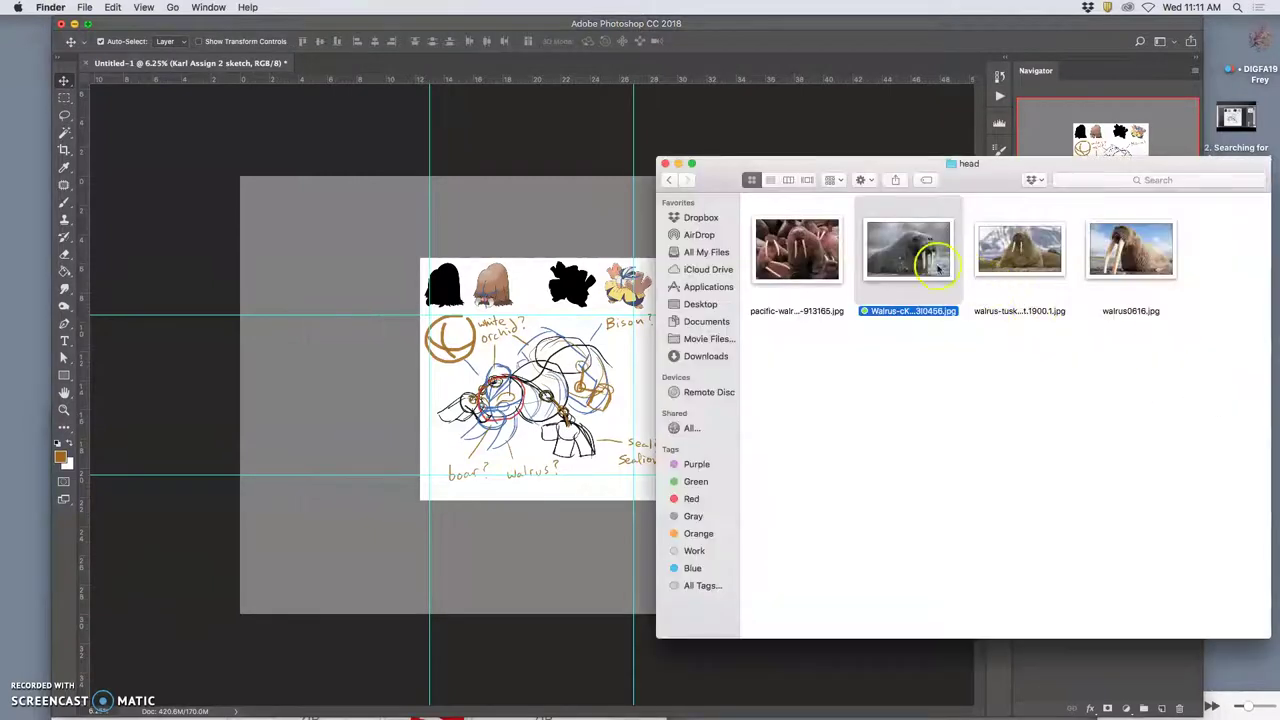
{"action": "left_click_drag", "start_coordinate": [938, 262], "coordinate": [550, 420]}
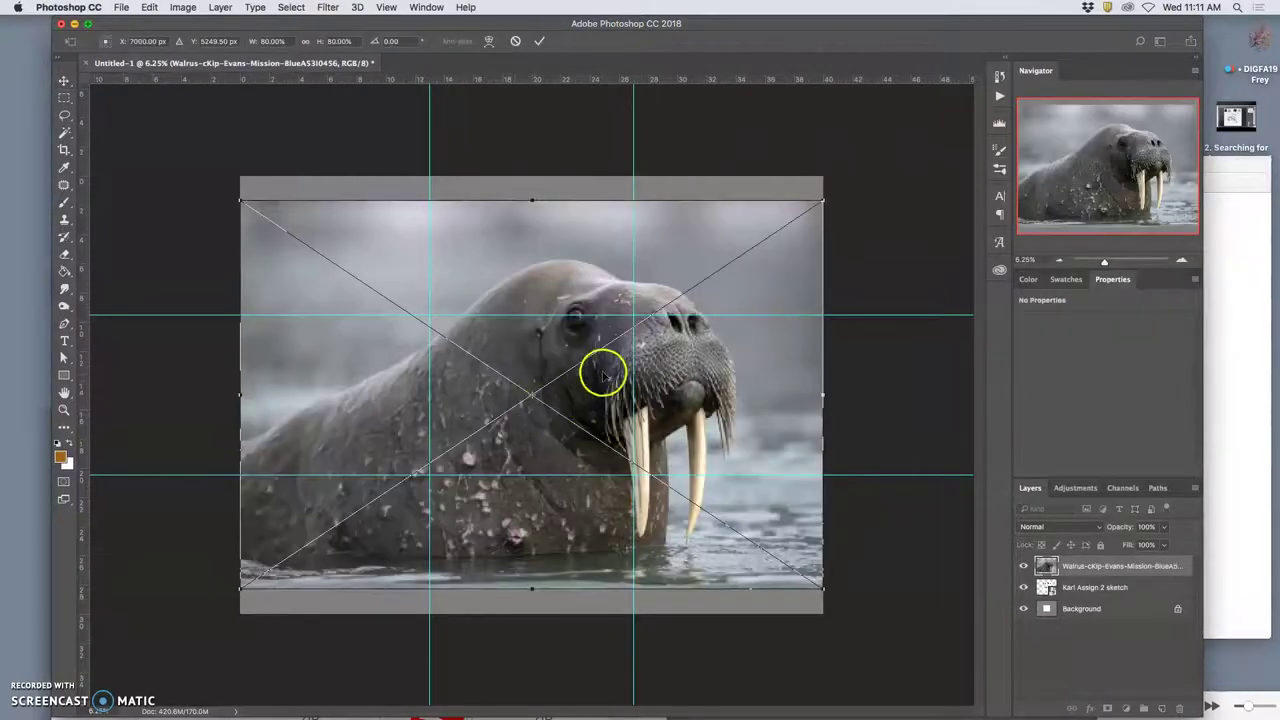
{"action": "right_click", "coordinate": [567, 373]}
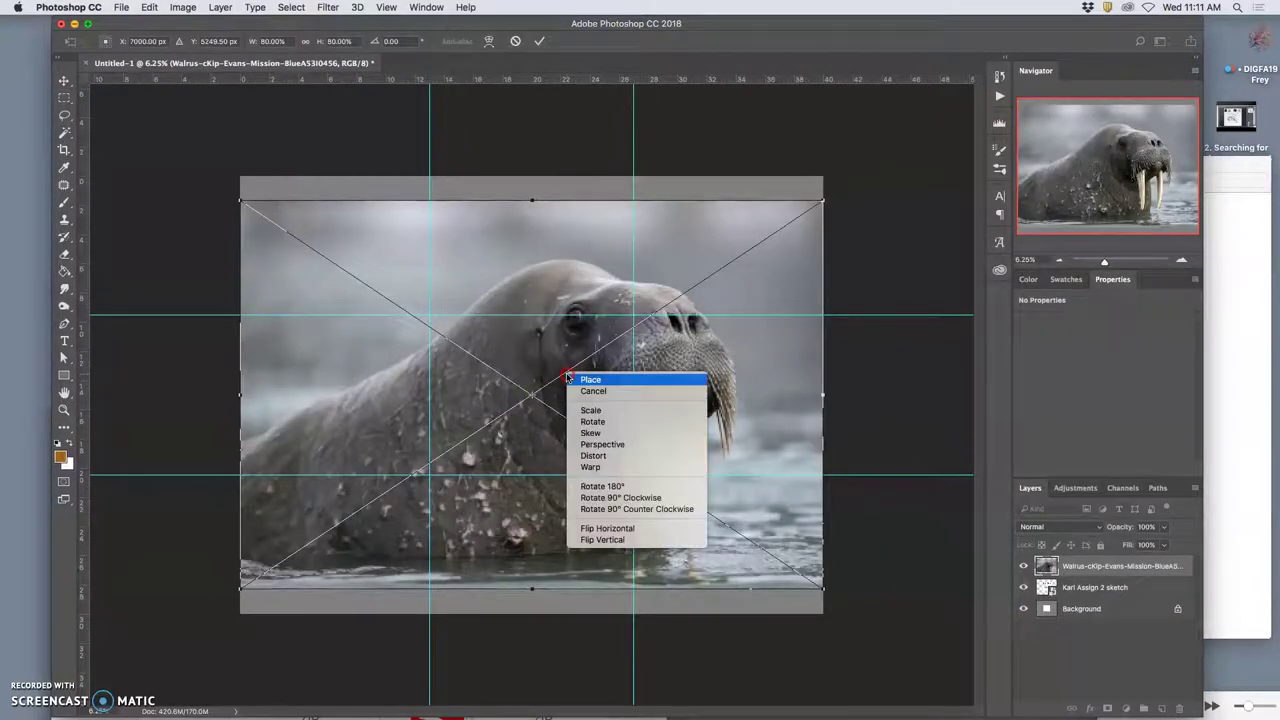
{"action": "left_click", "coordinate": [635, 529]}
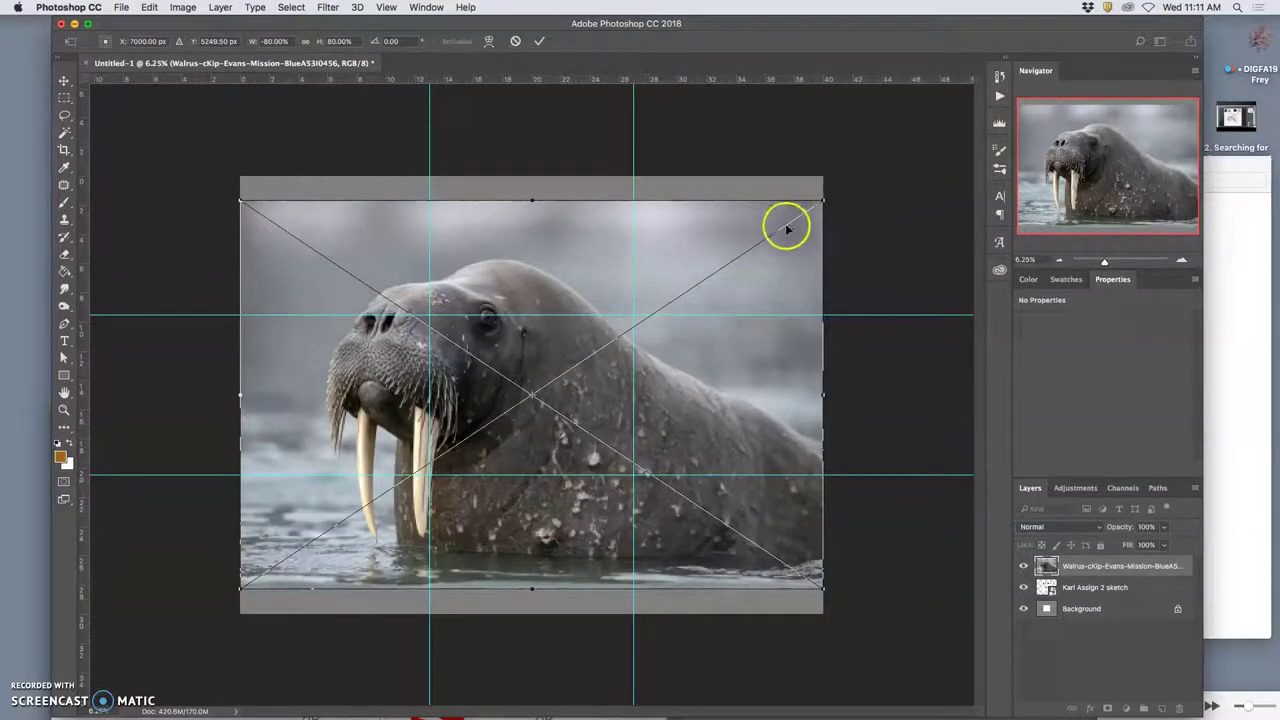
- Shrink and rotate the walrus photo, commit, and move it to the lower left
{"action": "left_click_drag", "start_coordinate": [819, 201], "coordinate": [681, 300]}
{"action": "left_click_drag", "start_coordinate": [523, 371], "coordinate": [382, 292]}
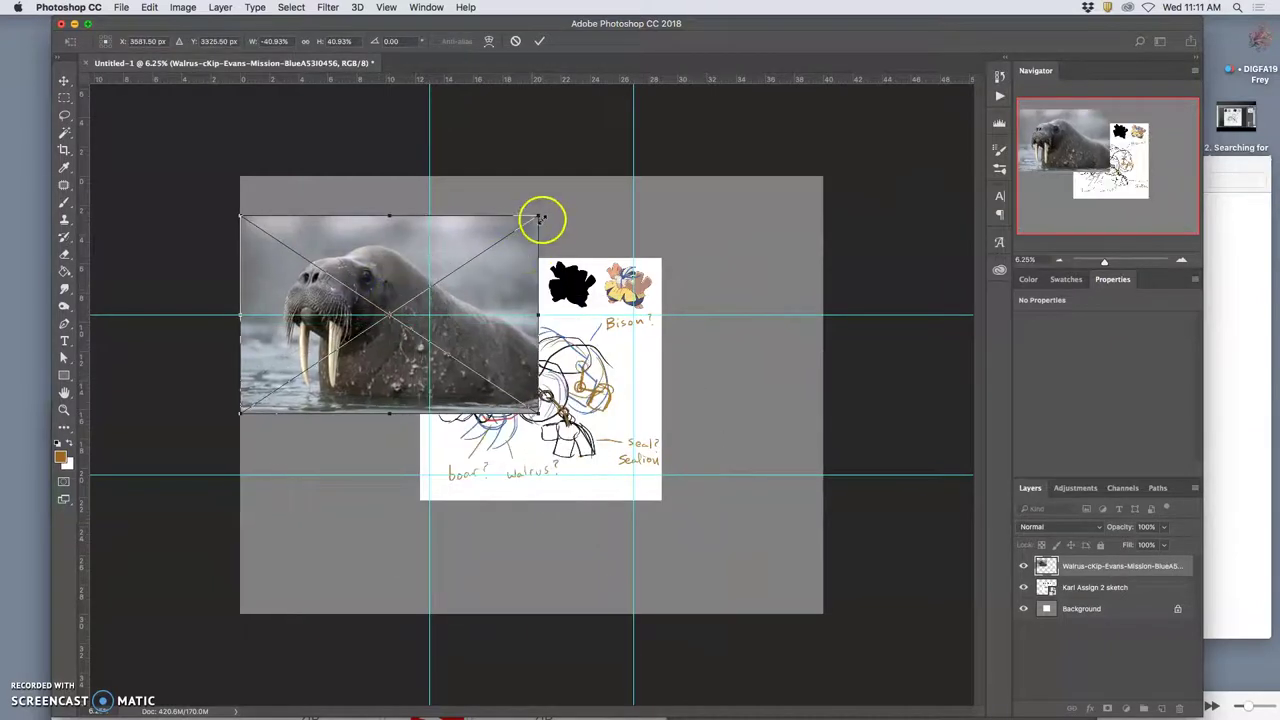
{"action": "left_click_drag", "start_coordinate": [534, 219], "coordinate": [447, 192]}
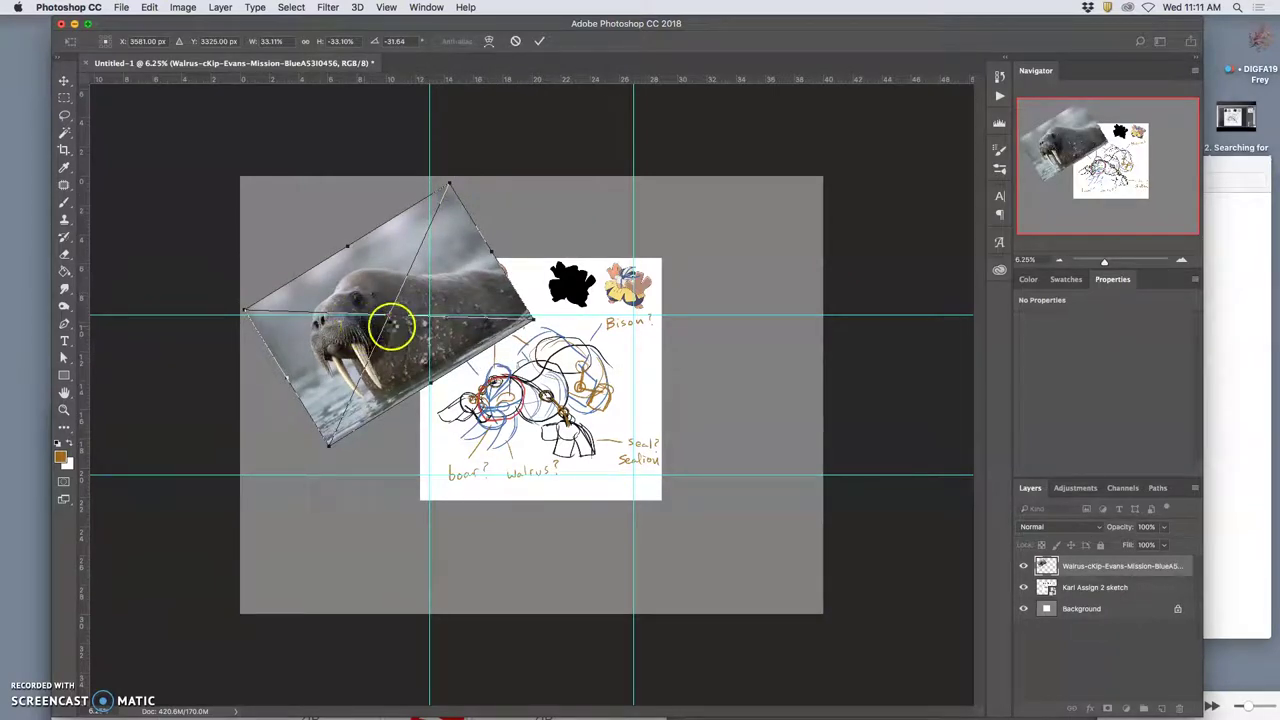
{"action": "key", "text": "Return"}
{"action": "left_click_drag", "start_coordinate": [400, 291], "coordinate": [336, 504]}
- Place the tusked brown walrus photo from the head folder and move it above the sketch
{"action": "left_click", "coordinate": [1222, 490]}
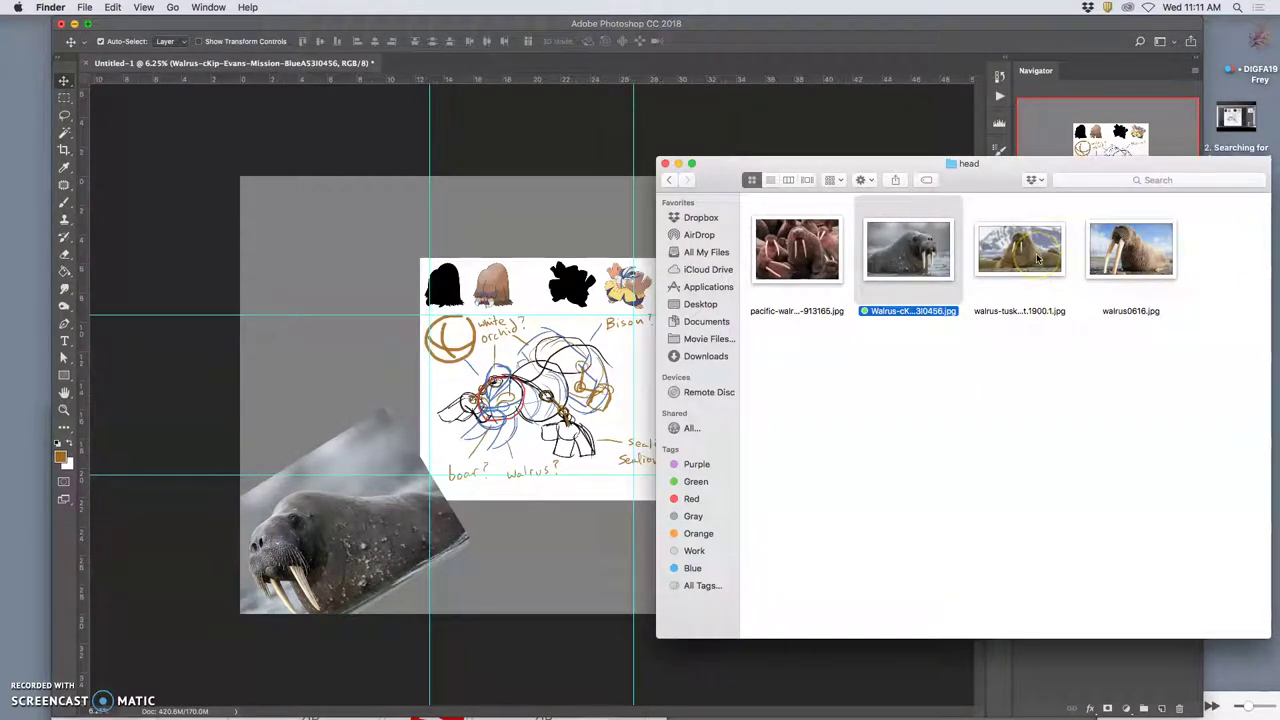
{"action": "left_click_drag", "start_coordinate": [1032, 252], "coordinate": [590, 383]}
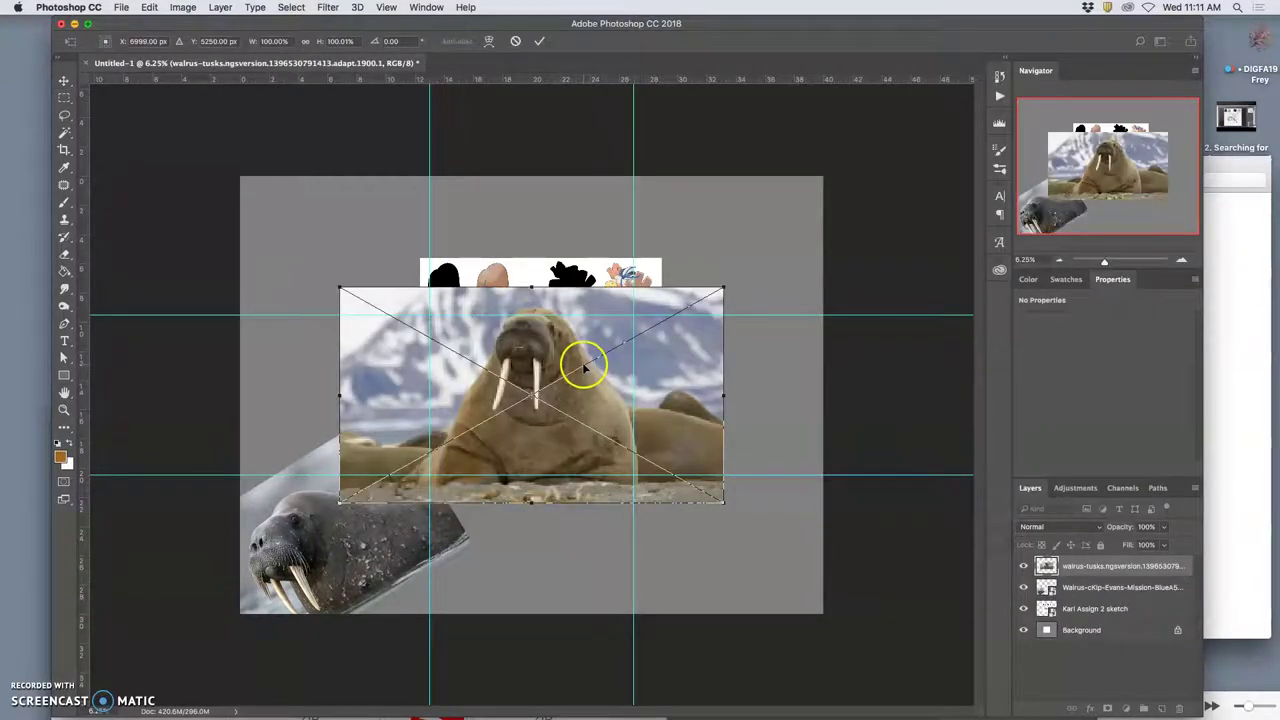
{"action": "key", "text": "Return"}
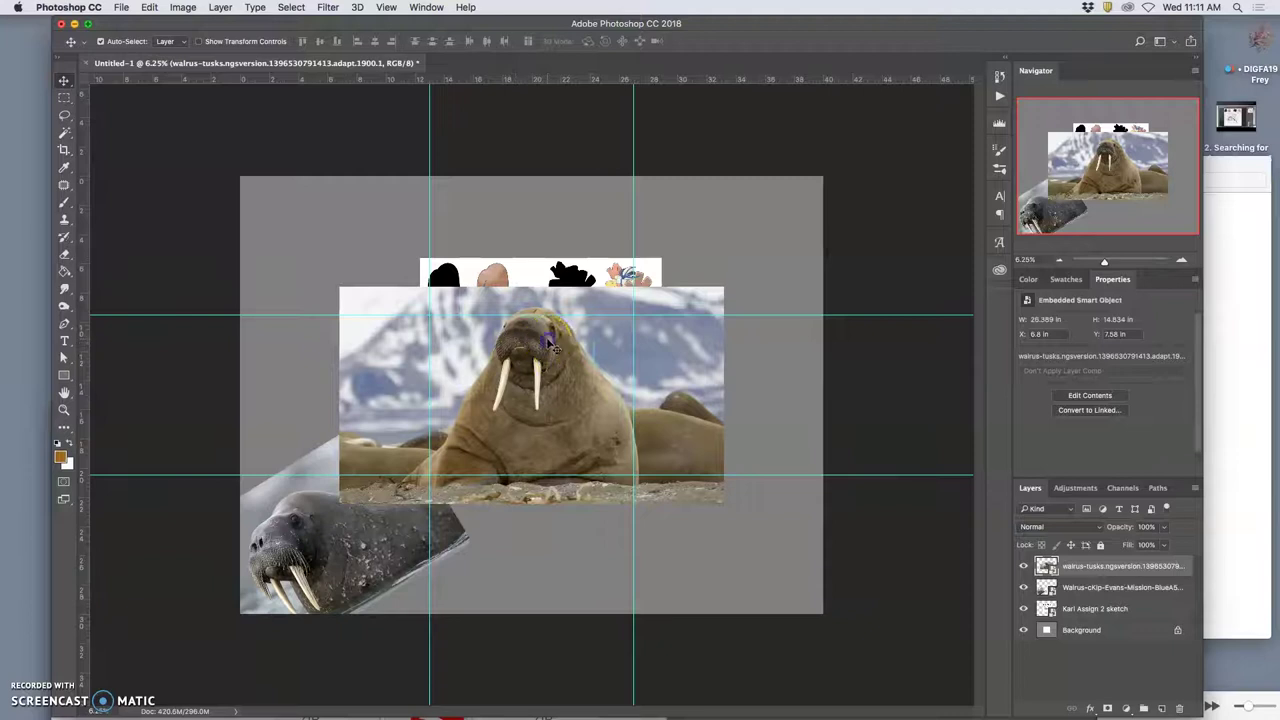
{"action": "left_click_drag", "start_coordinate": [545, 348], "coordinate": [526, 273]}
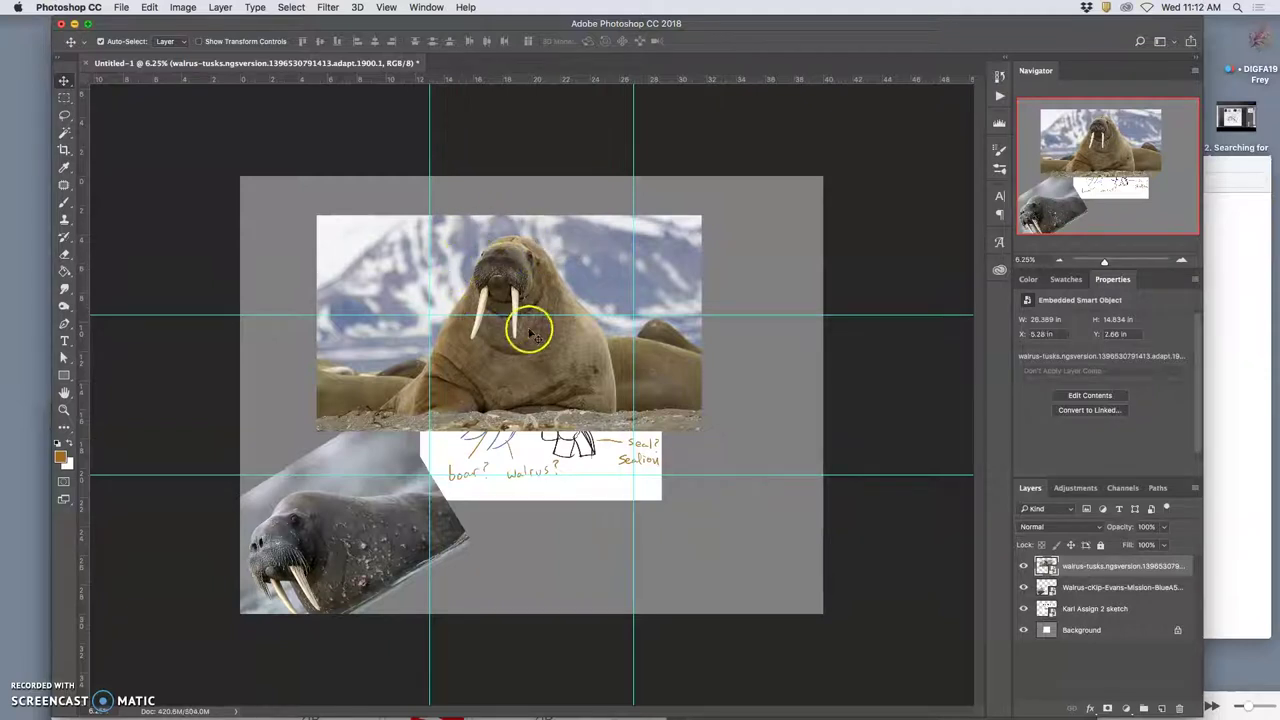
- Lasso the brown walrus's head onto Layer 1 and delete the full tusk photo layer
{"action": "left_click", "coordinate": [65, 116]}
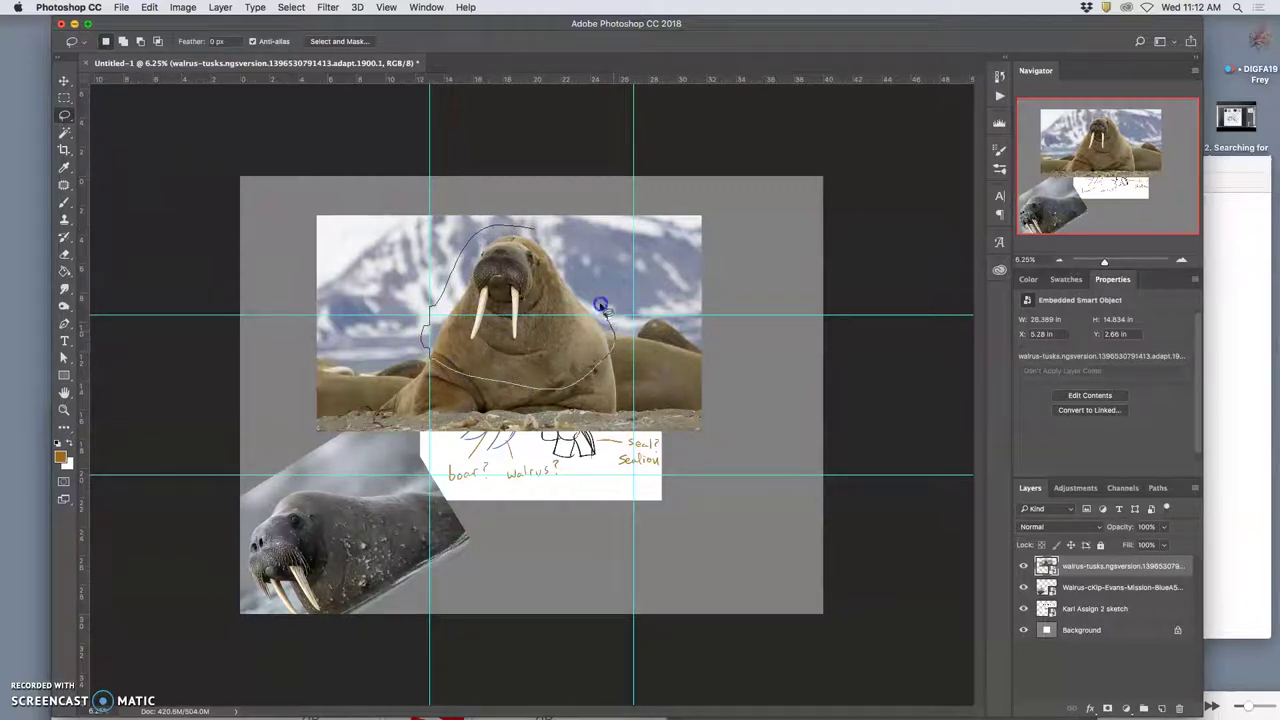
{"action": "left_click_drag", "start_coordinate": [541, 236], "coordinate": [545, 242]}
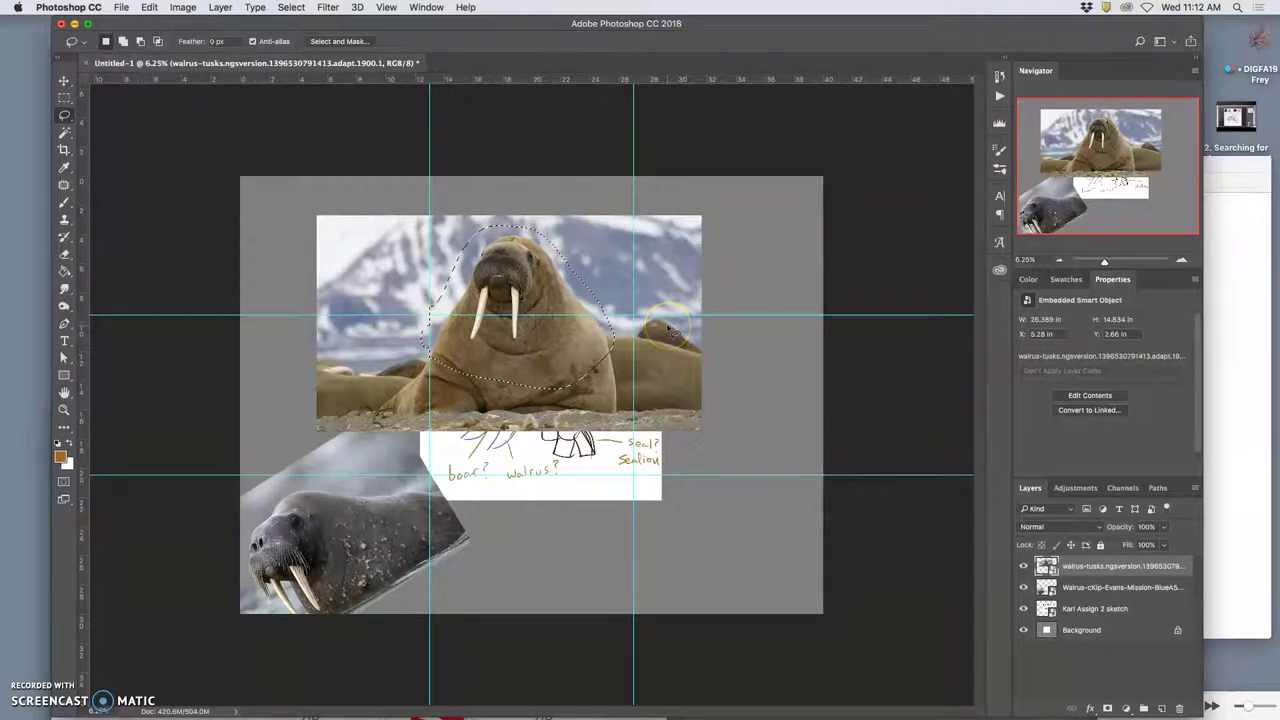
{"action": "key", "text": "super+j"}
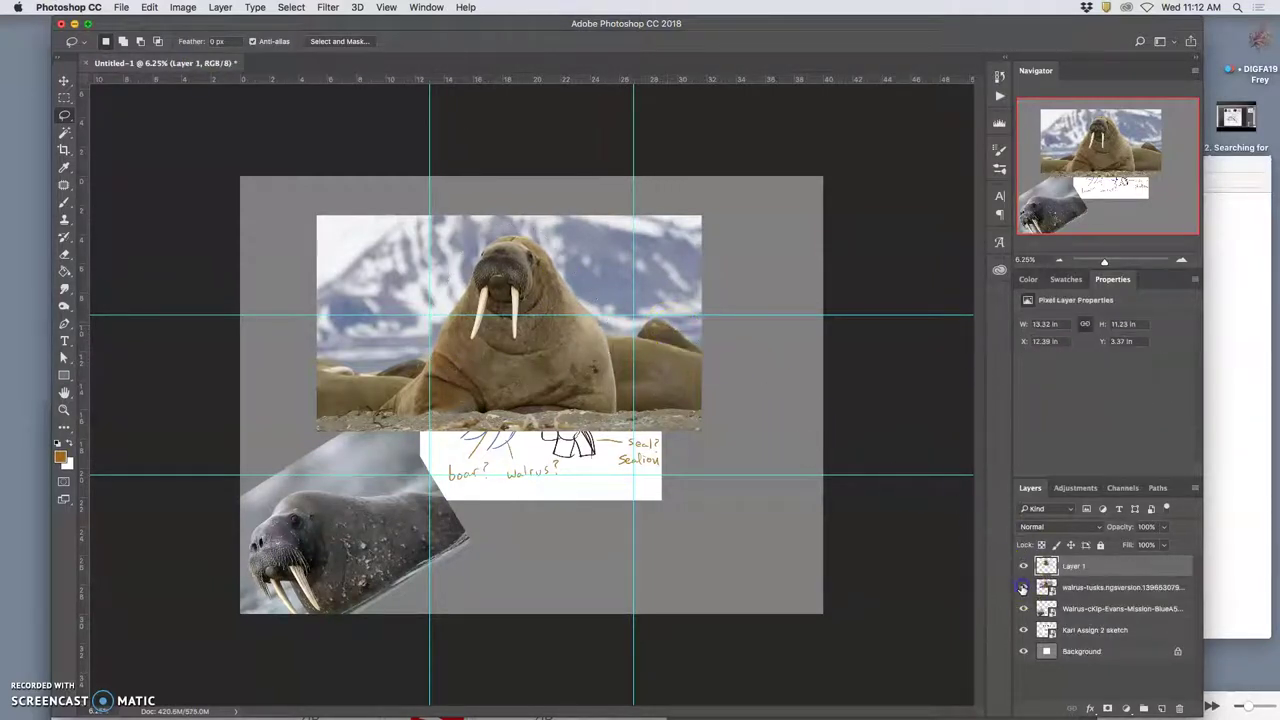
{"action": "left_click", "coordinate": [1023, 587]}
{"action": "left_click", "coordinate": [1097, 590]}
{"action": "key", "text": "Delete"}
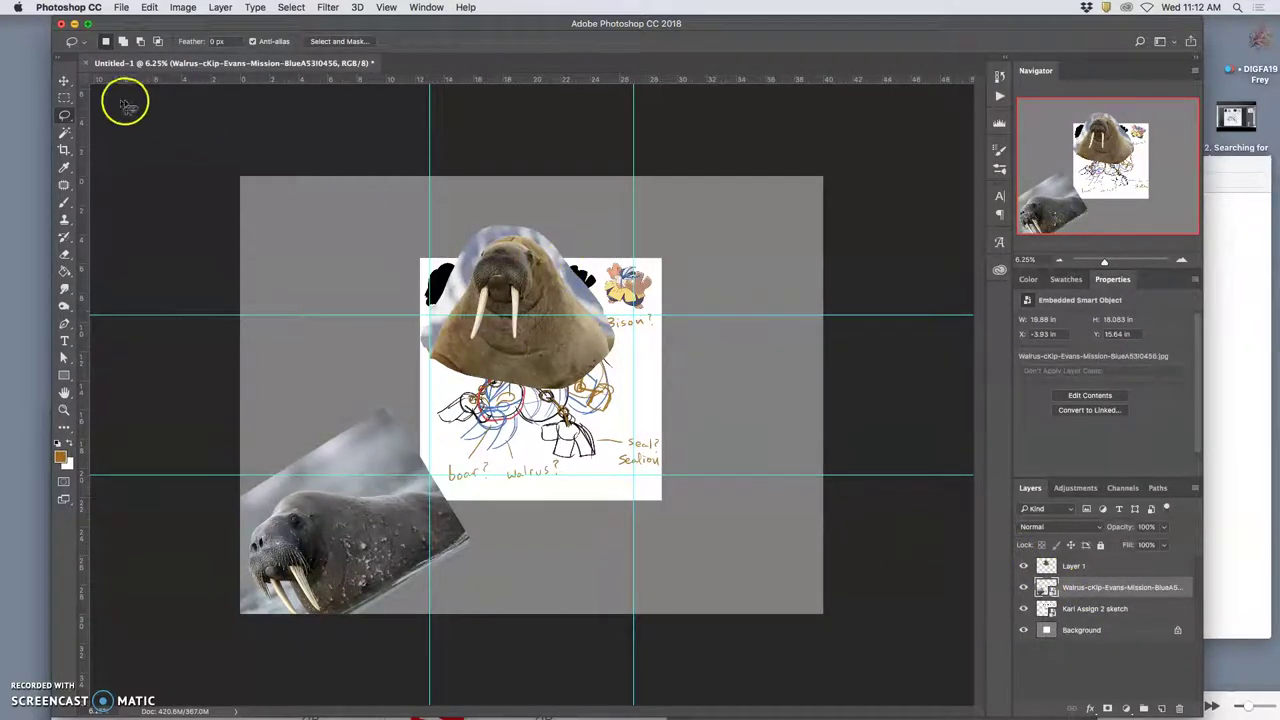
- Move the cut-out head left over the grey walrus and rotate it about -22 degrees
{"action": "left_click", "coordinate": [64, 81]}
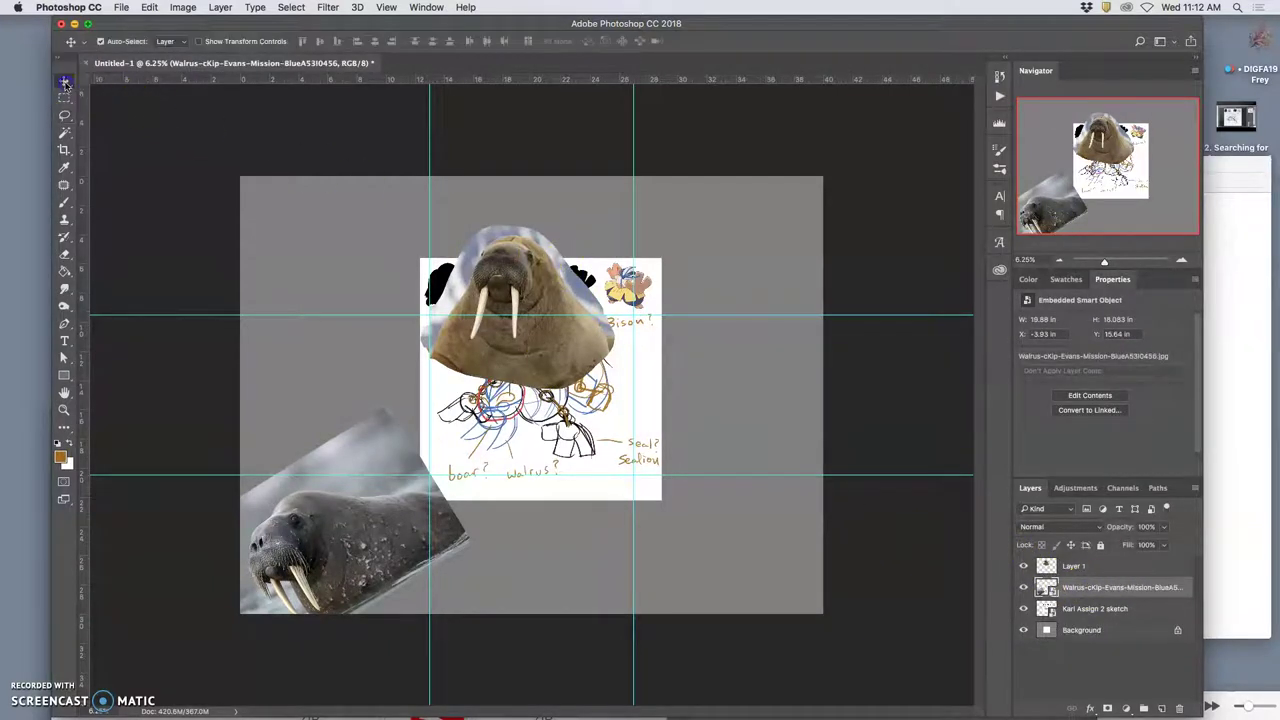
{"action": "left_click", "coordinate": [1110, 569]}
{"action": "mouse_move", "coordinate": [562, 348]}
{"action": "left_mouse_down"}
{"action": "mouse_move", "coordinate": [381, 403]}
{"action": "mouse_move", "coordinate": [393, 455]}
{"action": "left_mouse_up"}
{"action": "key", "text": "super+t"}
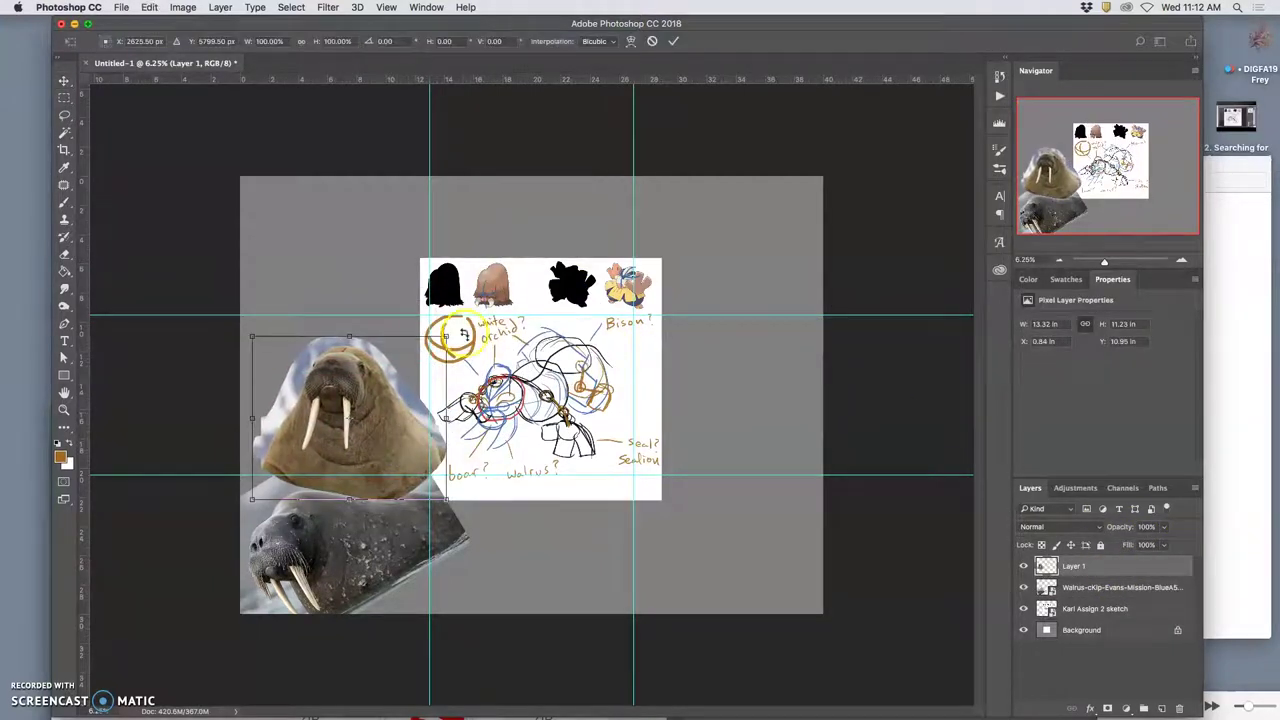
{"action": "left_click_drag", "start_coordinate": [455, 327], "coordinate": [445, 290]}
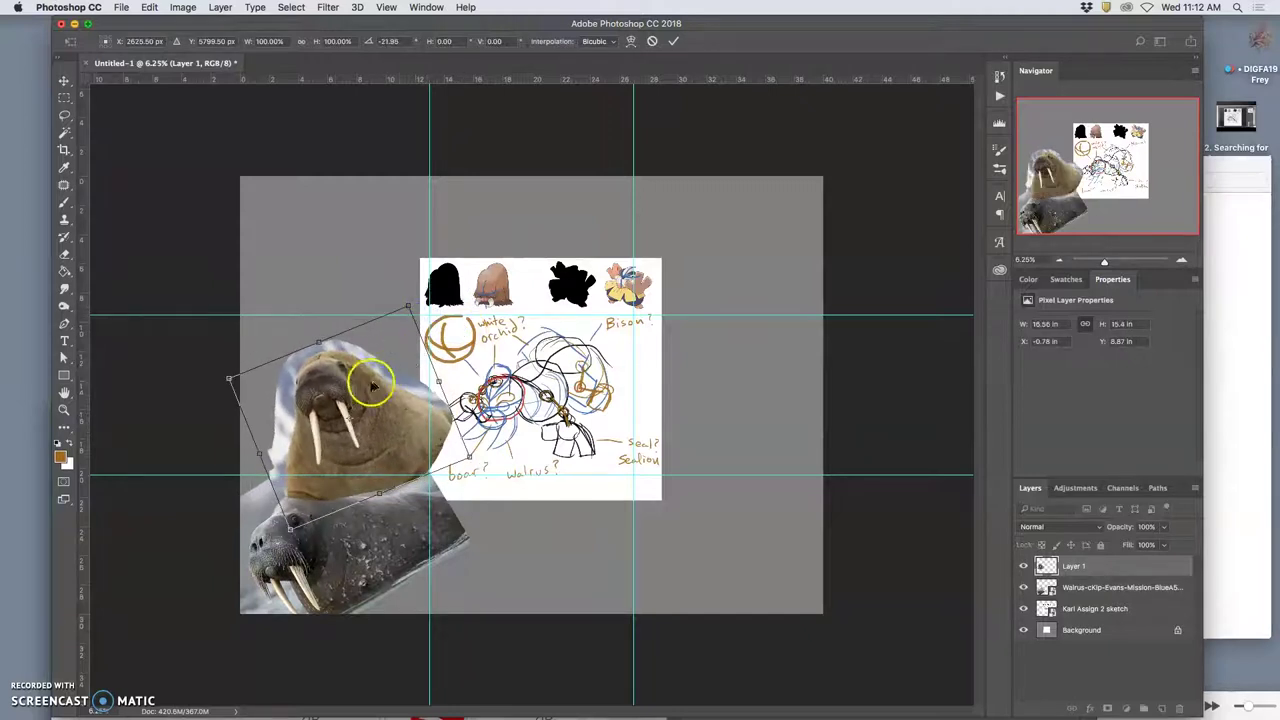
{"action": "left_click_drag", "start_coordinate": [337, 390], "coordinate": [309, 398]}
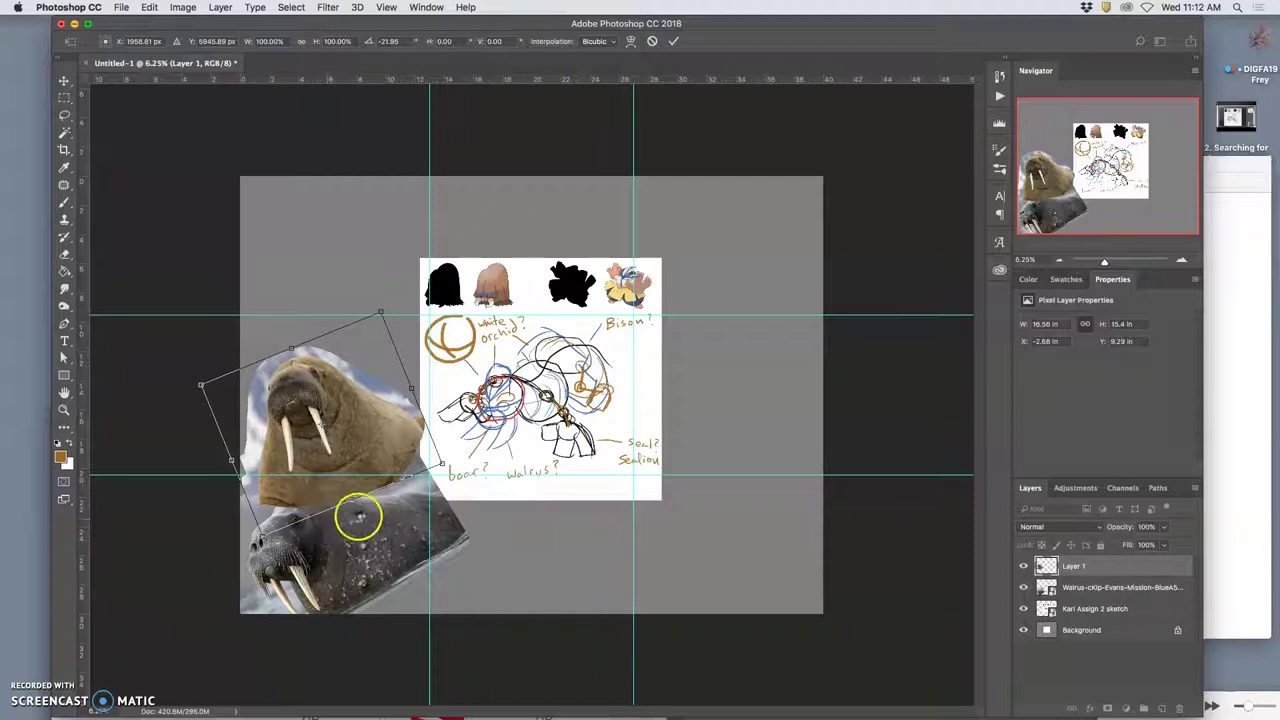
{"action": "key", "text": "Return"}
- Place walrus0616.jpg from the Finder folder onto the canvas and zoom in to inspect it
{"action": "left_click", "coordinate": [1218, 405]}
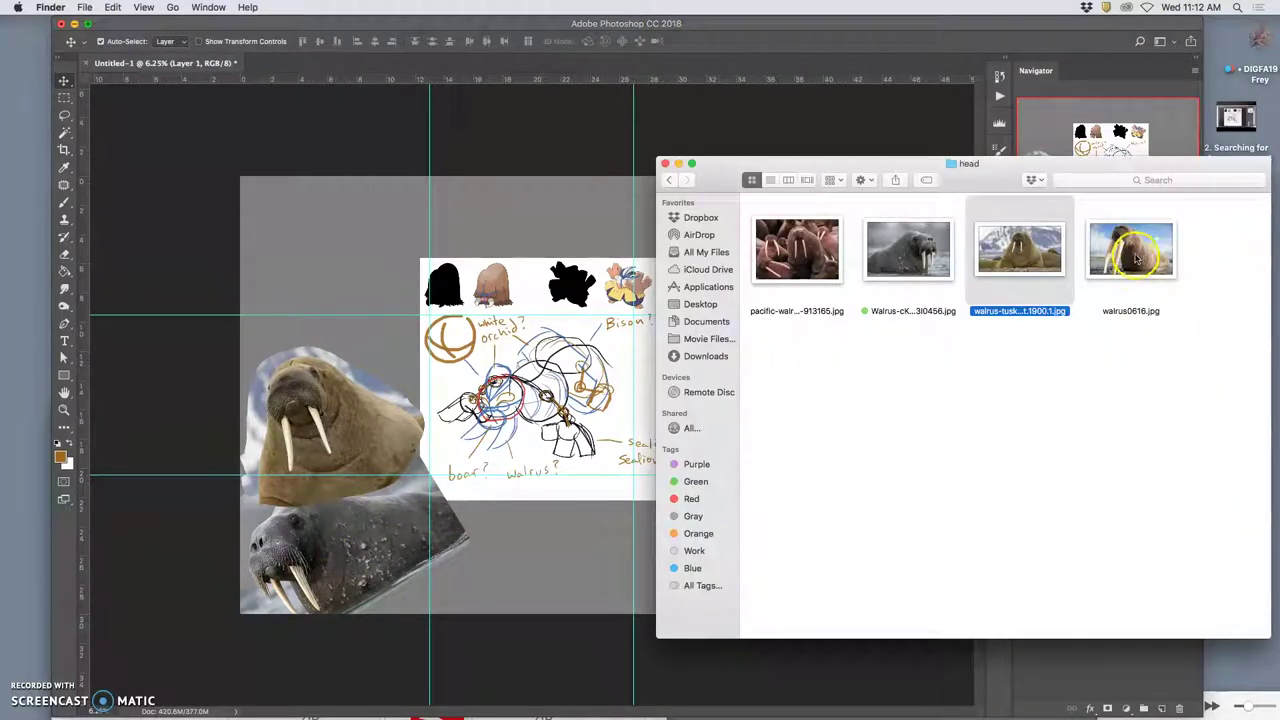
{"action": "mouse_move", "coordinate": [1136, 258]}
{"action": "left_mouse_down"}
{"action": "mouse_move", "coordinate": [612, 418]}
{"action": "mouse_move", "coordinate": [565, 415]}
{"action": "mouse_move", "coordinate": [592, 445]}
{"action": "mouse_move", "coordinate": [556, 446]}
{"action": "mouse_move", "coordinate": [706, 531]}
{"action": "mouse_move", "coordinate": [692, 526]}
{"action": "left_mouse_up"}
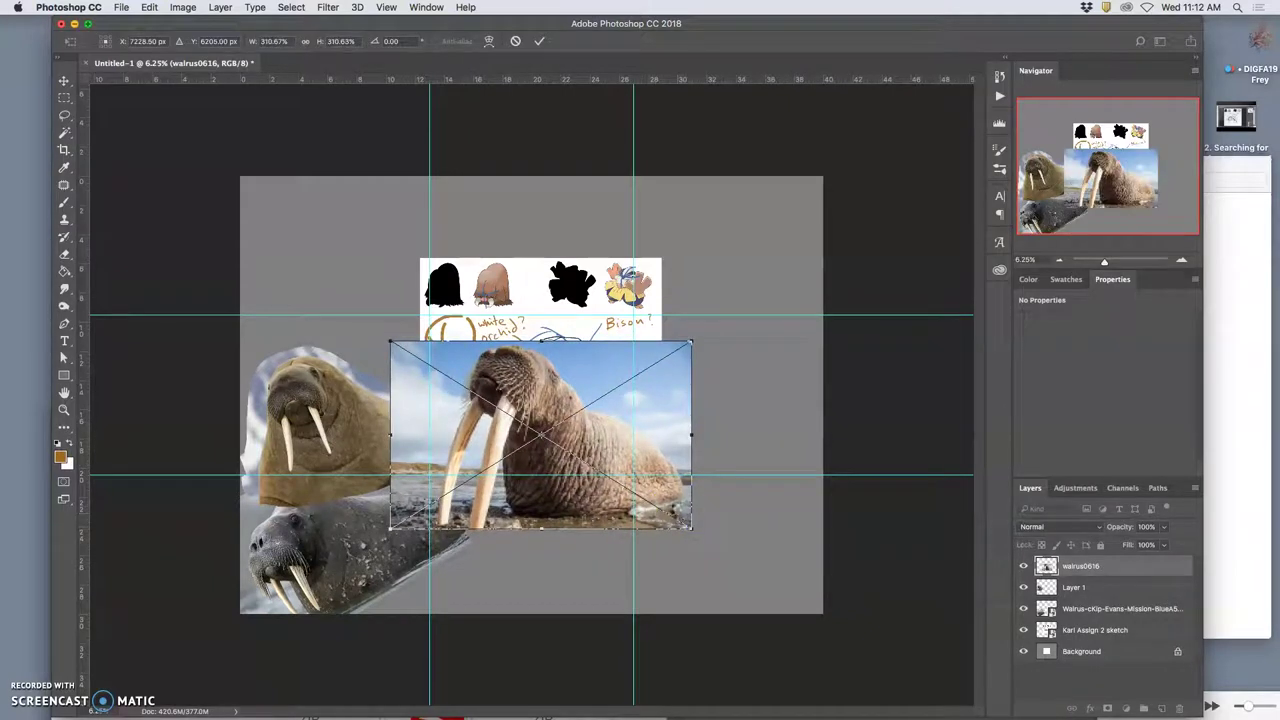
{"action": "double_click", "coordinate": [614, 475]}
{"action": "key", "text": "super+equal"}
{"action": "key", "text": "super+equal"}
{"action": "key", "text": "super+equal"}
{"action": "key", "text": "super+equal"}
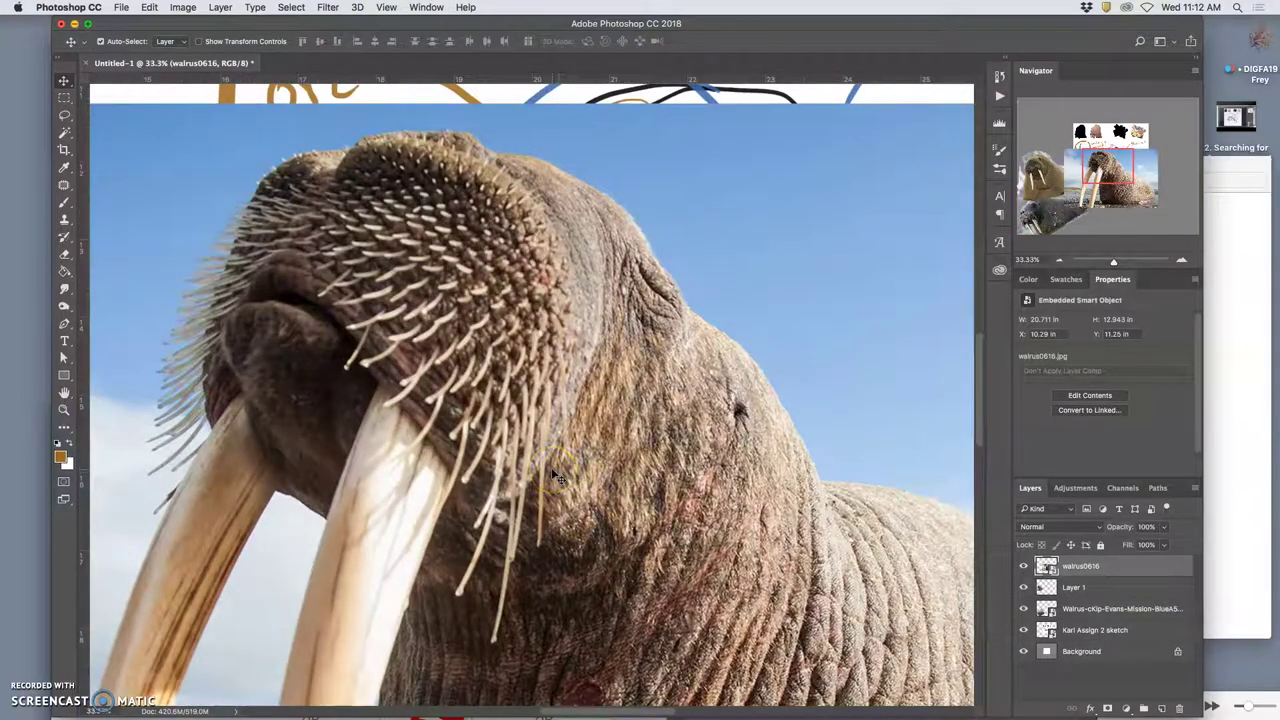
{"action": "scroll", "coordinate": [555, 476], "scroll_direction": "down", "scroll_amount": 15}
{"action": "scroll", "coordinate": [553, 477], "scroll_direction": "left", "scroll_amount": 8}
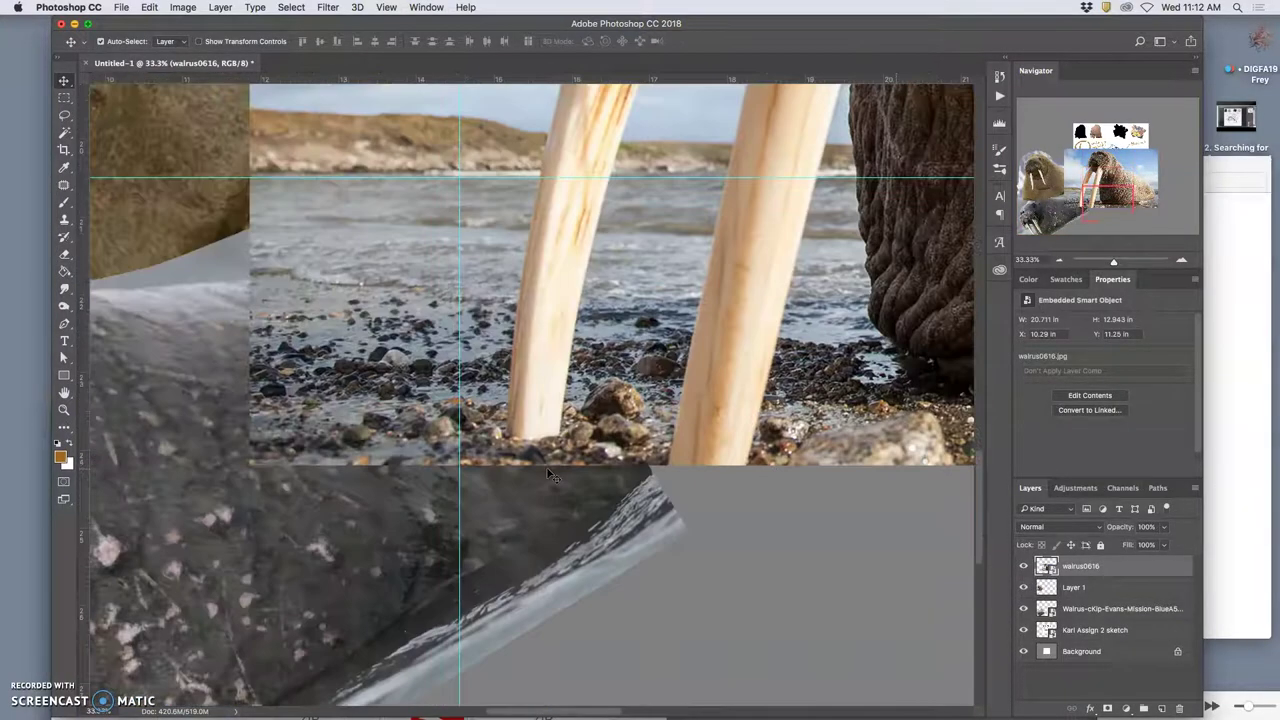
{"action": "scroll", "coordinate": [553, 477], "scroll_direction": "up", "scroll_amount": 15}
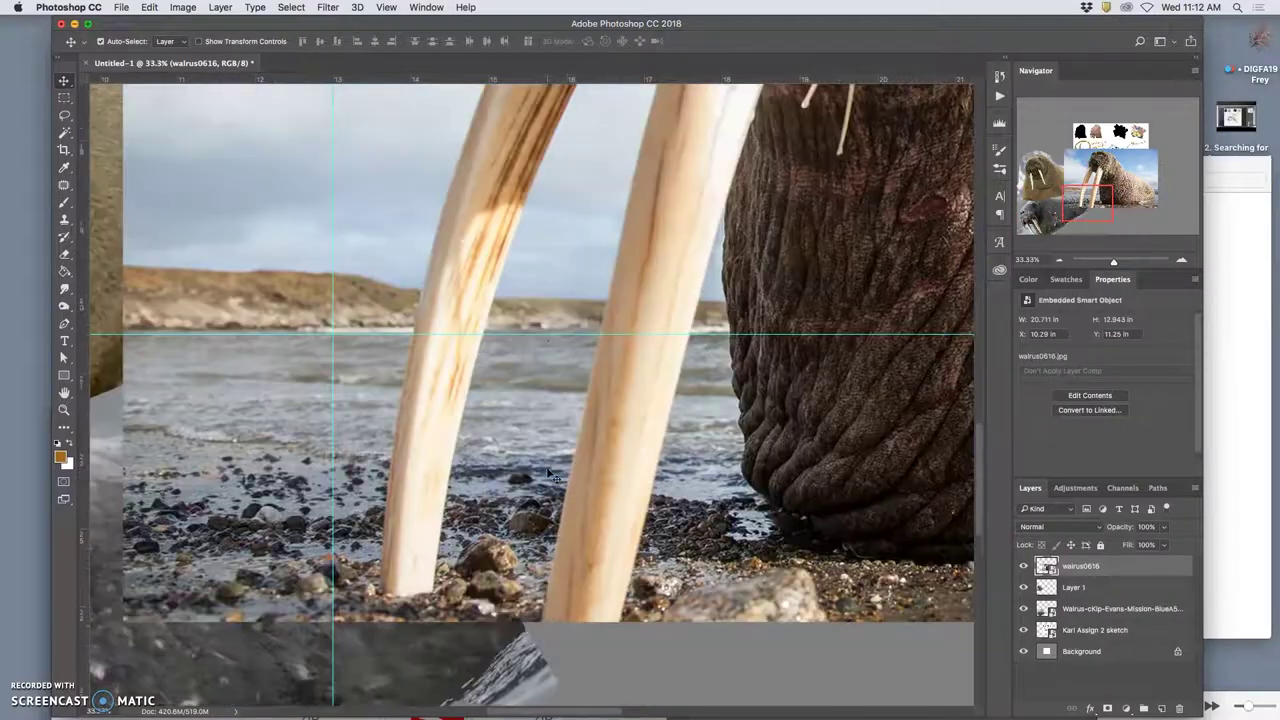
{"action": "scroll", "coordinate": [553, 477], "scroll_direction": "down", "scroll_amount": 5}
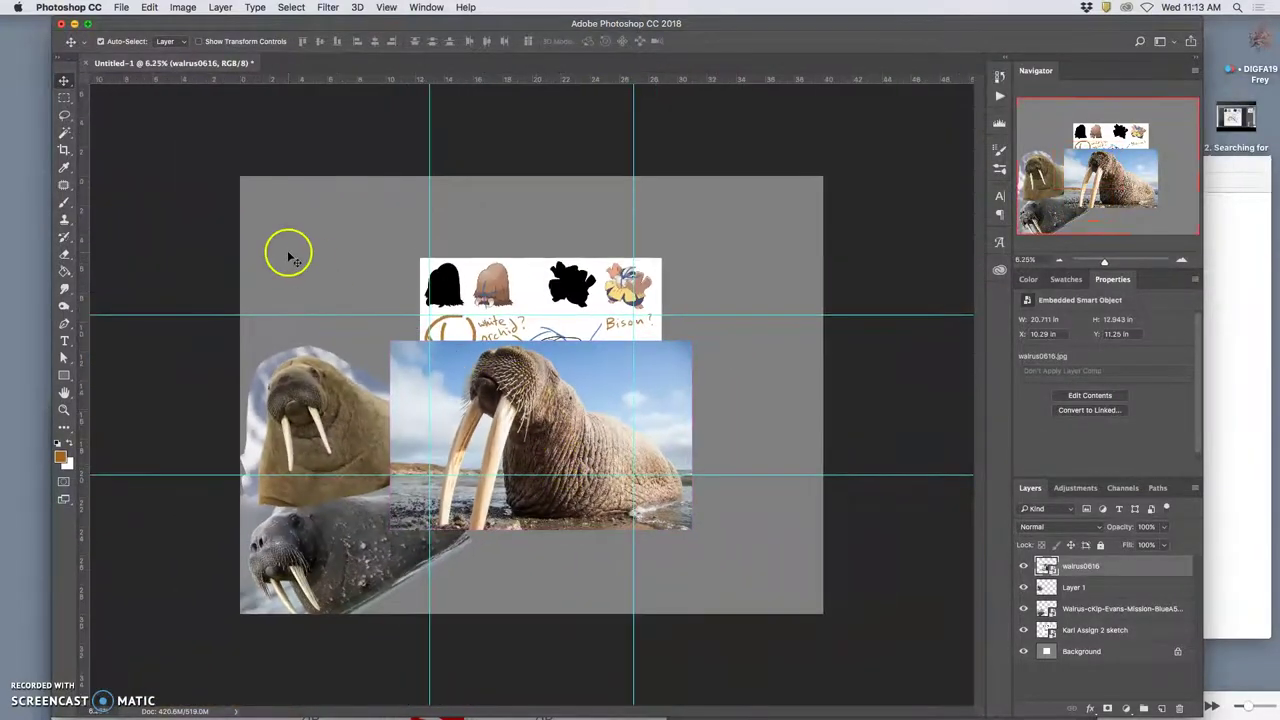
- Hide the guides and copy walrus0616's head and tusks to a new layer, deleting the photo
{"action": "left_click", "coordinate": [64, 114]}
{"action": "key", "text": "super+semicolon"}
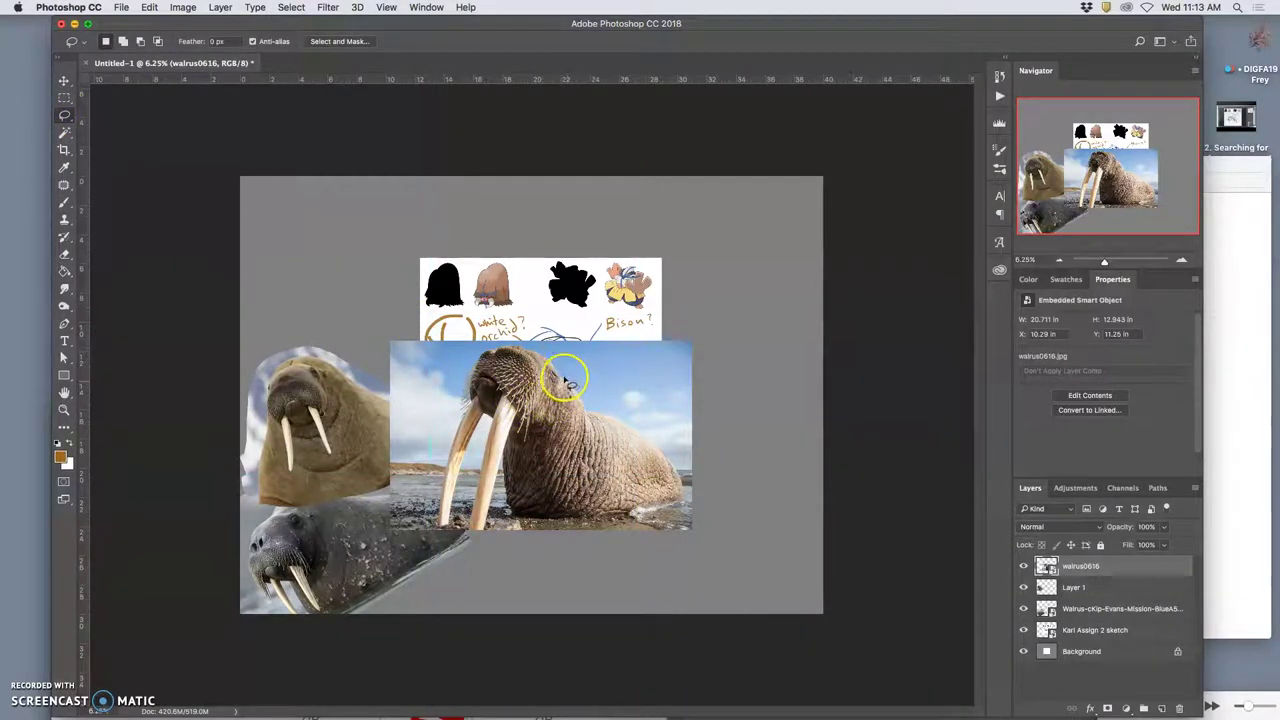
{"action": "mouse_move", "coordinate": [557, 371]}
{"action": "left_mouse_down"}
{"action": "mouse_move", "coordinate": [492, 343]}
{"action": "mouse_move", "coordinate": [449, 390]}
{"action": "left_mouse_up"}
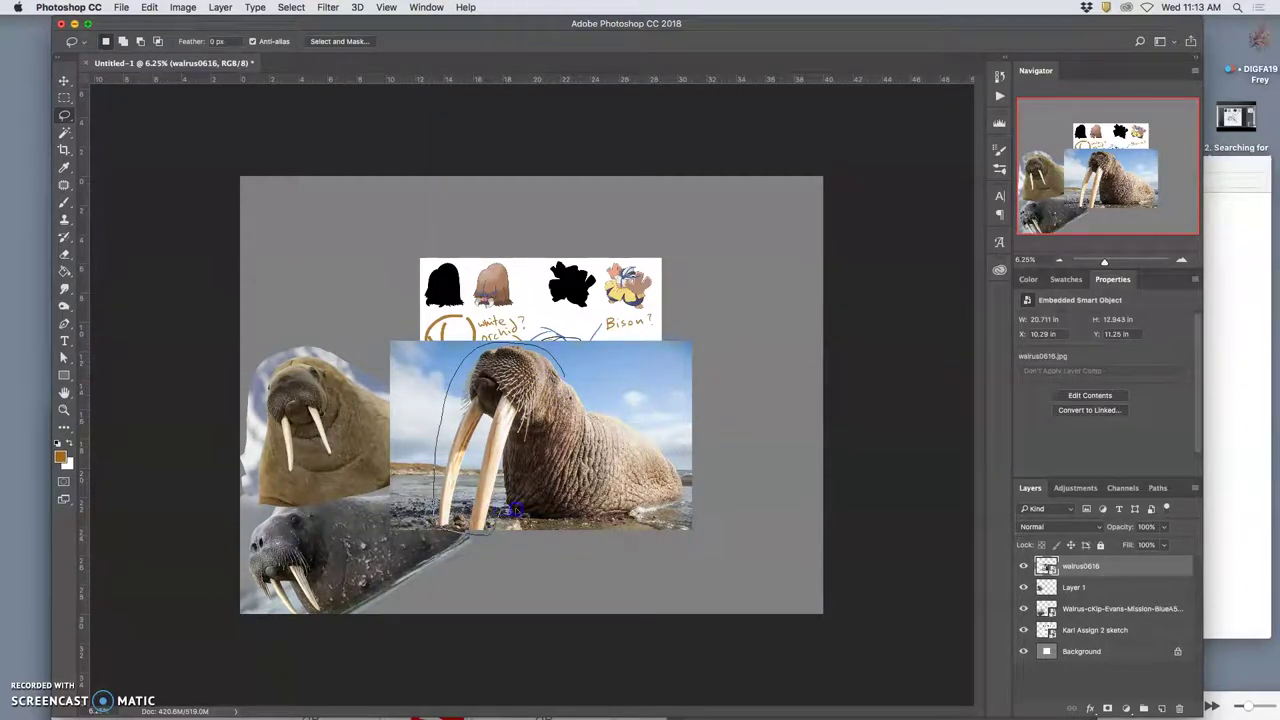
{"action": "left_click_drag", "start_coordinate": [568, 376], "coordinate": [572, 381]}
{"action": "left_click", "coordinate": [1074, 587]}
{"action": "key", "text": "ctrl+shift+j"}
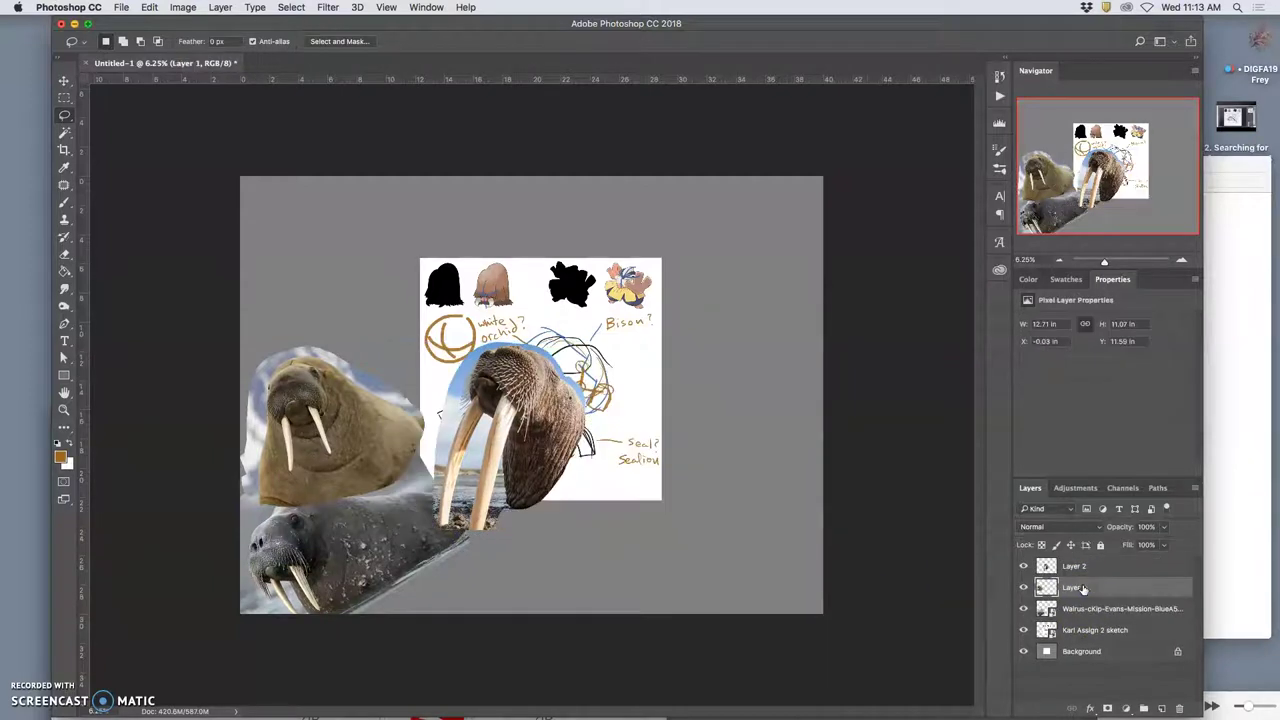
- Move the cut-out head, rotate it about -26 degrees and shift it up-left onto the brown walrus
{"action": "left_click", "coordinate": [437, 372]}
{"action": "left_click", "coordinate": [63, 80]}
{"action": "left_click_drag", "start_coordinate": [517, 400], "coordinate": [509, 470]}
{"action": "key", "text": "ctrl+t"}
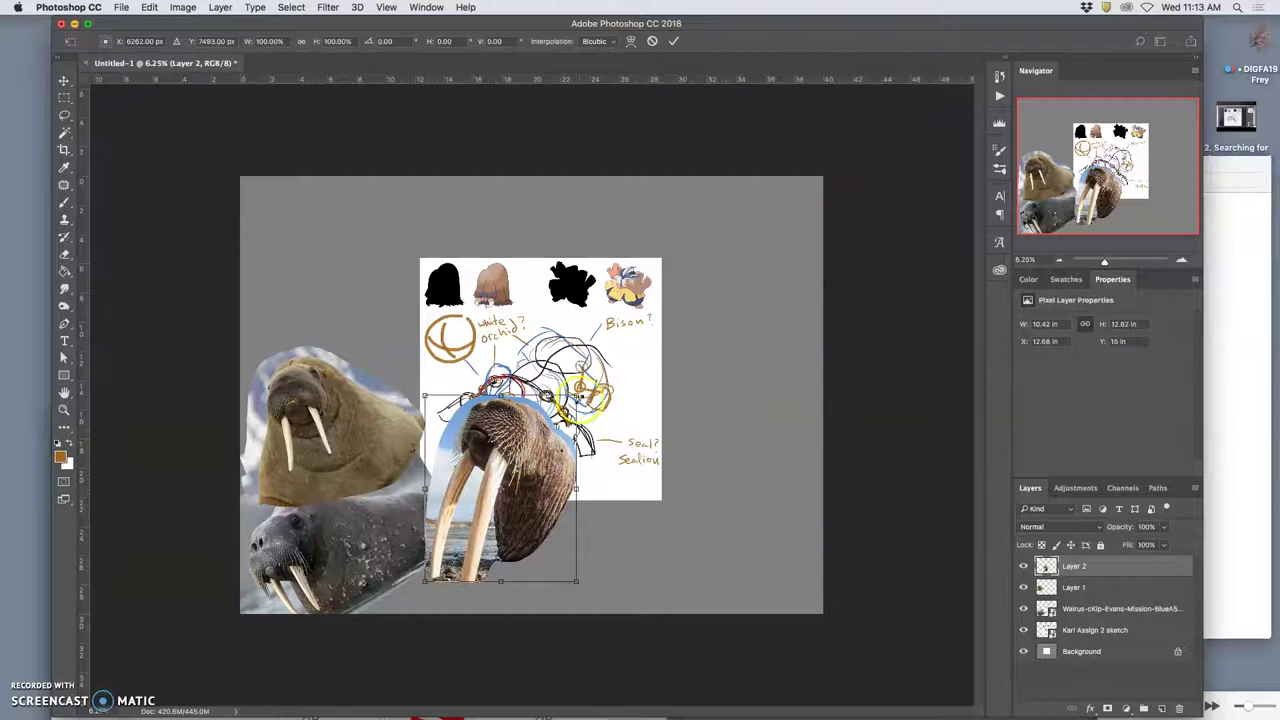
{"action": "left_click_drag", "start_coordinate": [590, 395], "coordinate": [540, 372]}
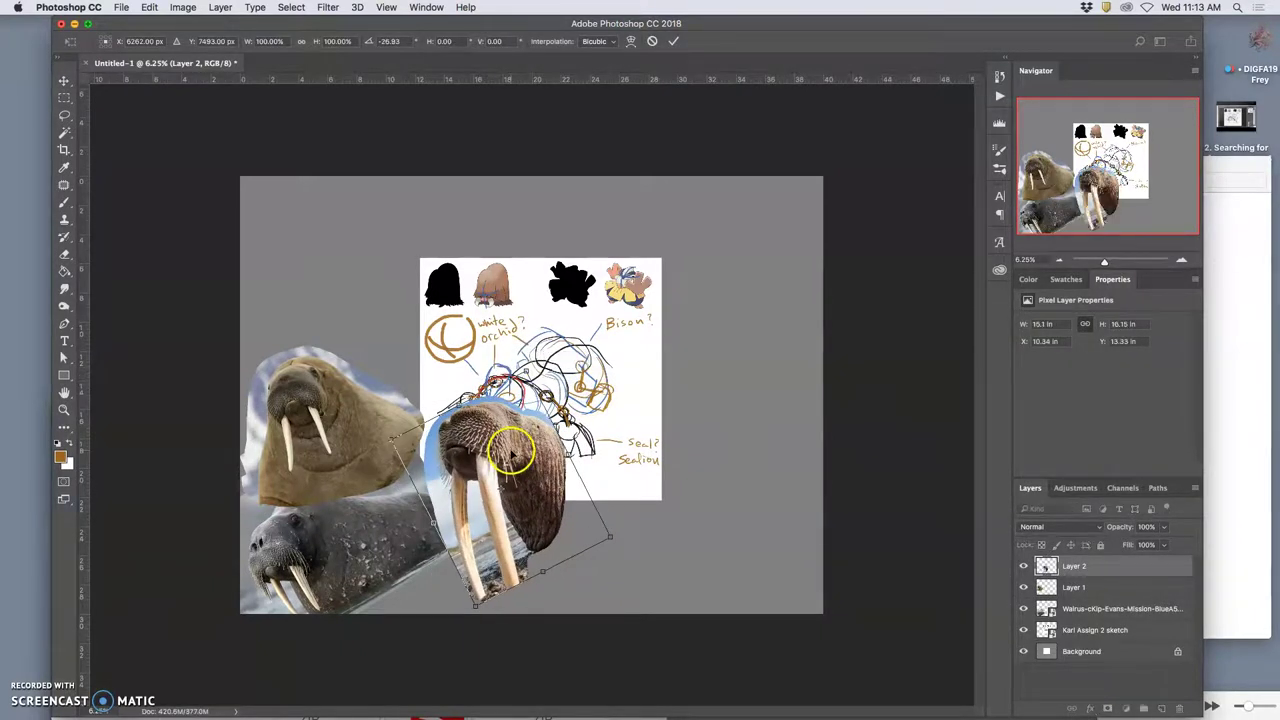
{"action": "left_click_drag", "start_coordinate": [511, 455], "coordinate": [366, 270]}
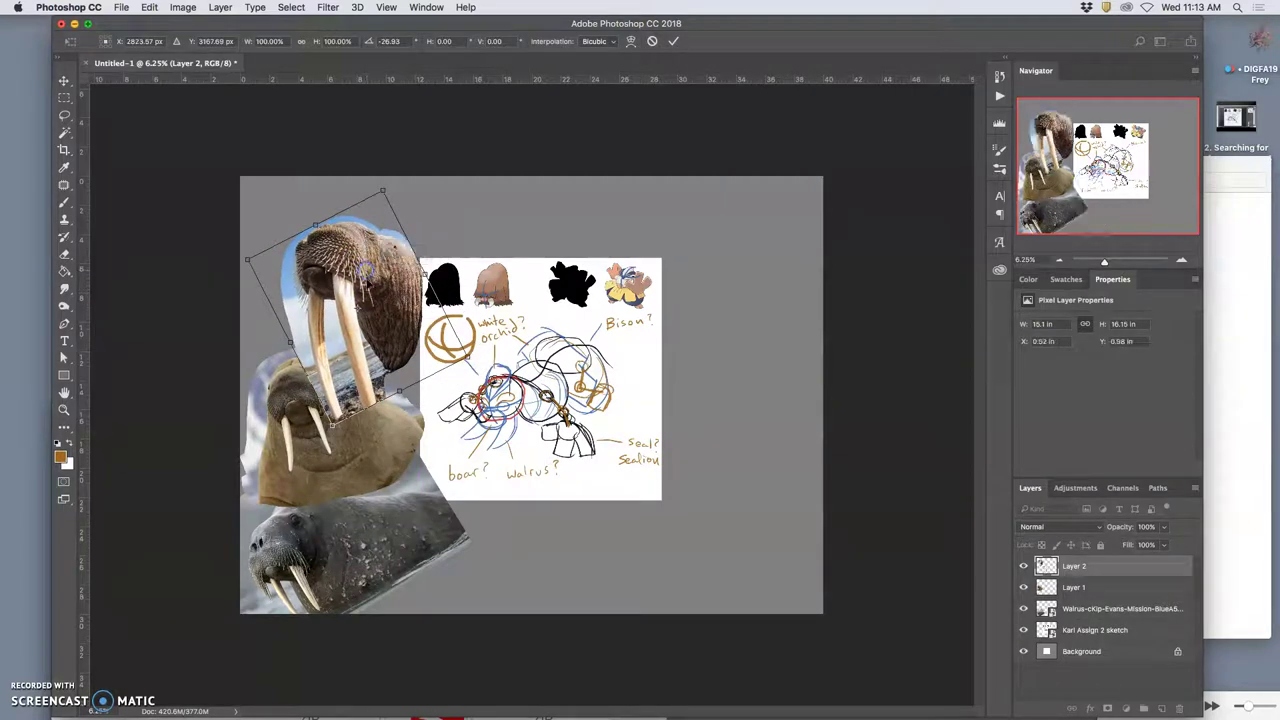
- Flip the head vertically, rotate it to about 30 degrees and set it at the upper left
{"action": "right_click", "coordinate": [367, 272]}
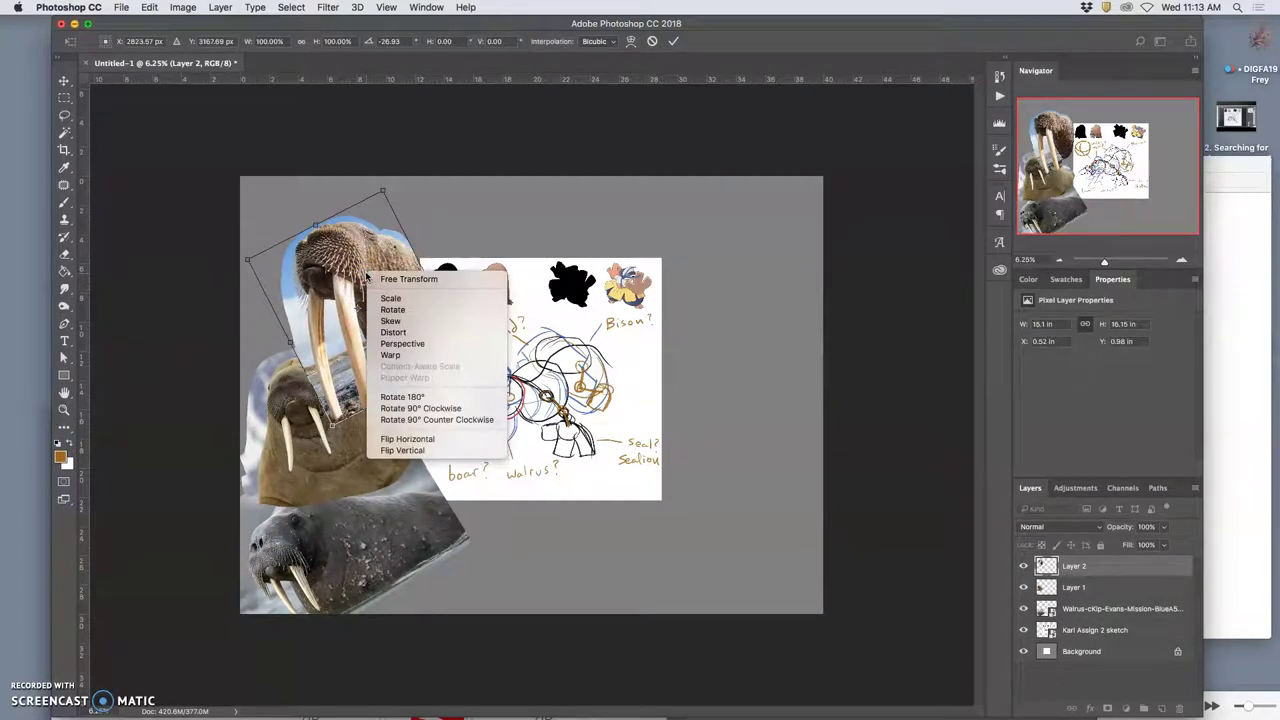
{"action": "left_click", "coordinate": [418, 449]}
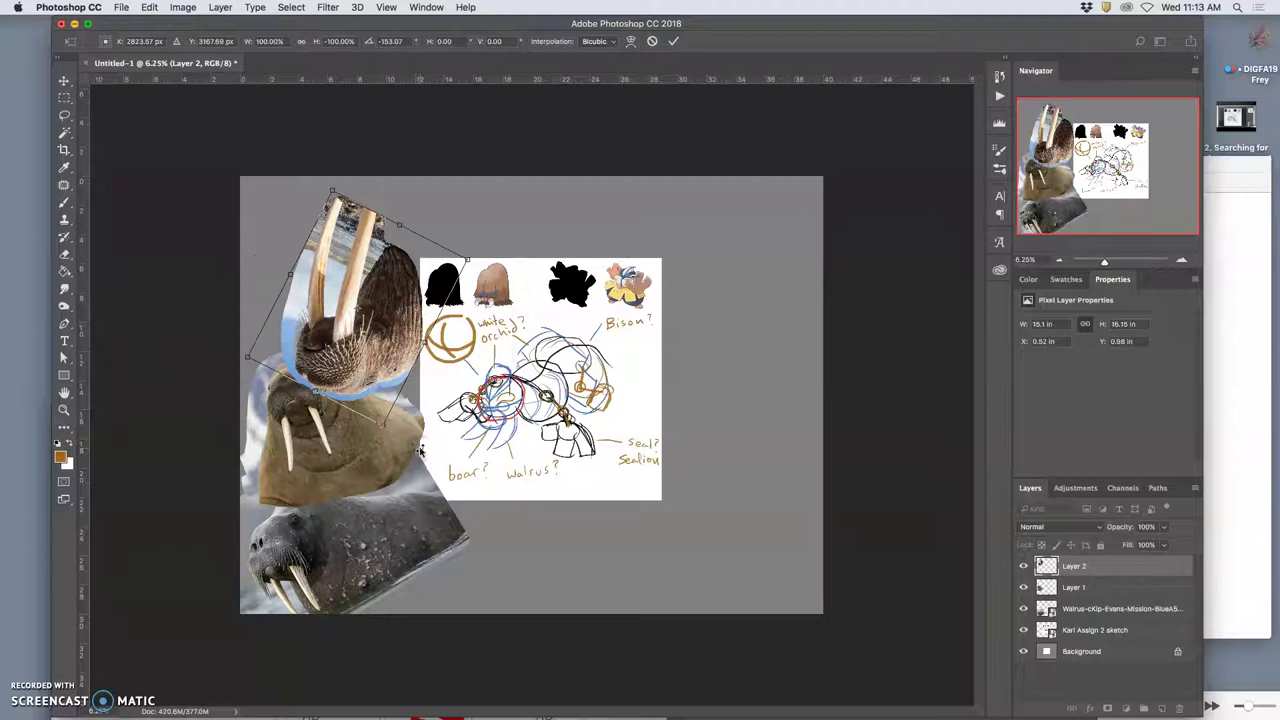
{"action": "left_click", "coordinate": [466, 282]}
{"action": "left_click_drag", "start_coordinate": [486, 258], "coordinate": [386, 244]}
{"action": "left_click_drag", "start_coordinate": [375, 322], "coordinate": [356, 285]}
{"action": "key", "text": "Return"}
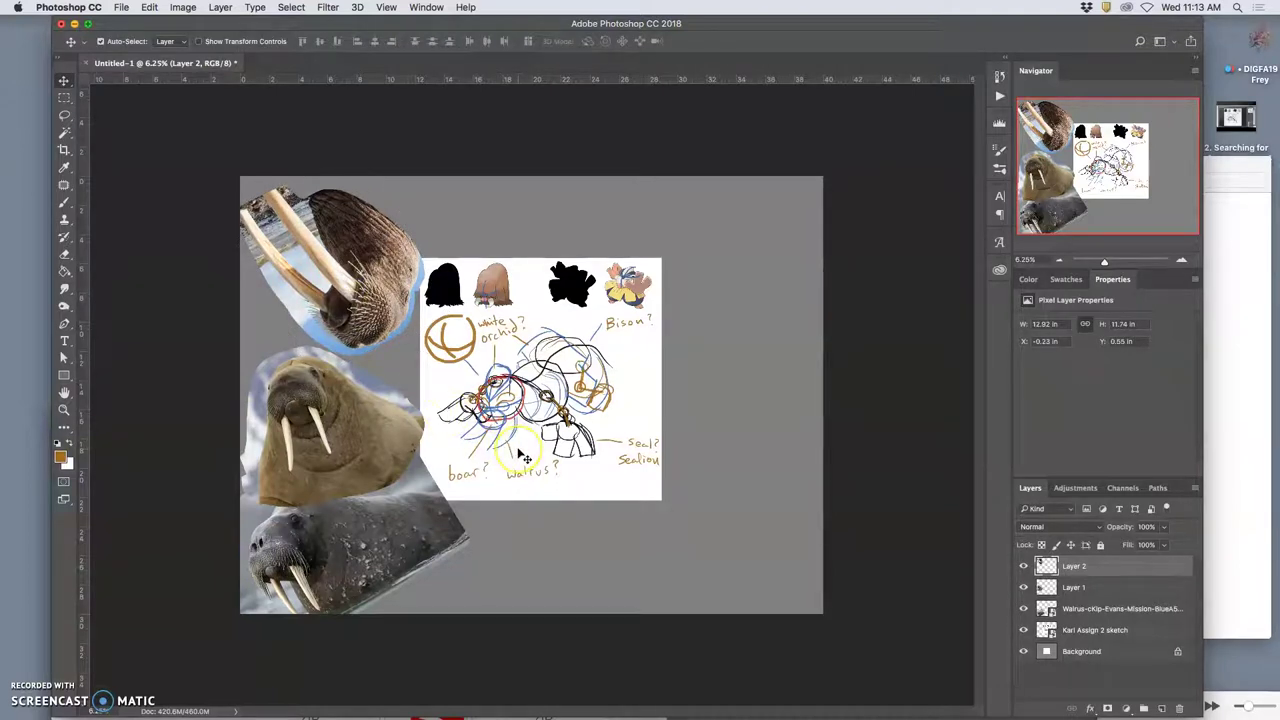
- Go from the walrus folder back to References and open the snout folder in Finder
{"action": "left_click", "coordinate": [504, 452]}
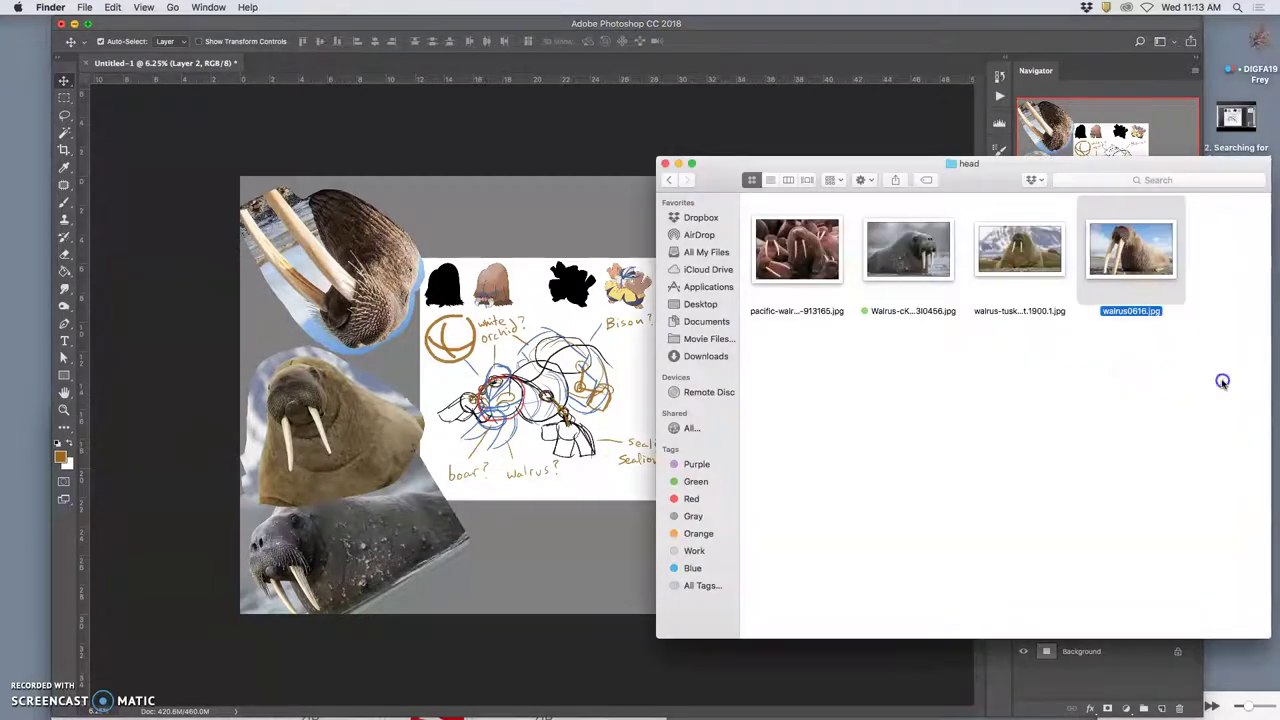
{"action": "left_click", "coordinate": [1233, 382]}
{"action": "left_click", "coordinate": [671, 182]}
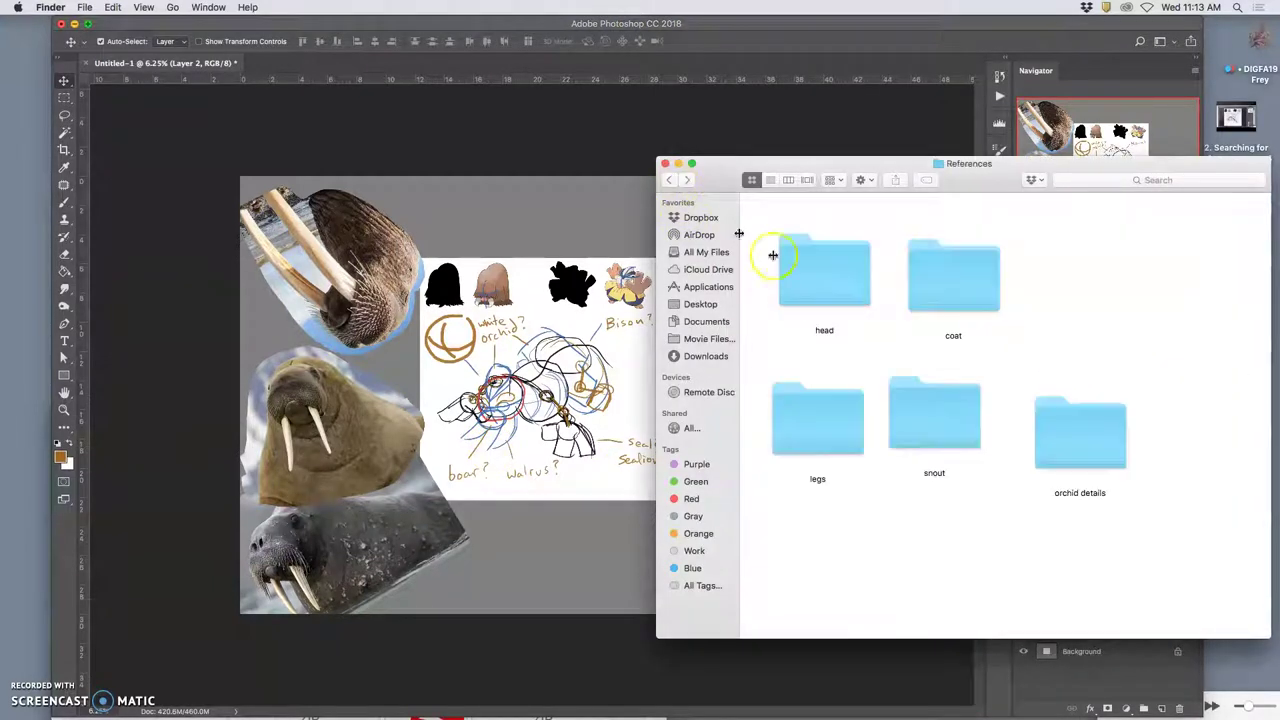
{"action": "double_click", "coordinate": [955, 428]}
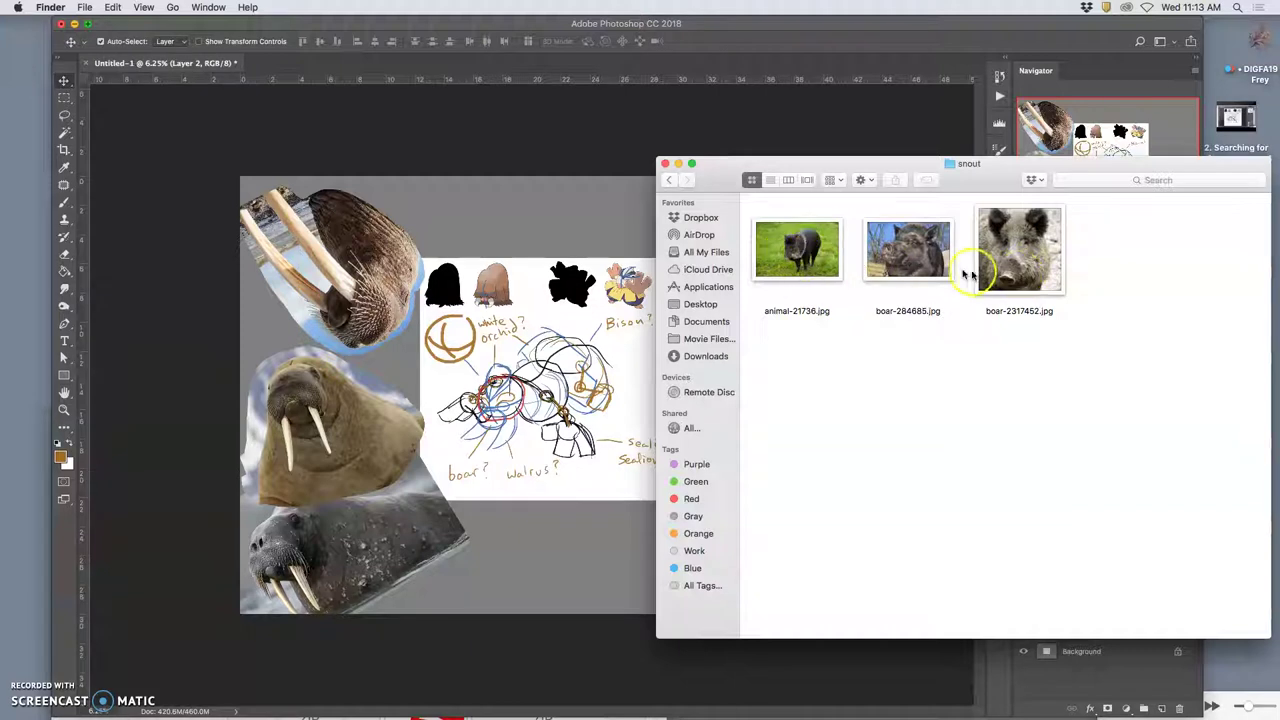
- Place boar-2317452.jpg and then animal-21736.jpg onto the Photoshop canvas
{"action": "mouse_move", "coordinate": [1024, 265]}
{"action": "left_mouse_down"}
{"action": "mouse_move", "coordinate": [580, 380]}
{"action": "mouse_move", "coordinate": [596, 458]}
{"action": "mouse_move", "coordinate": [502, 484]}
{"action": "mouse_move", "coordinate": [543, 486]}
{"action": "mouse_move", "coordinate": [558, 537]}
{"action": "left_mouse_up"}
{"action": "double_click", "coordinate": [578, 535]}
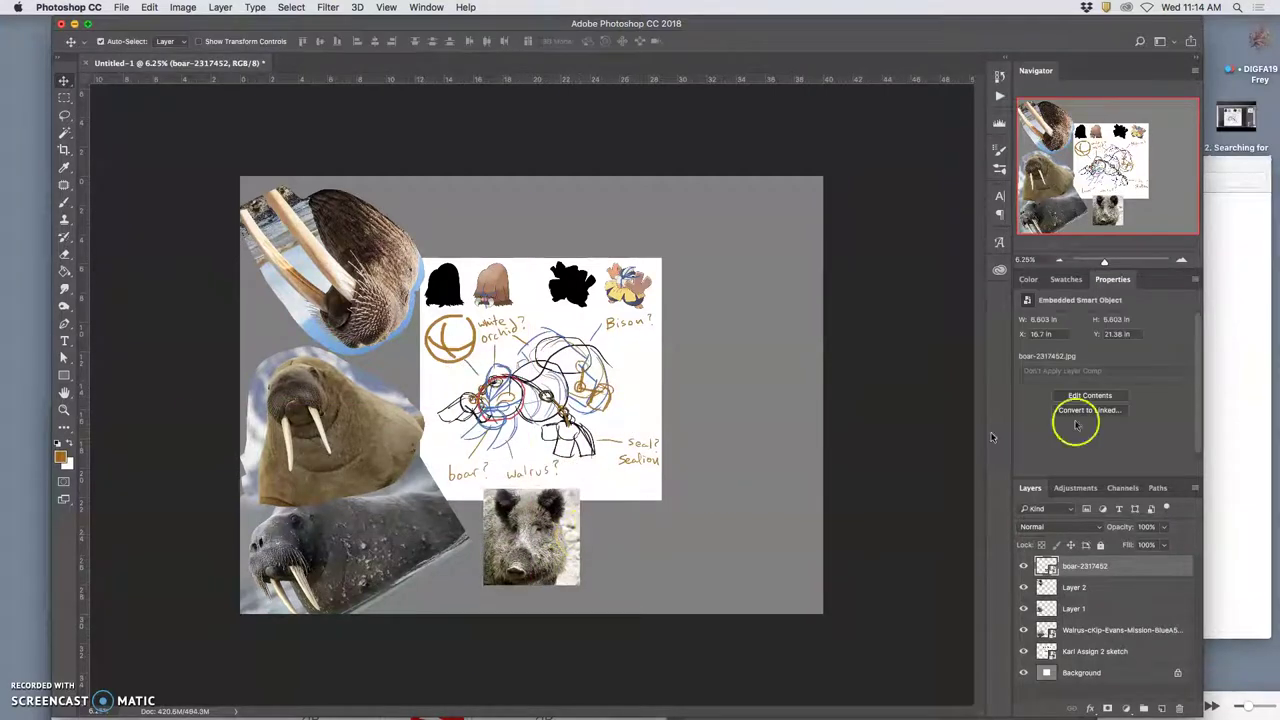
{"action": "left_click", "coordinate": [1245, 398]}
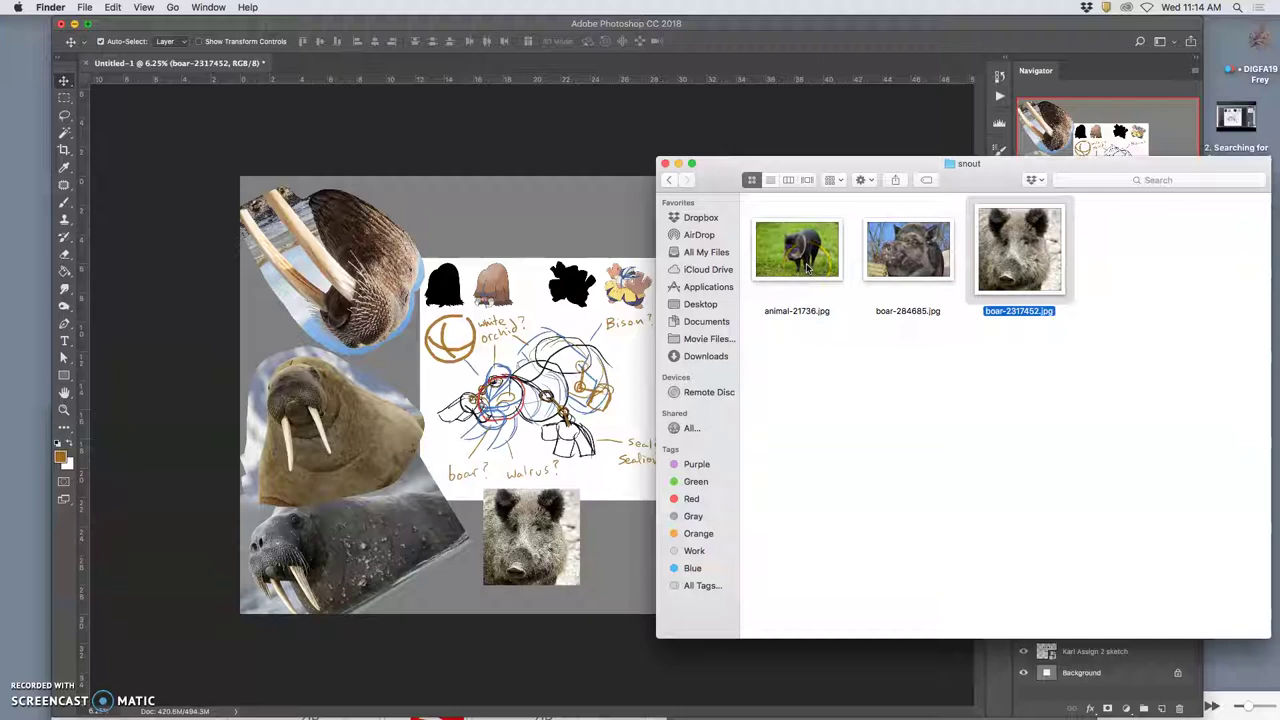
{"action": "left_click_drag", "start_coordinate": [806, 265], "coordinate": [586, 302]}
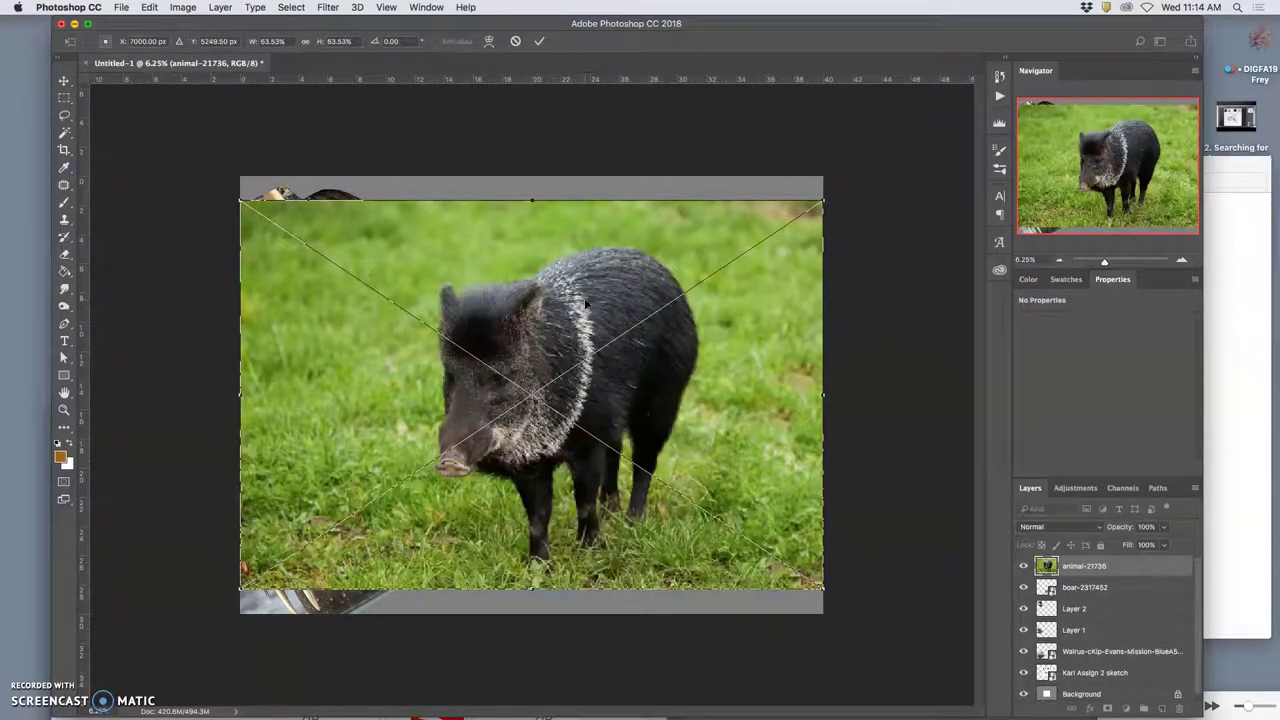
- Commit the peccary photo, lasso its head onto Layer 3 and delete the full photo layer
{"action": "key", "text": "Return"}
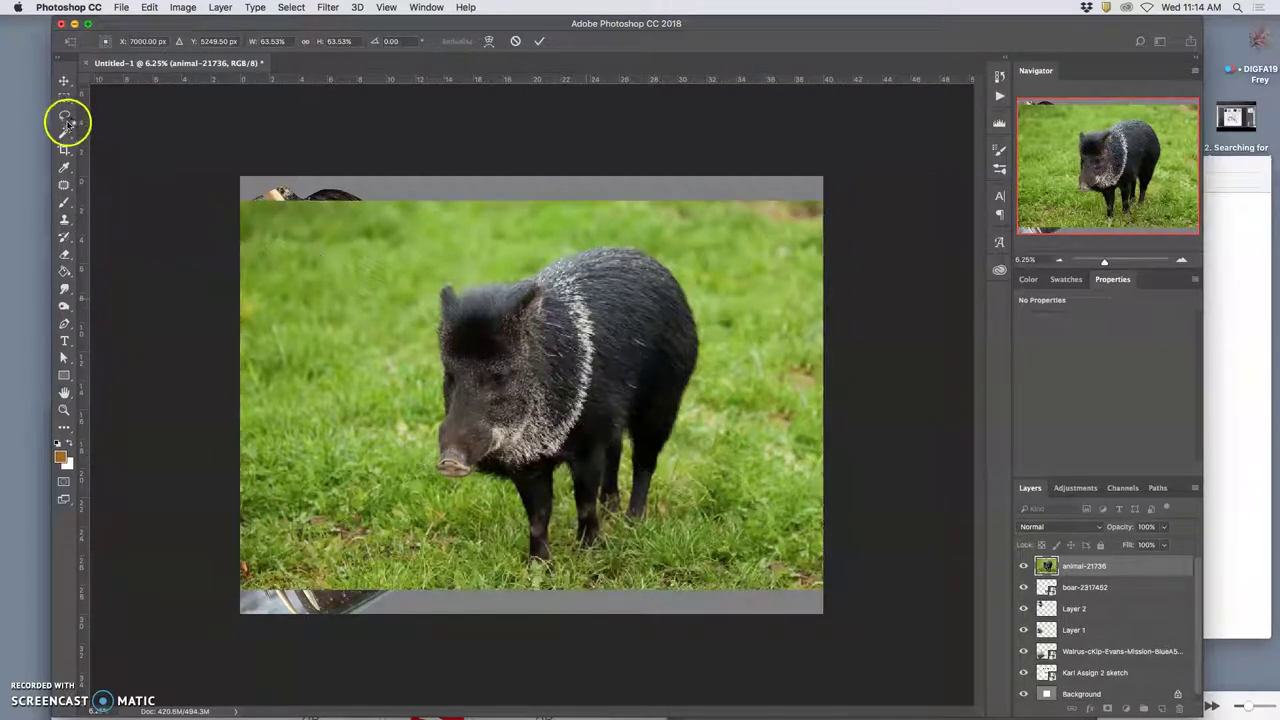
{"action": "left_click", "coordinate": [64, 115]}
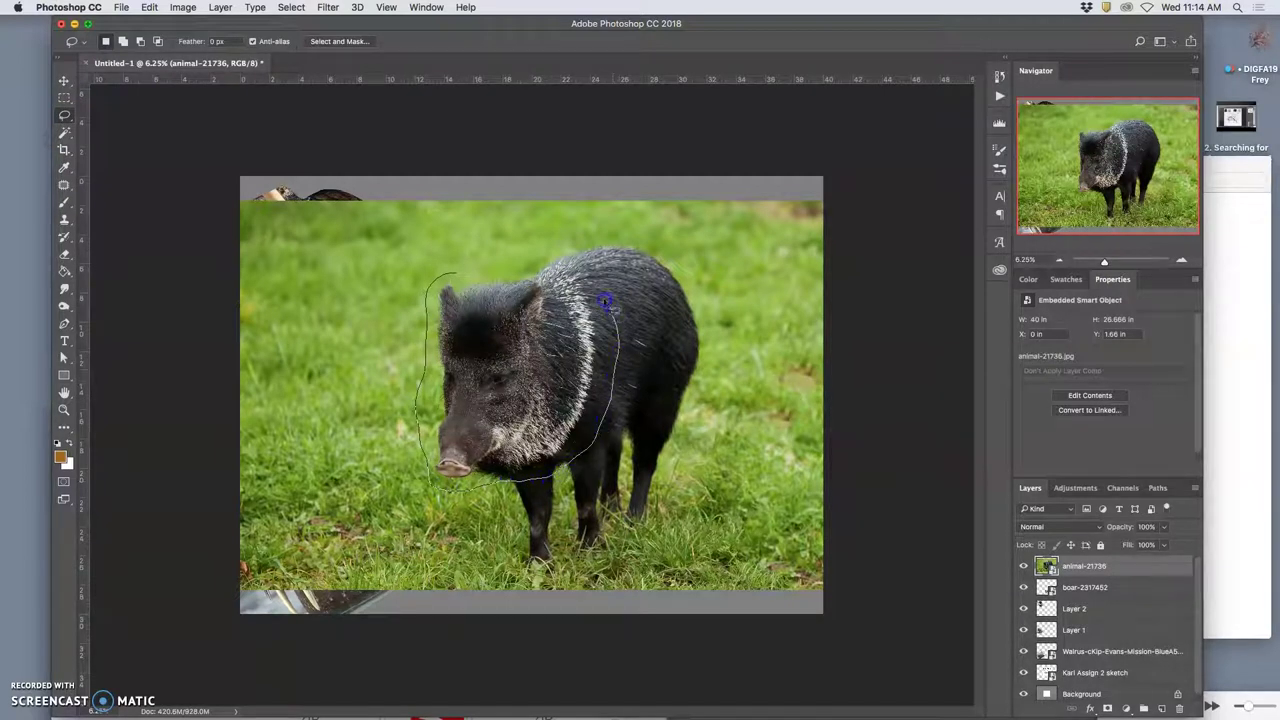
{"action": "left_click_drag", "start_coordinate": [492, 273], "coordinate": [486, 277]}
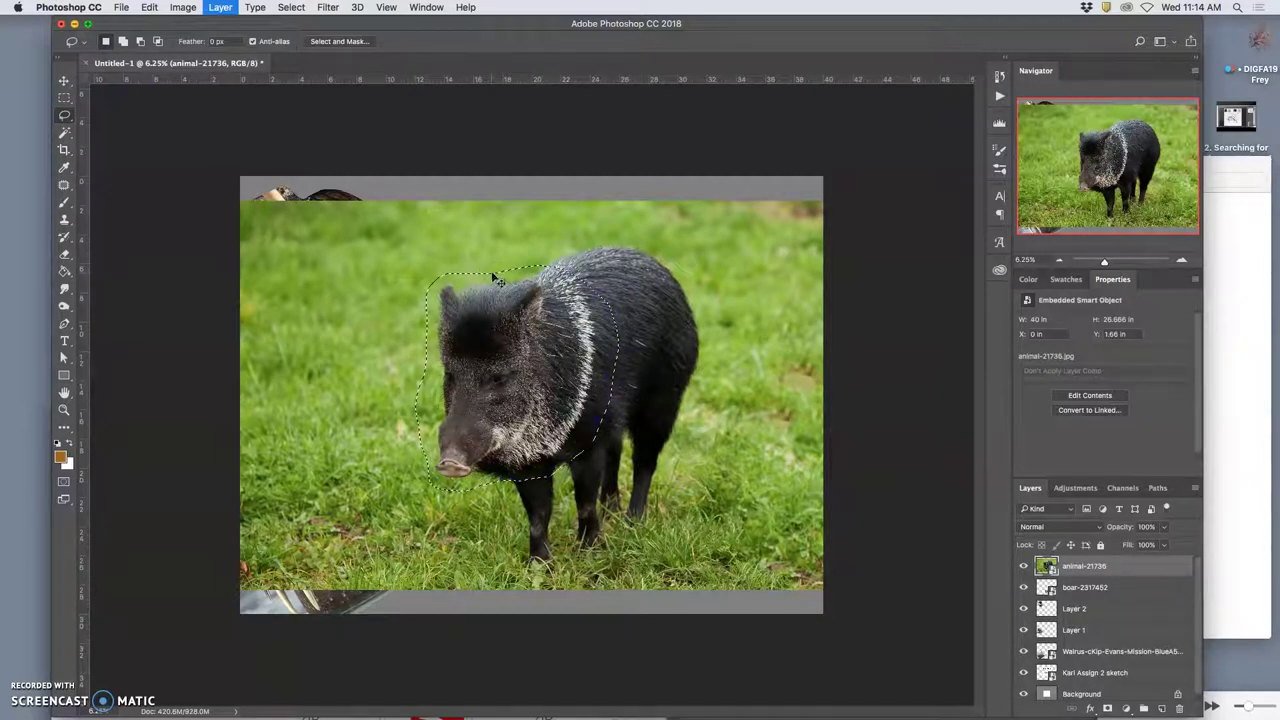
{"action": "key", "text": "ctrl+j"}
{"action": "left_click", "coordinate": [1085, 587]}
{"action": "key", "text": "Delete"}
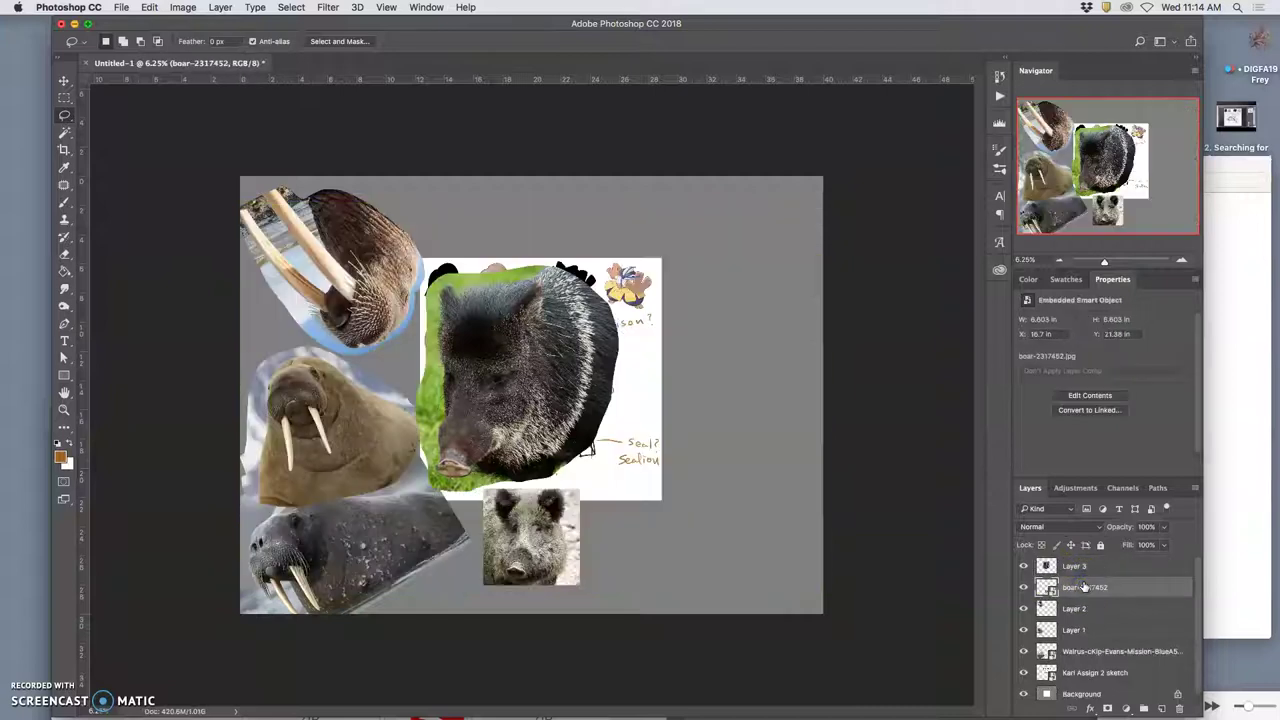
- Move the peccary head right of the sketch, shrink it to about 64% and widen it
{"action": "left_click", "coordinate": [64, 80]}
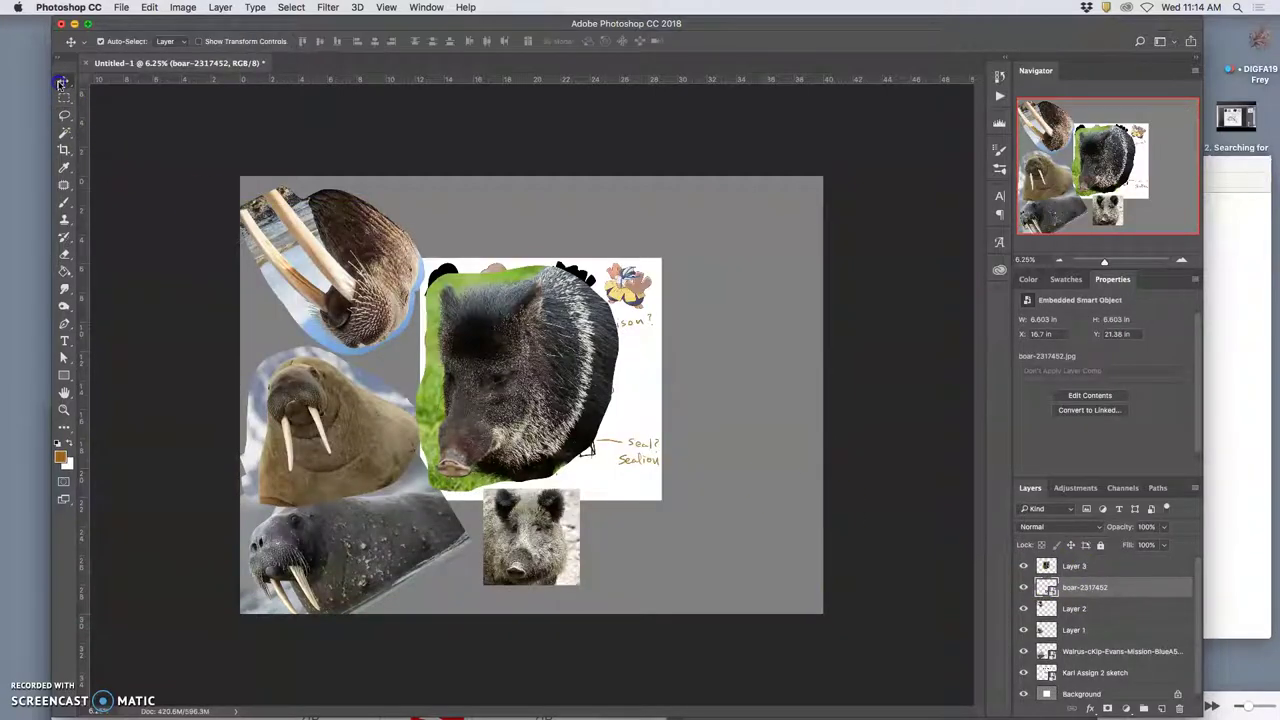
{"action": "left_click_drag", "start_coordinate": [608, 404], "coordinate": [733, 428]}
{"action": "key", "text": "ctrl+t"}
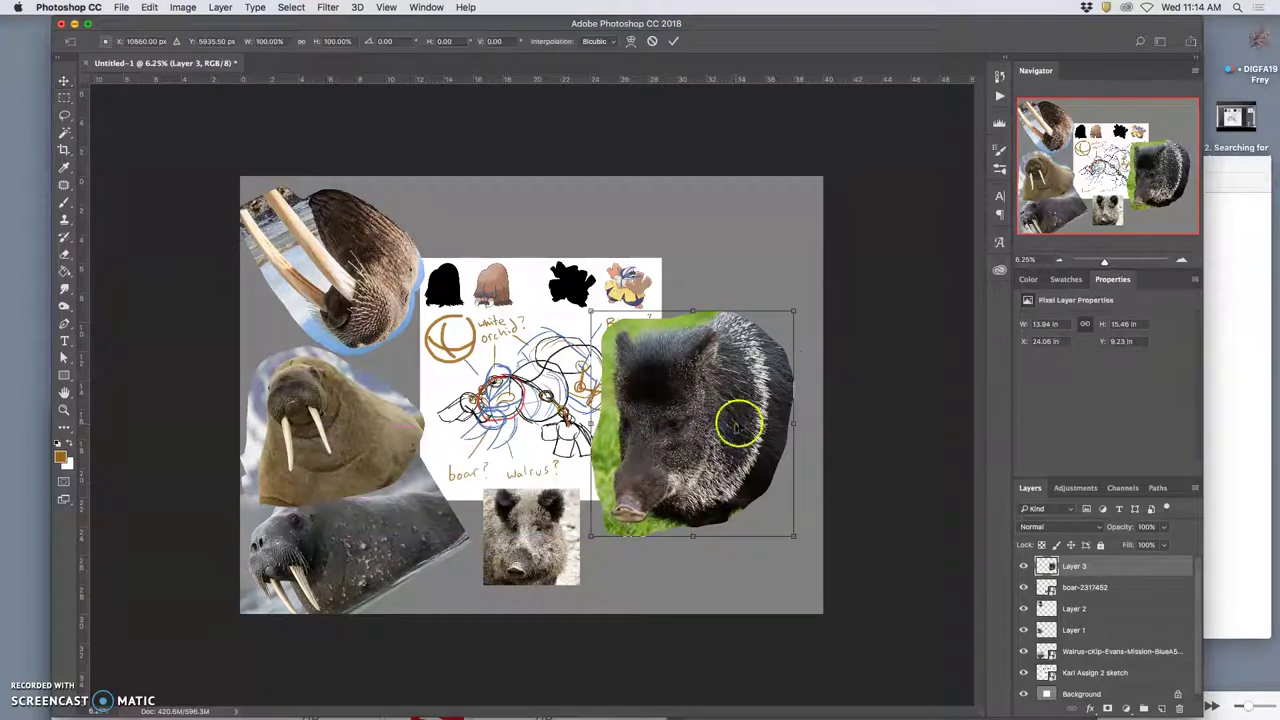
{"action": "left_click_drag", "start_coordinate": [793, 313], "coordinate": [733, 403]}
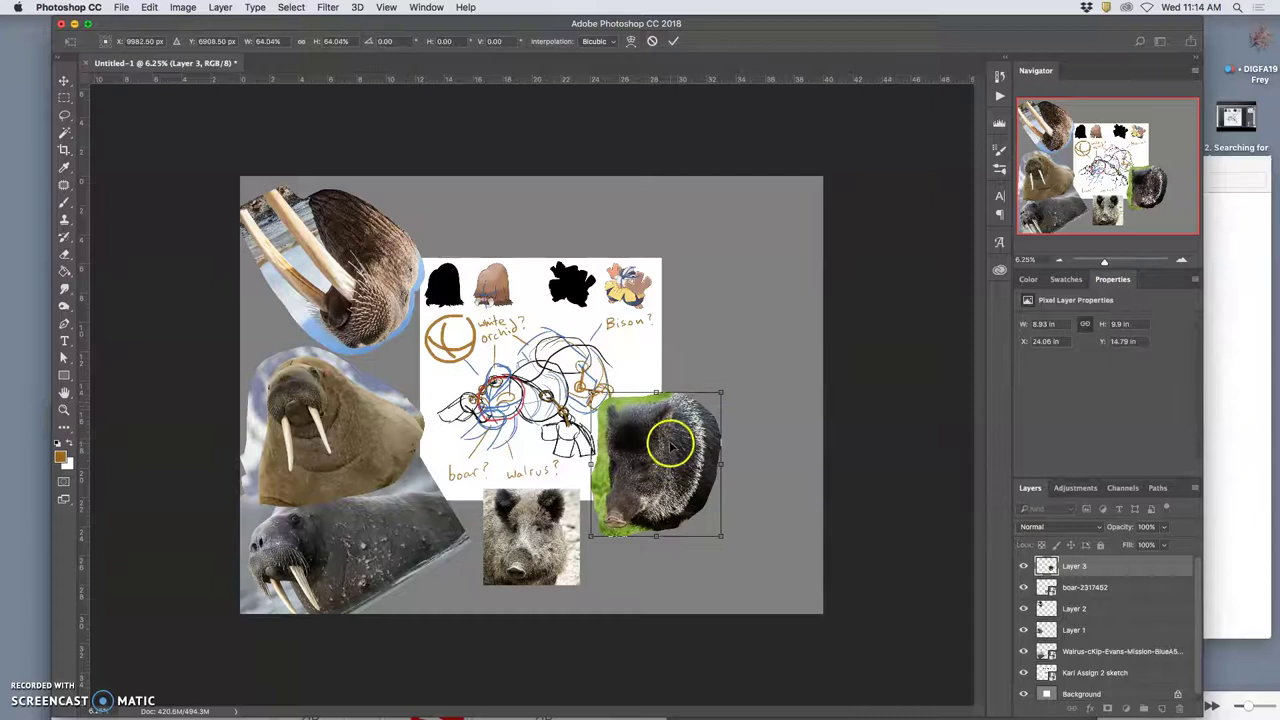
{"action": "left_click_drag", "start_coordinate": [722, 463], "coordinate": [745, 455]}
- Warp the peccary head so its bottom bulges downward
{"action": "right_click", "coordinate": [697, 473]}
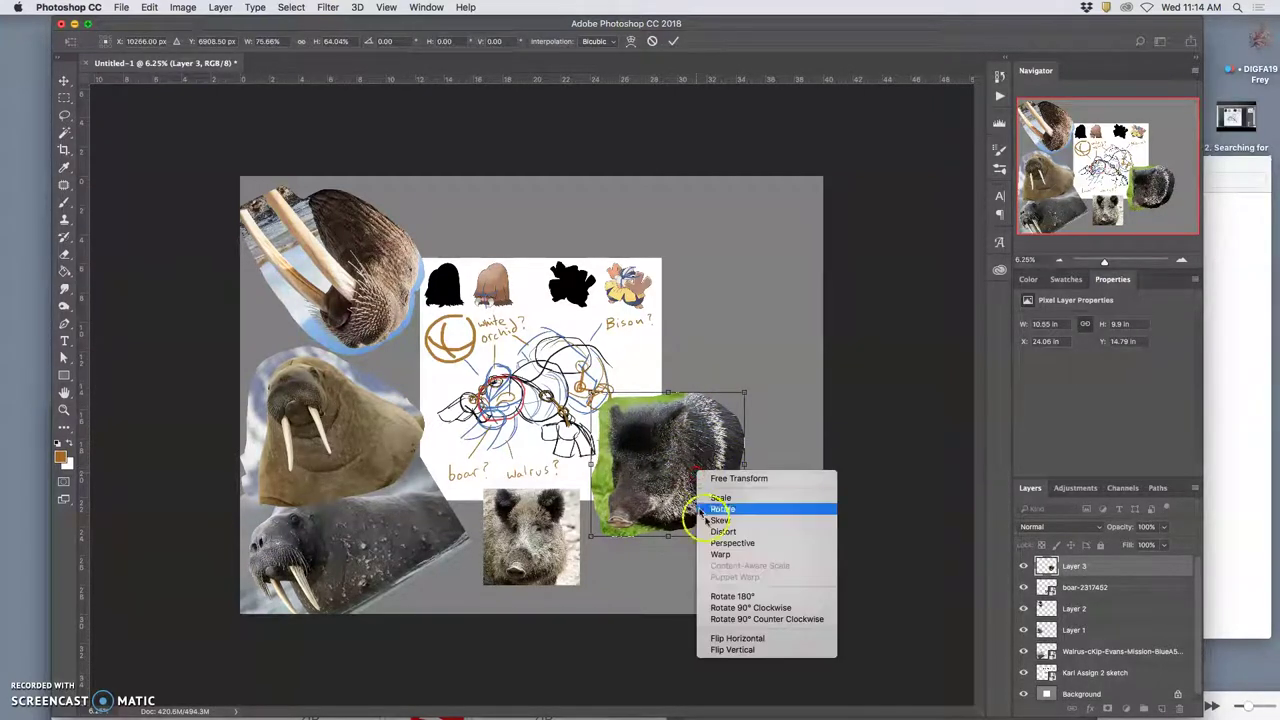
{"action": "left_click", "coordinate": [721, 552]}
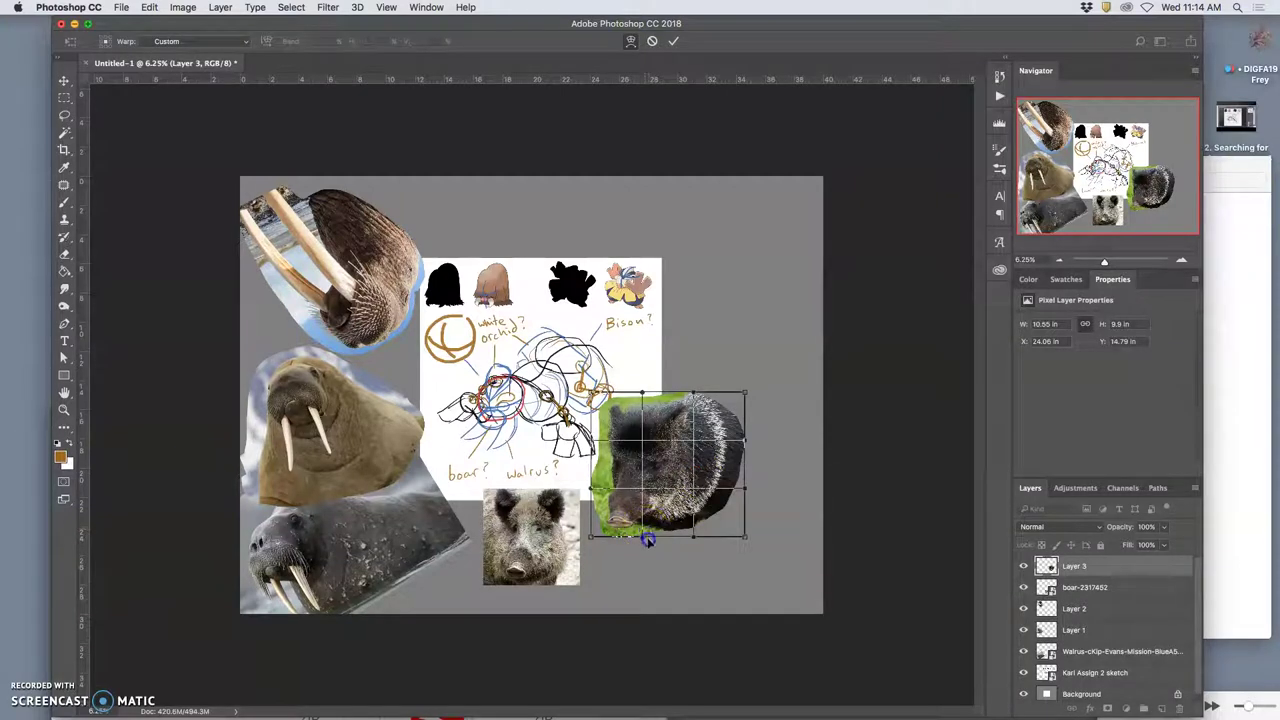
{"action": "mouse_move", "coordinate": [648, 541]}
{"action": "left_mouse_down"}
{"action": "mouse_move", "coordinate": [652, 560]}
{"action": "mouse_move", "coordinate": [650, 535]}
{"action": "left_mouse_up"}
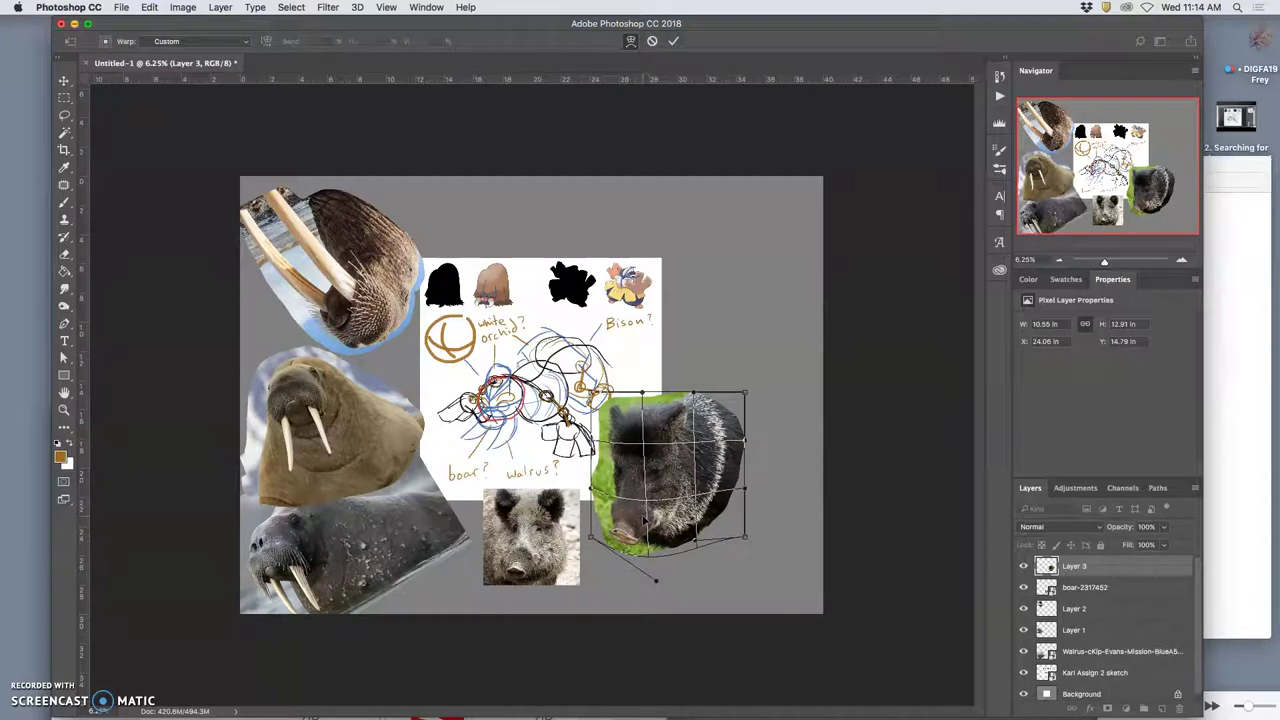
{"action": "key", "text": "Return"}
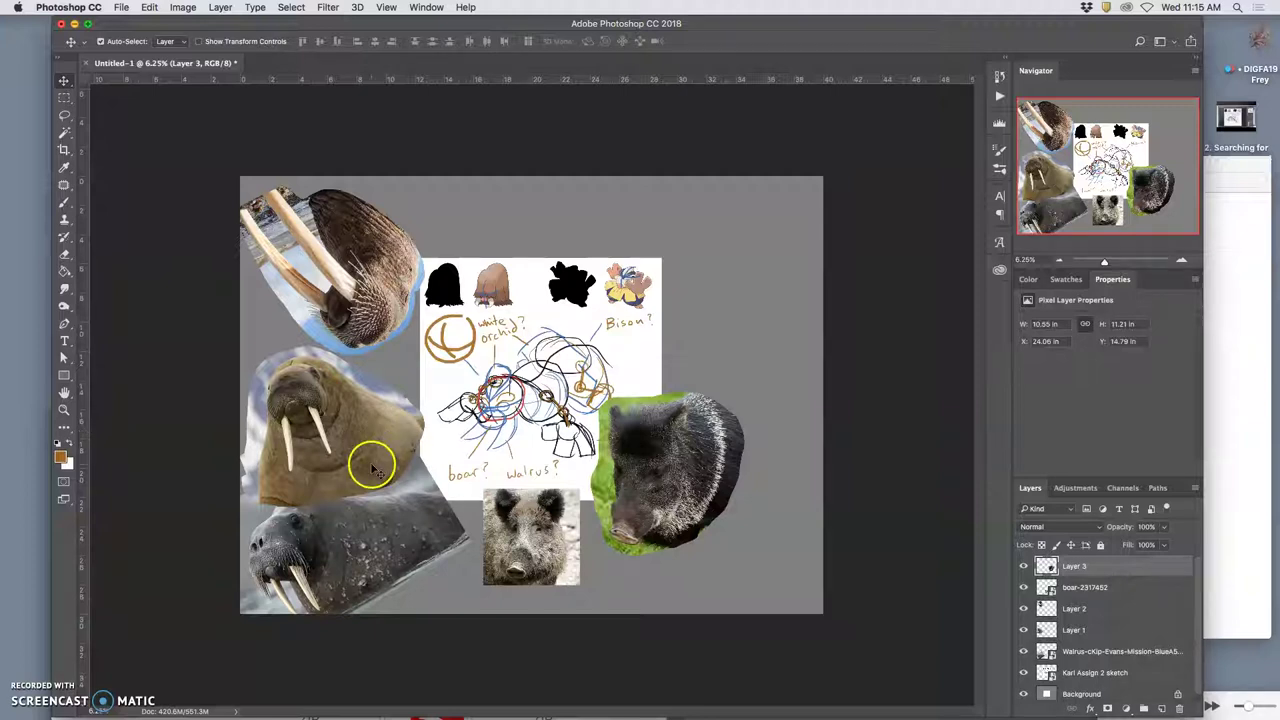
- Drag the grey tusked walrus photo right onto the centre of the sketch
{"action": "mouse_move", "coordinate": [320, 530]}
{"action": "left_mouse_down"}
{"action": "mouse_move", "coordinate": [400, 535]}
{"action": "mouse_move", "coordinate": [390, 530]}
{"action": "mouse_move", "coordinate": [640, 462]}
{"action": "mouse_move", "coordinate": [653, 471]}
{"action": "mouse_move", "coordinate": [530, 400]}
{"action": "mouse_move", "coordinate": [529, 378]}
{"action": "left_mouse_up"}
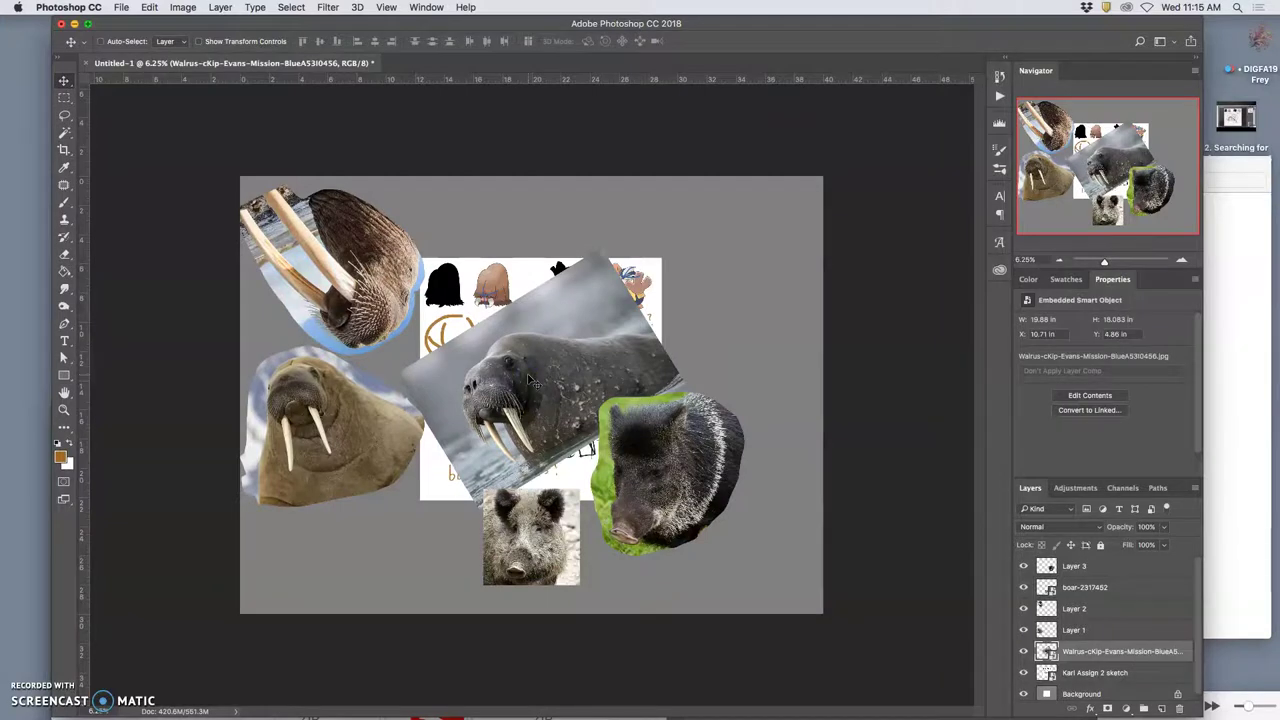
- Lasso the grey walrus's head onto its own layer and delete the rectangular walrus photo
{"action": "key", "text": "super+plus"}
{"action": "key", "text": "super+plus"}
{"action": "key", "text": "super+plus"}
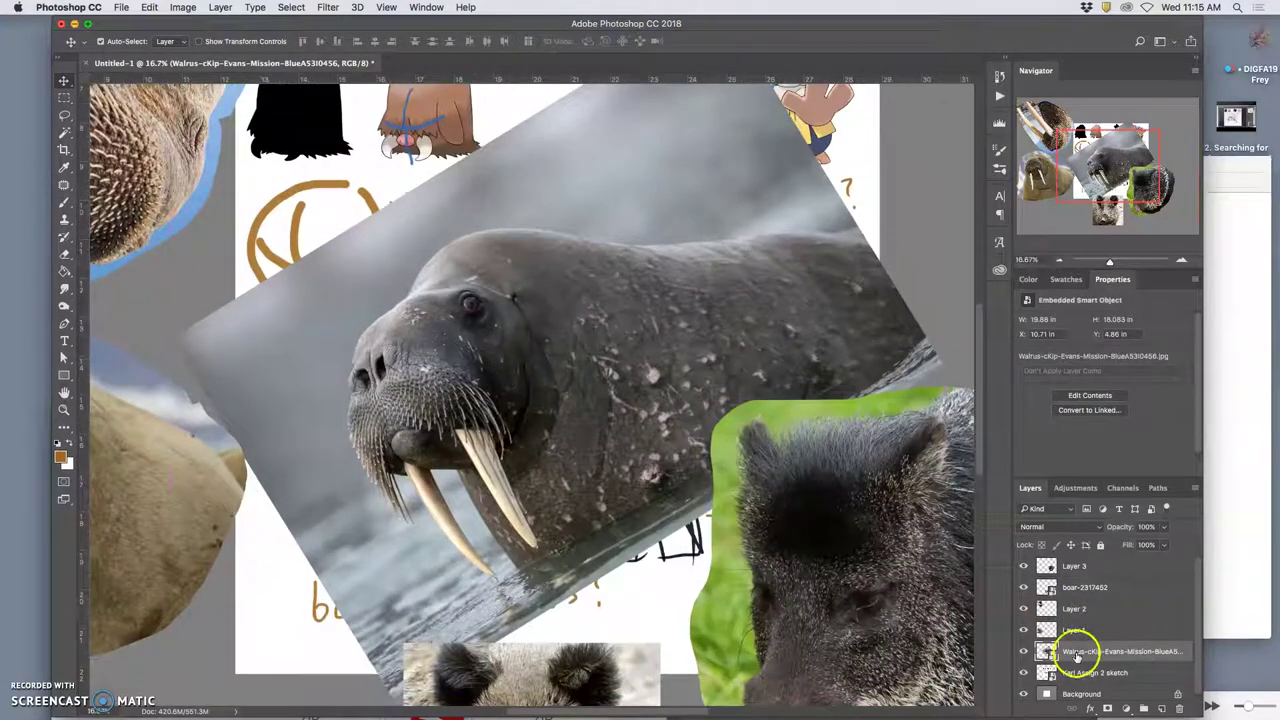
{"action": "left_click", "coordinate": [64, 115]}
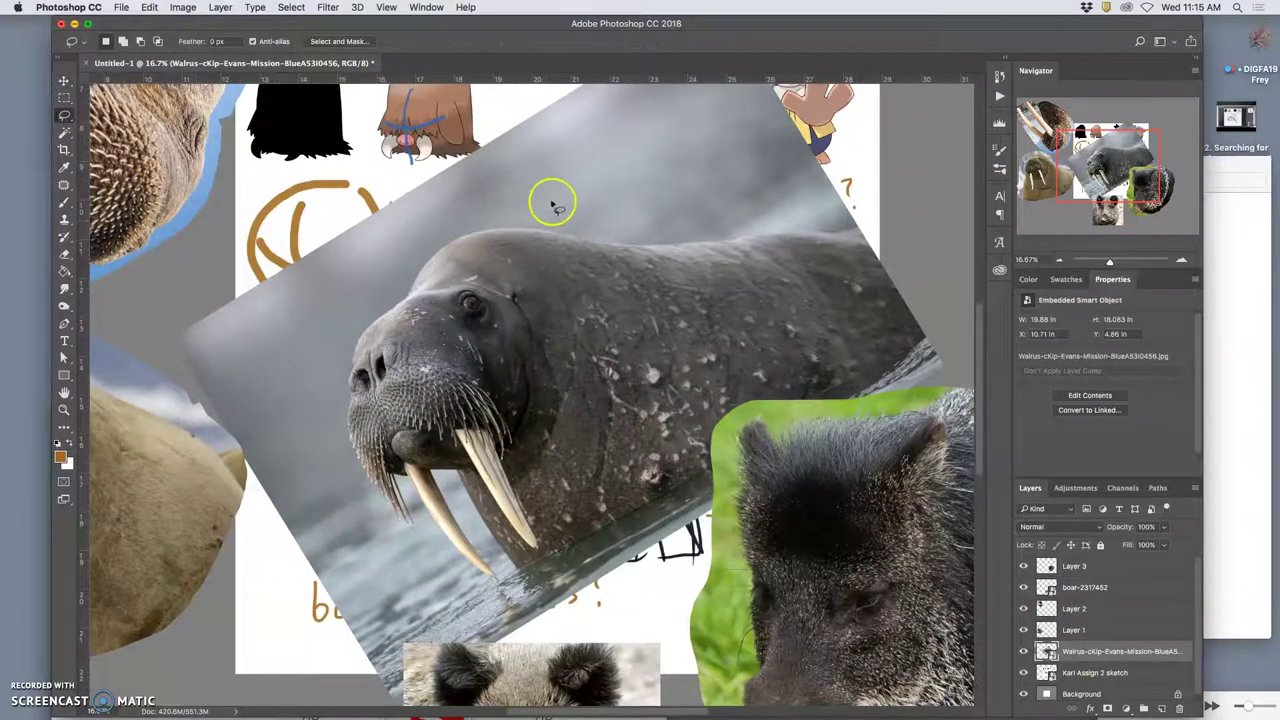
{"action": "mouse_move", "coordinate": [553, 205]}
{"action": "left_mouse_down"}
{"action": "mouse_move", "coordinate": [463, 221]}
{"action": "mouse_move", "coordinate": [393, 270]}
{"action": "mouse_move", "coordinate": [337, 341]}
{"action": "left_mouse_up"}
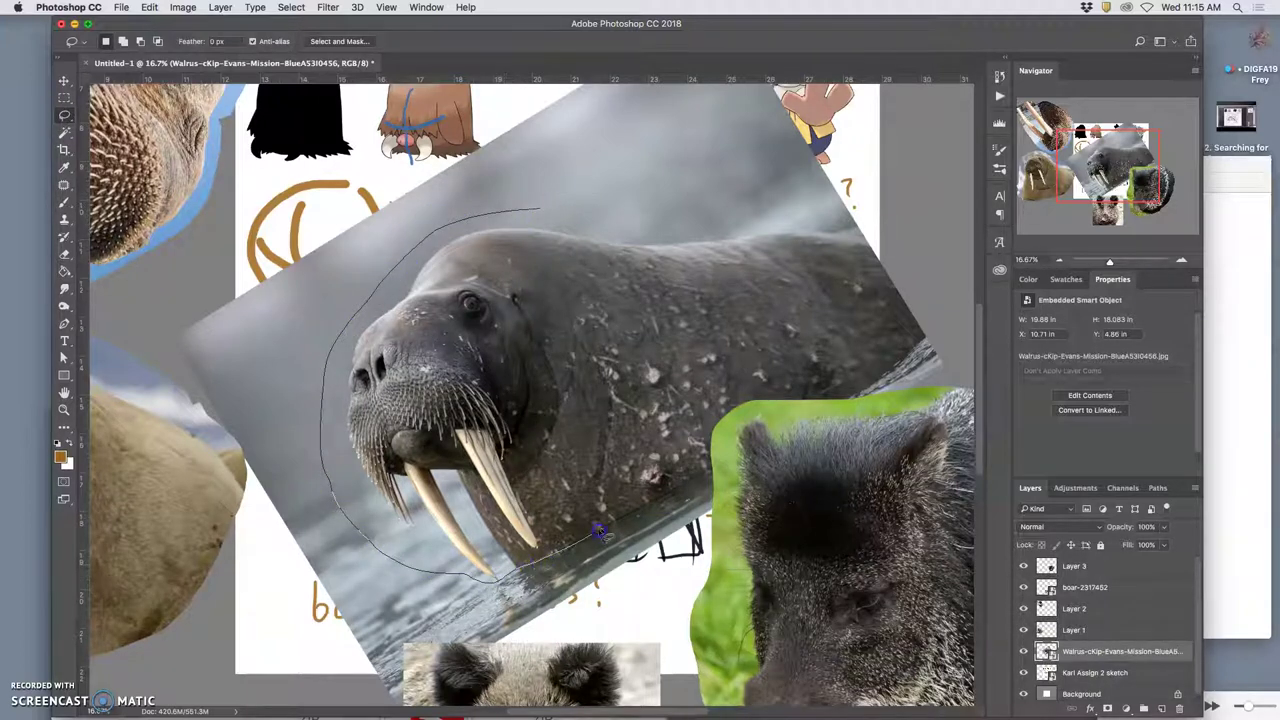
{"action": "left_click_drag", "start_coordinate": [607, 219], "coordinate": [545, 210]}
{"action": "key", "text": "super+j"}
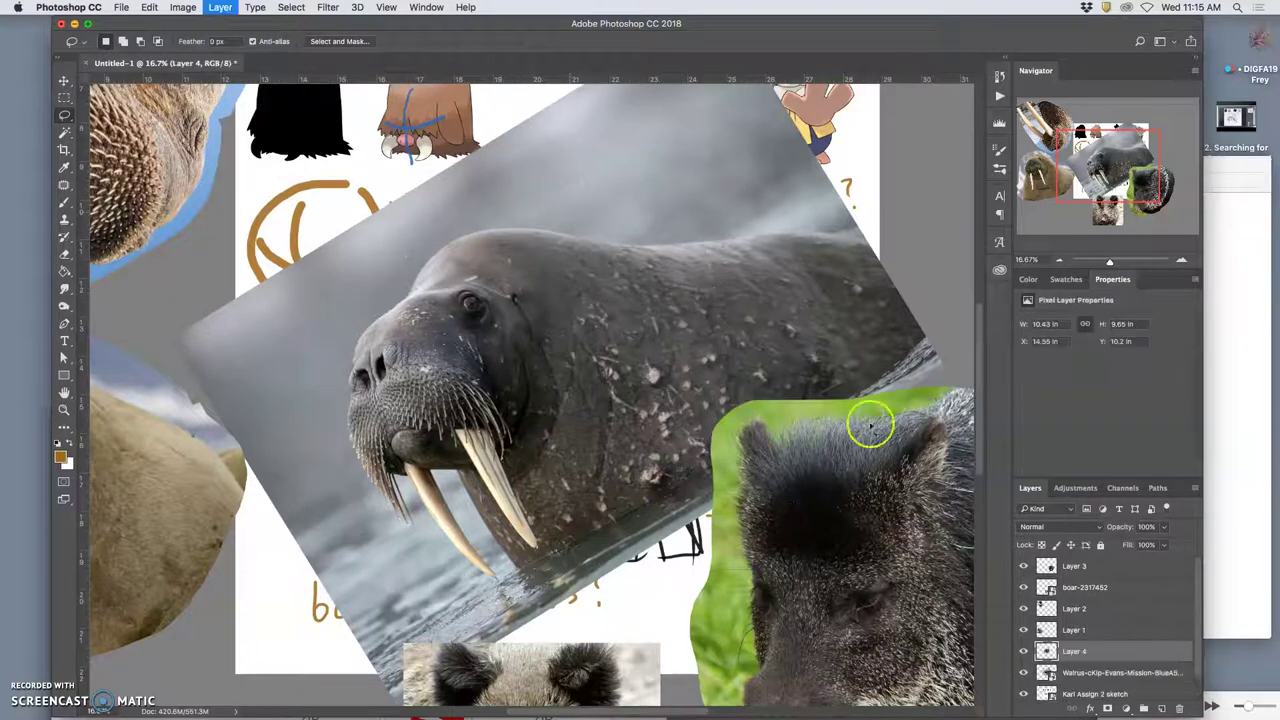
{"action": "left_click", "coordinate": [1080, 672]}
{"action": "key", "text": "Delete"}
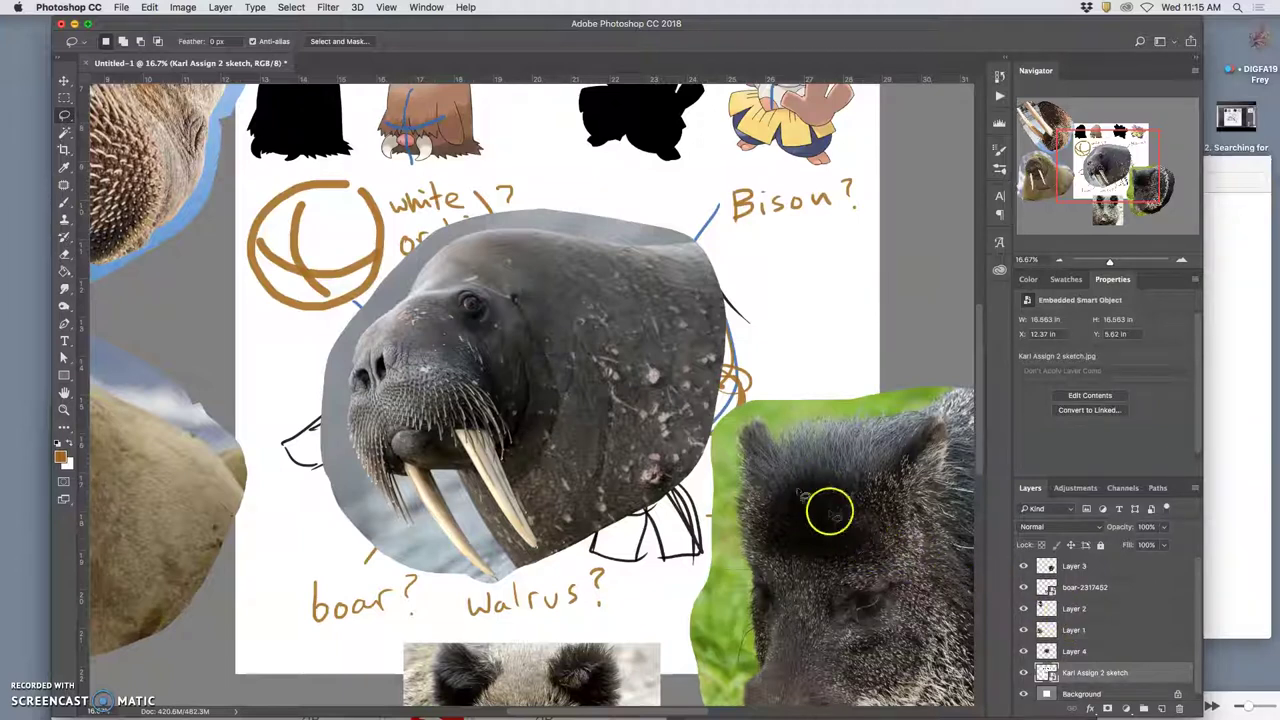
- Move the peccary head up-left onto the walrus and begin tracing the peccary's face
{"action": "left_click", "coordinate": [64, 80]}
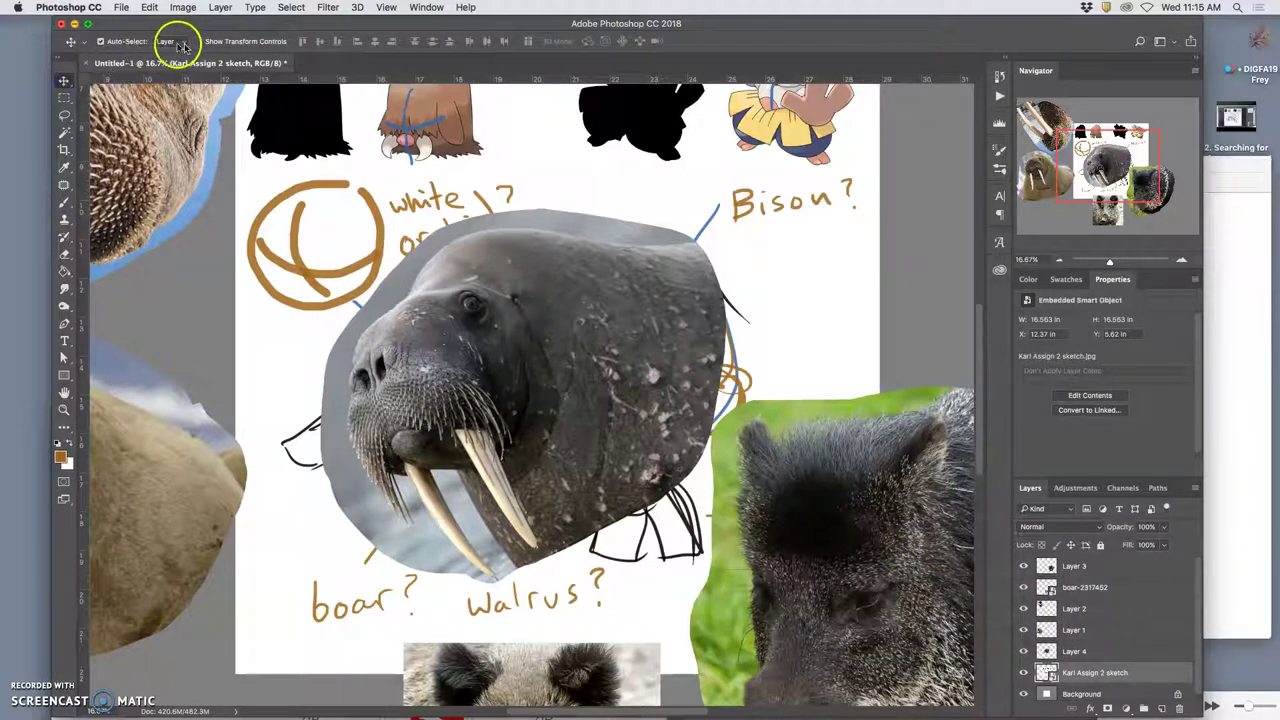
{"action": "left_click_drag", "start_coordinate": [858, 530], "coordinate": [687, 357]}
{"action": "left_click", "coordinate": [97, 160]}
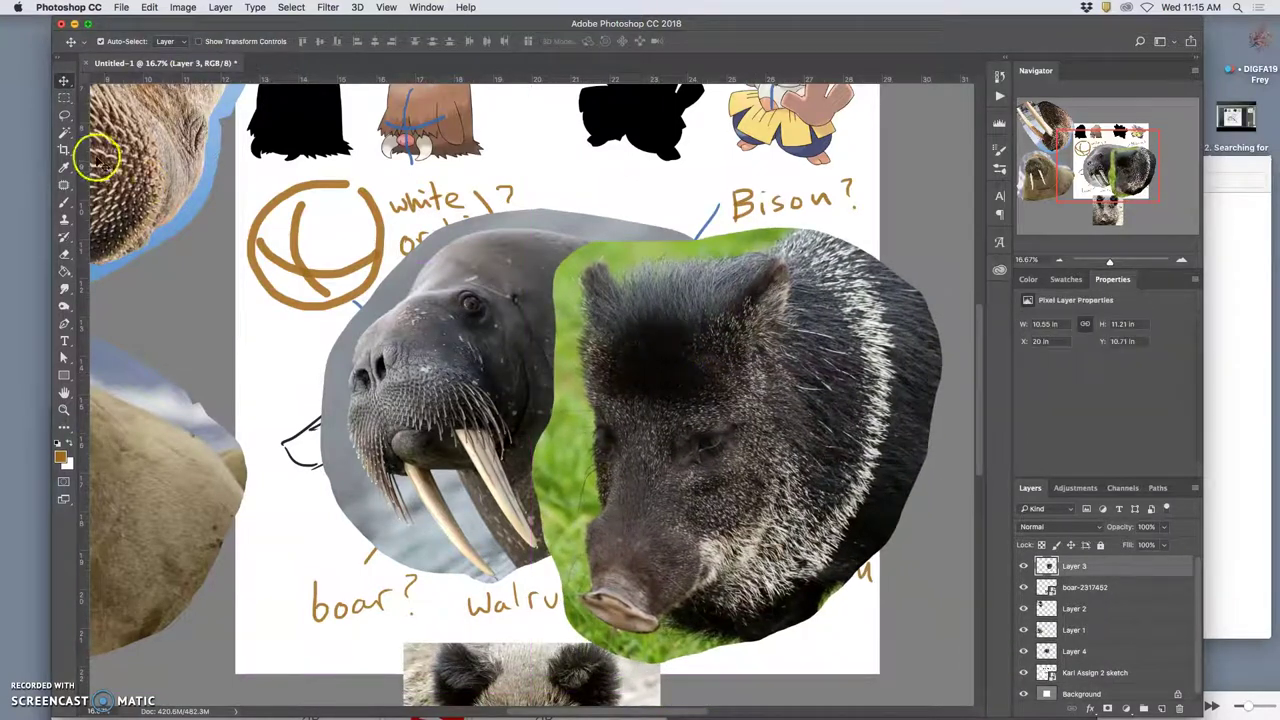
{"action": "left_click", "coordinate": [63, 114]}
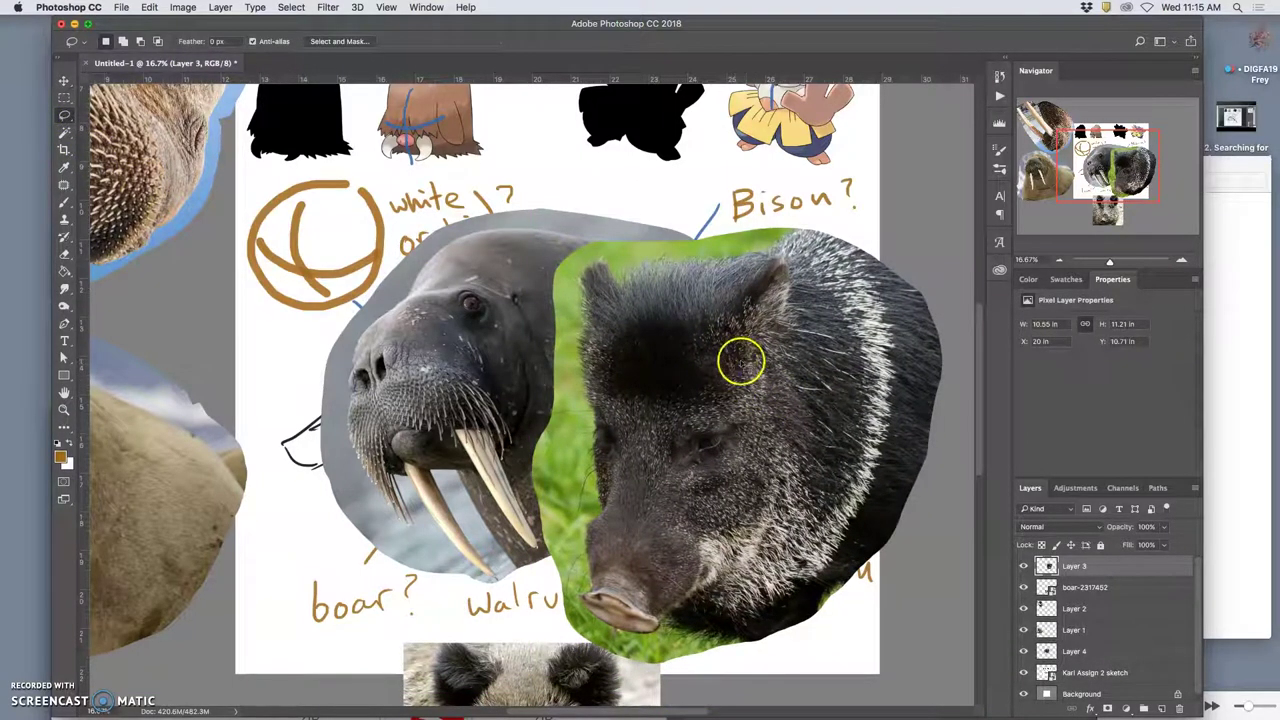
{"action": "left_click", "coordinate": [740, 362]}
{"action": "left_click_drag", "start_coordinate": [692, 398], "coordinate": [639, 393]}
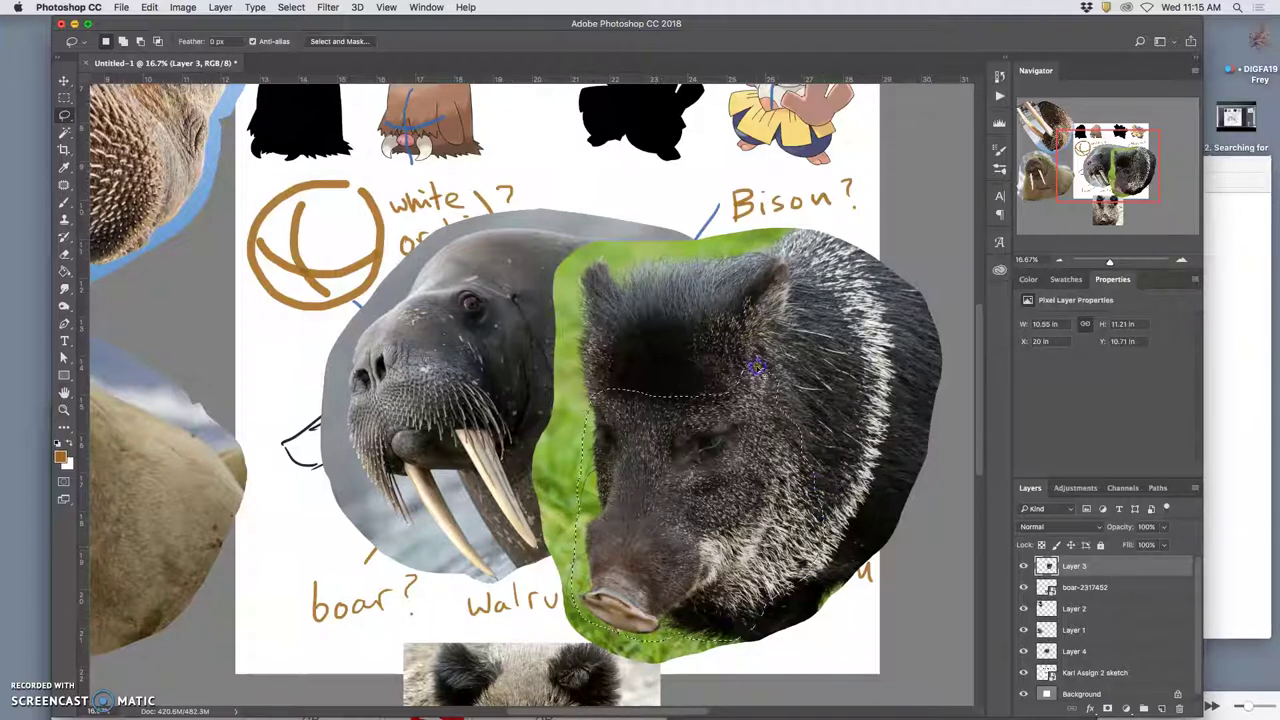
- Copy the peccary face to Layer 5, hide Layer 3, and scale it to 74% over the walrus face
{"action": "key", "text": "super+j"}
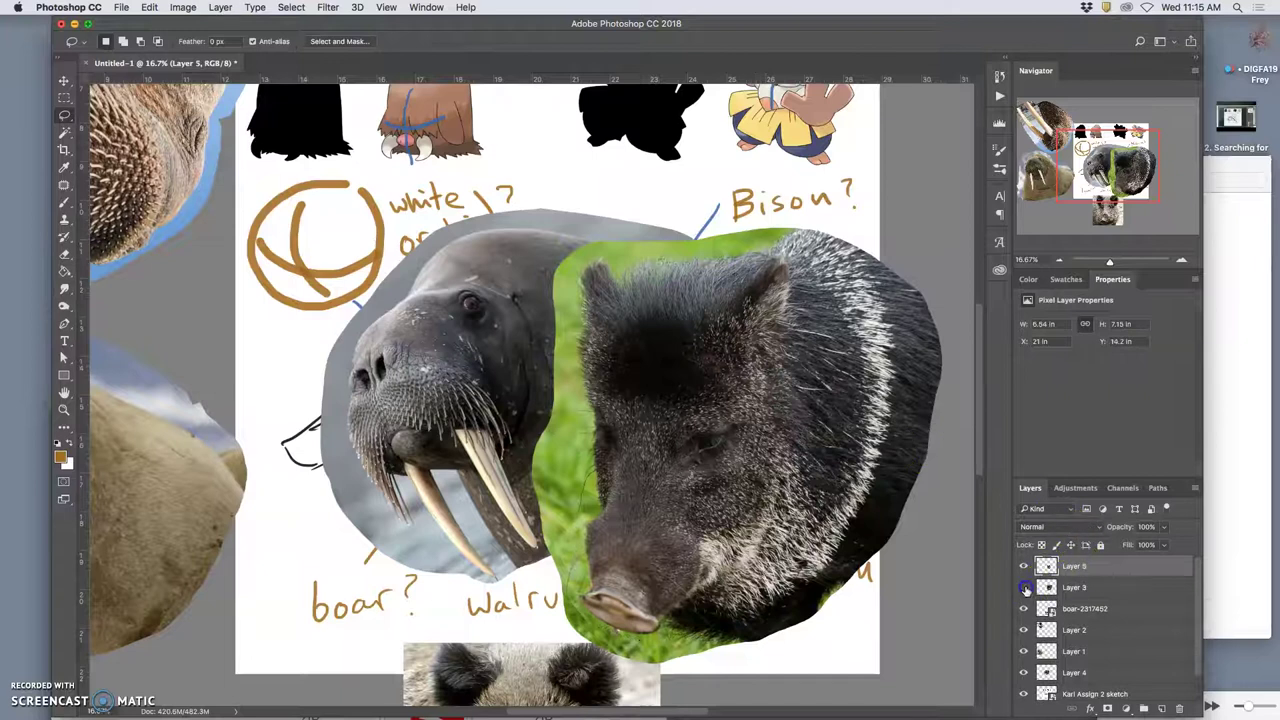
{"action": "left_click", "coordinate": [1023, 587]}
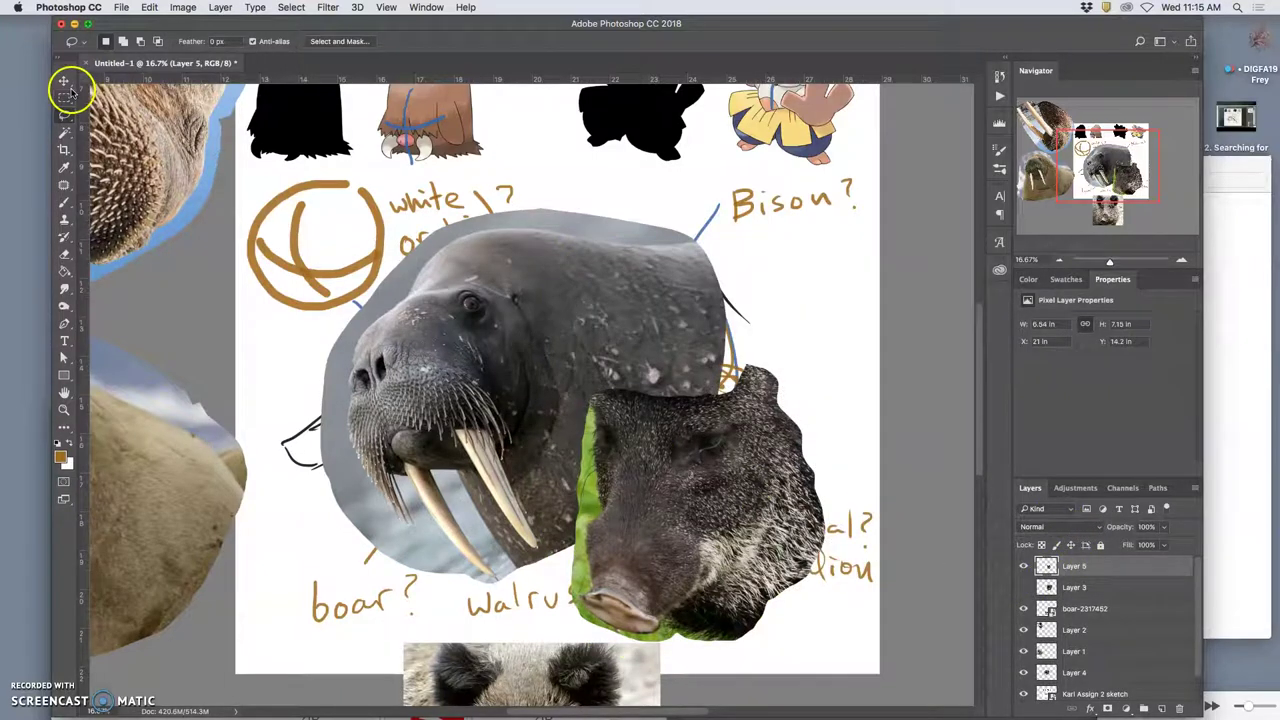
{"action": "key", "text": "super+t"}
{"action": "left_click_drag", "start_coordinate": [714, 451], "coordinate": [458, 399]}
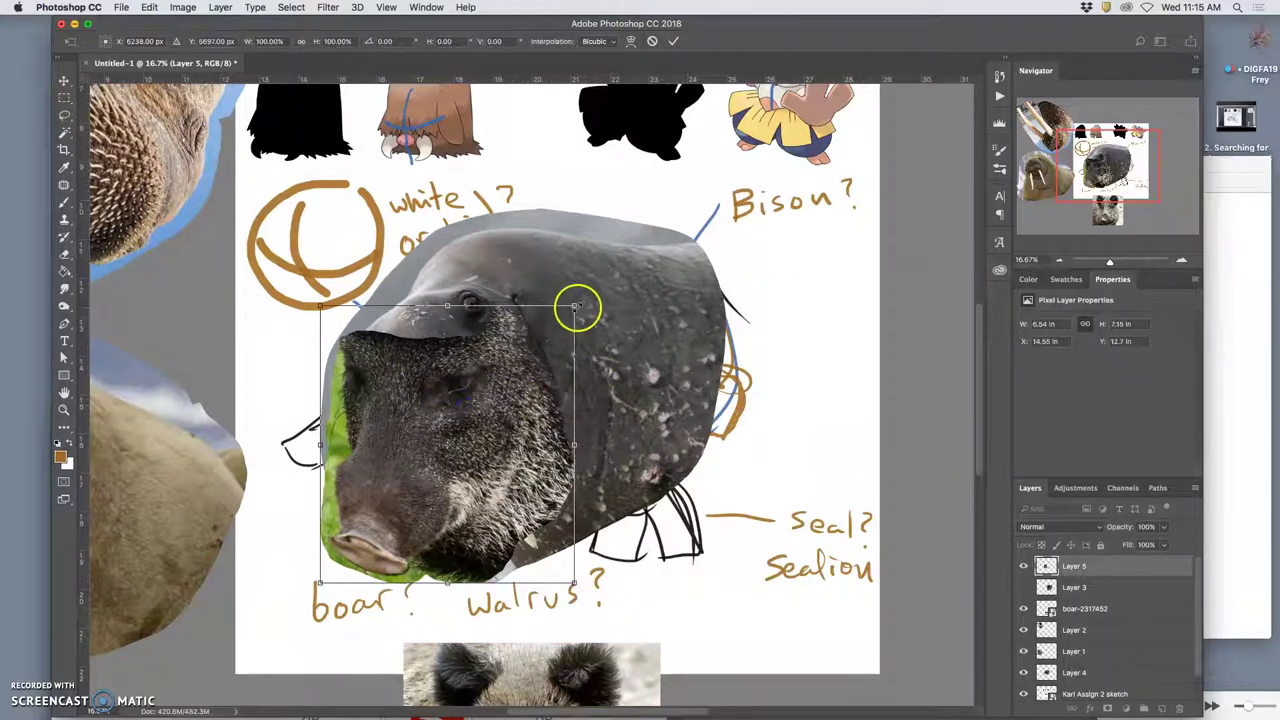
{"action": "left_click_drag", "start_coordinate": [577, 309], "coordinate": [509, 346]}
{"action": "mouse_move", "coordinate": [462, 391]}
{"action": "left_mouse_down"}
{"action": "mouse_move", "coordinate": [462, 410]}
{"action": "mouse_move", "coordinate": [462, 368]}
{"action": "mouse_move", "coordinate": [470, 377]}
{"action": "left_mouse_up"}
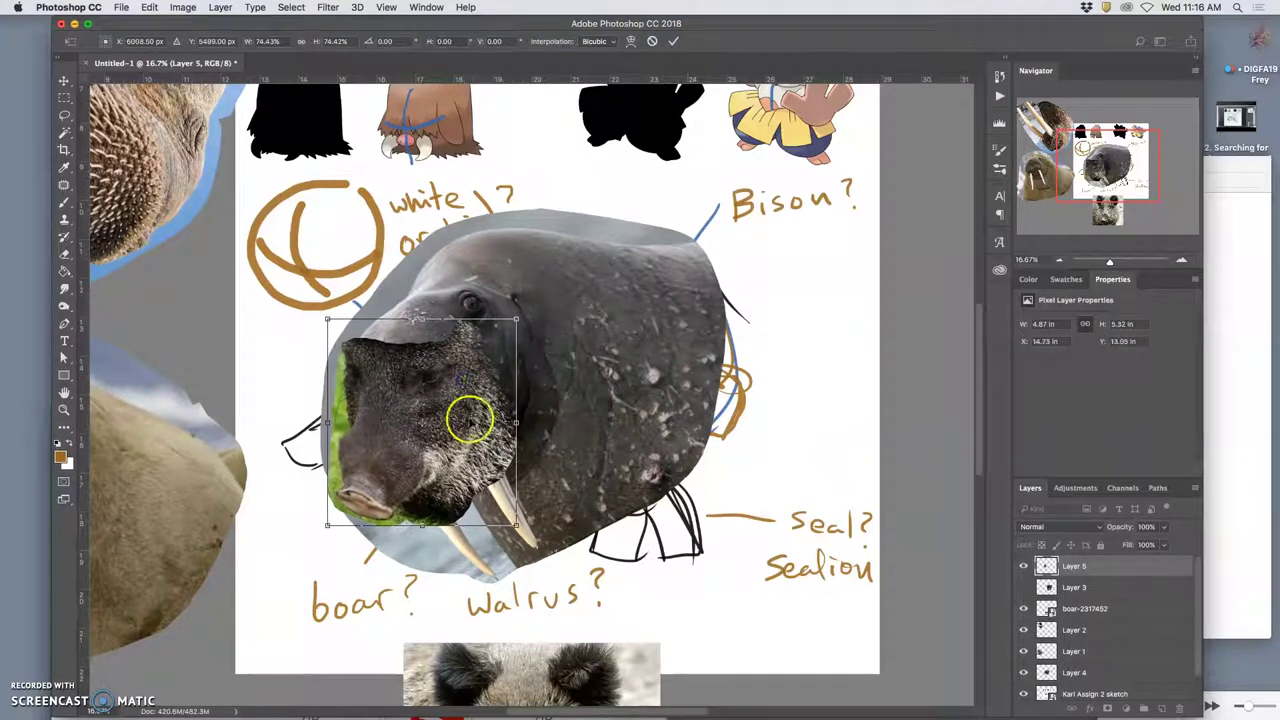
- Warp Layer 5's peccary face, bending brow, ear, cheek and snout over the walrus head above the tusks
{"action": "right_click", "coordinate": [470, 418]}
{"action": "left_click", "coordinate": [515, 499]}
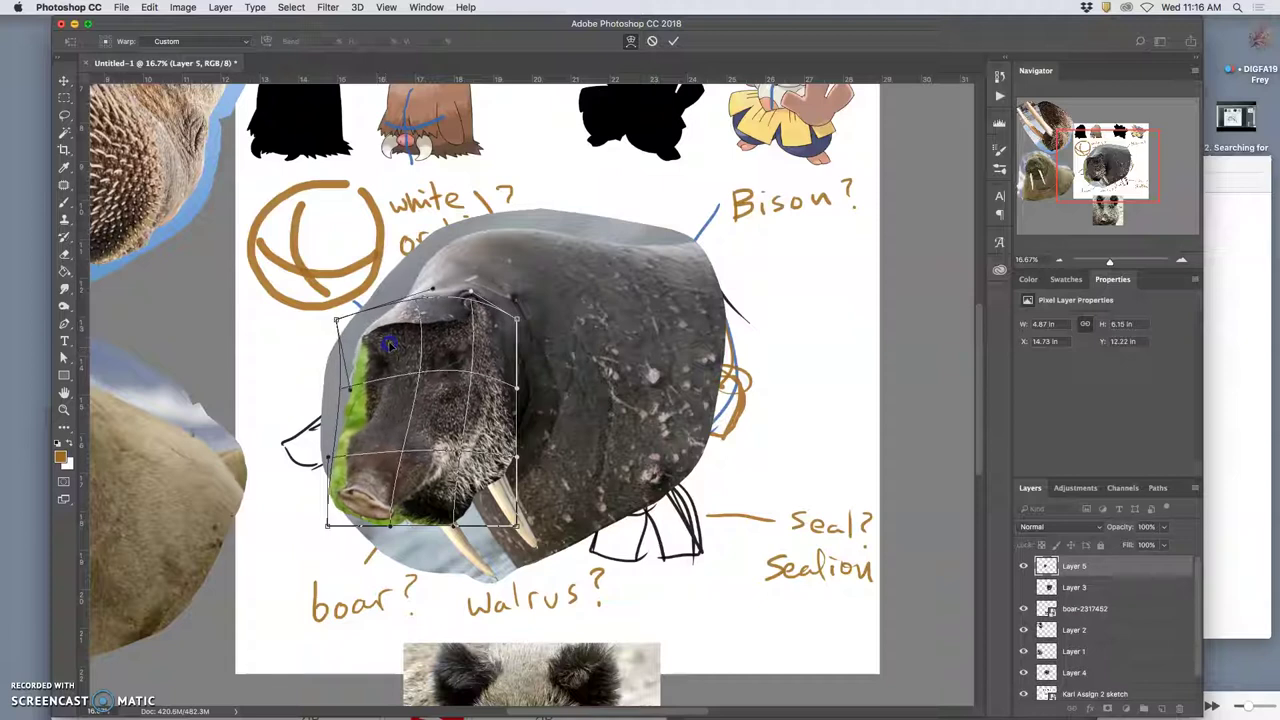
{"action": "left_click_drag", "start_coordinate": [381, 346], "coordinate": [379, 344]}
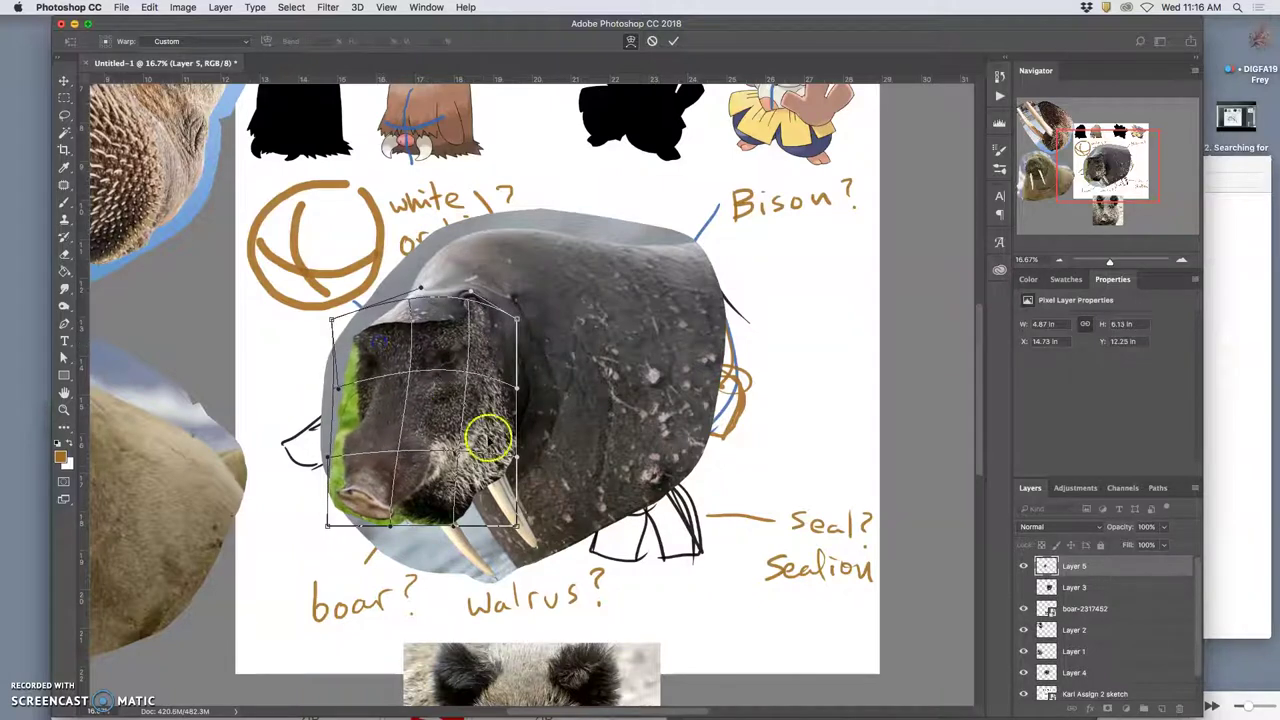
{"action": "left_click_drag", "start_coordinate": [487, 437], "coordinate": [472, 280]}
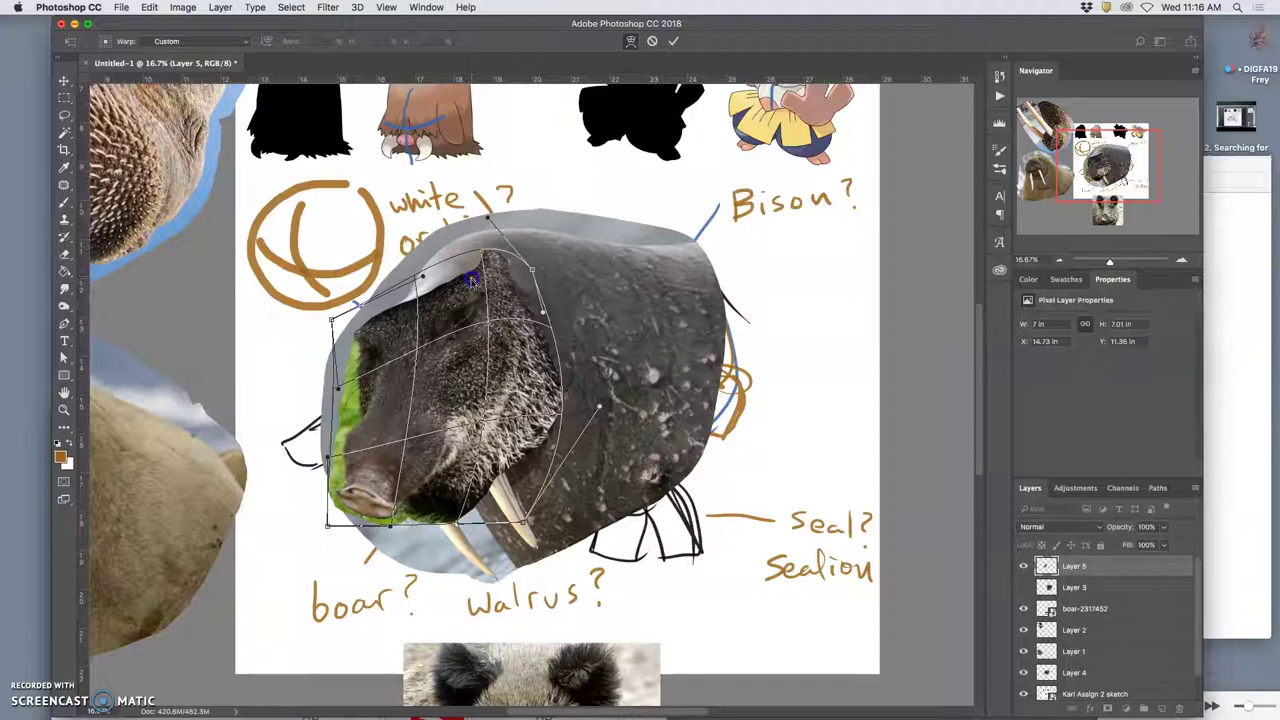
{"action": "left_click_drag", "start_coordinate": [511, 333], "coordinate": [516, 336]}
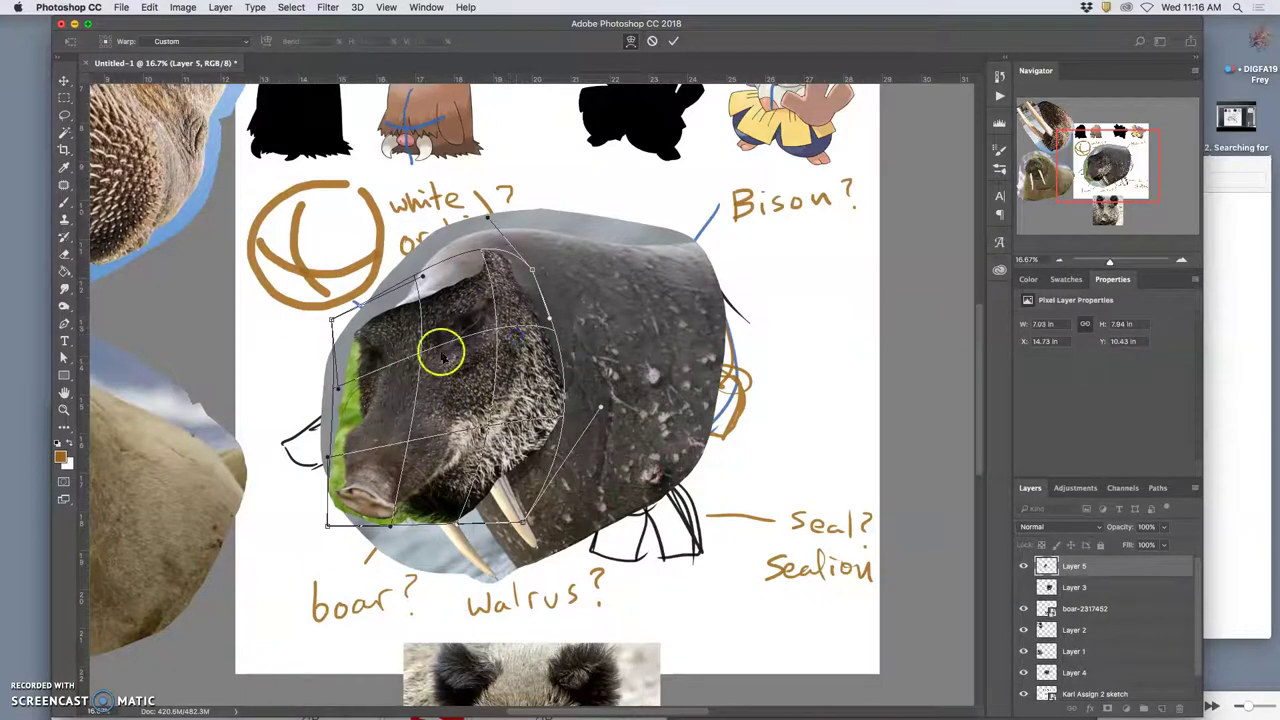
{"action": "left_click_drag", "start_coordinate": [424, 329], "coordinate": [480, 393]}
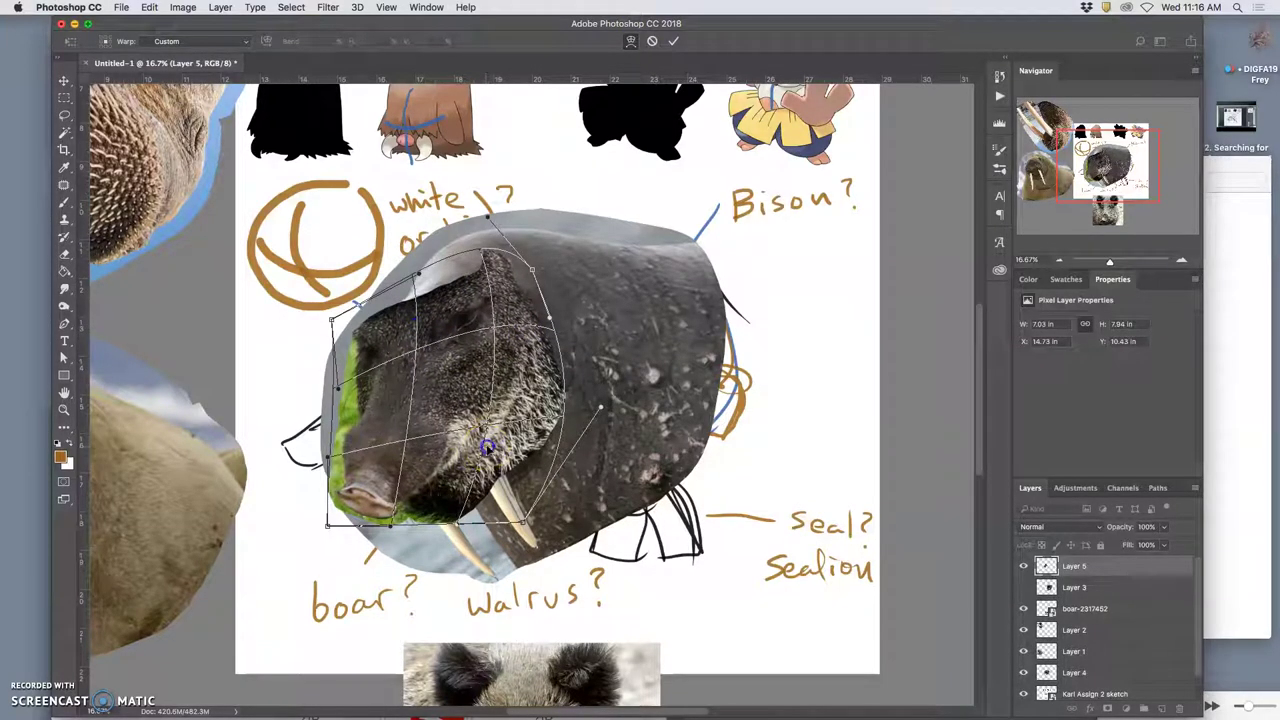
{"action": "left_click_drag", "start_coordinate": [487, 447], "coordinate": [489, 446]}
{"action": "left_click_drag", "start_coordinate": [347, 511], "coordinate": [461, 508]}
{"action": "double_click", "coordinate": [506, 513]}
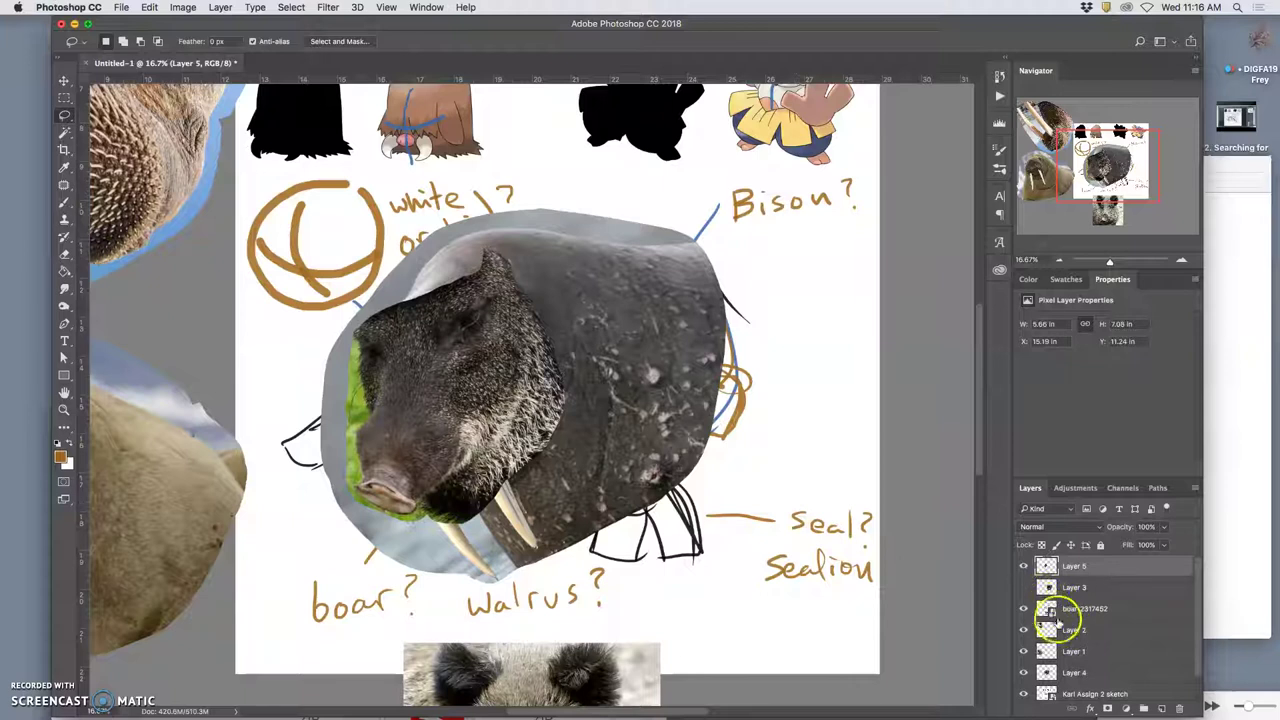
- Hide the boar face Layer 5 and select the walrus layer by clicking the walrus
{"action": "left_click", "coordinate": [1024, 566]}
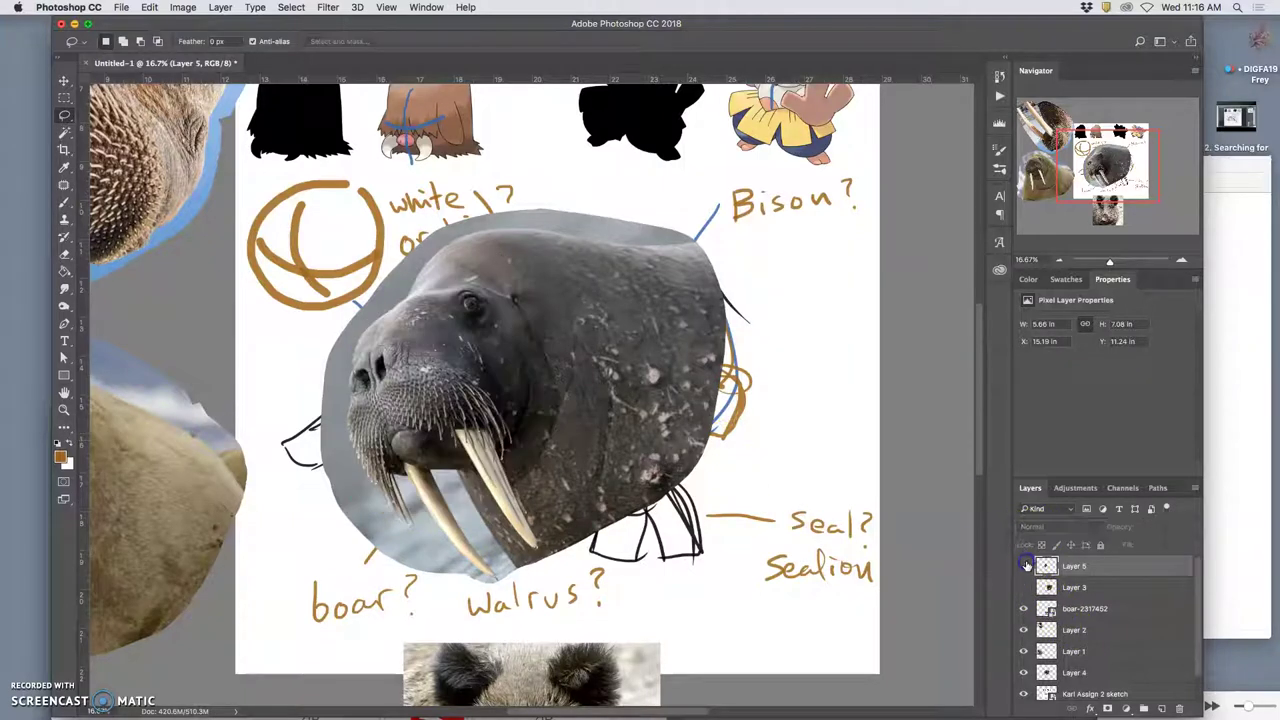
{"action": "left_click", "coordinate": [1024, 566]}
{"action": "left_click", "coordinate": [1024, 566]}
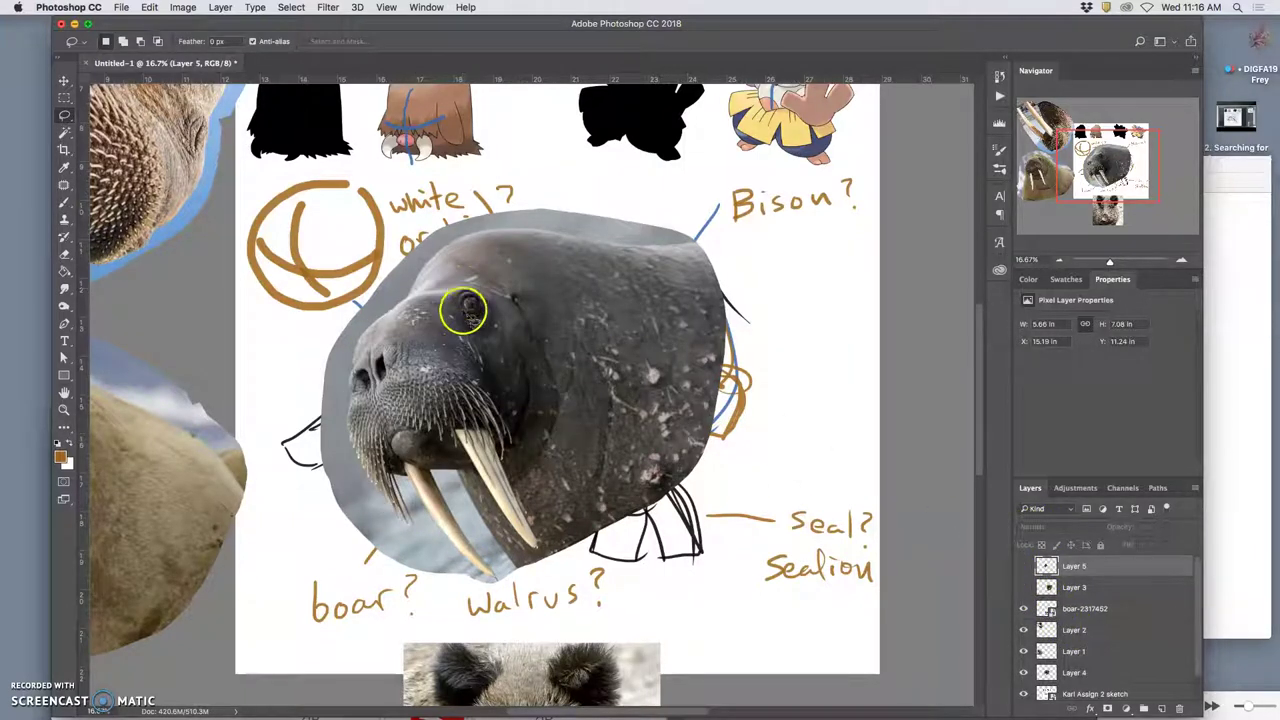
{"action": "scroll", "coordinate": [1072, 615], "scroll_direction": "down", "scroll_amount": 1}
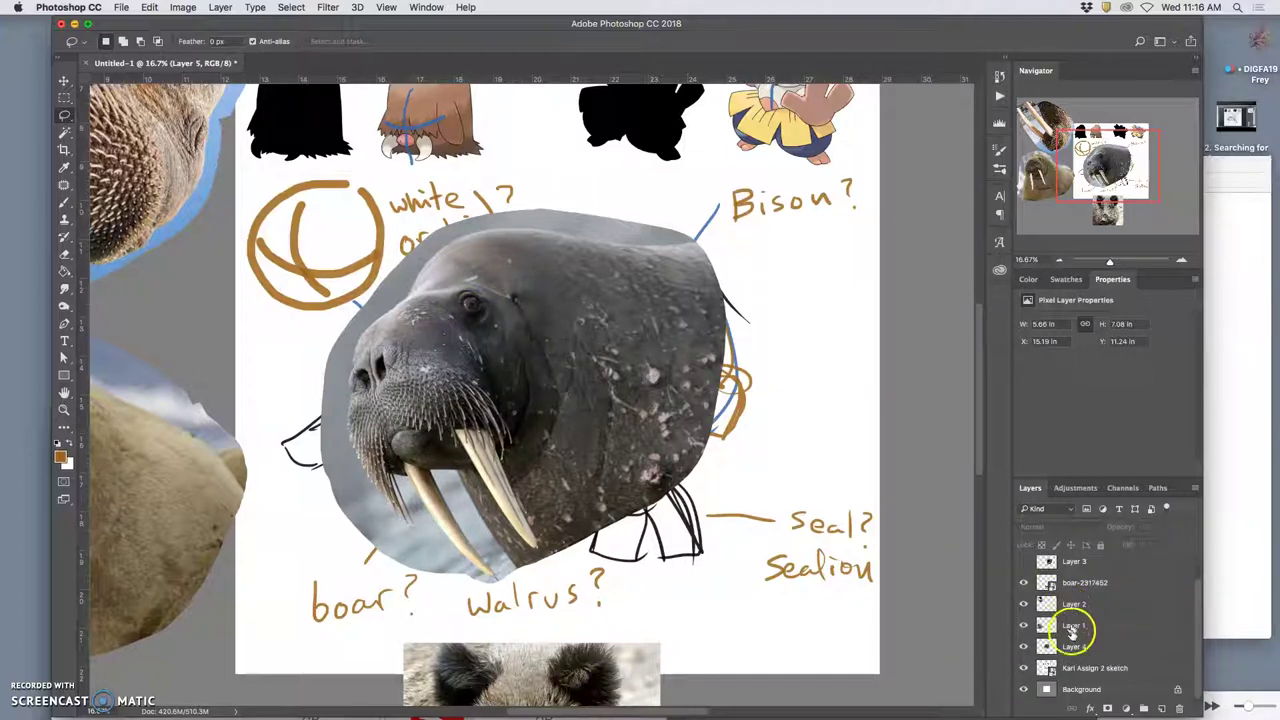
{"action": "left_click", "coordinate": [64, 80]}
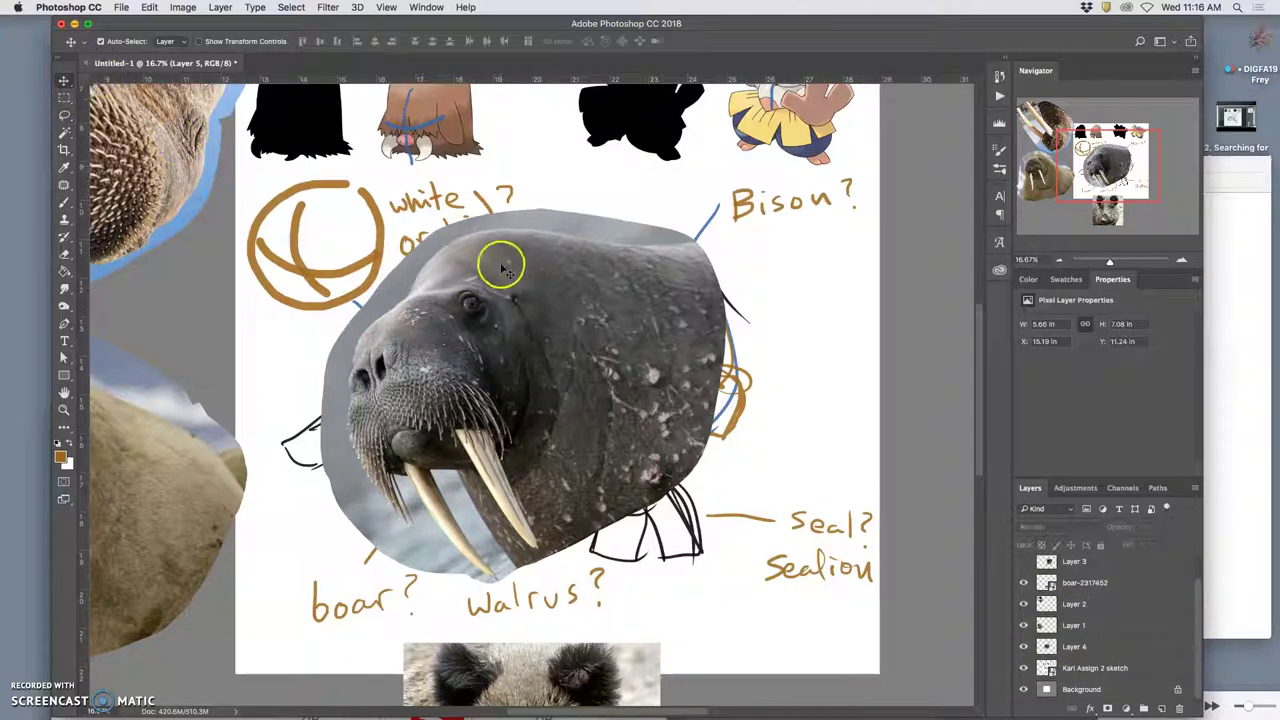
{"action": "left_click", "coordinate": [503, 265]}
- Copy the walrus's eye onto Layer 6 at the top of the stack and show Layer 5 again
{"action": "left_click", "coordinate": [64, 114]}
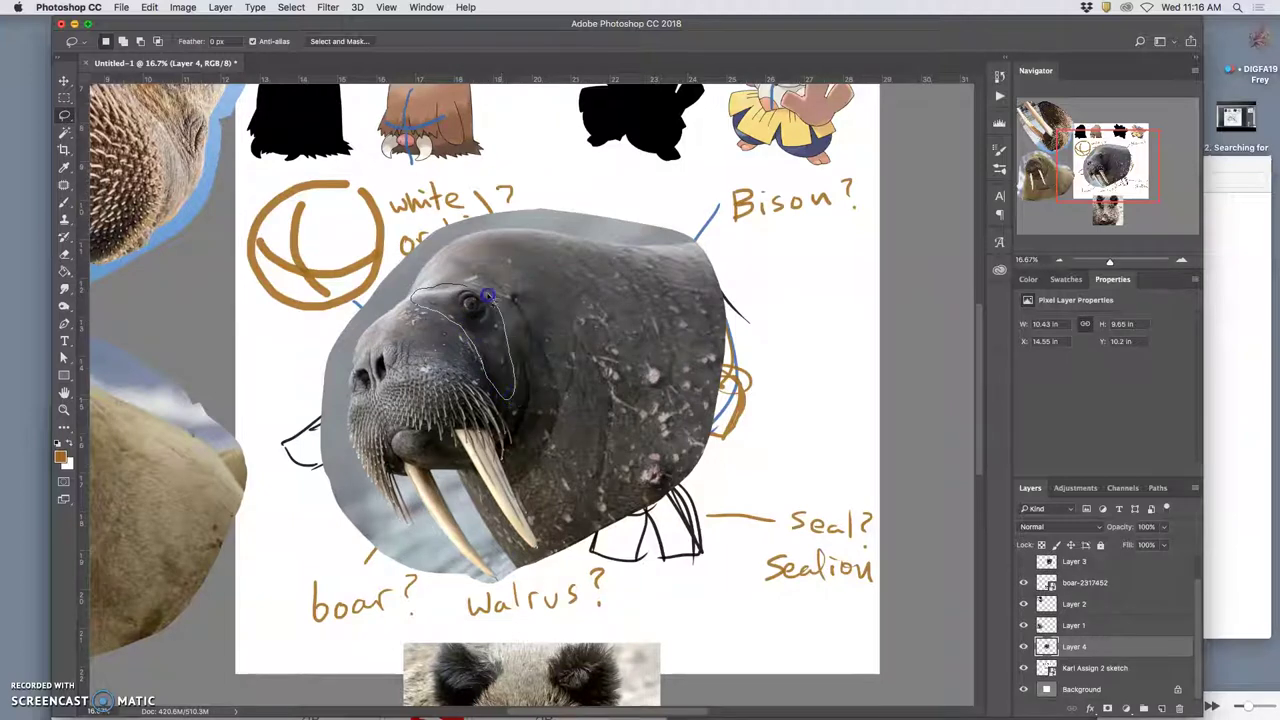
{"action": "left_click_drag", "start_coordinate": [464, 286], "coordinate": [430, 292]}
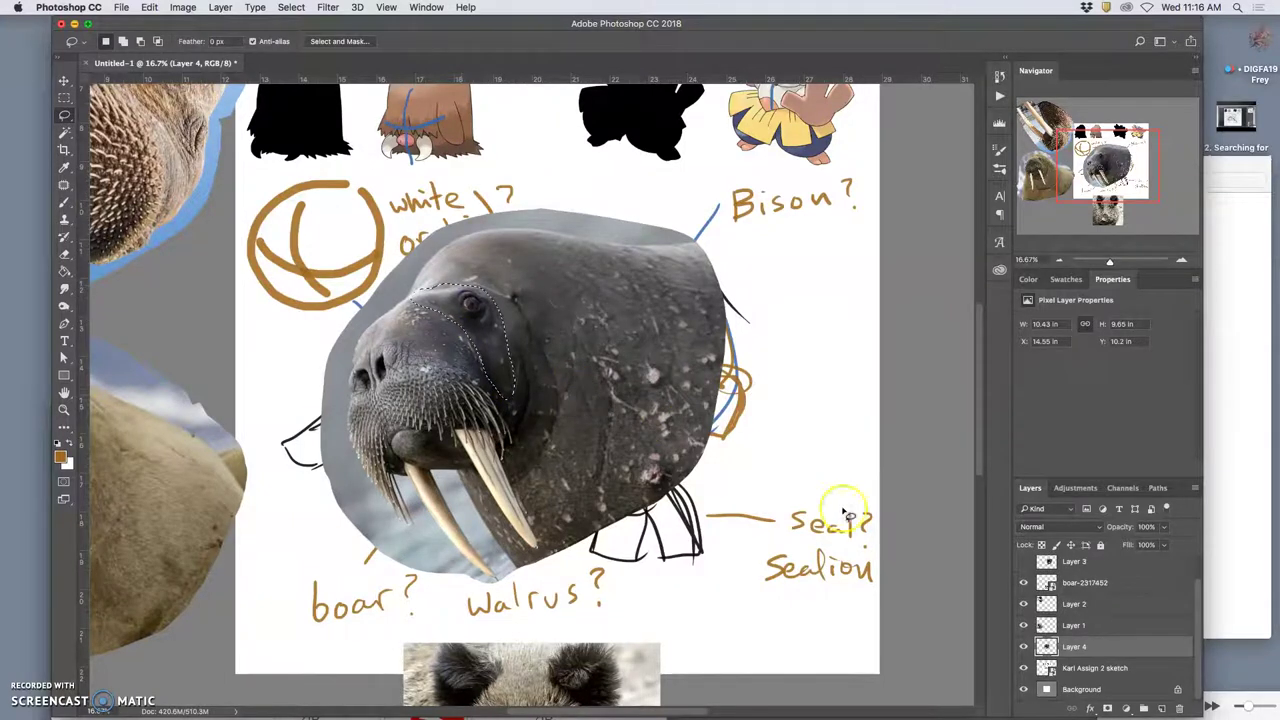
{"action": "key", "text": "super+j"}
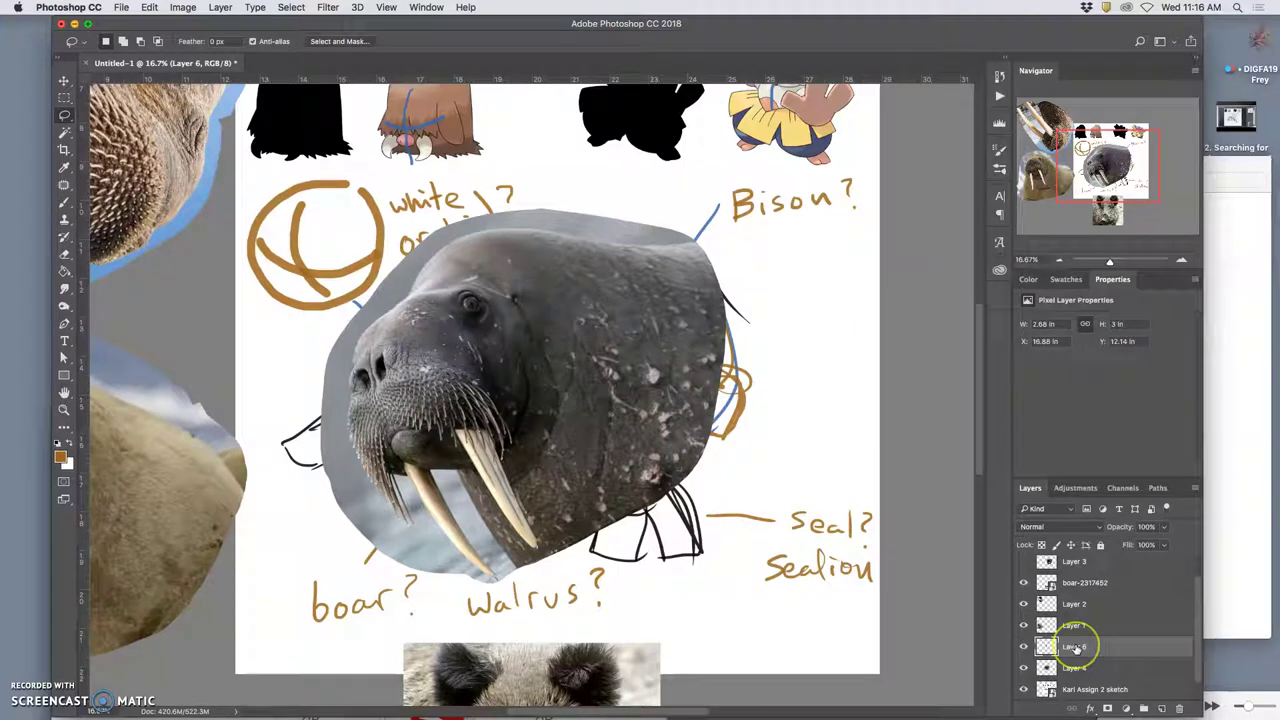
{"action": "key", "text": "super+shift+bracketright"}
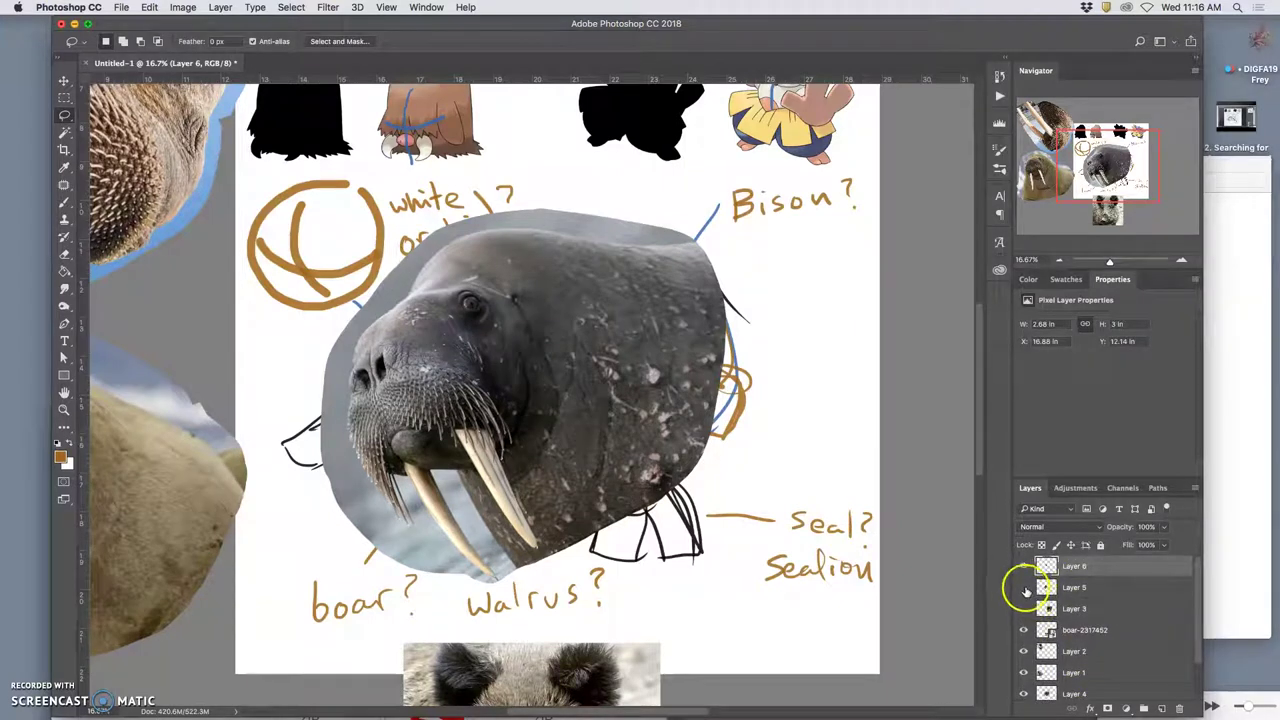
{"action": "left_click", "coordinate": [1023, 587]}
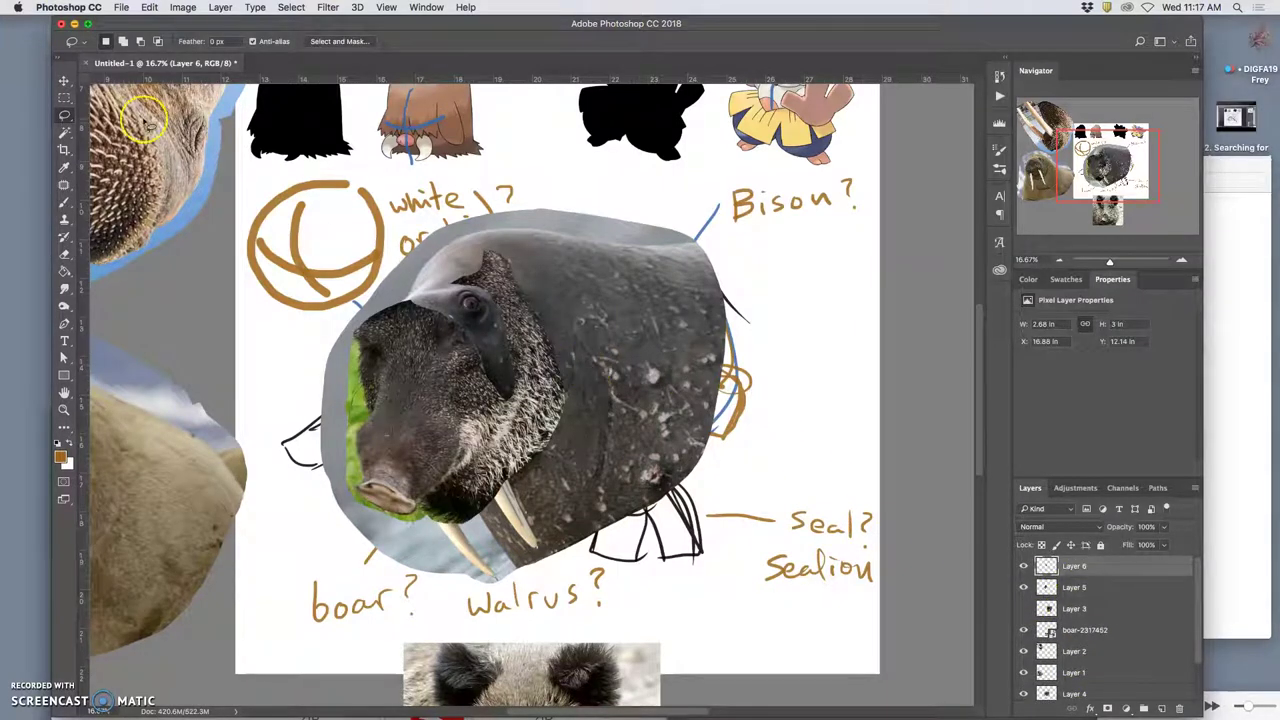
- Enlarge the Layer 6 eye patch to about 125%, shift it lower and rotate it about 0.7°
{"action": "key", "text": "super+t"}
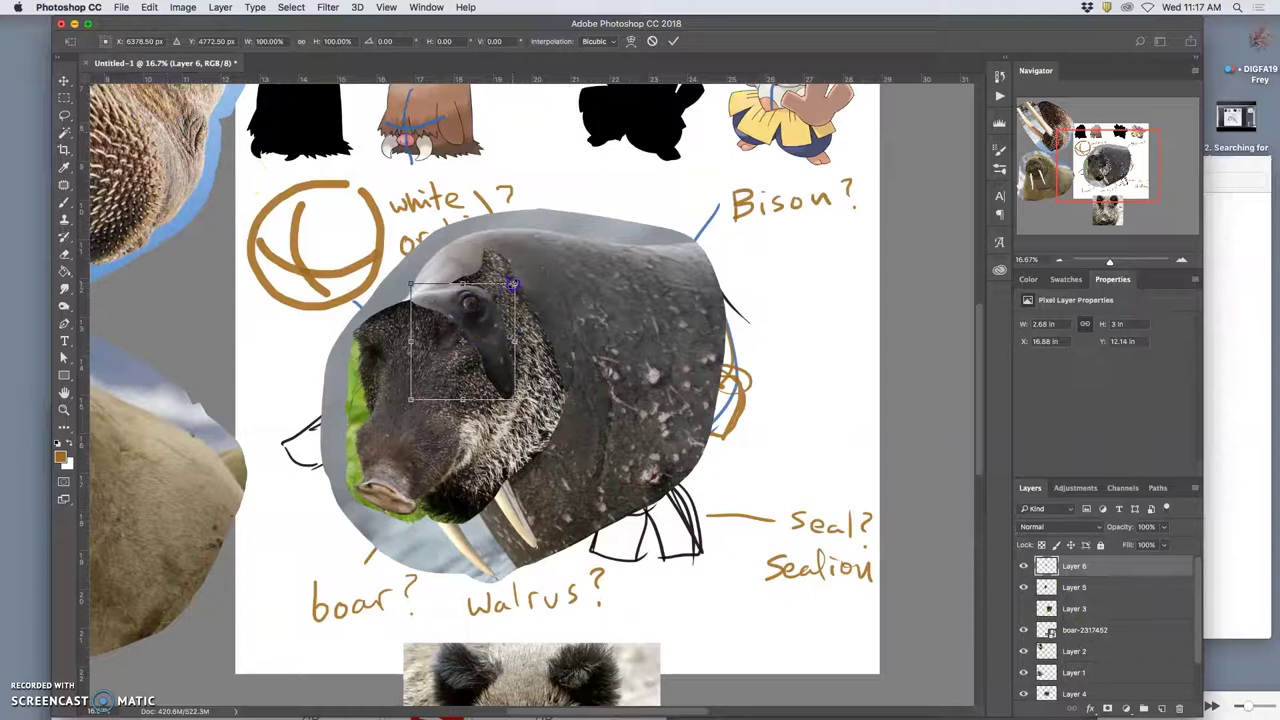
{"action": "left_click_drag", "start_coordinate": [515, 283], "coordinate": [543, 271]}
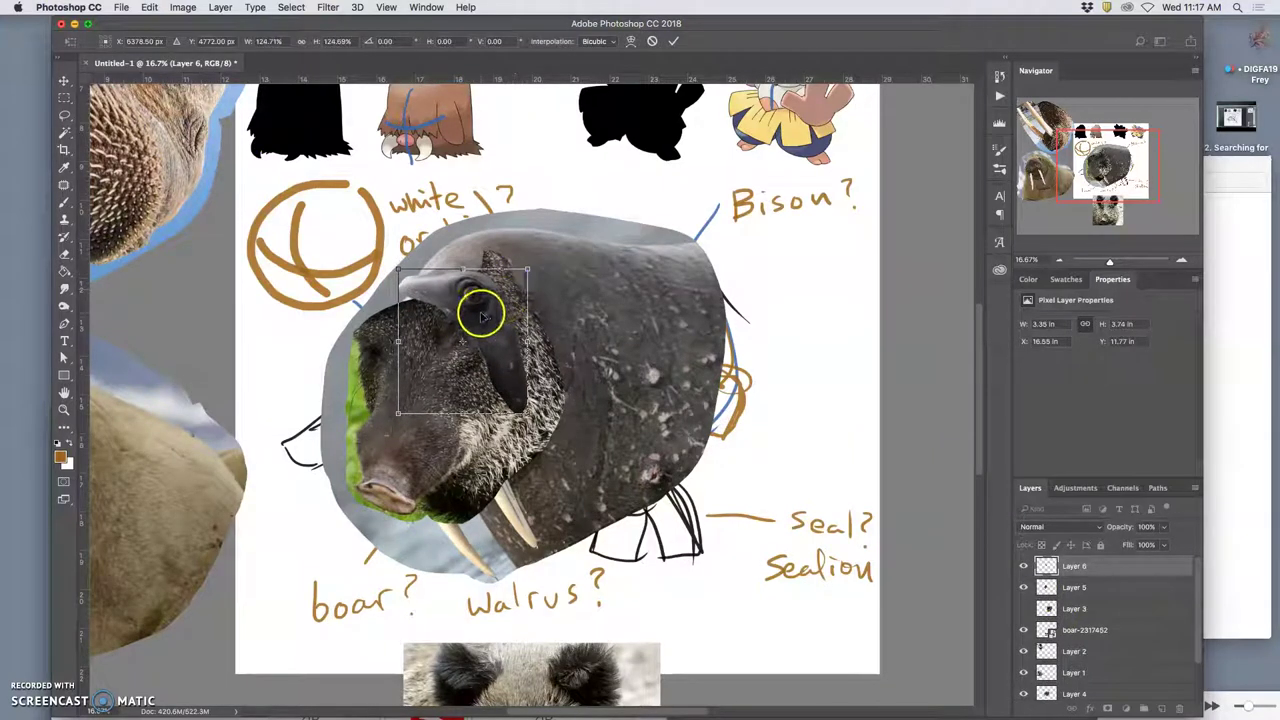
{"action": "left_click_drag", "start_coordinate": [480, 309], "coordinate": [525, 393]}
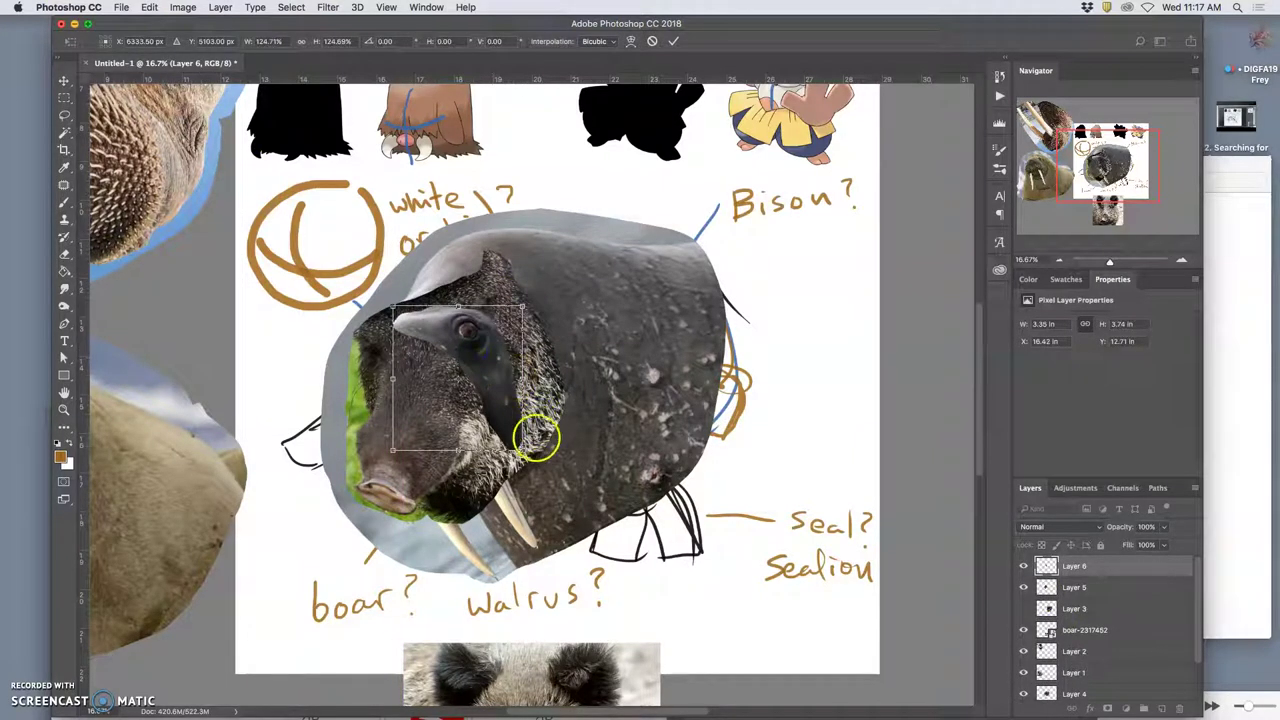
{"action": "left_click_drag", "start_coordinate": [533, 446], "coordinate": [530, 442]}
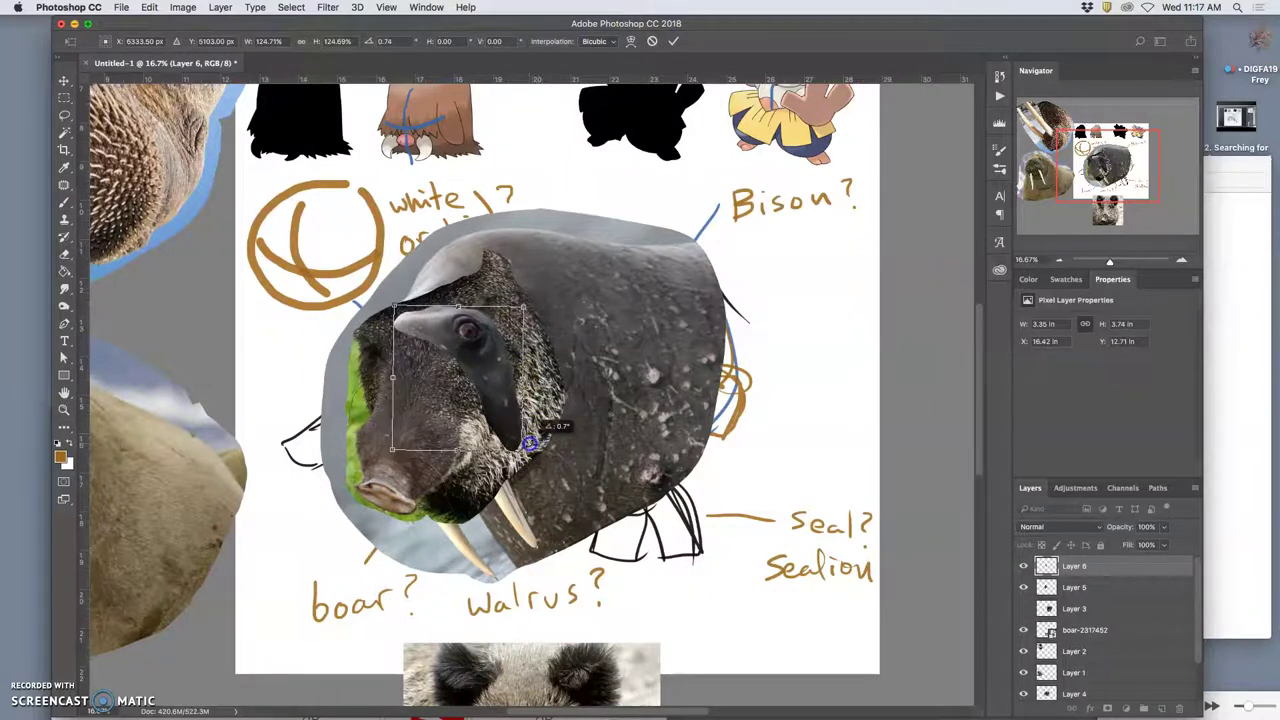
- Warp the eye patch to bend it over the boar face's brow and commit
{"action": "right_click", "coordinate": [508, 325]}
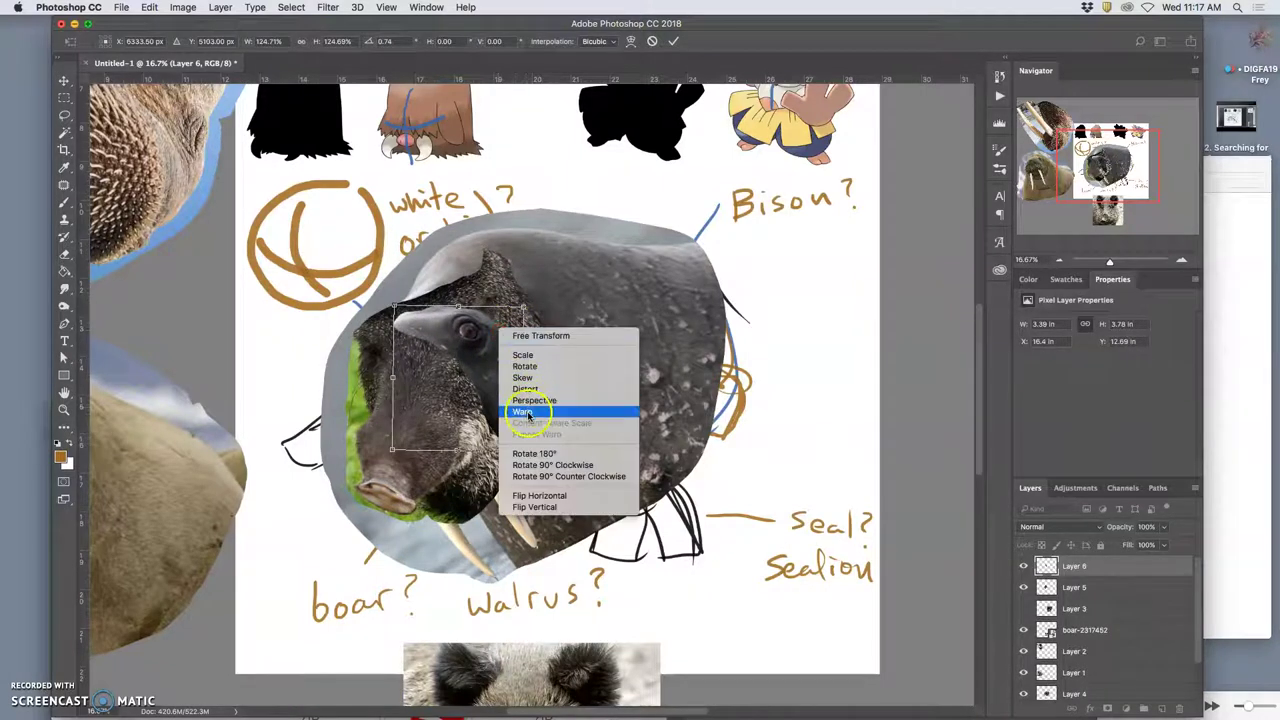
{"action": "left_click", "coordinate": [490, 355]}
{"action": "left_click_drag", "start_coordinate": [478, 350], "coordinate": [512, 335]}
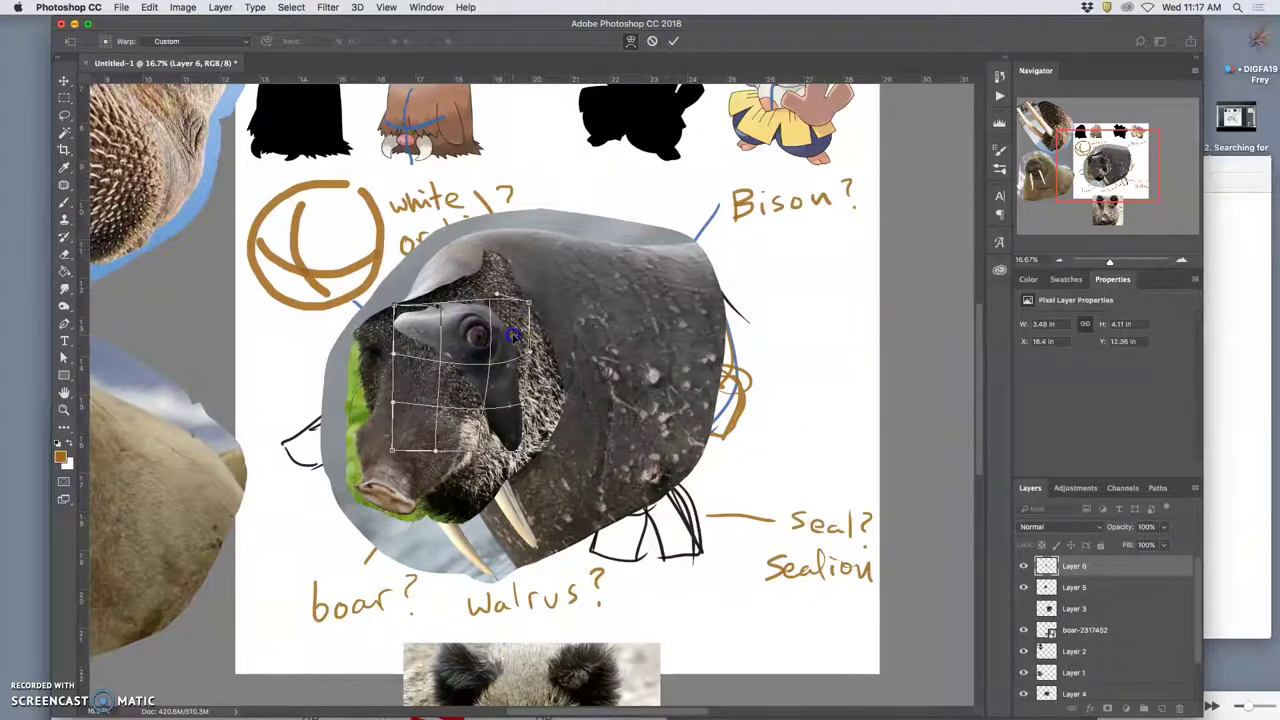
{"action": "key", "text": "Return"}
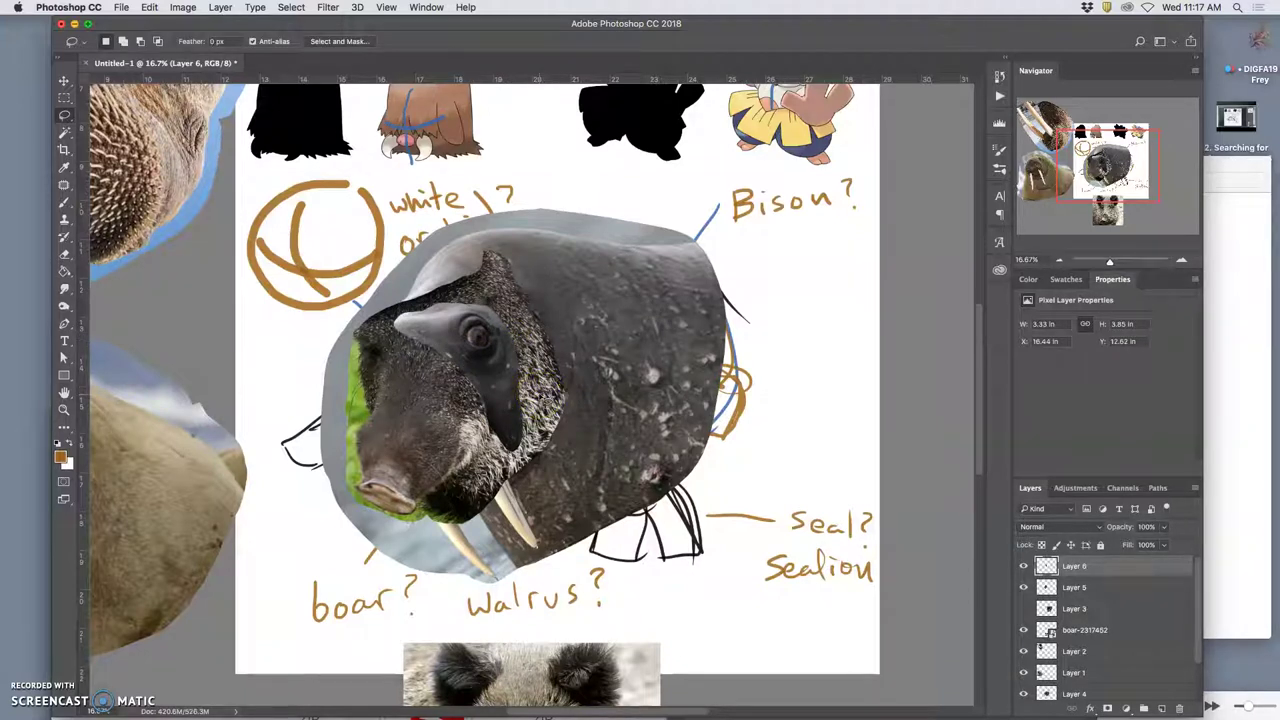
{"action": "left_click", "coordinate": [1023, 588]}
{"action": "left_click", "coordinate": [1023, 589]}
{"action": "scroll", "coordinate": [689, 475], "scroll_direction": "left", "scroll_amount": 10}
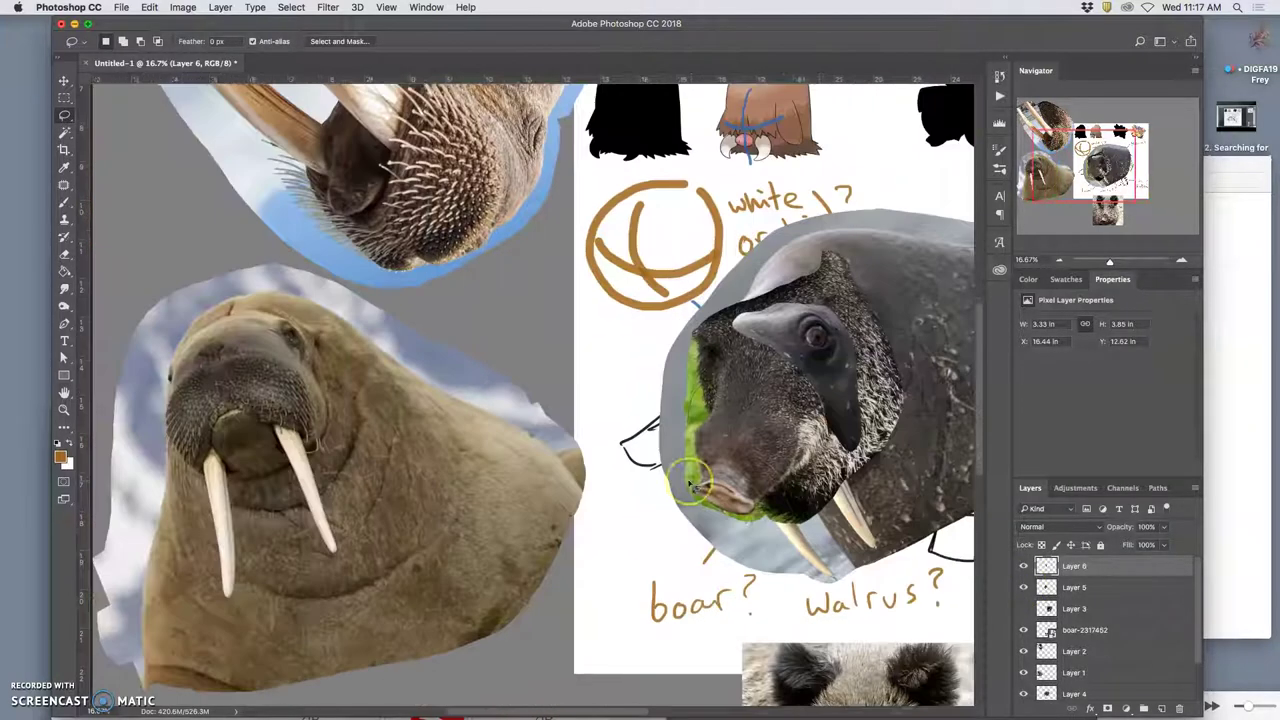
{"action": "scroll", "coordinate": [692, 487], "scroll_direction": "right", "scroll_amount": 1}
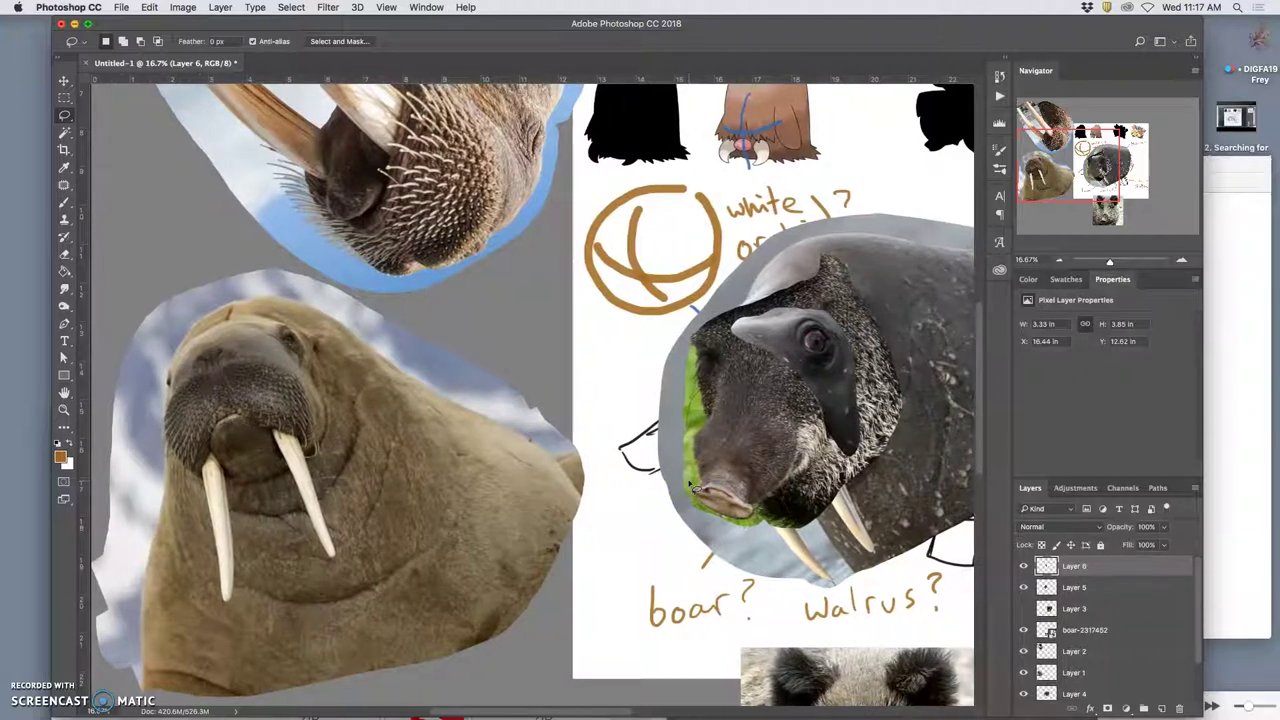
{"action": "scroll", "coordinate": [691, 485], "scroll_direction": "right", "scroll_amount": 5}
{"action": "scroll", "coordinate": [690, 486], "scroll_direction": "right", "scroll_amount": 2}
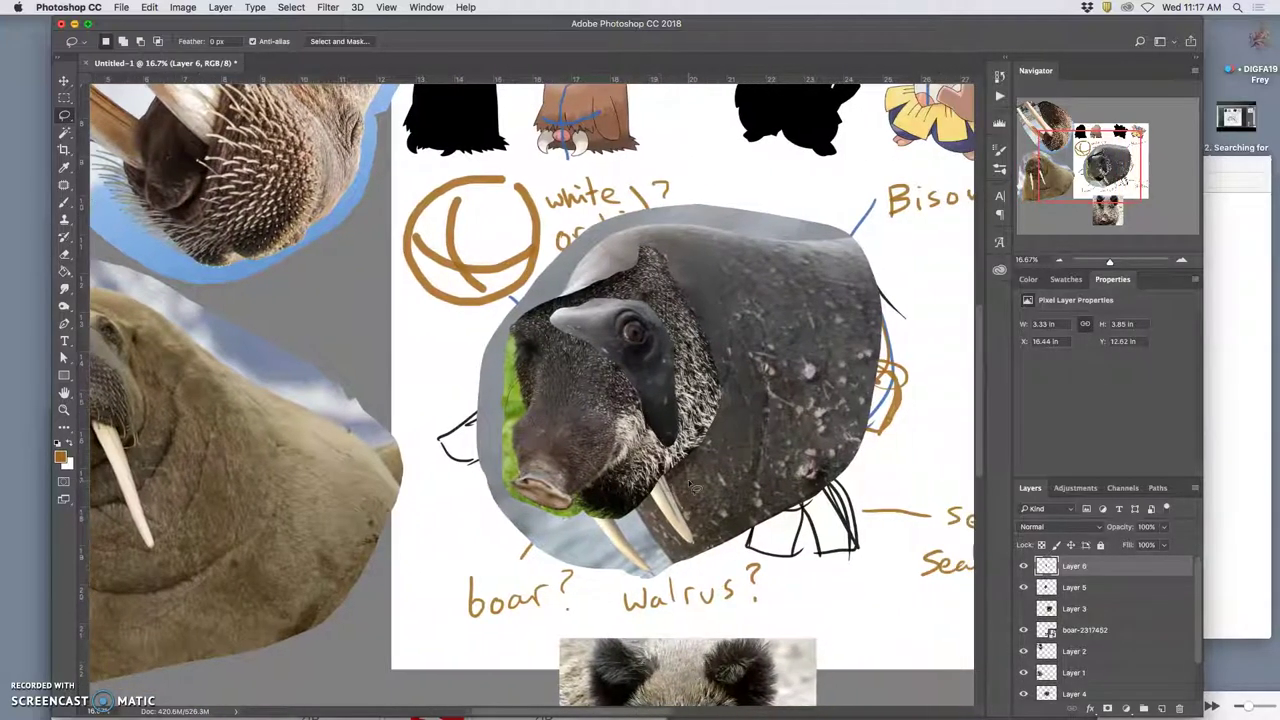
{"action": "scroll", "coordinate": [688, 479], "scroll_direction": "left", "scroll_amount": 3}
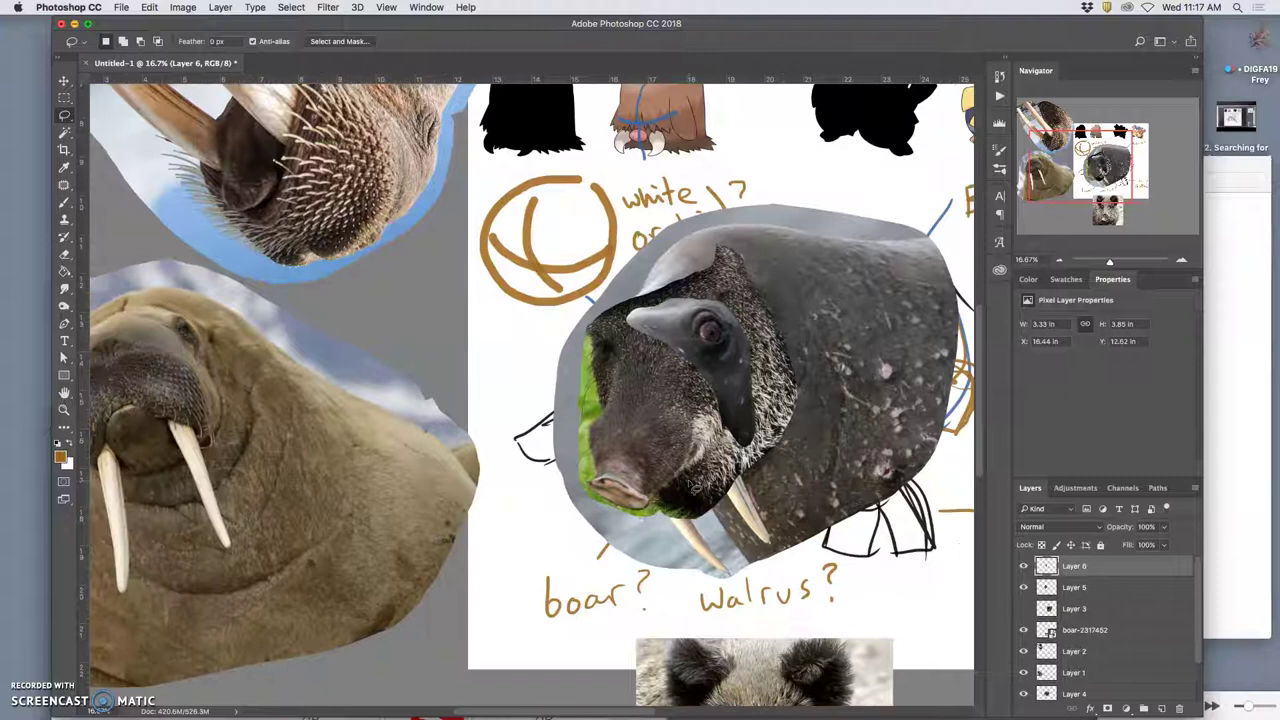
{"action": "scroll", "coordinate": [688, 479], "scroll_direction": "right", "scroll_amount": 2}
{"action": "left_click", "coordinate": [1082, 568]}
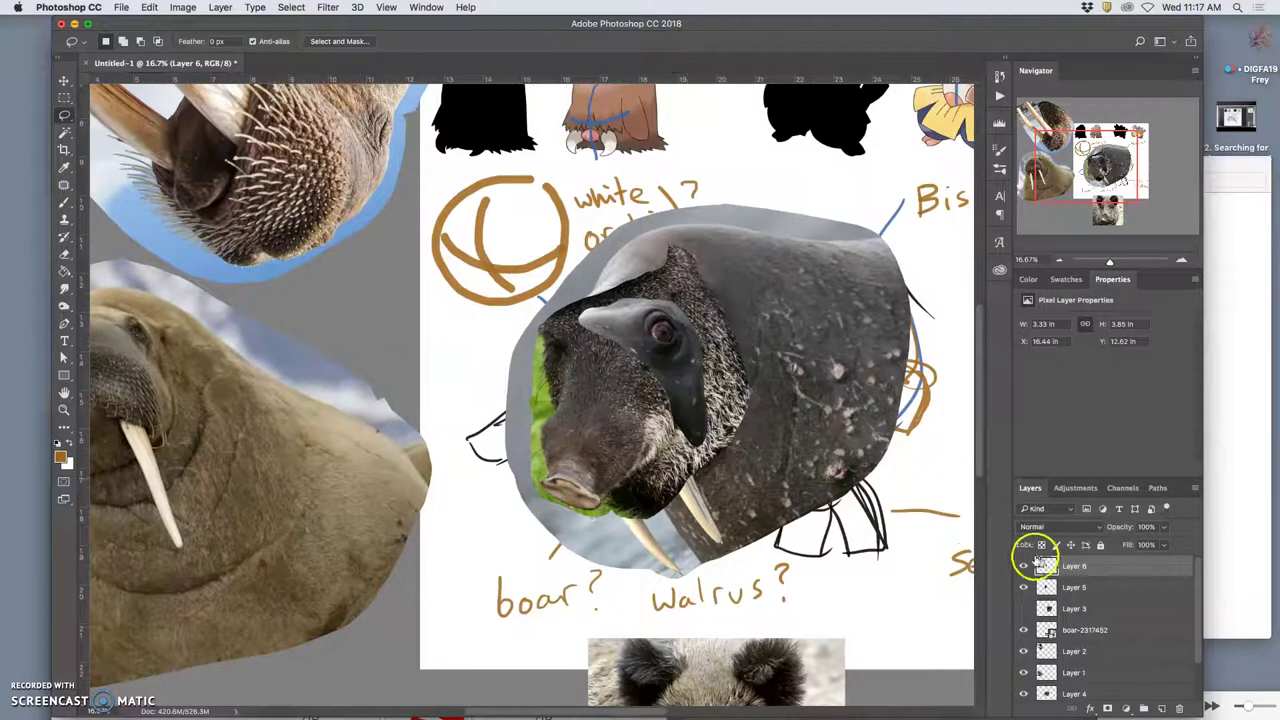
- Duplicate the eye patch layer and flip the copy horizontally
{"action": "key", "text": "super+j"}
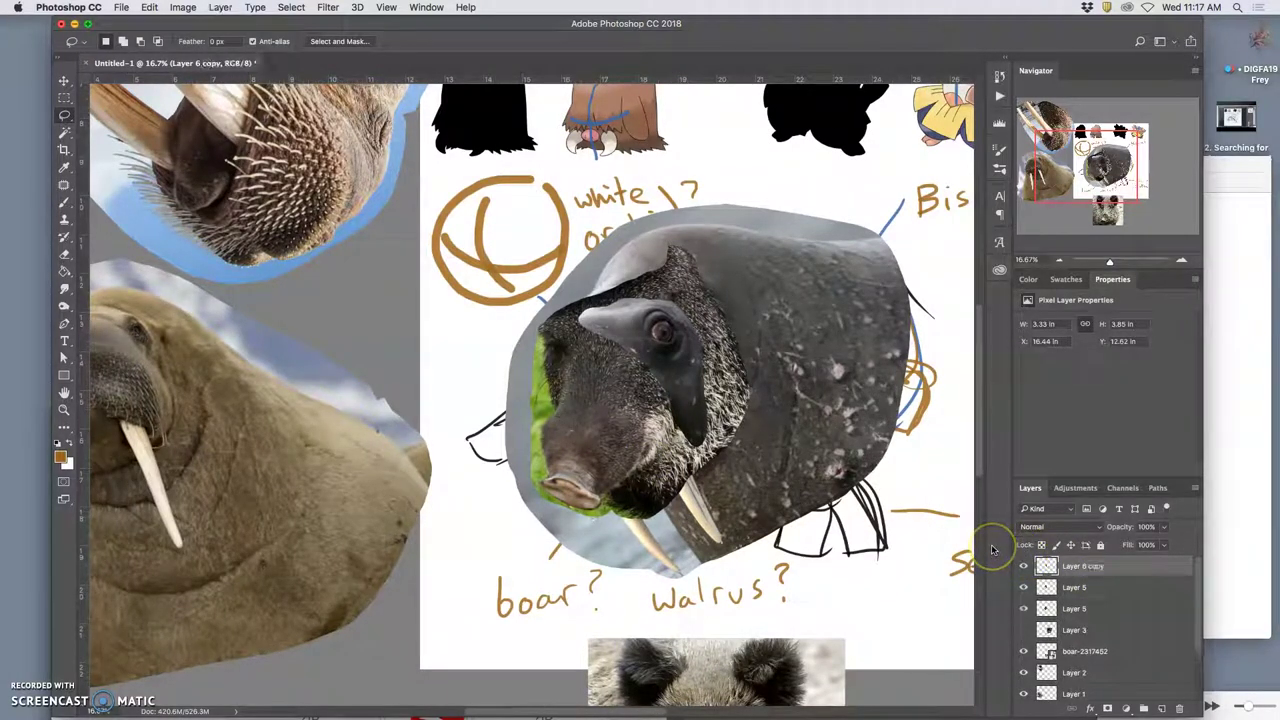
{"action": "key", "text": "super+t"}
{"action": "right_click", "coordinate": [676, 382]}
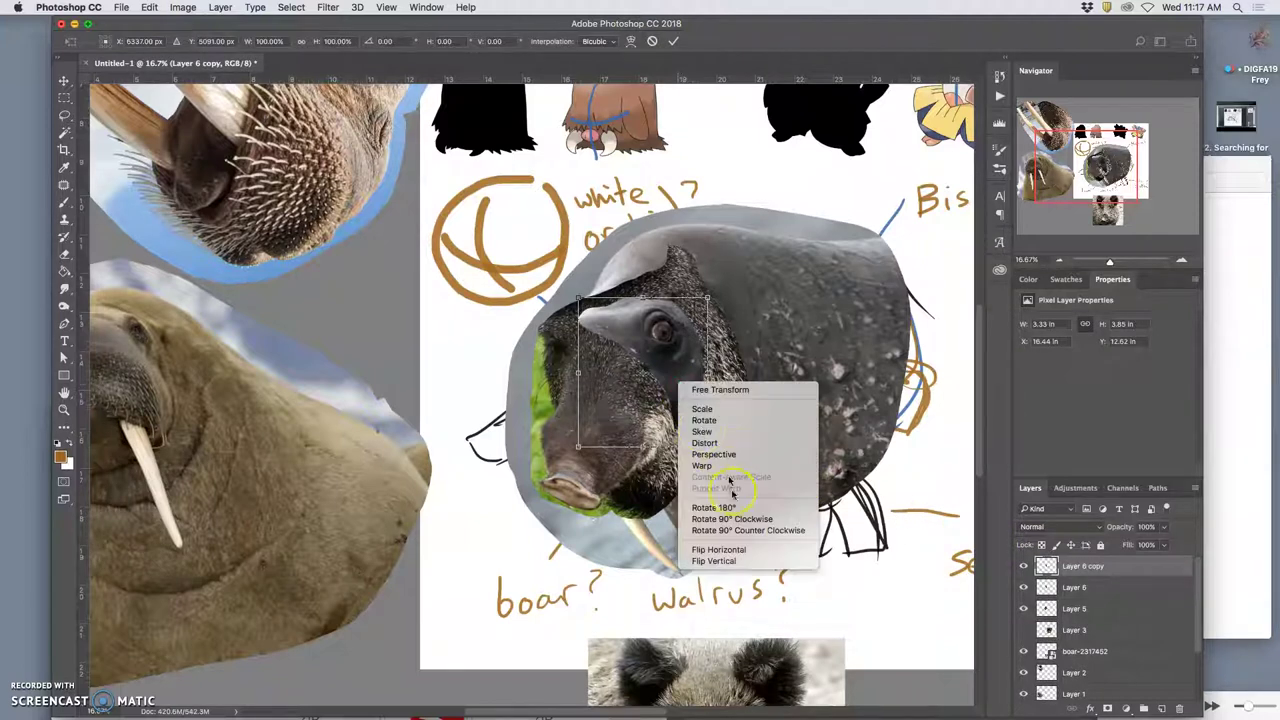
{"action": "left_click", "coordinate": [733, 551]}
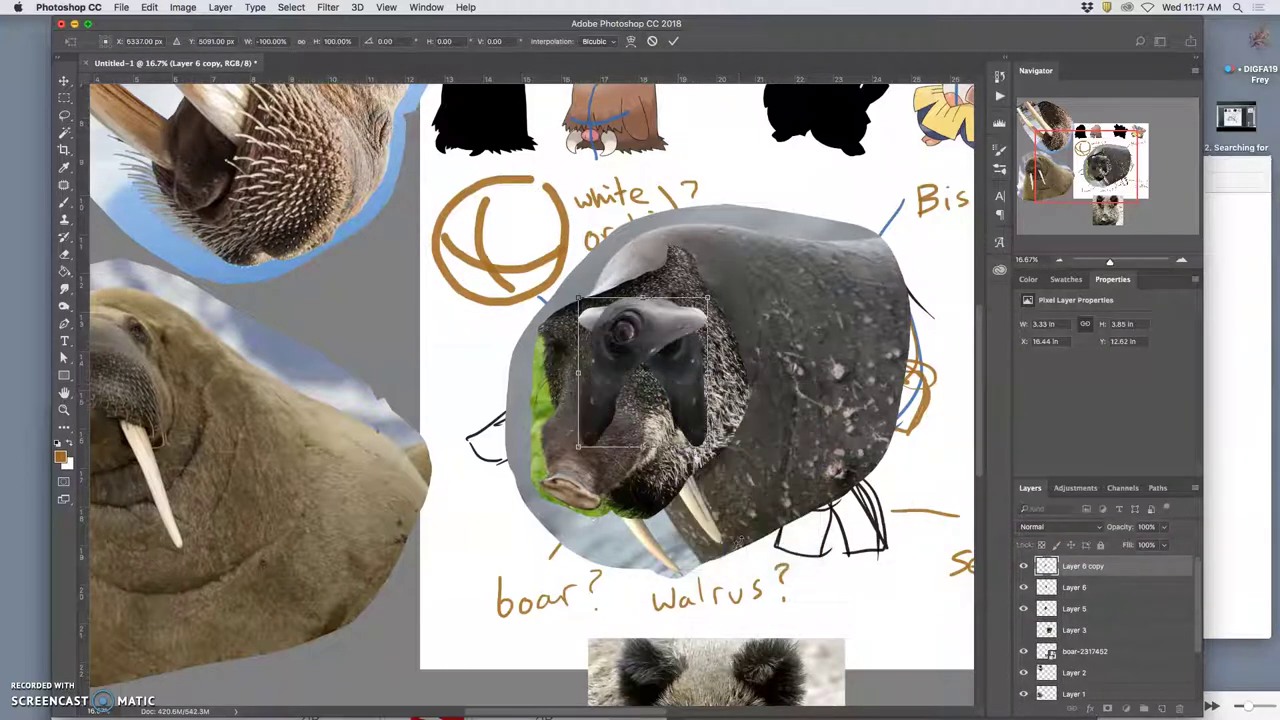
- Move the mirrored eye to the face's left side, make it narrower and shorter, and begin warping it
{"action": "left_click_drag", "start_coordinate": [650, 345], "coordinate": [594, 345]}
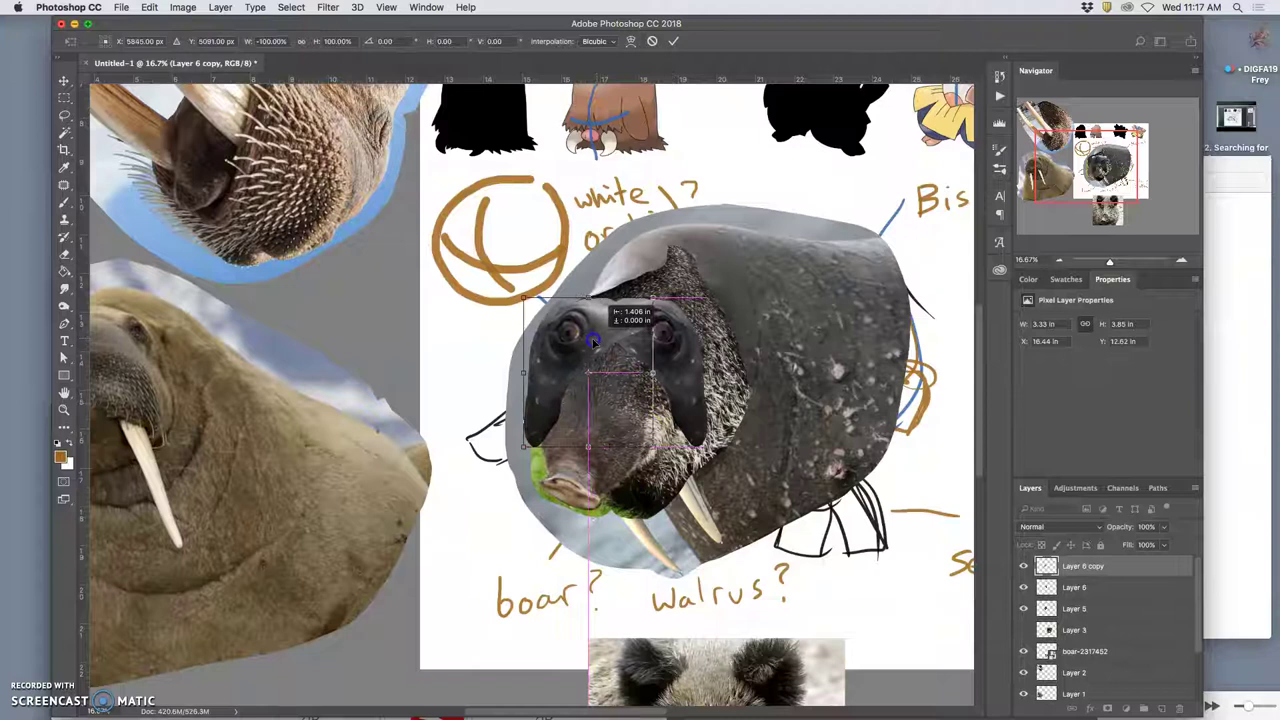
{"action": "left_click_drag", "start_coordinate": [659, 300], "coordinate": [599, 289]}
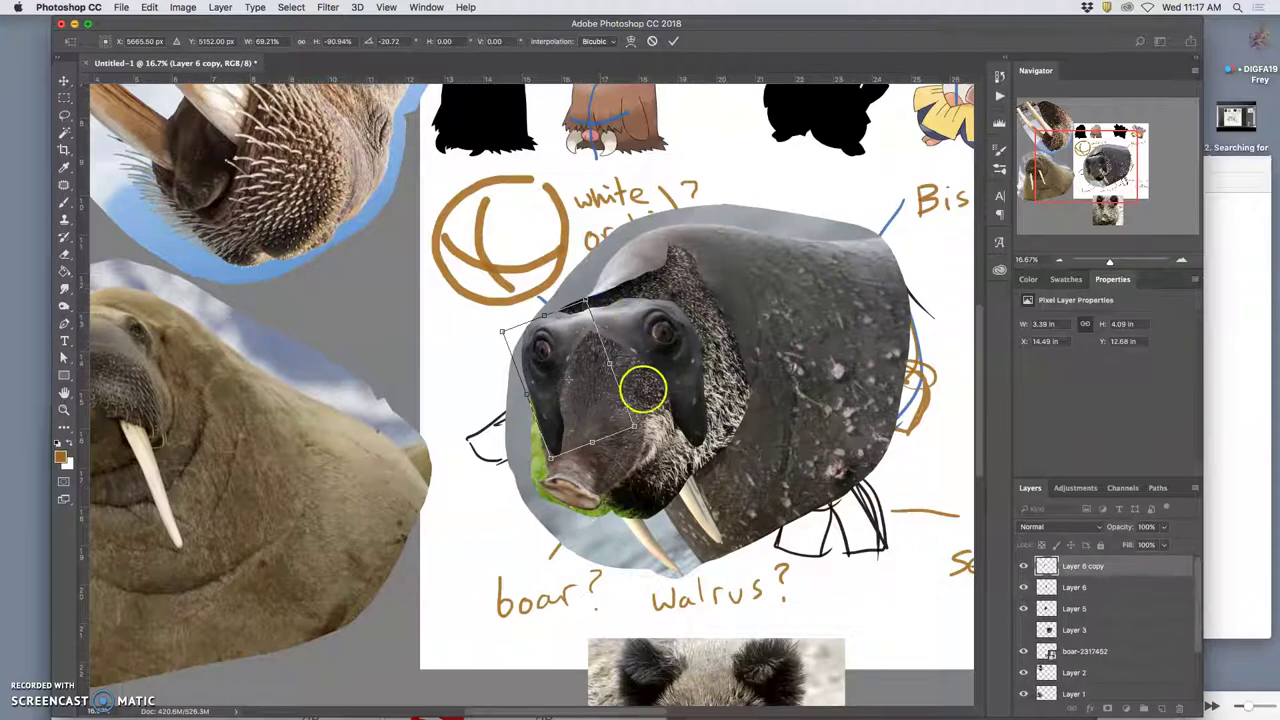
{"action": "right_click", "coordinate": [599, 385]}
{"action": "left_click", "coordinate": [632, 468]}
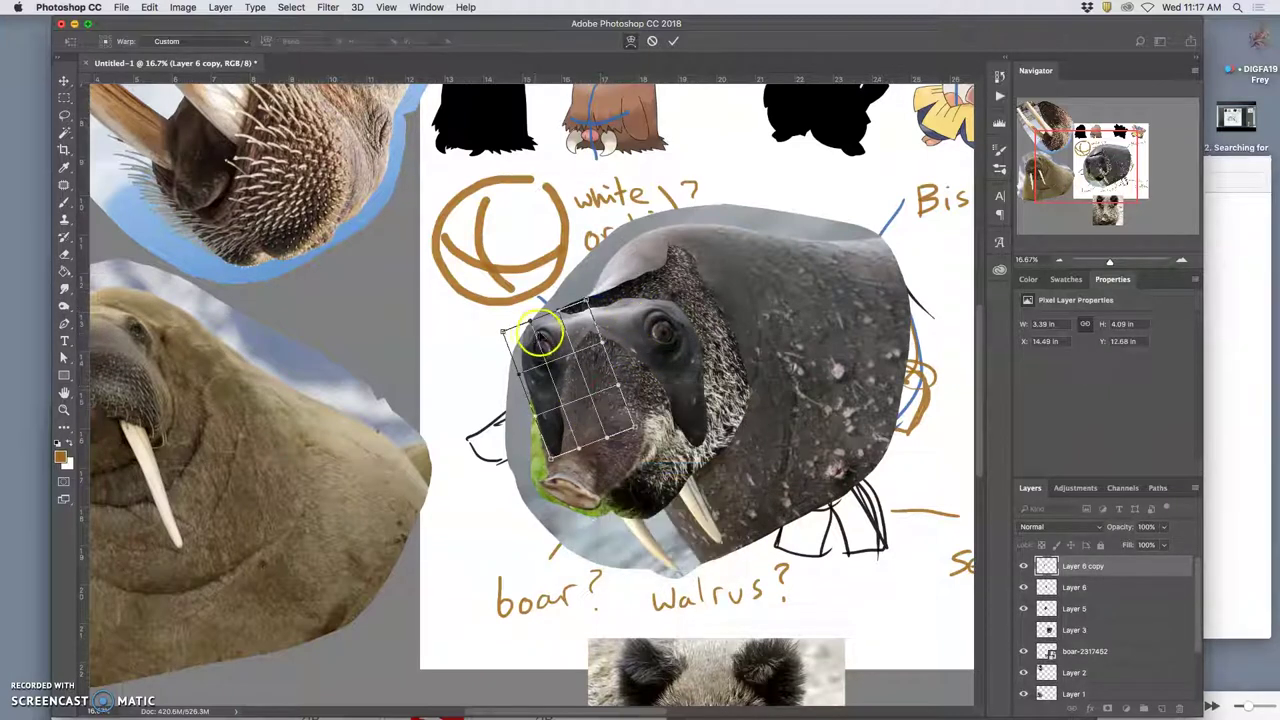